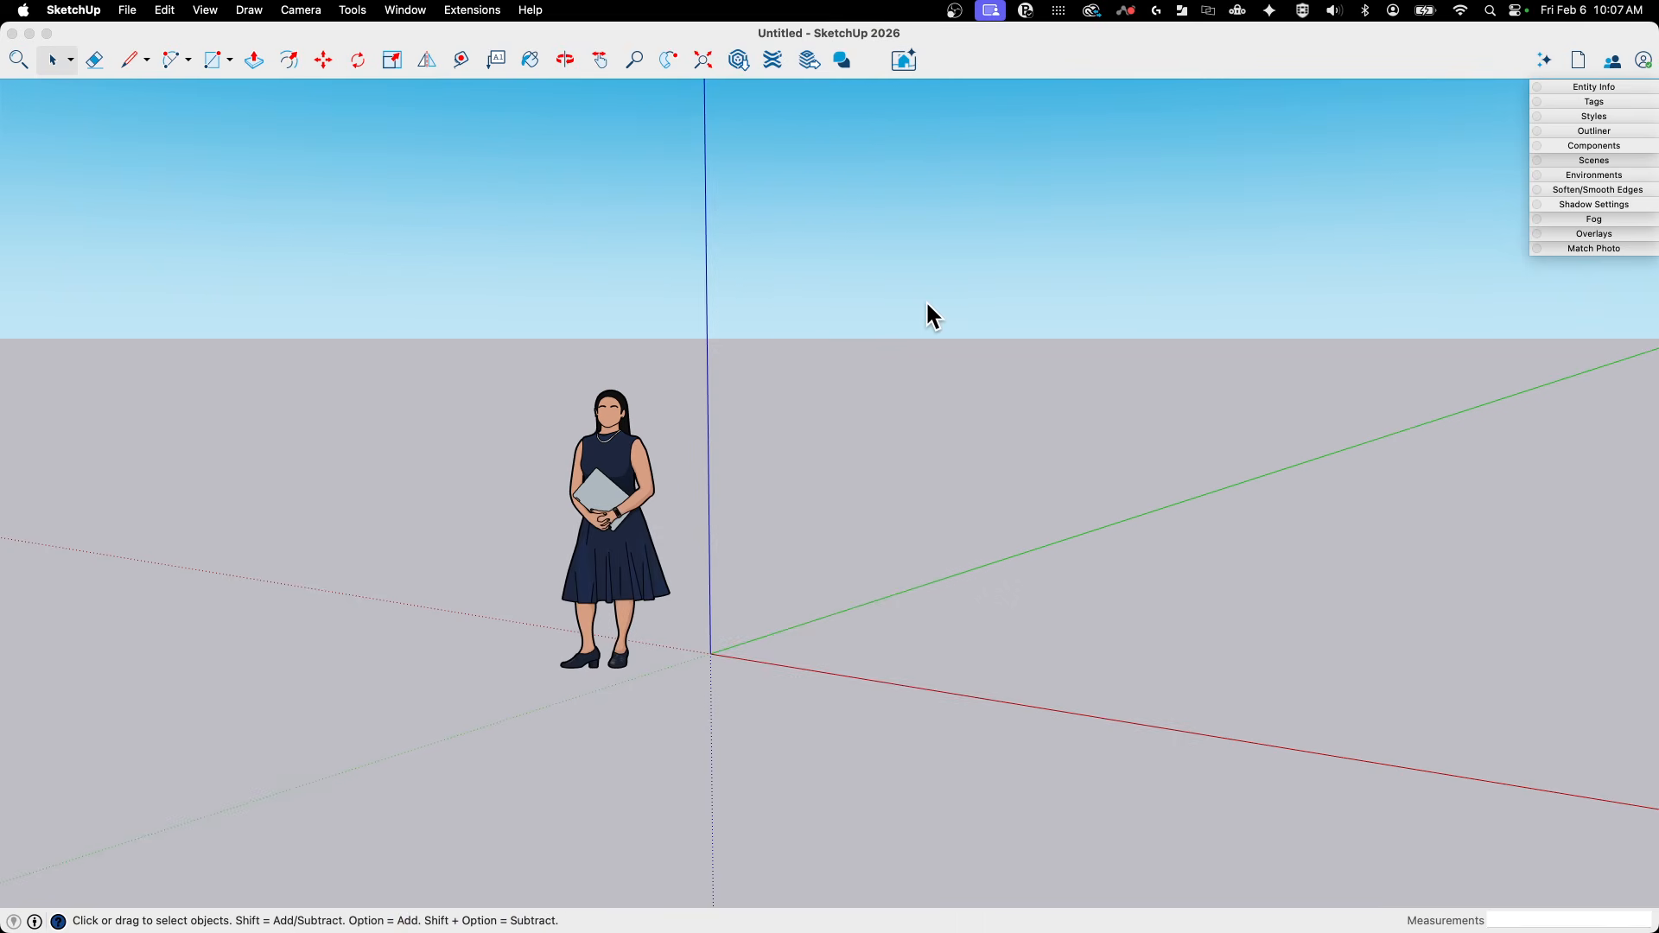
- Erase the default scale figure from the model
middle_drag(712, 338, 657, 563)
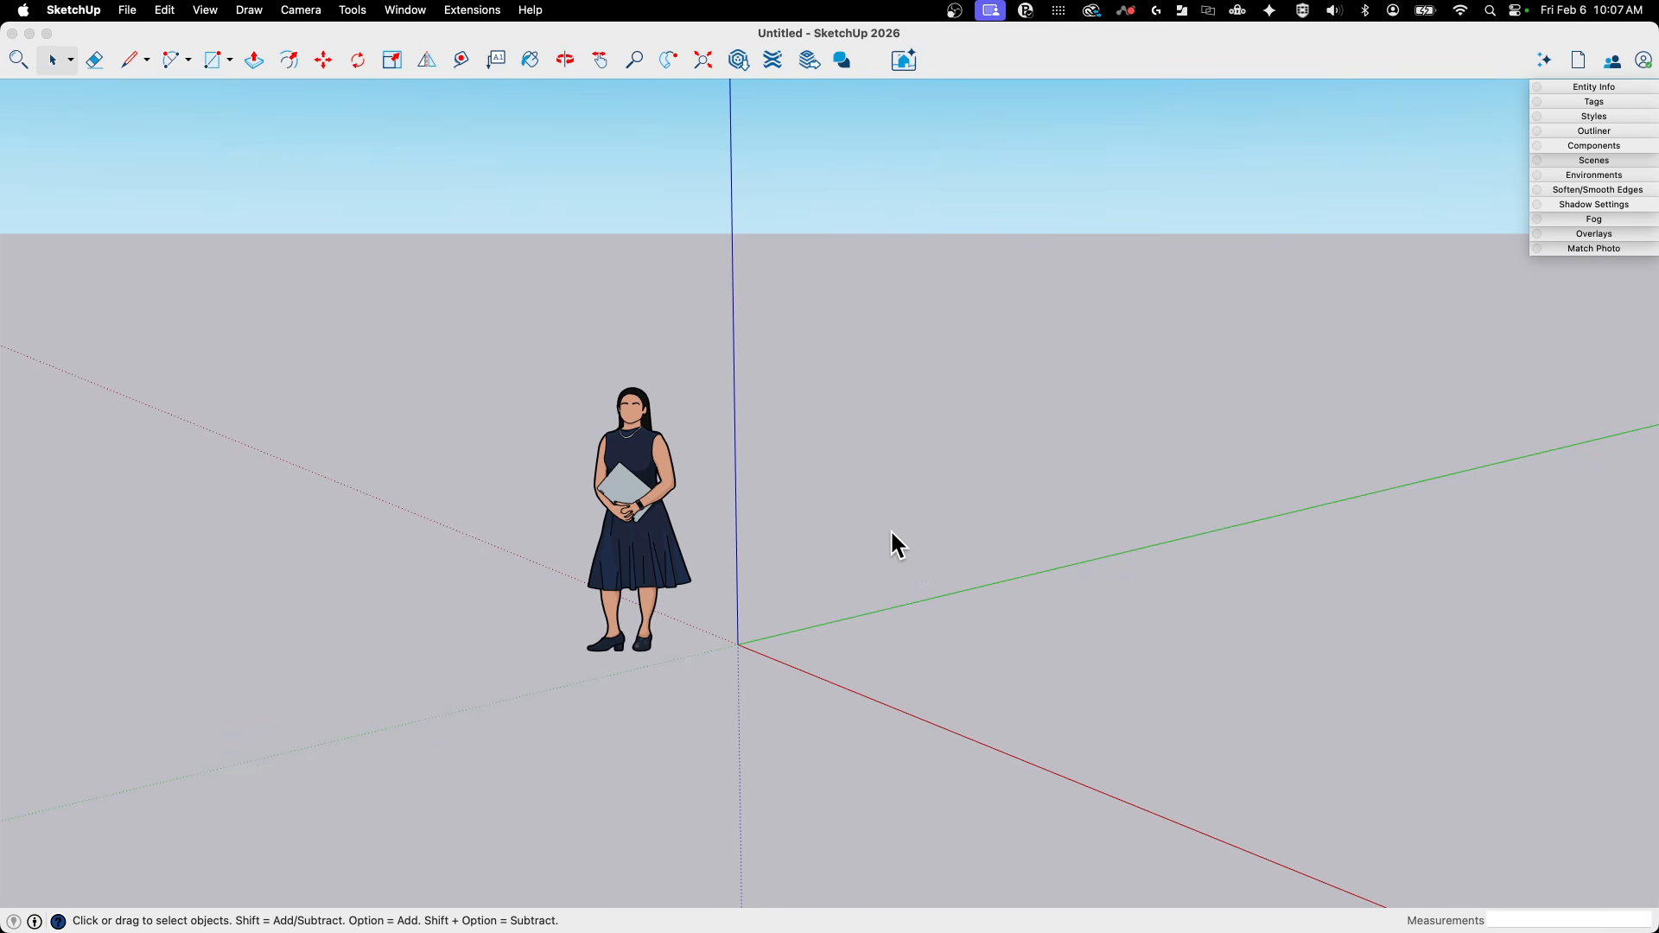
middle_drag(918, 503, 659, 434)
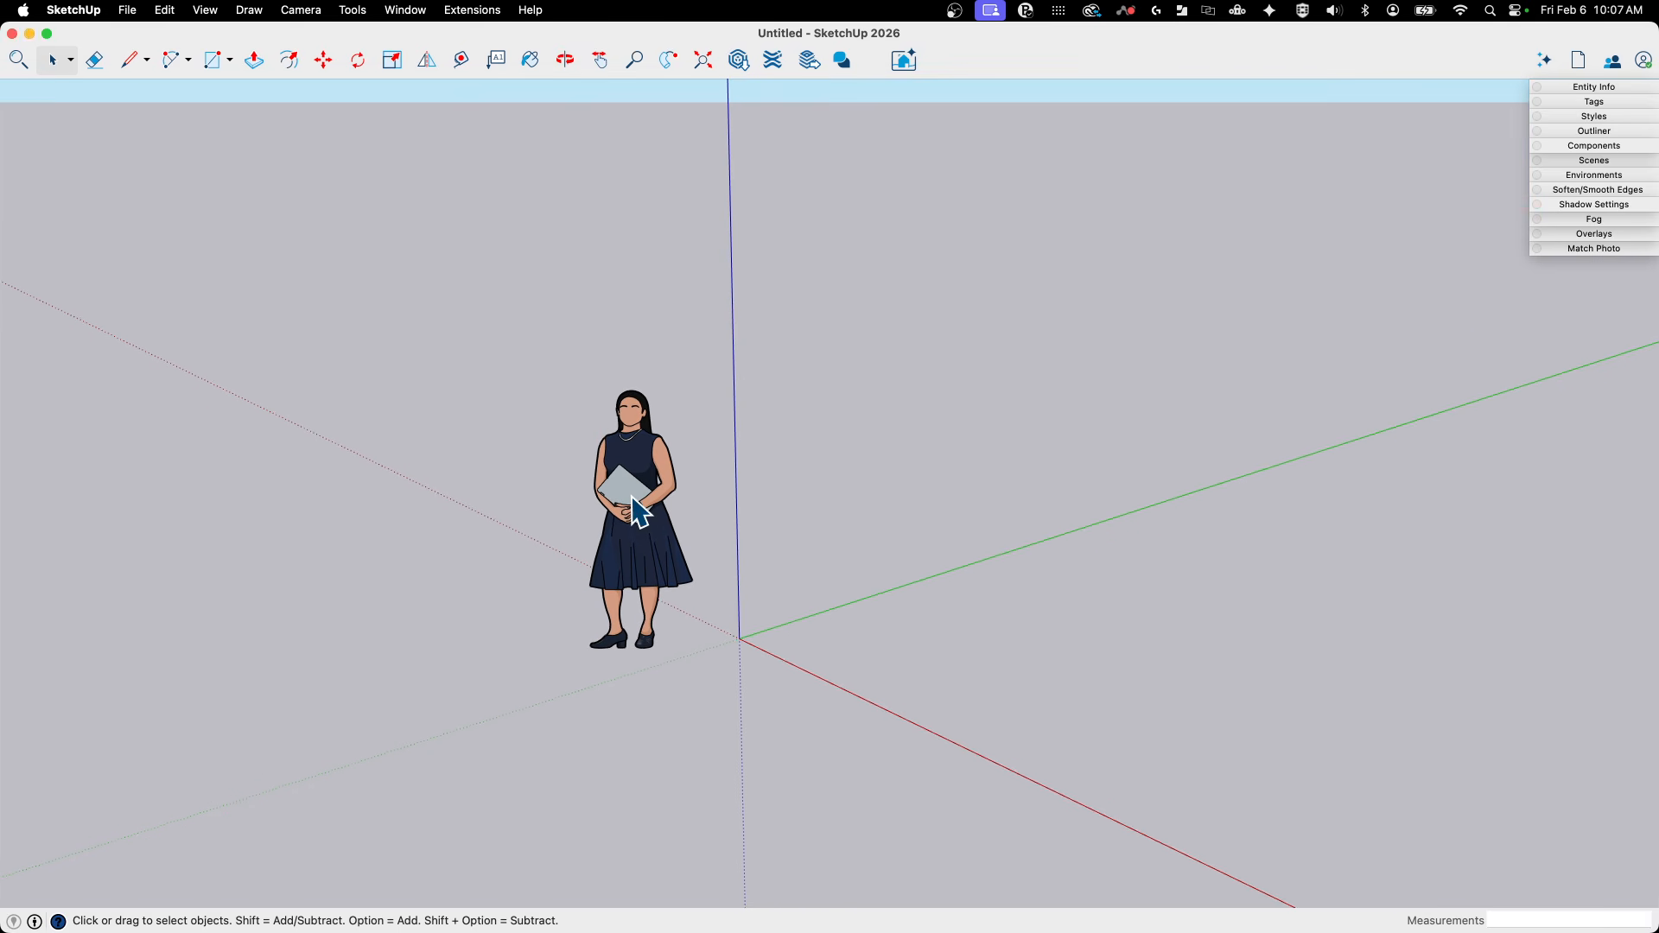
click(645, 552)
key(m)
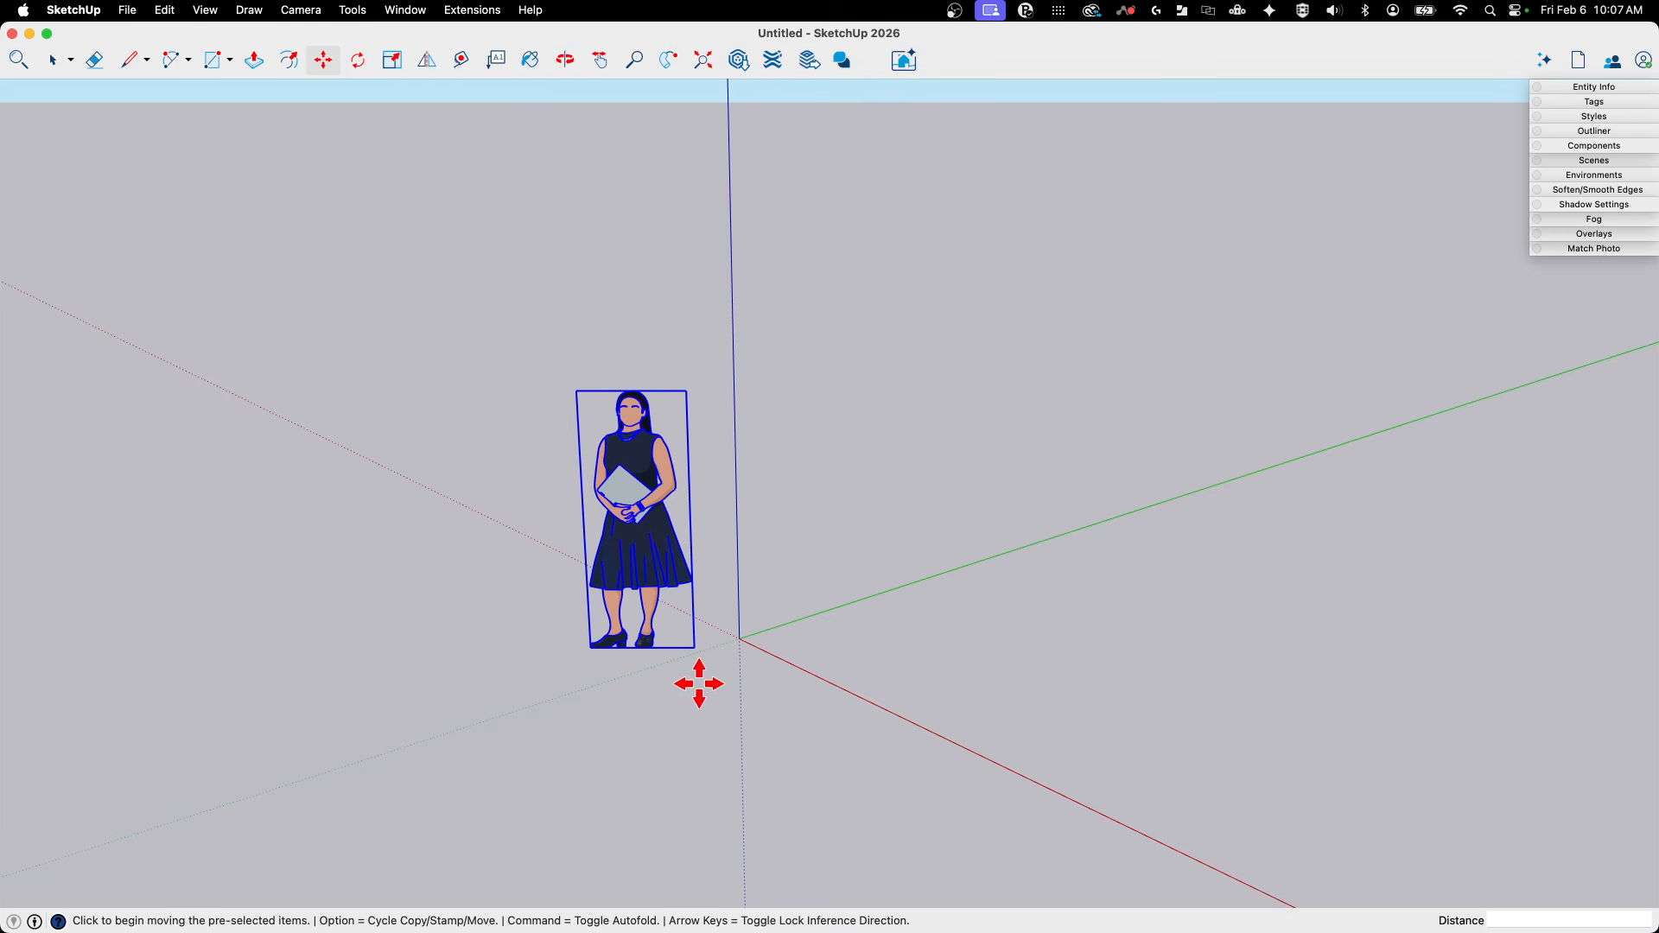
key(e)
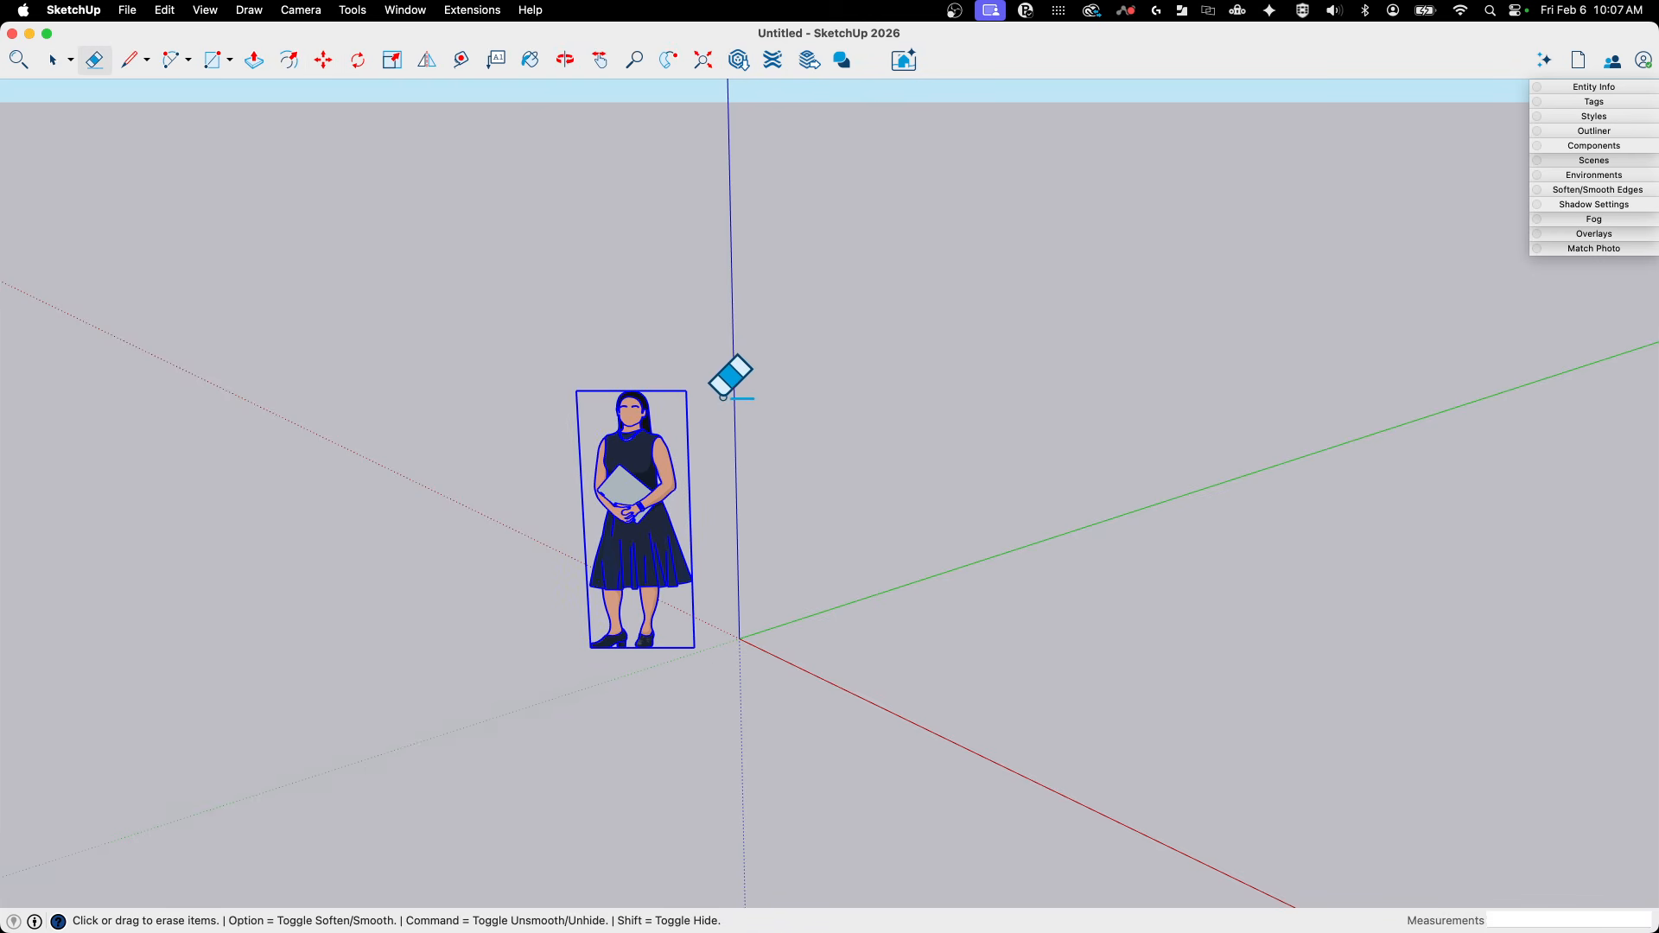
click(605, 458)
middle_drag(630, 581, 677, 623)
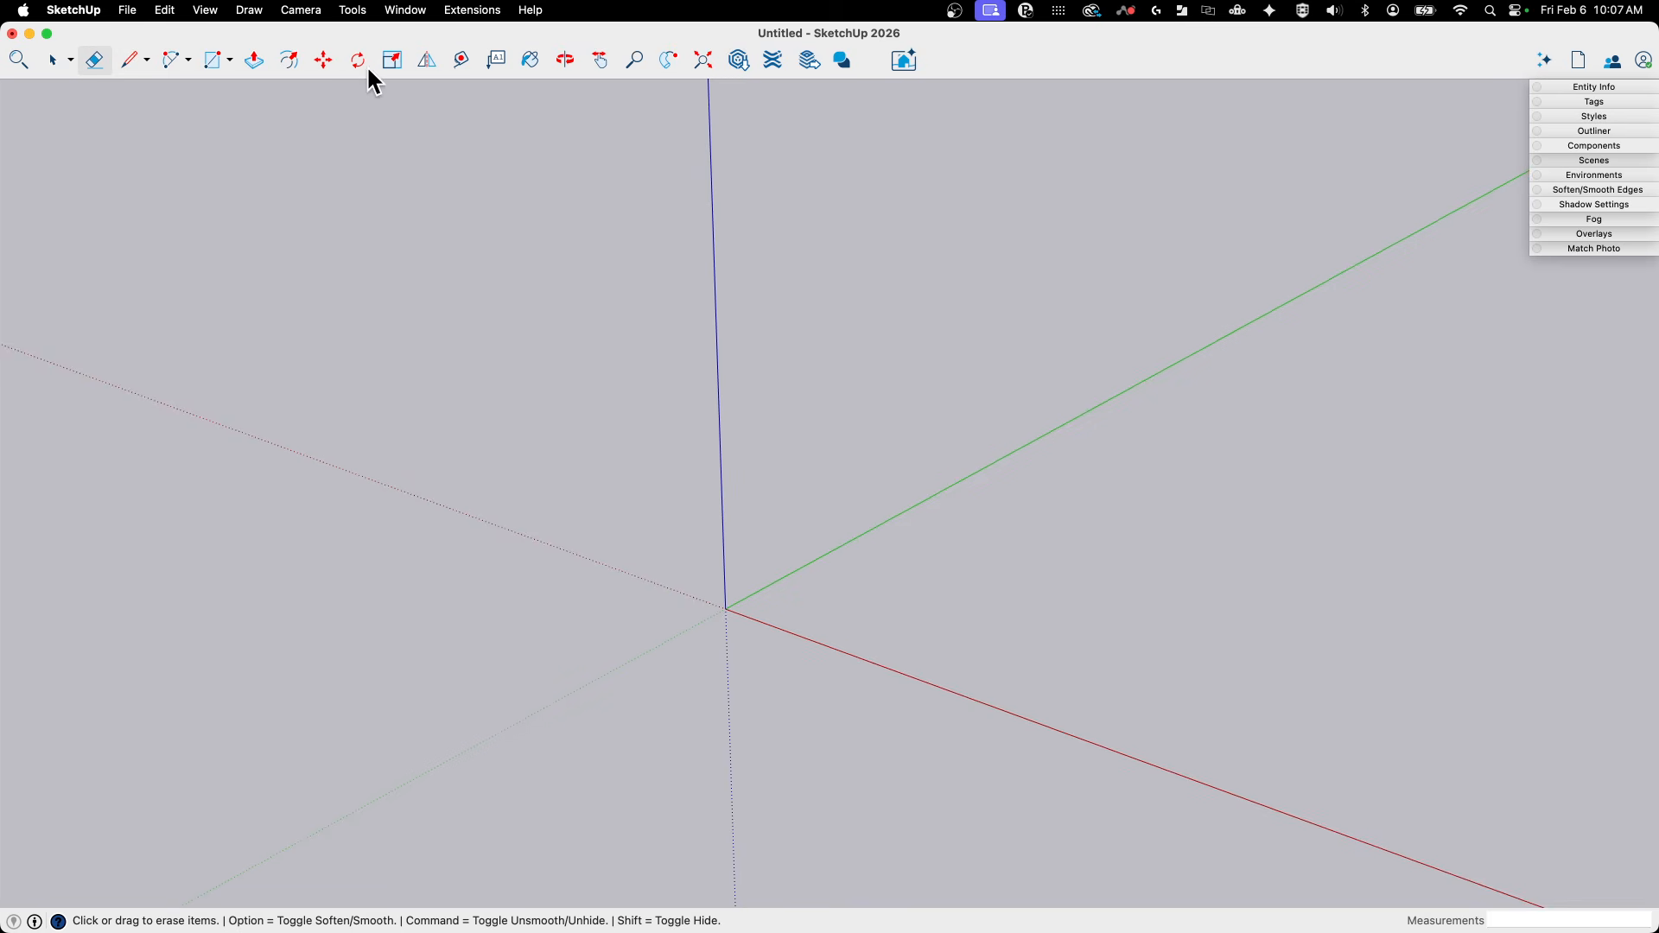
- Draw a golden-section rectangle about 7' 11" by 4' 10" on the ground plane, centred on the origin
click(210, 58)
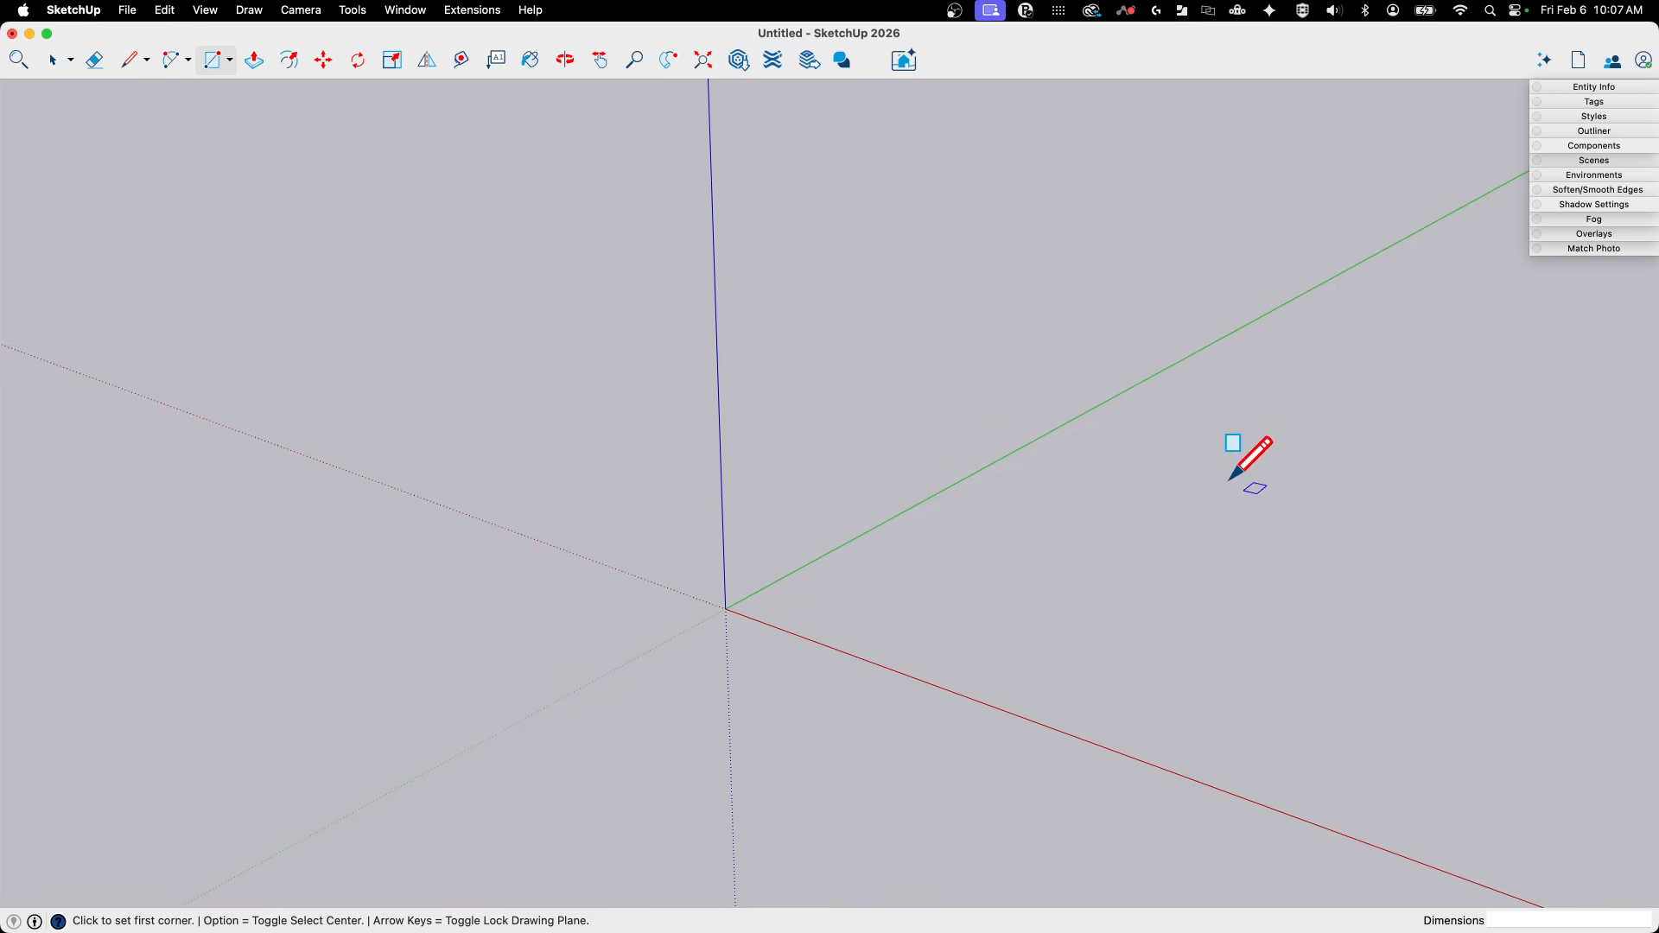
middle_drag(661, 581, 708, 612)
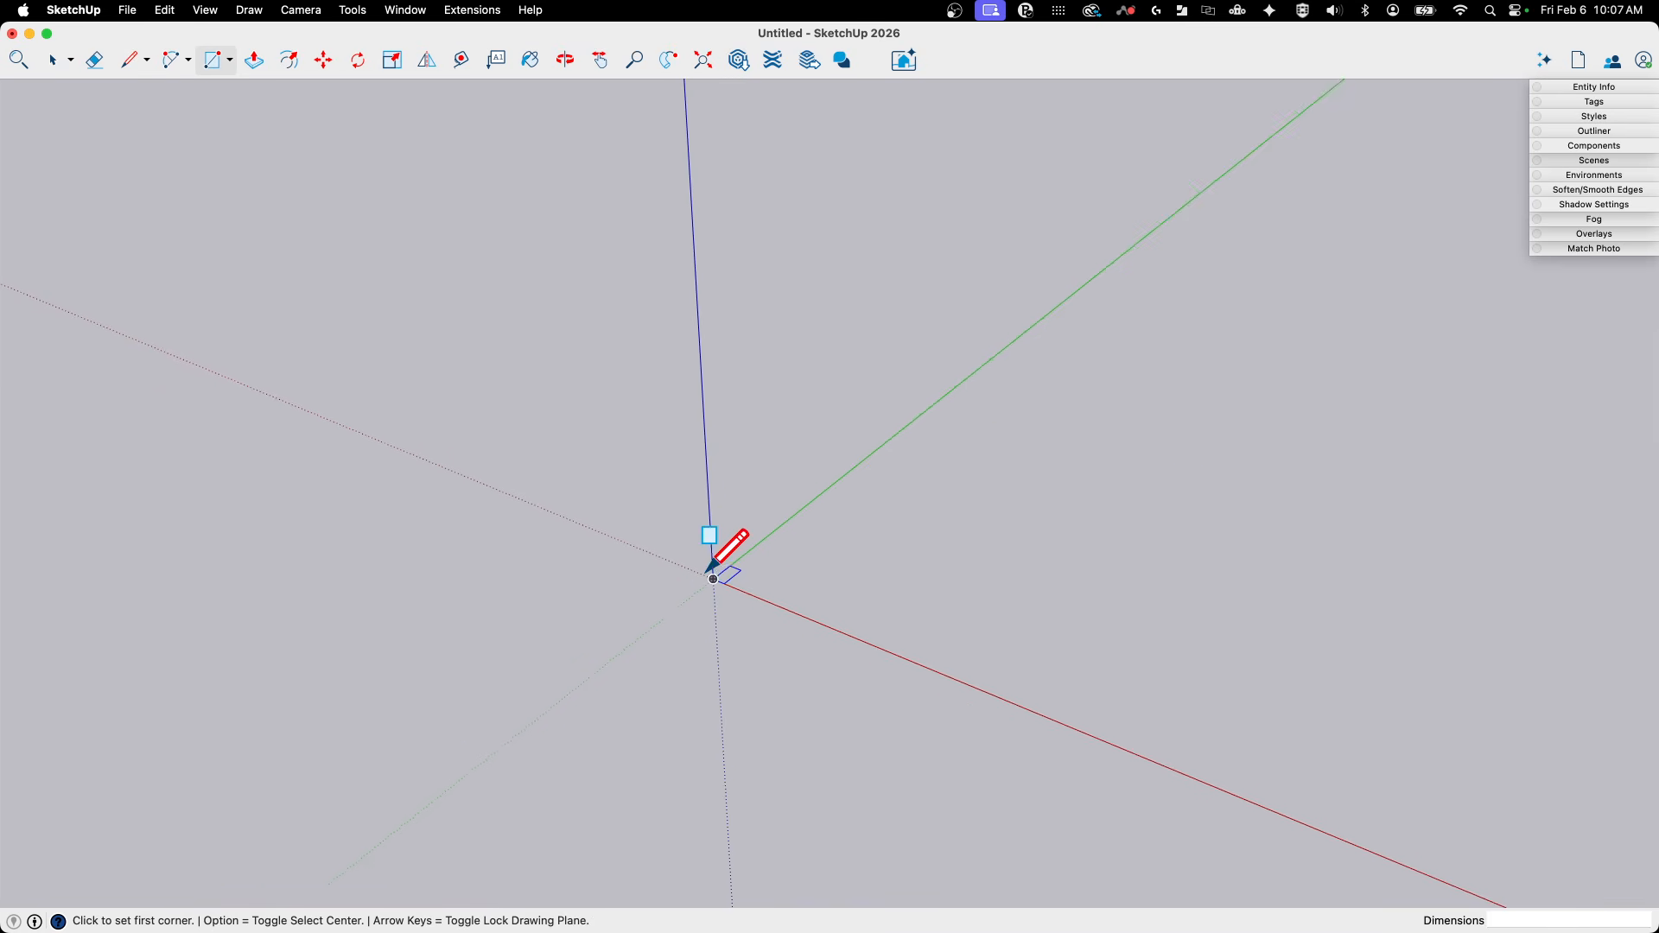
scroll(720, 573, up, 2)
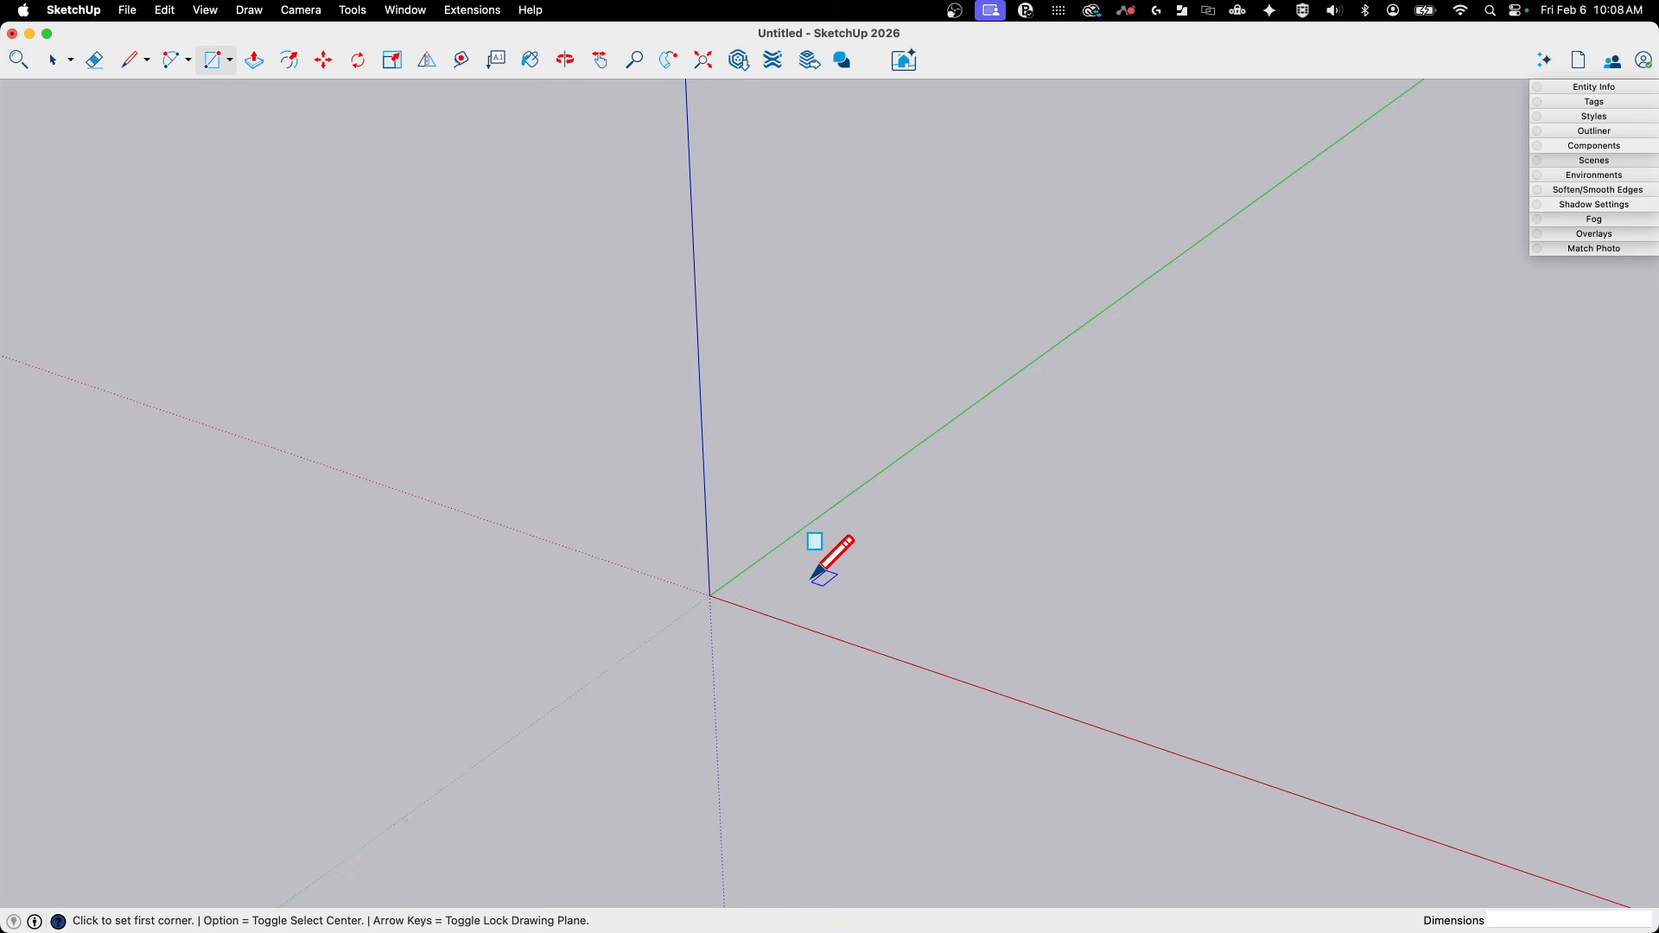
key(alt)
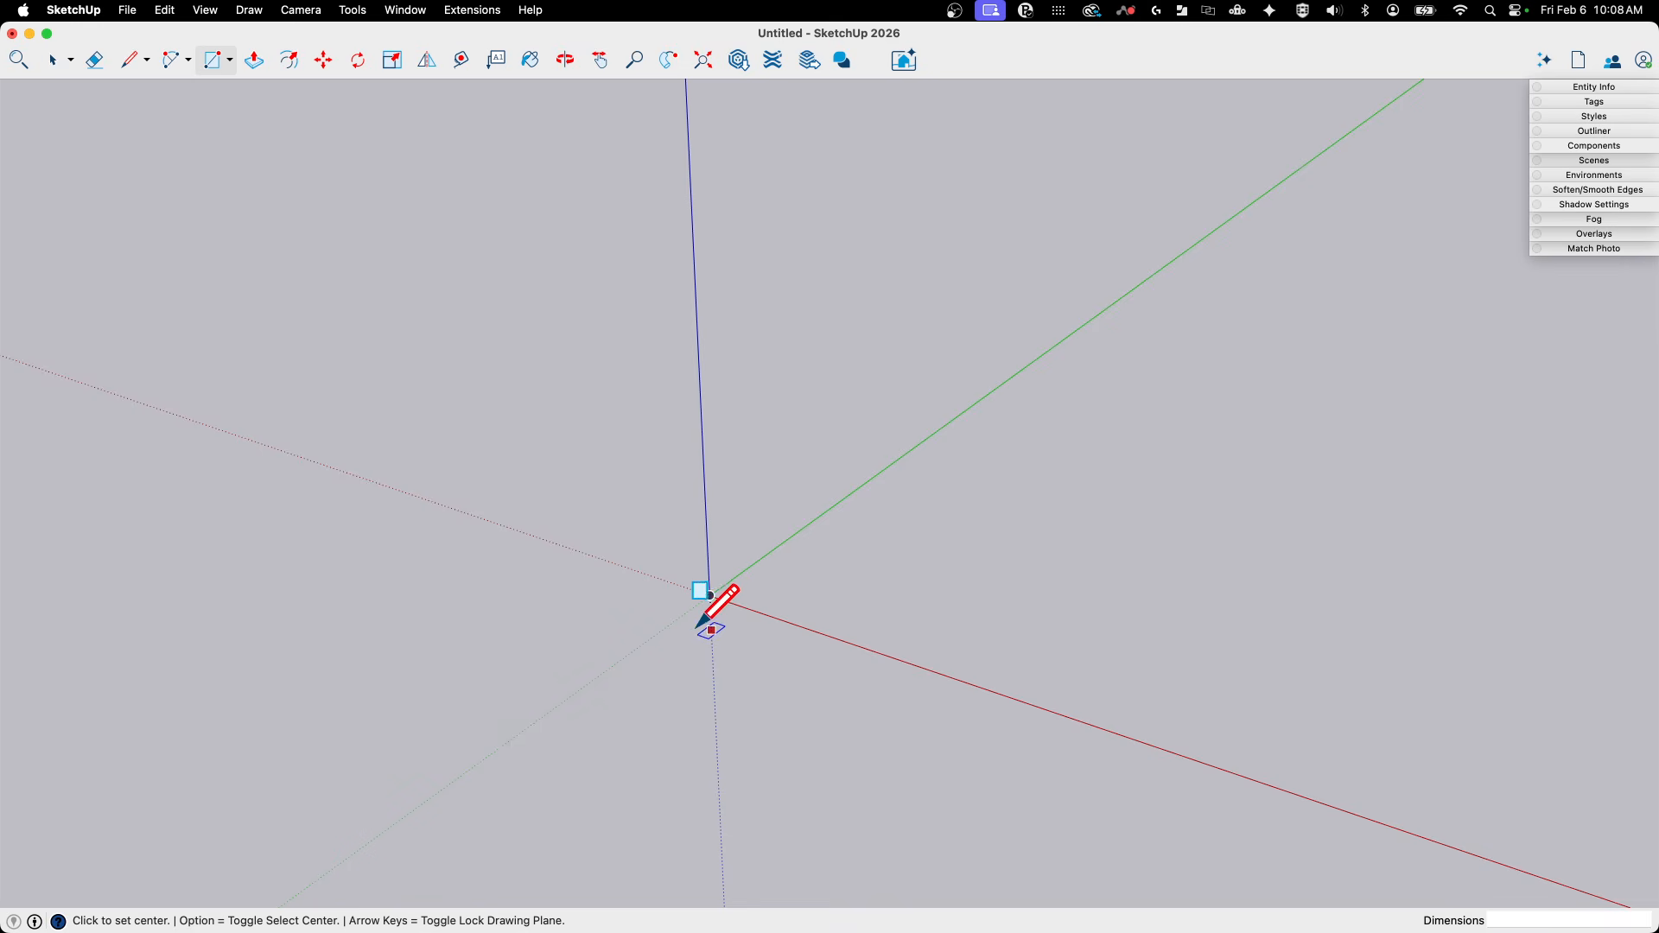
click(709, 595)
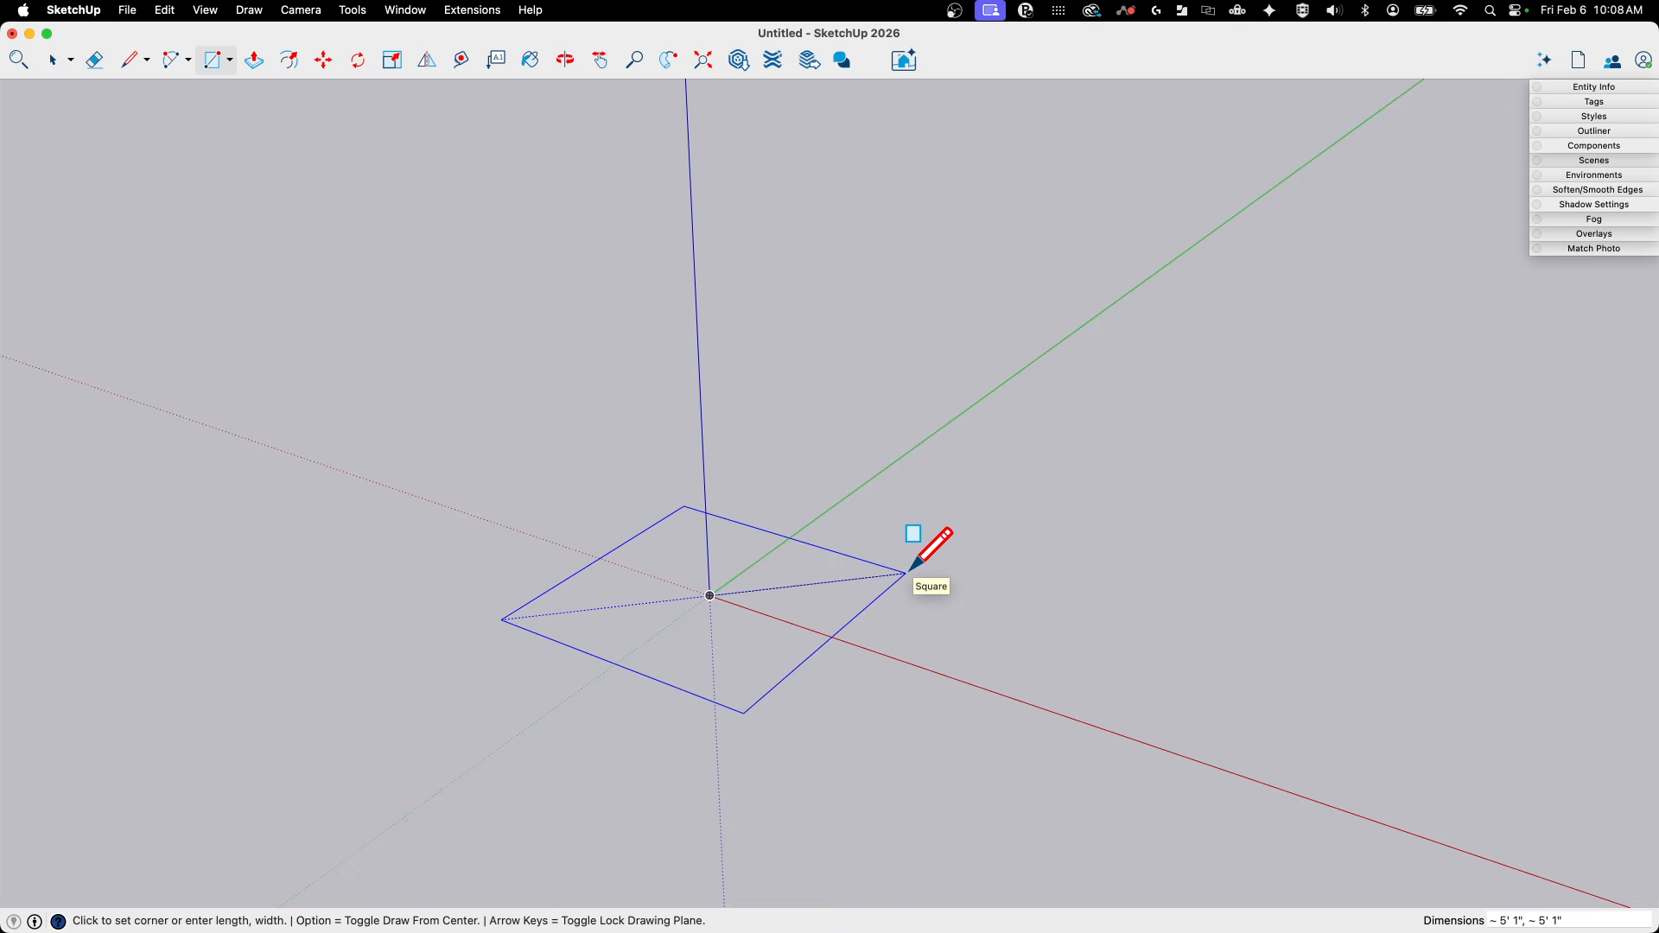
click(974, 596)
key(space)
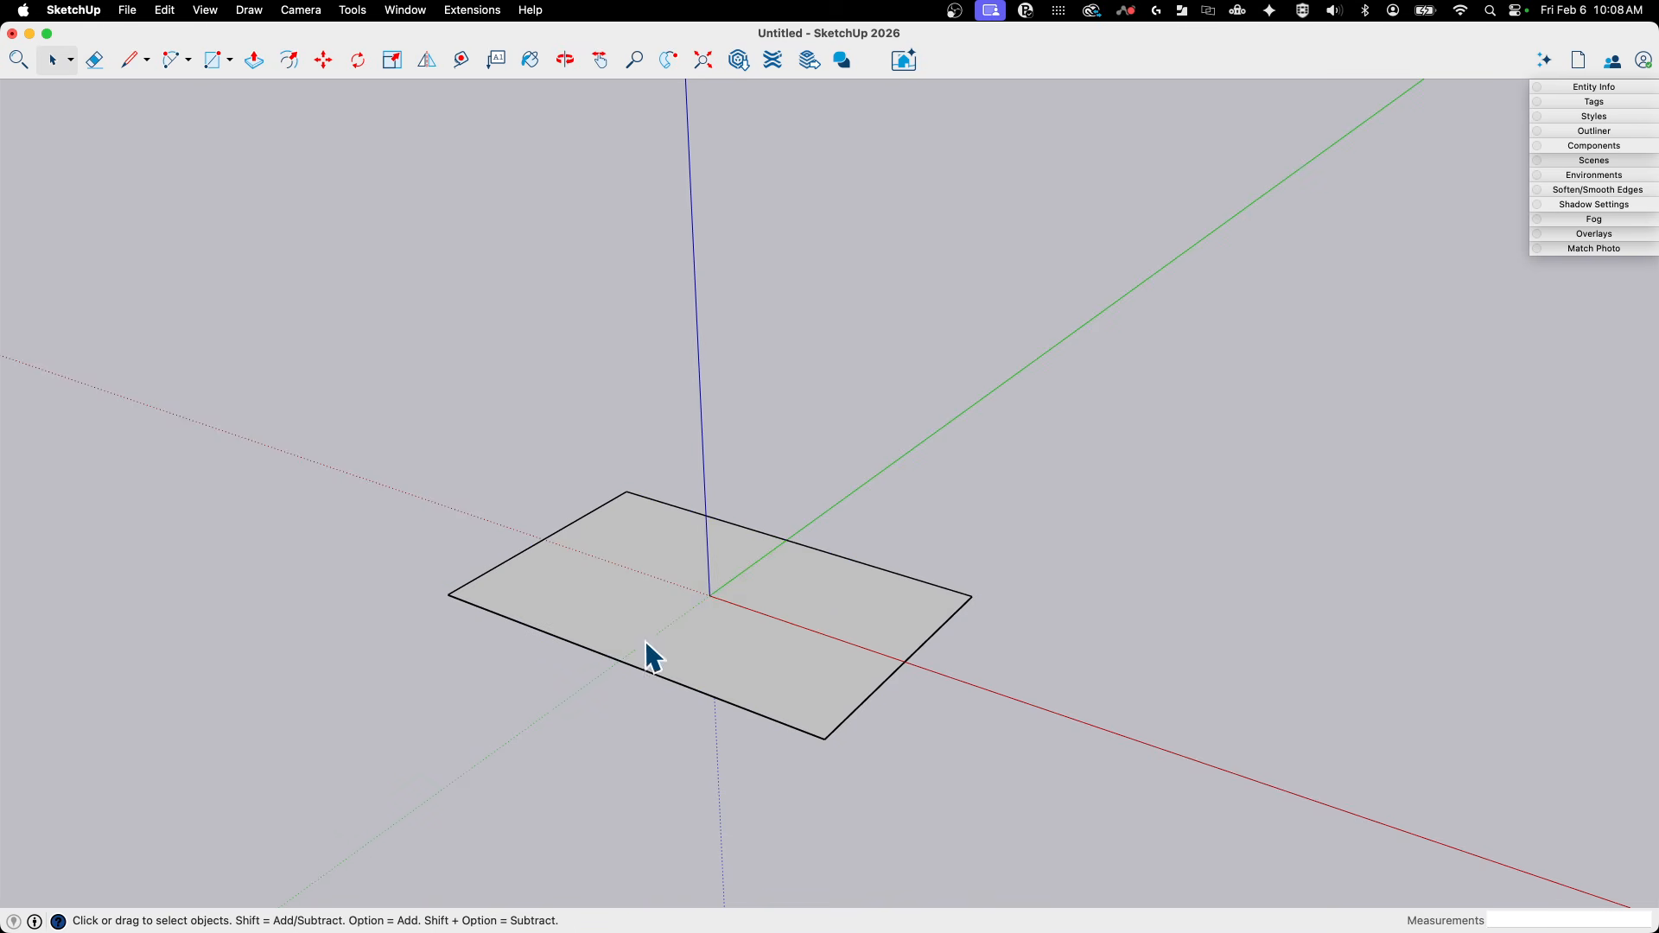
- Paint the whole rectangle, face and edges, with the Blueberry colour
mouse_move(728, 567)
middle_down()
mouse_move(859, 622)
mouse_move(832, 588)
mouse_move(745, 653)
mouse_move(666, 617)
mouse_move(674, 597)
mouse_move(786, 617)
mouse_move(858, 656)
middle_up()
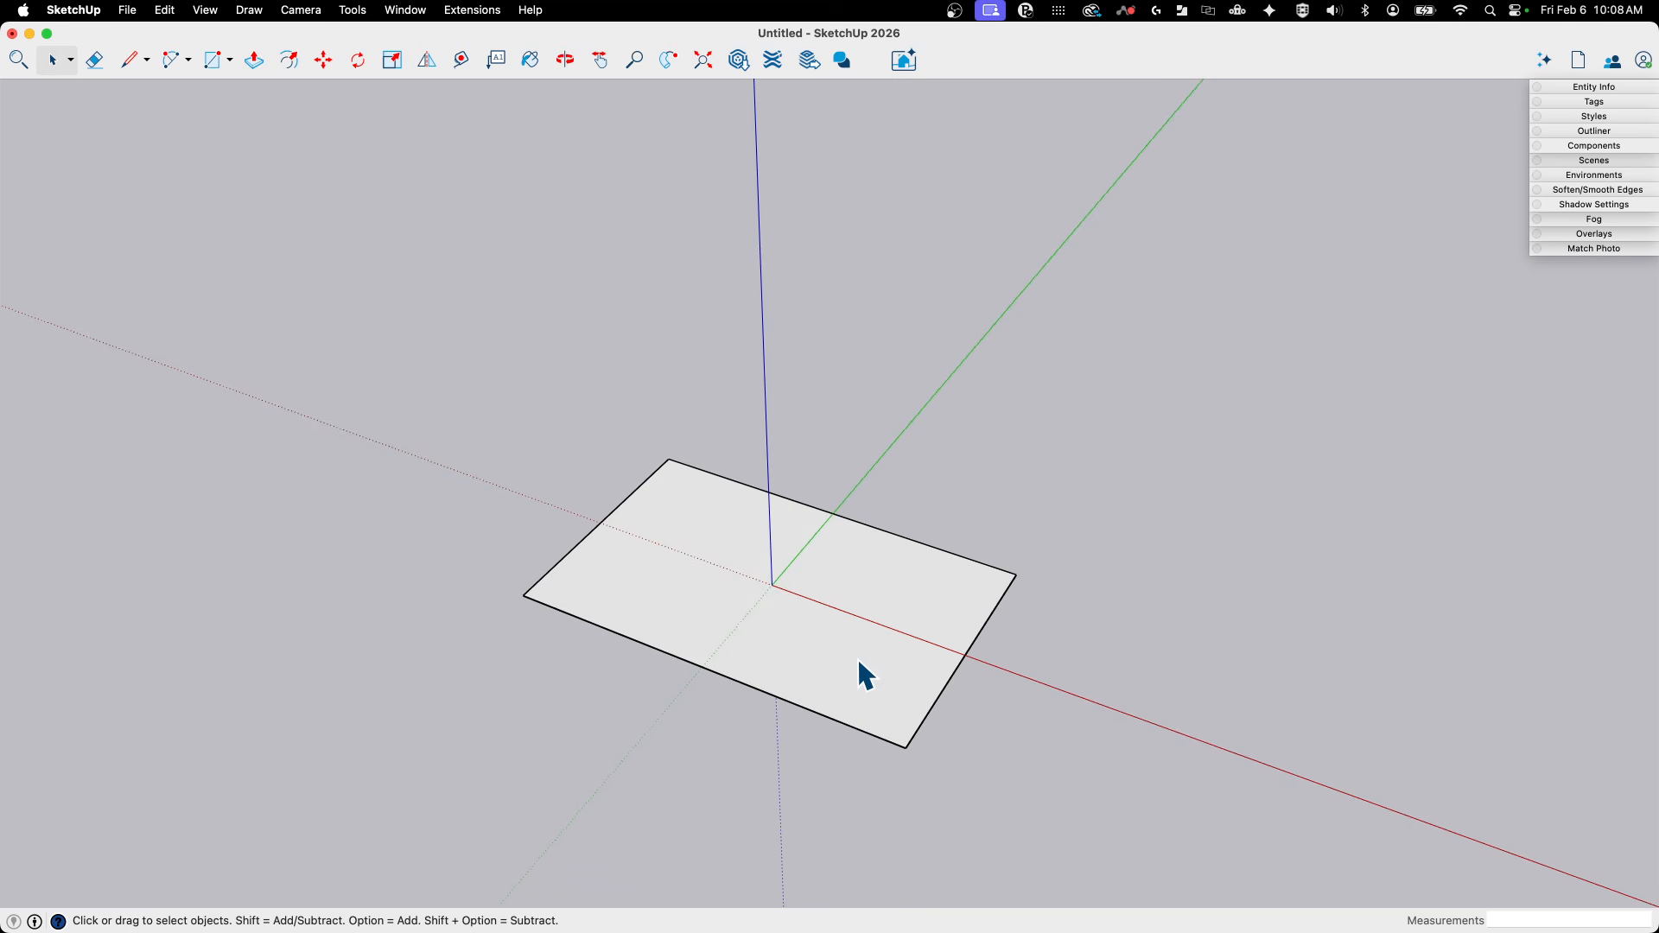
double_click(859, 663)
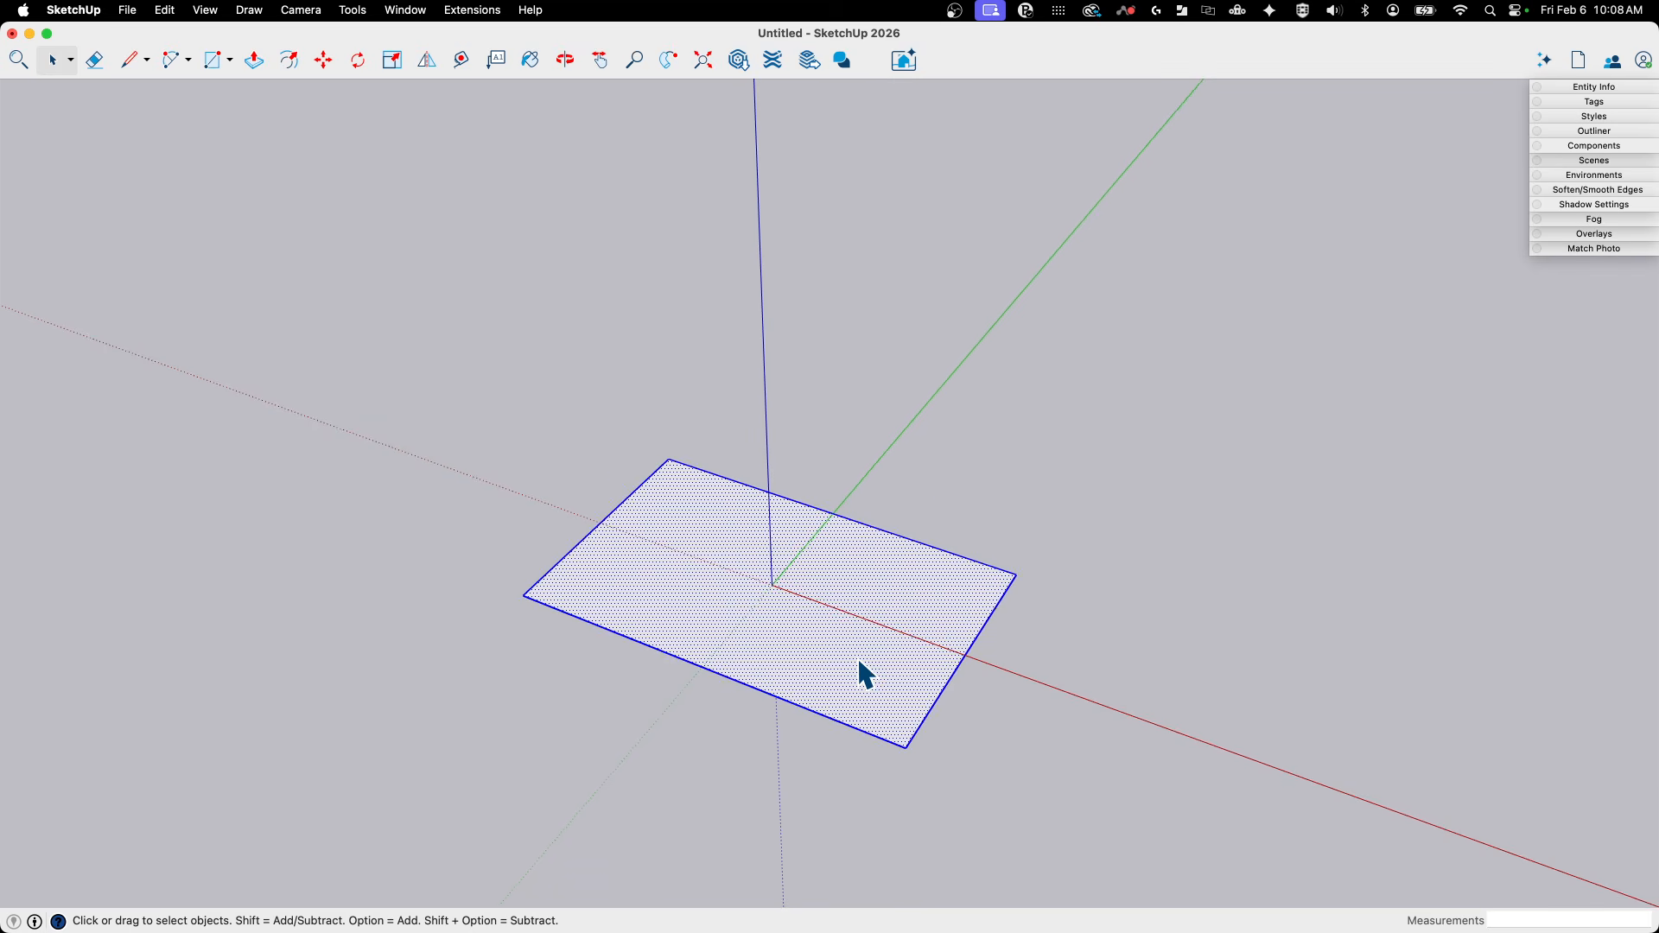
key(b)
click(586, 365)
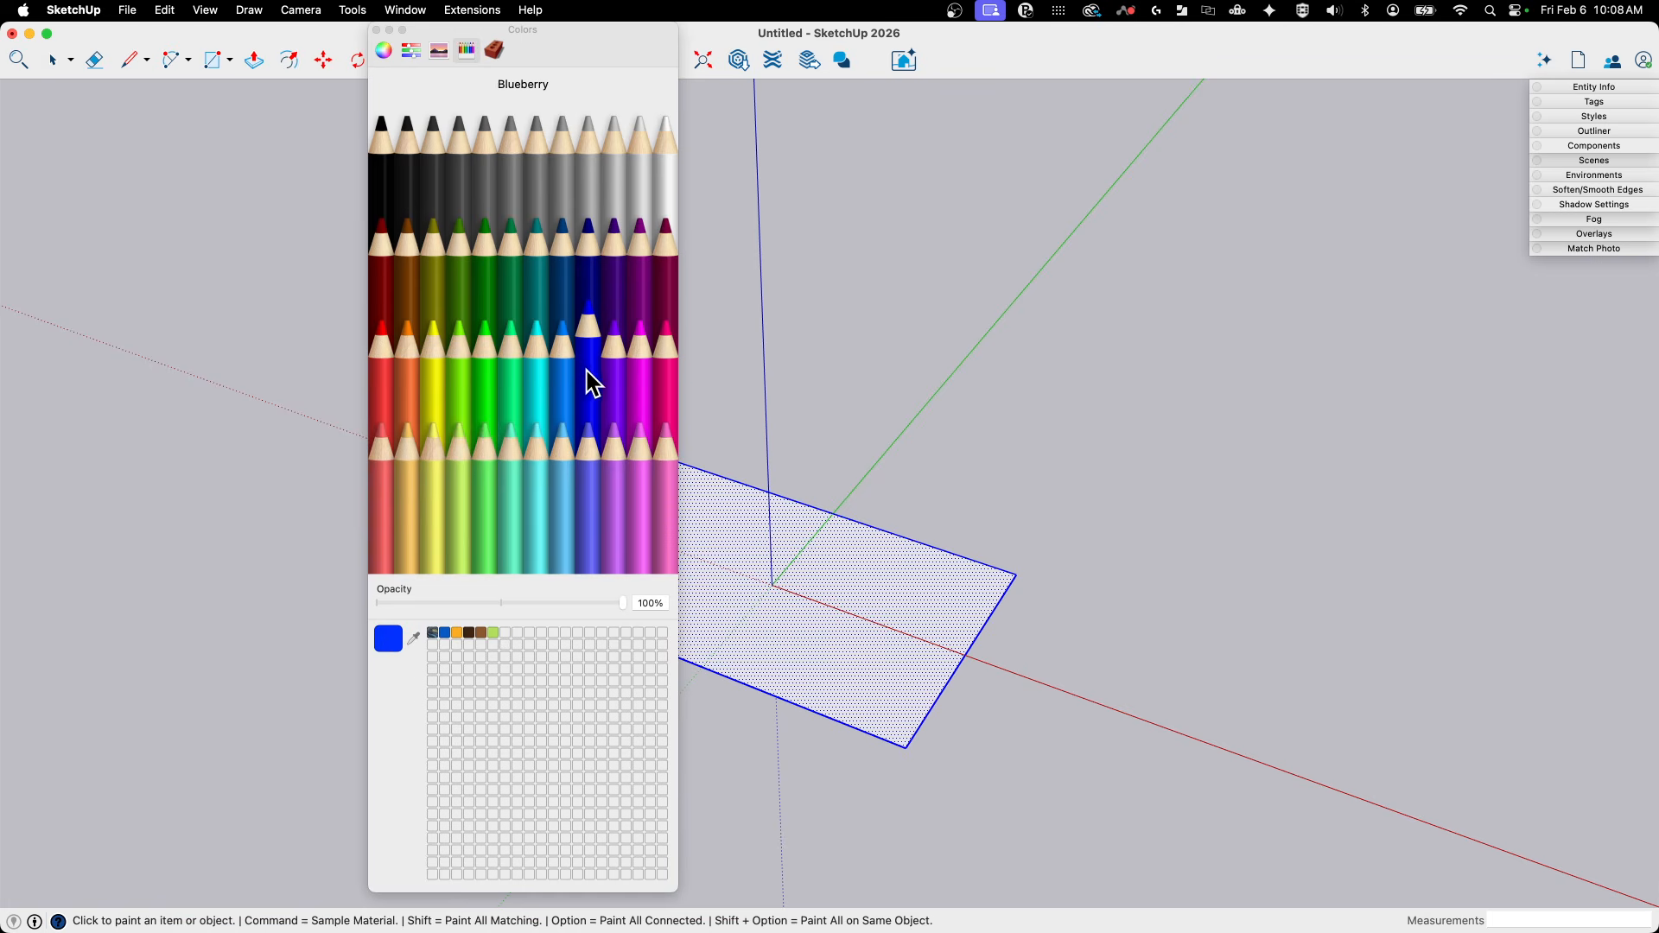
mouse_move(874, 630)
middle_down()
mouse_move(906, 546)
mouse_move(882, 504)
mouse_move(484, 121)
middle_up()
click(899, 542)
click(376, 30)
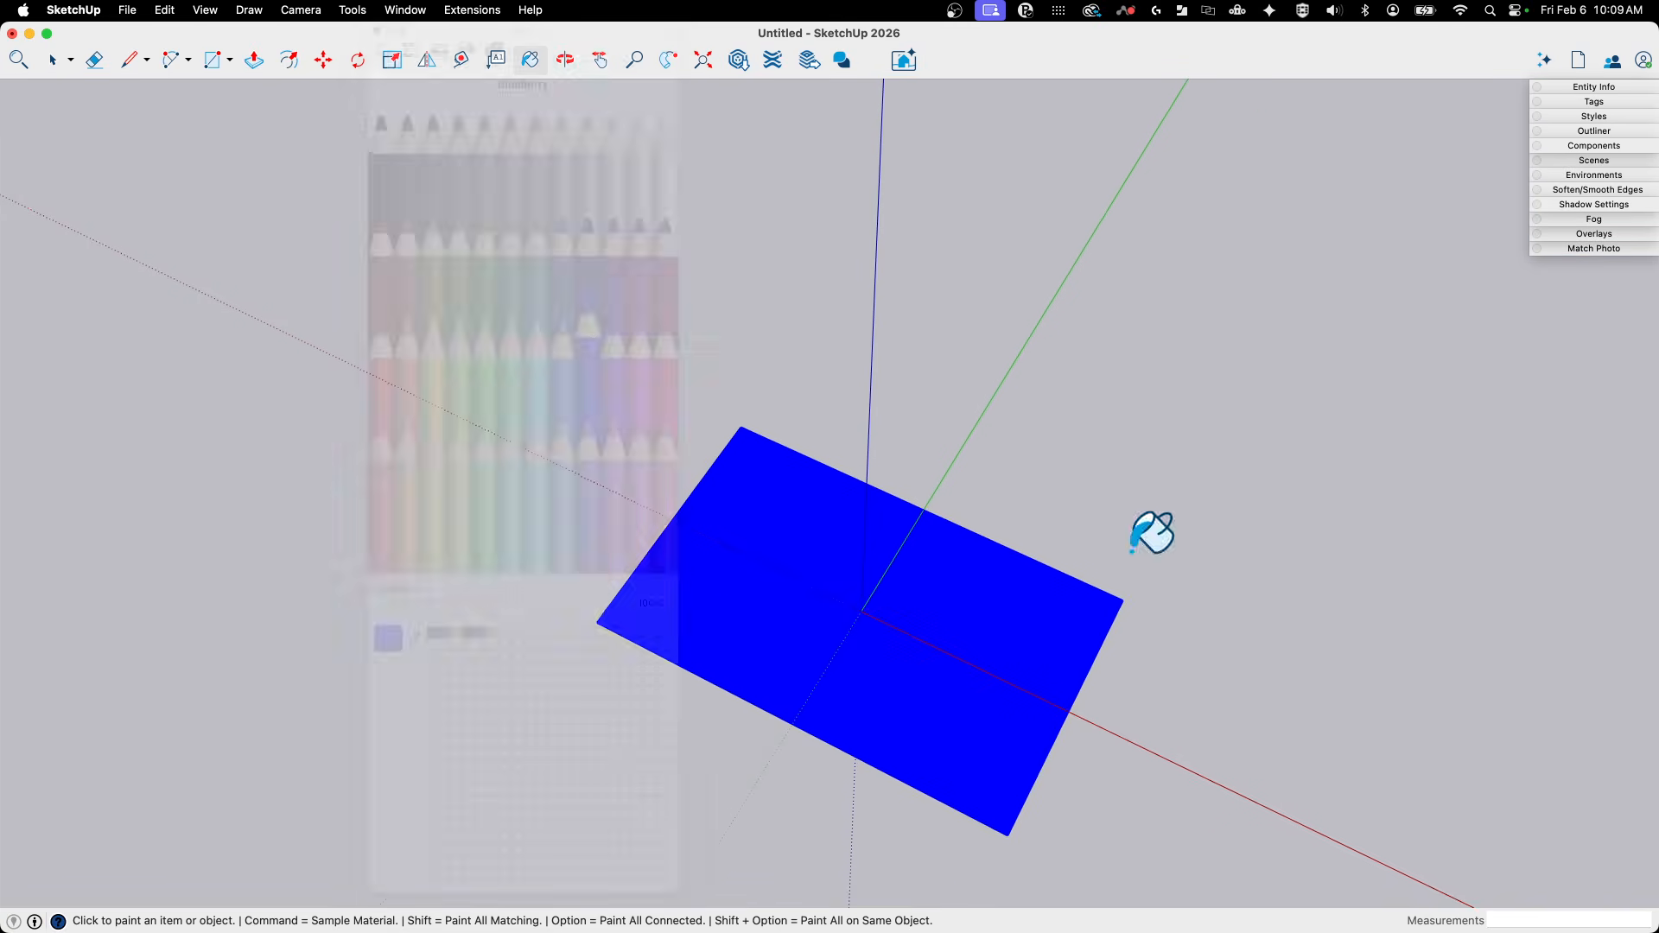
mouse_move(1152, 530)
middle_down()
mouse_move(1244, 656)
mouse_move(945, 567)
middle_up()
key(space)
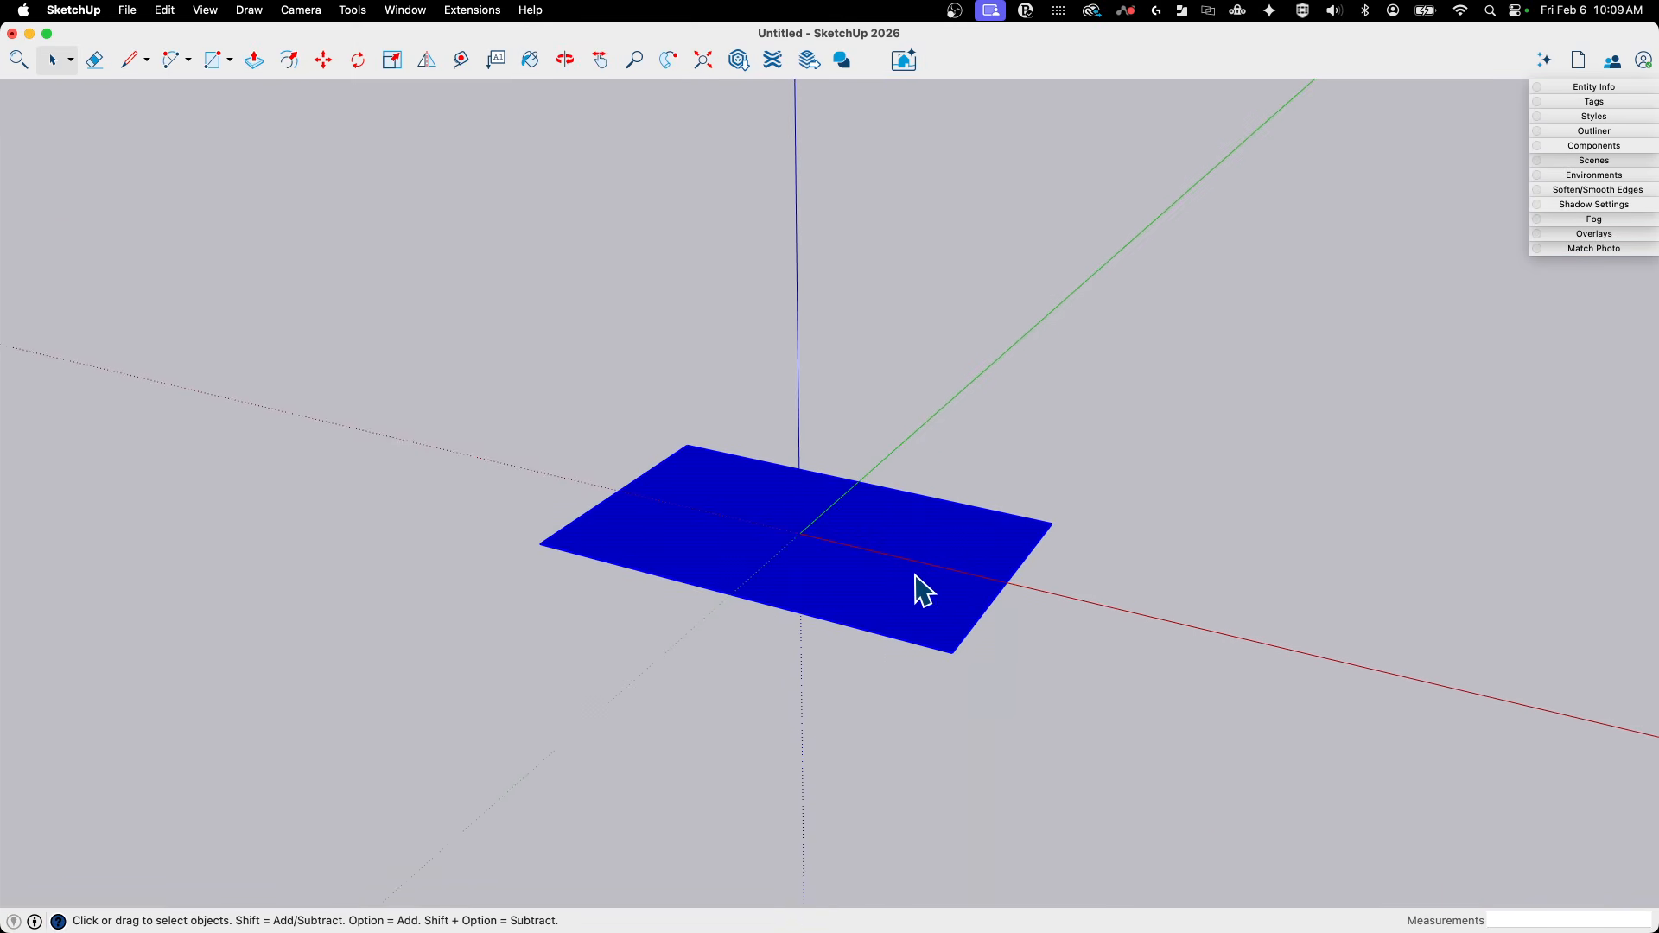
- Make the blue rectangle into a group
right_click(916, 576)
click(993, 686)
middle_drag(993, 687, 1106, 730)
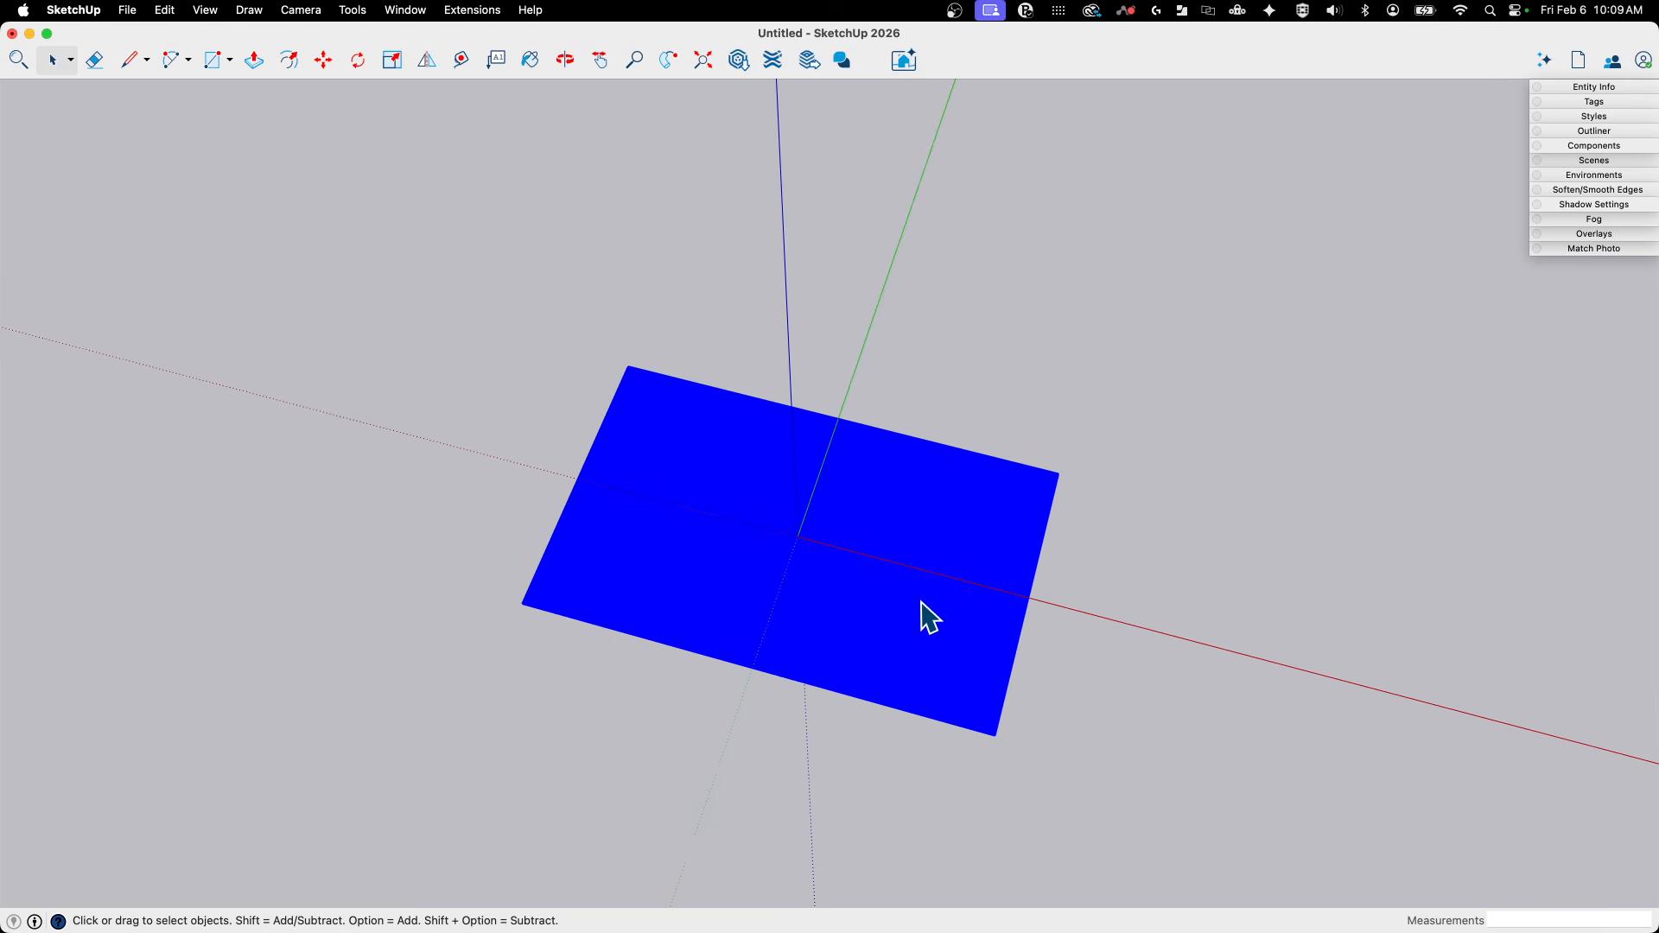
- Create a copy of the blue rectangle rotated 90° about the origin on the ground plane
key(q)
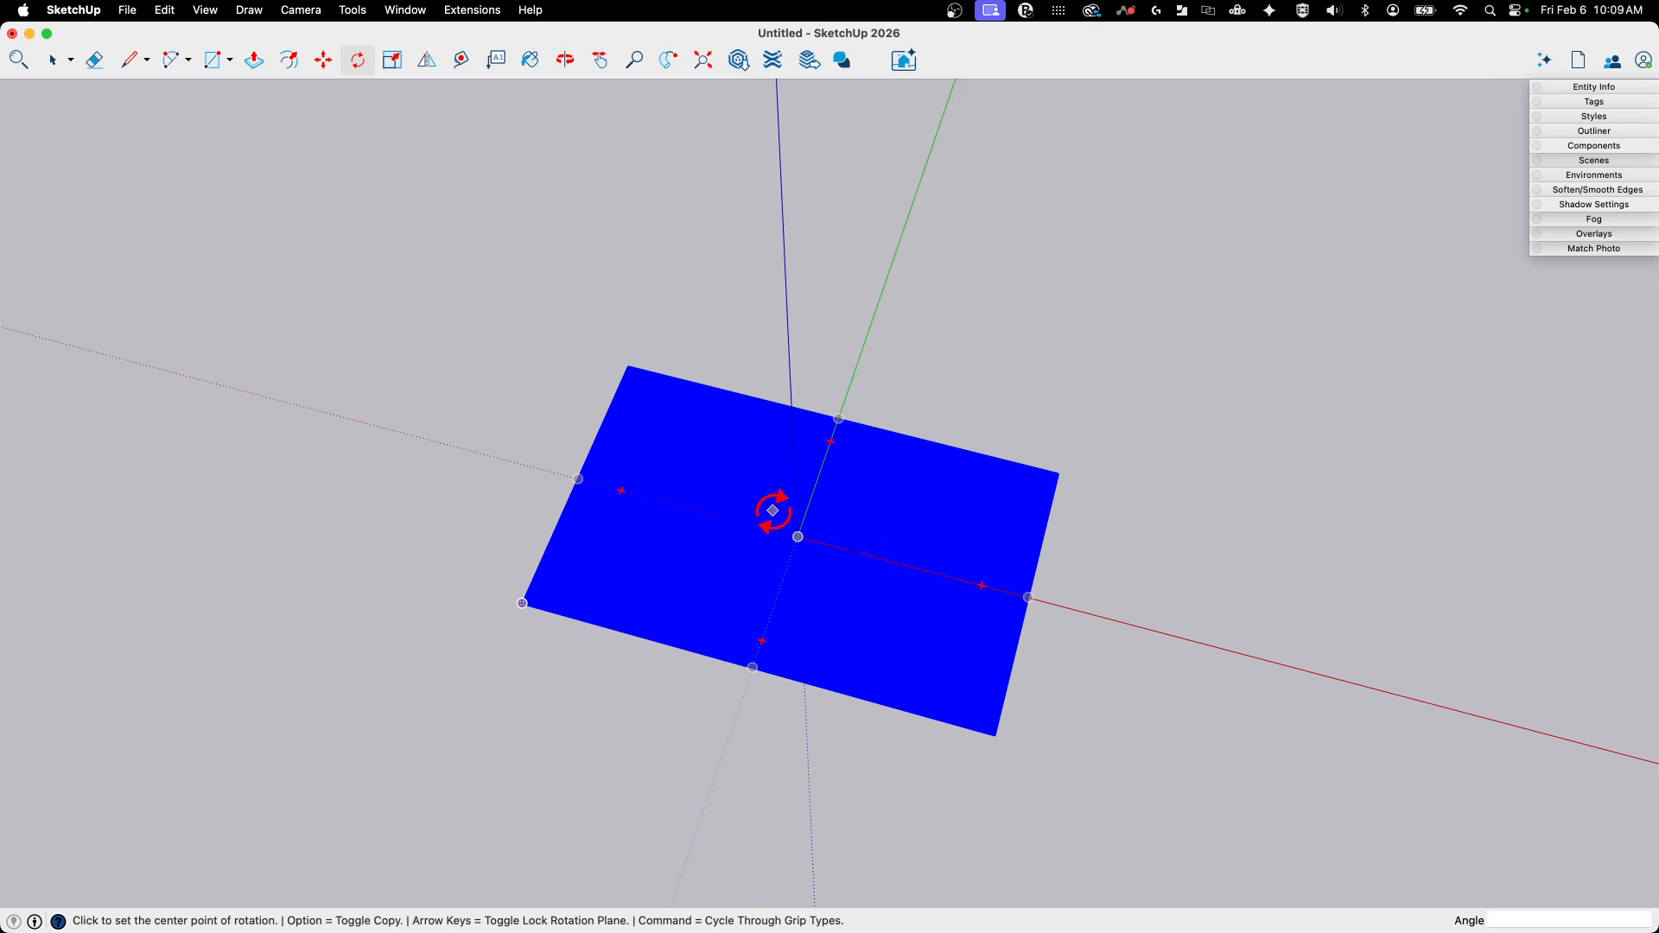
click(798, 537)
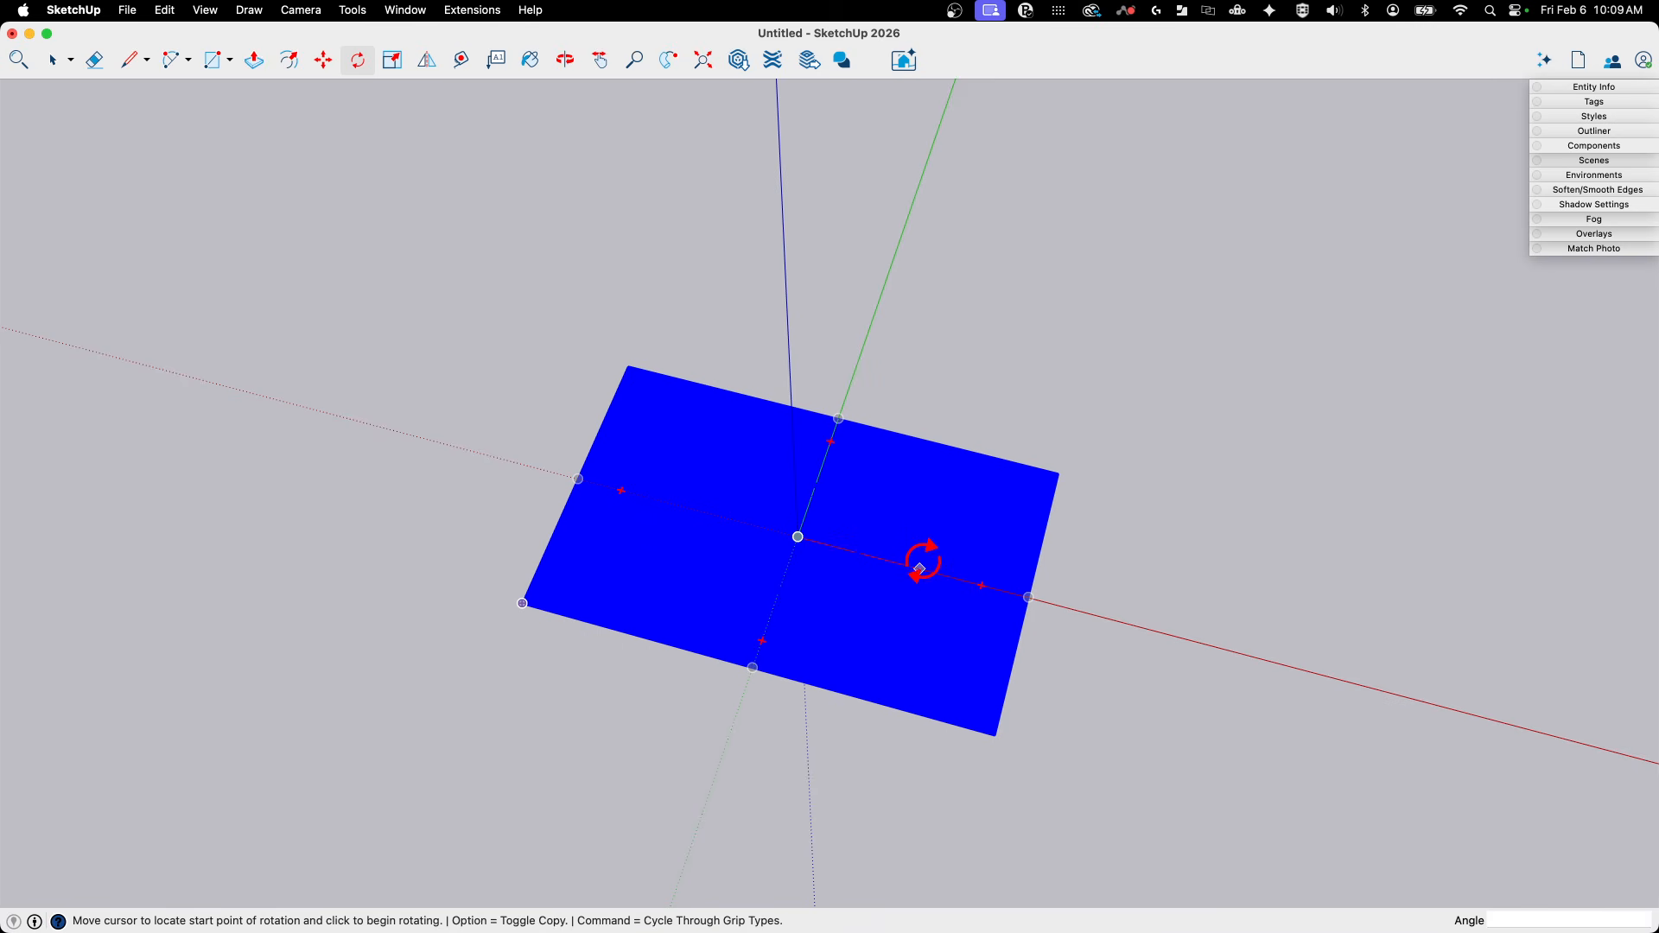
click(920, 569)
key(alt)
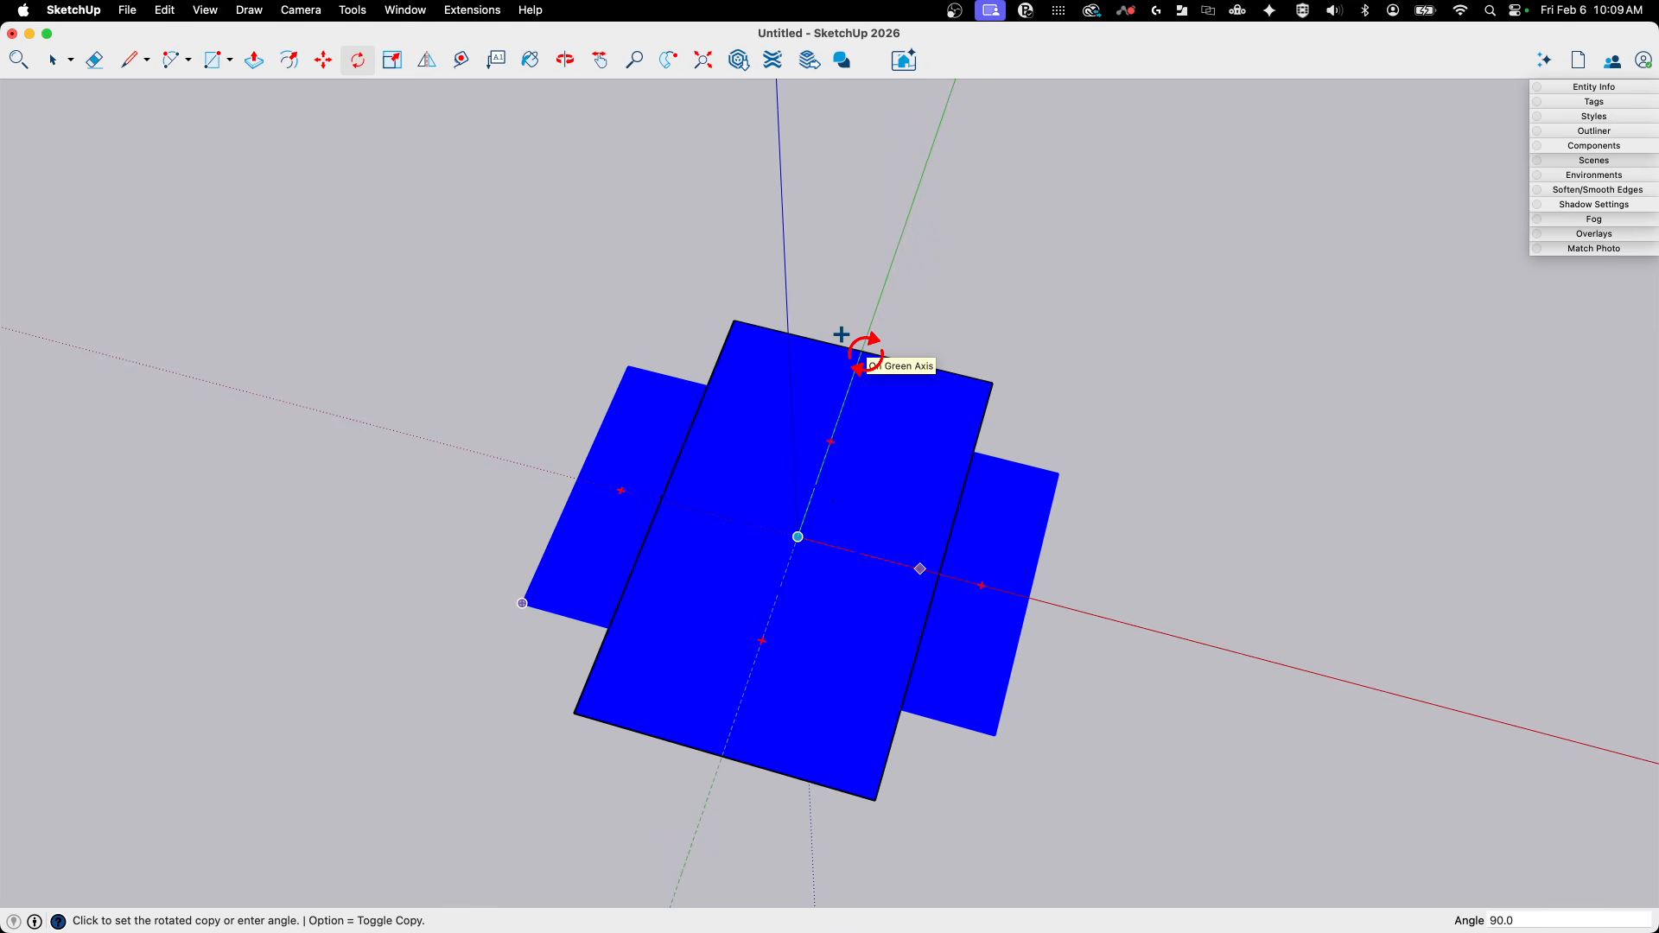
click(860, 355)
- Rotate the copied rectangle 90° about the green axis so it stands vertically through the original
middle_drag(860, 355, 737, 608)
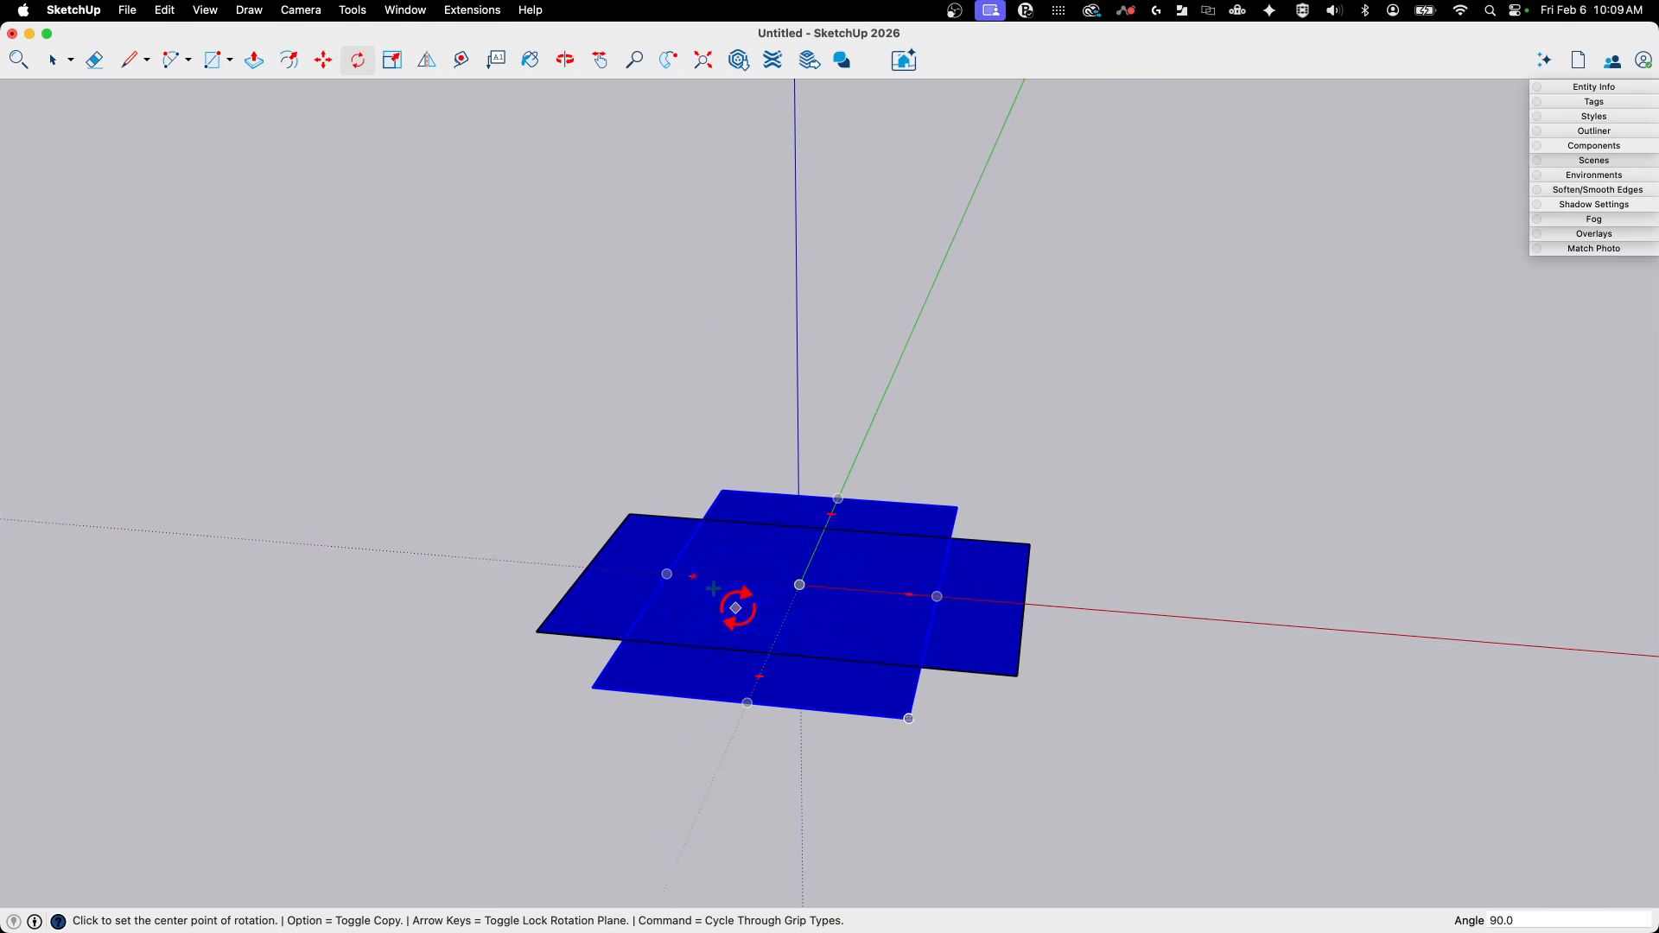
click(747, 703)
click(823, 709)
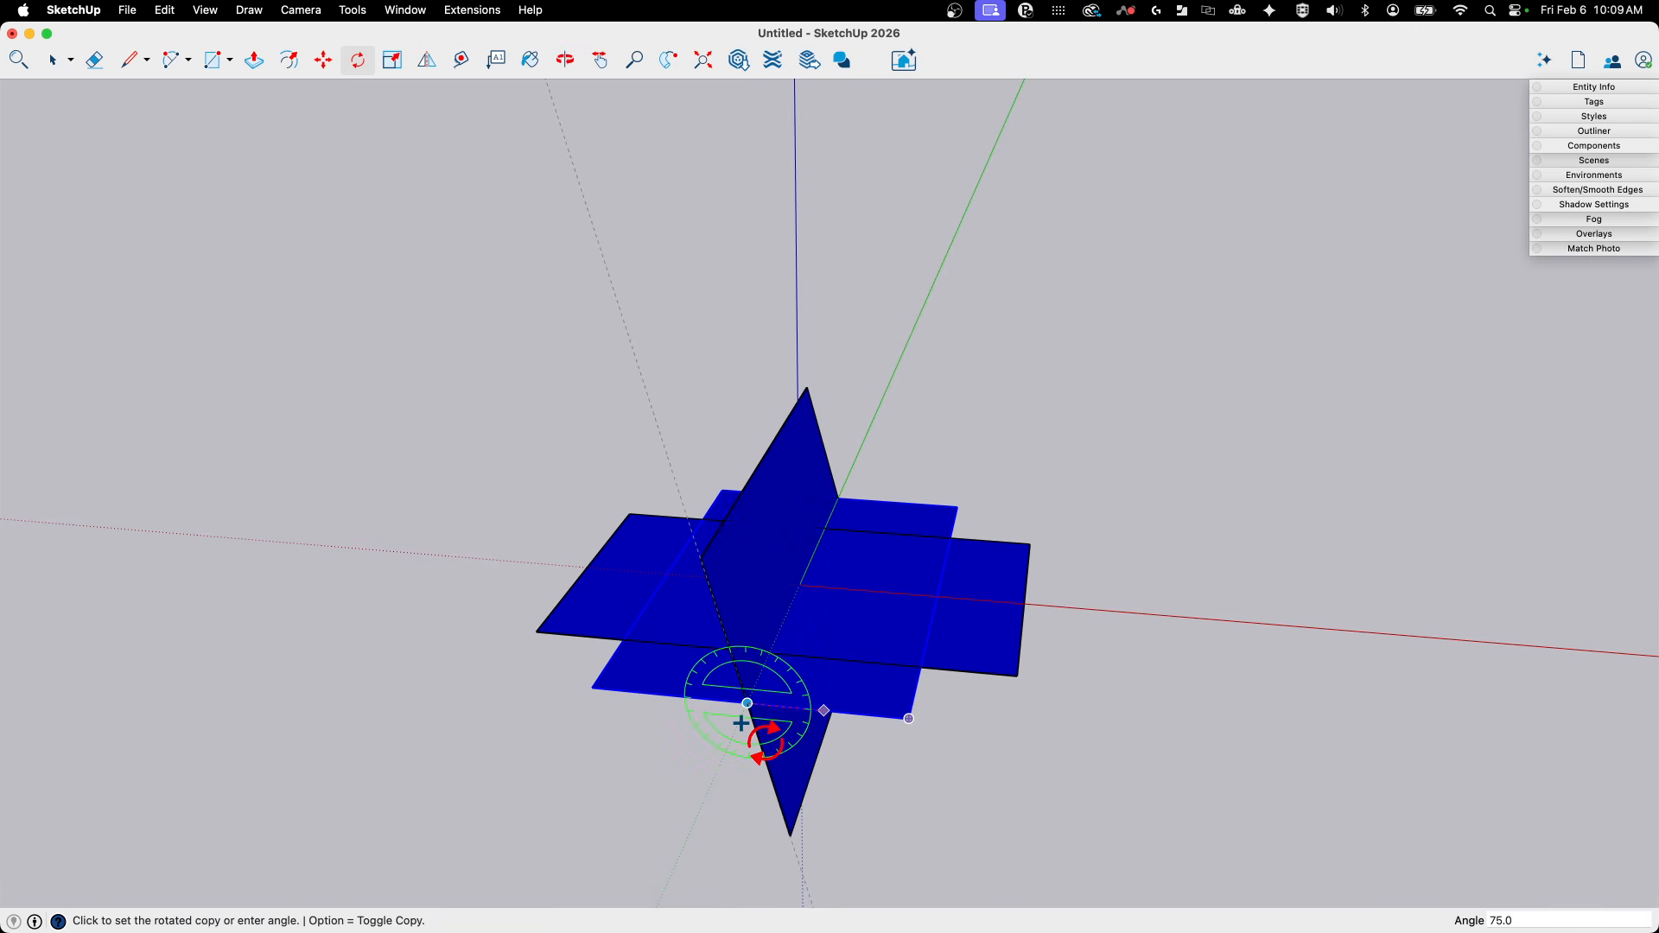
key(alt)
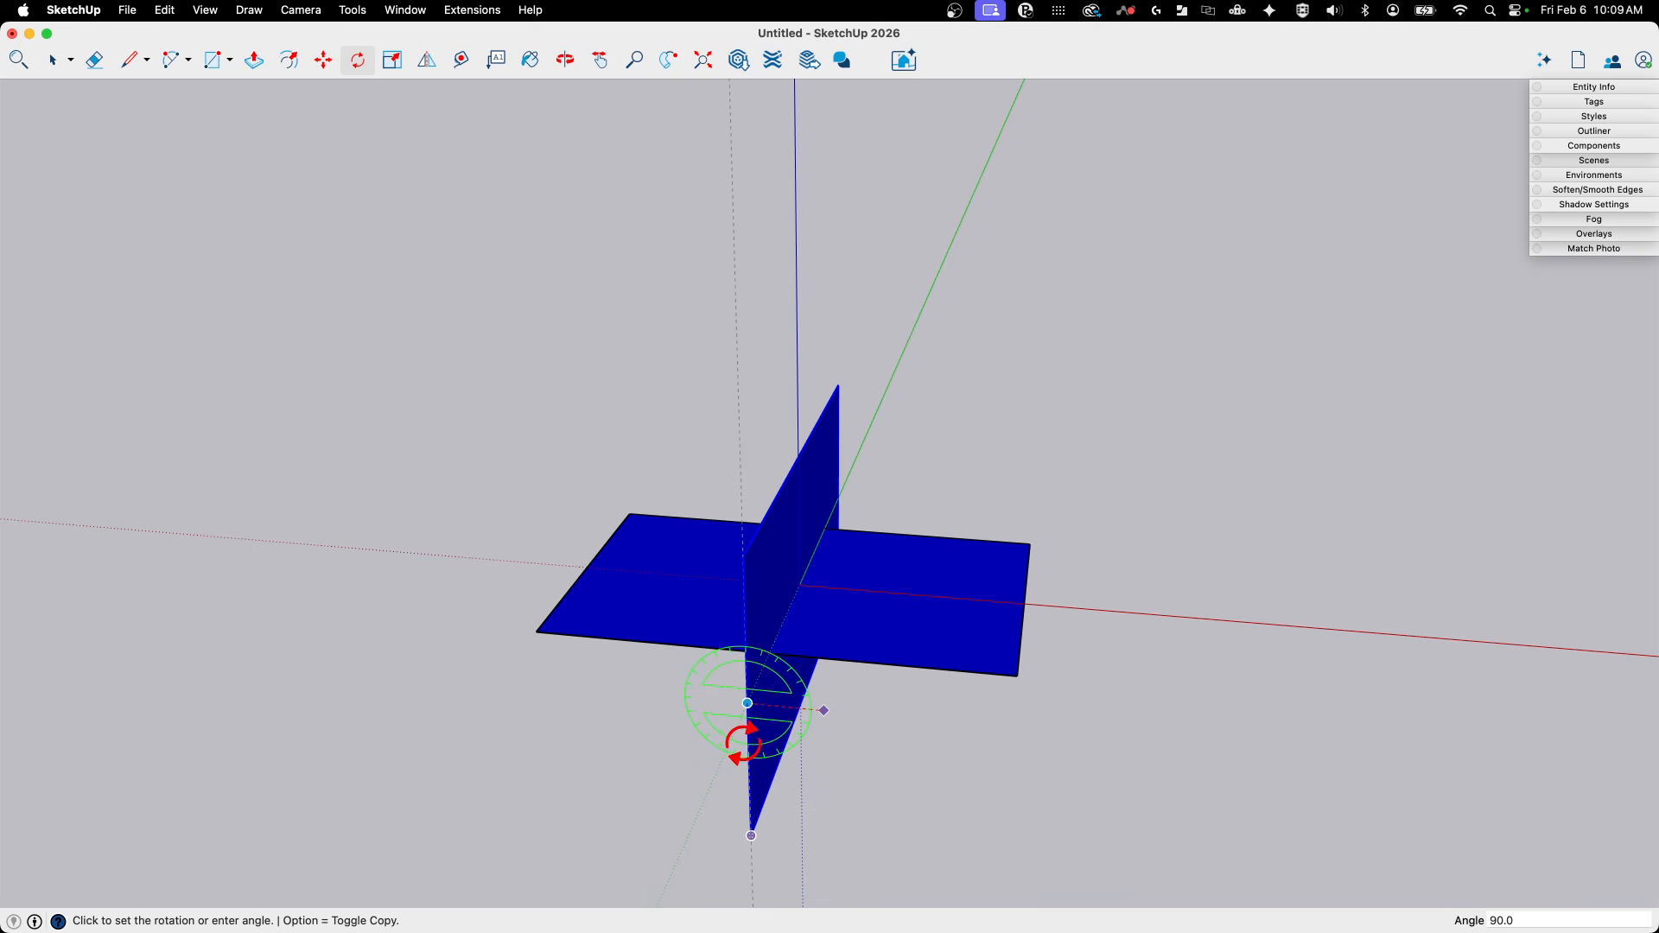
click(743, 744)
key(space)
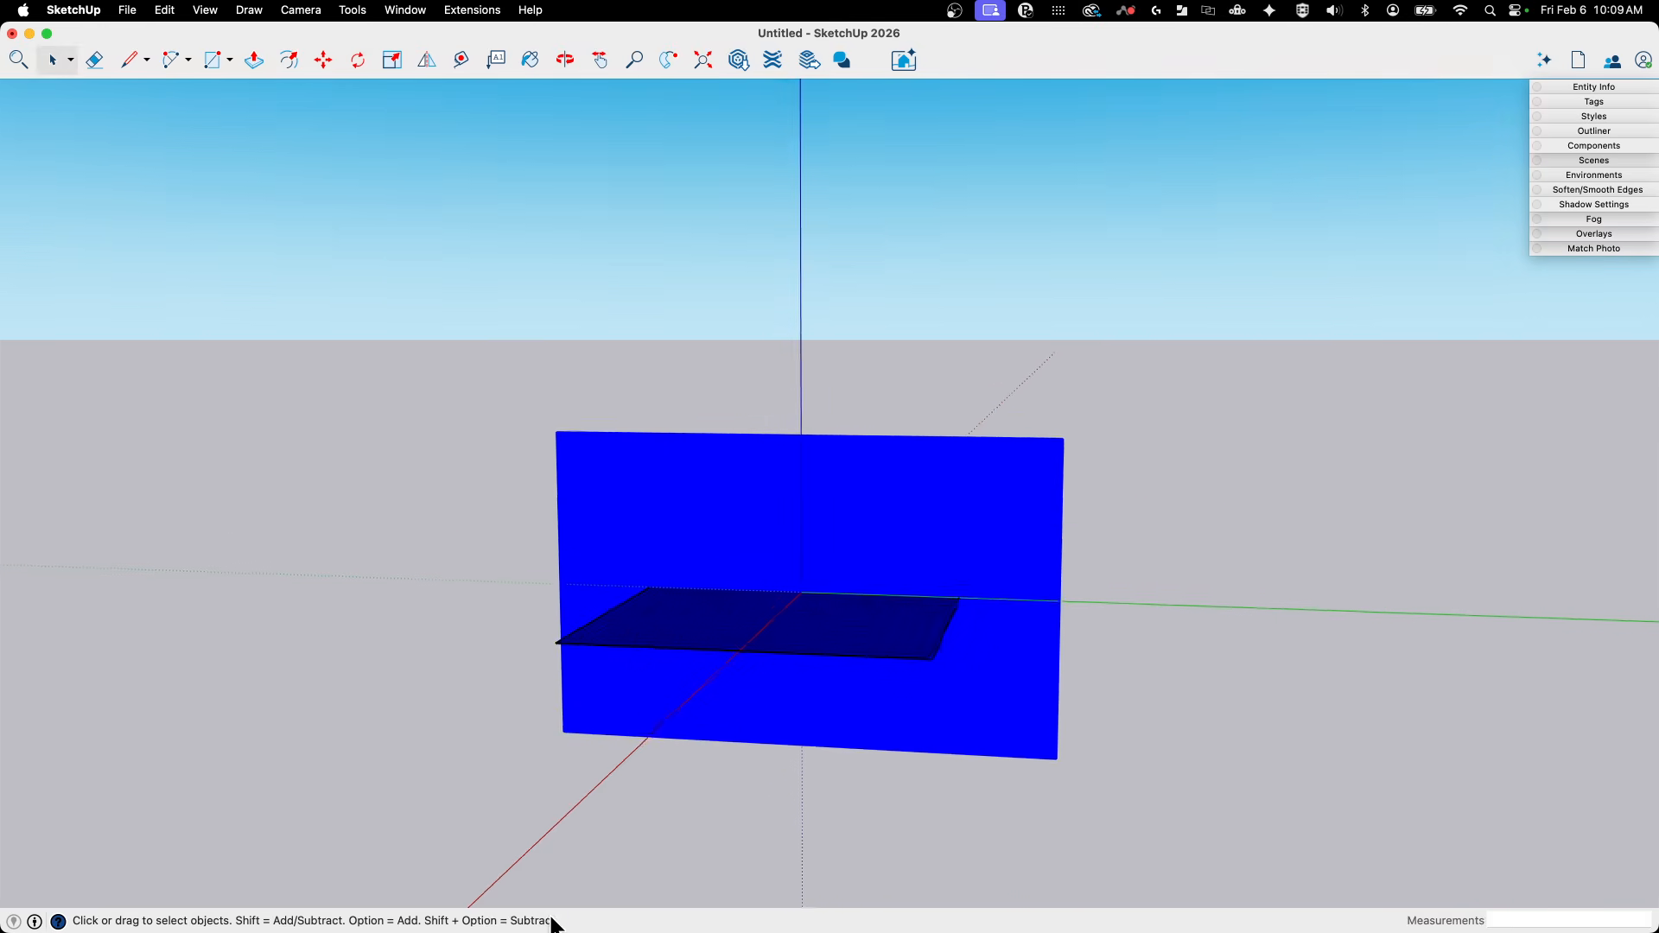
- Recolour the vertical rectangle inside its group with Maraschino red, then leave the group
middle_drag(923, 551, 925, 516)
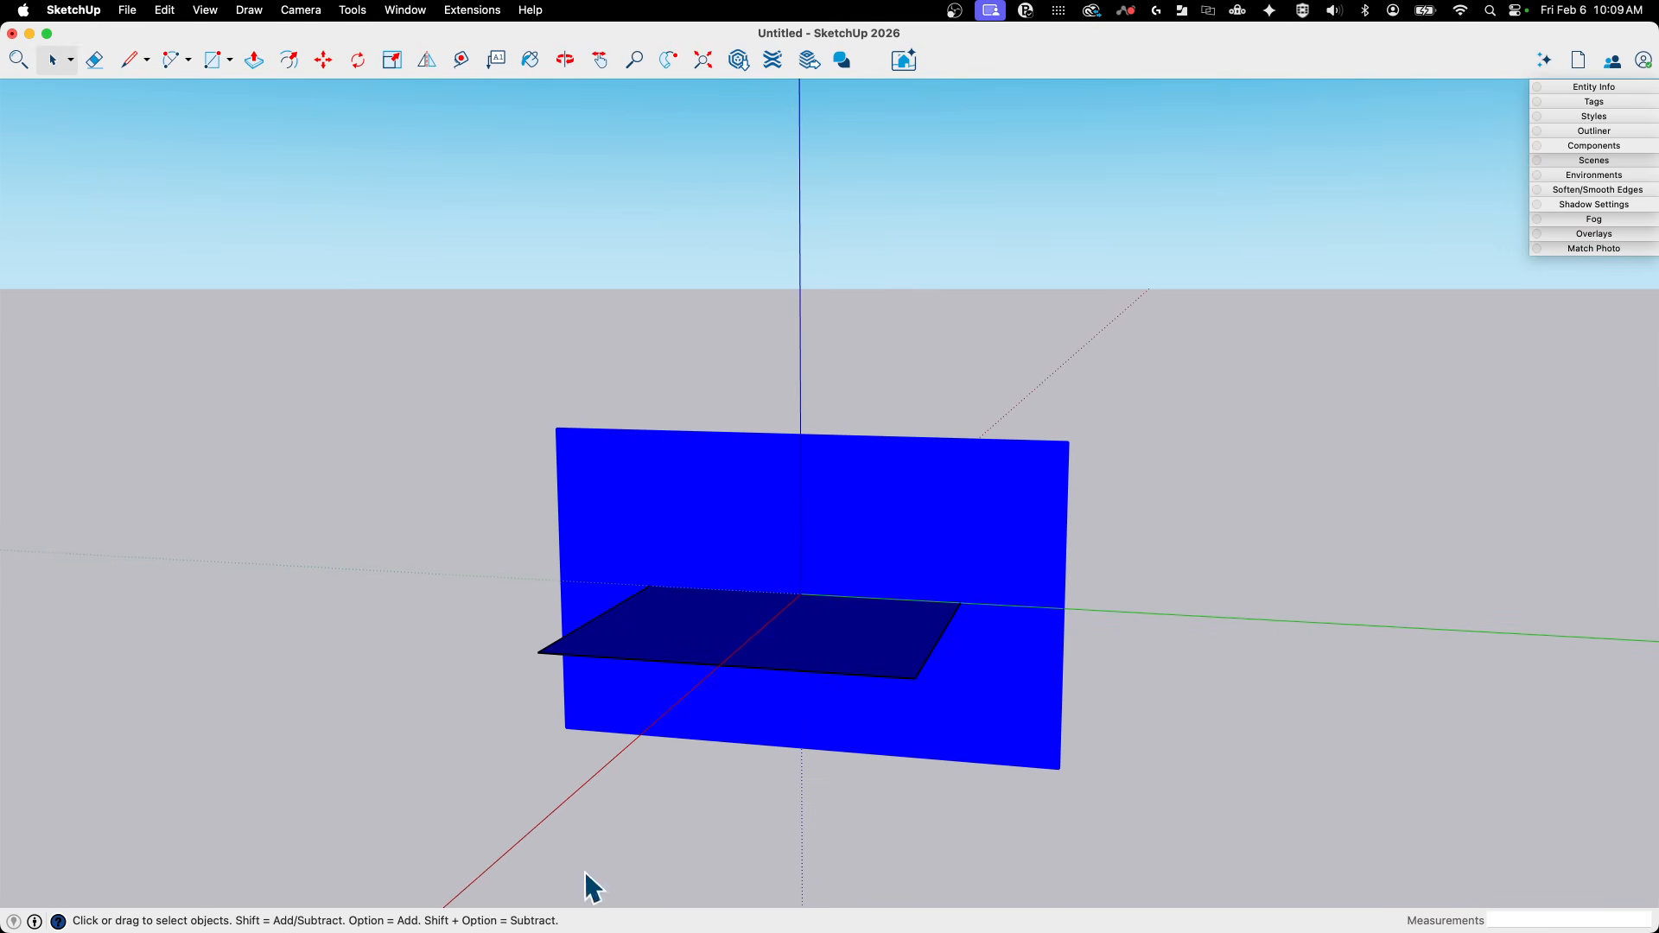
middle_drag(907, 611, 711, 575)
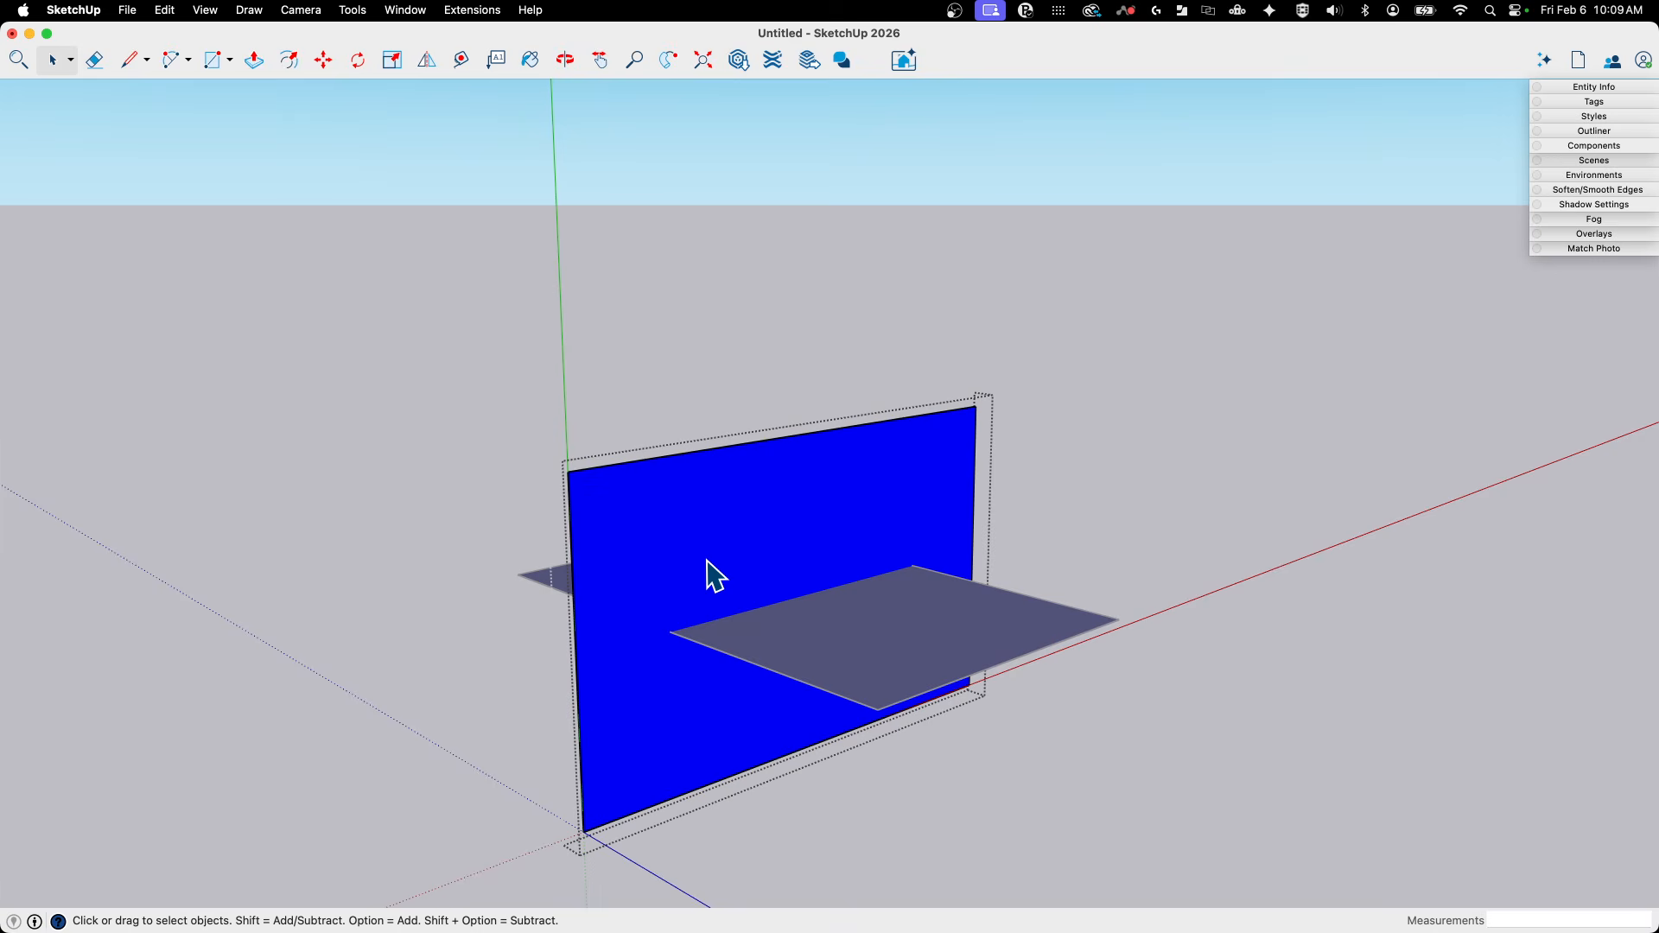
key(b)
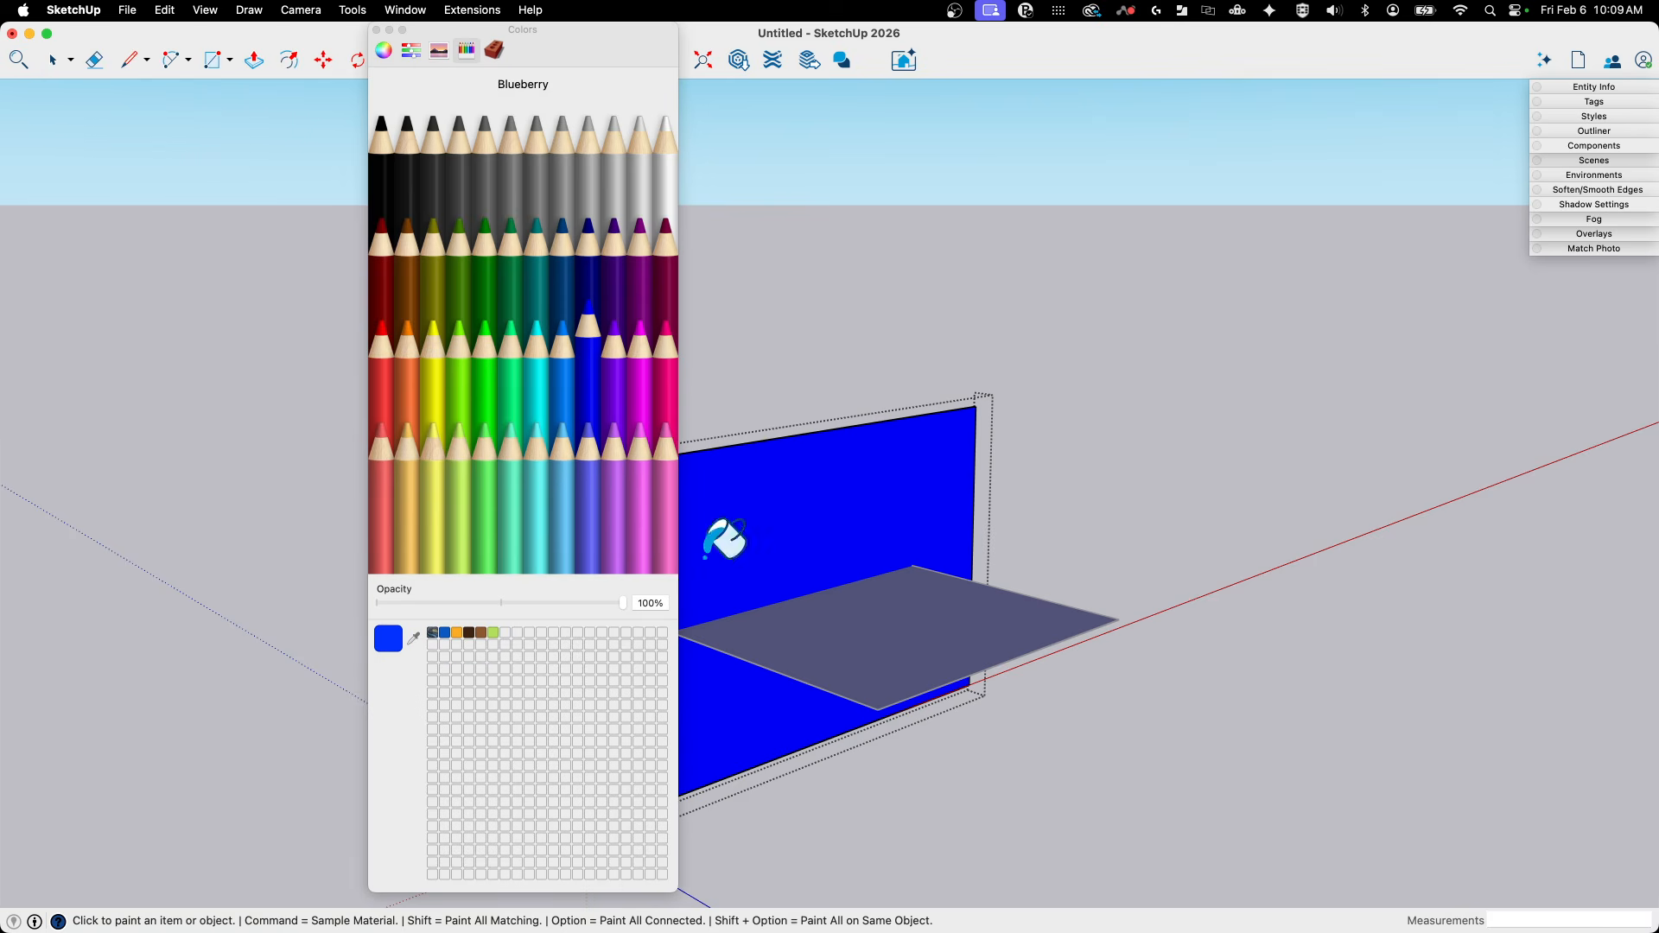
click(387, 365)
click(787, 437)
mouse_move(786, 436)
middle_down()
mouse_move(843, 456)
mouse_move(631, 415)
middle_up()
click(377, 30)
middle_drag(1461, 225, 1327, 394)
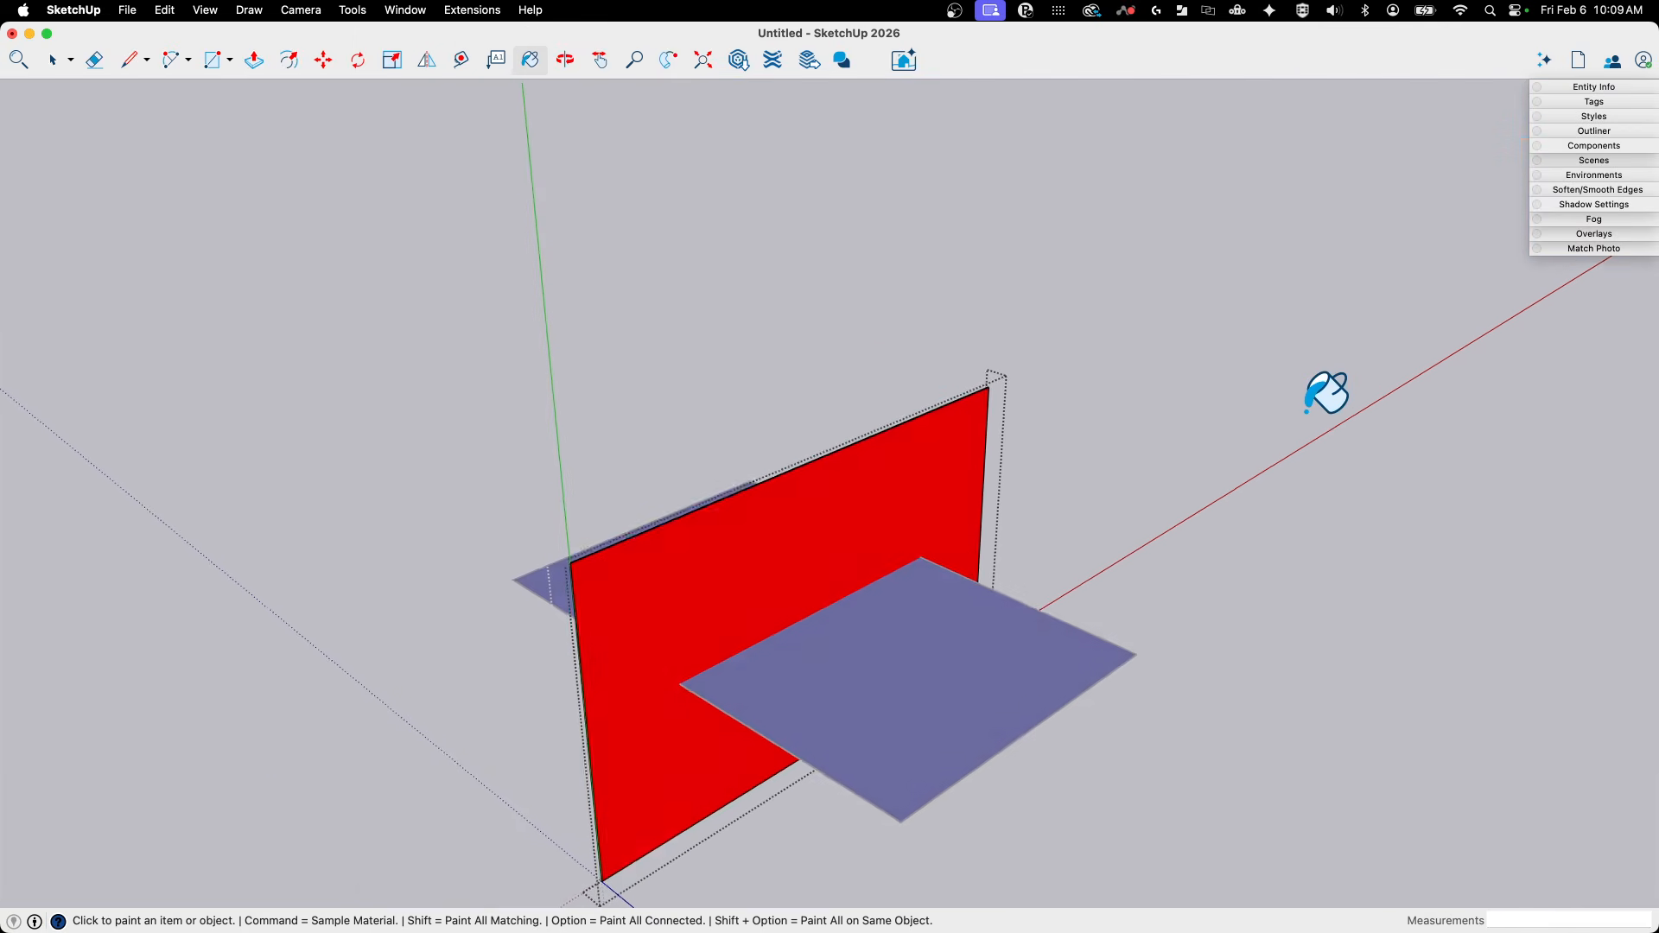
key(space)
click(1264, 479)
- Create a copy of the red rectangle rotated 90° about the origin within its vertical plane
middle_drag(1264, 479, 898, 622)
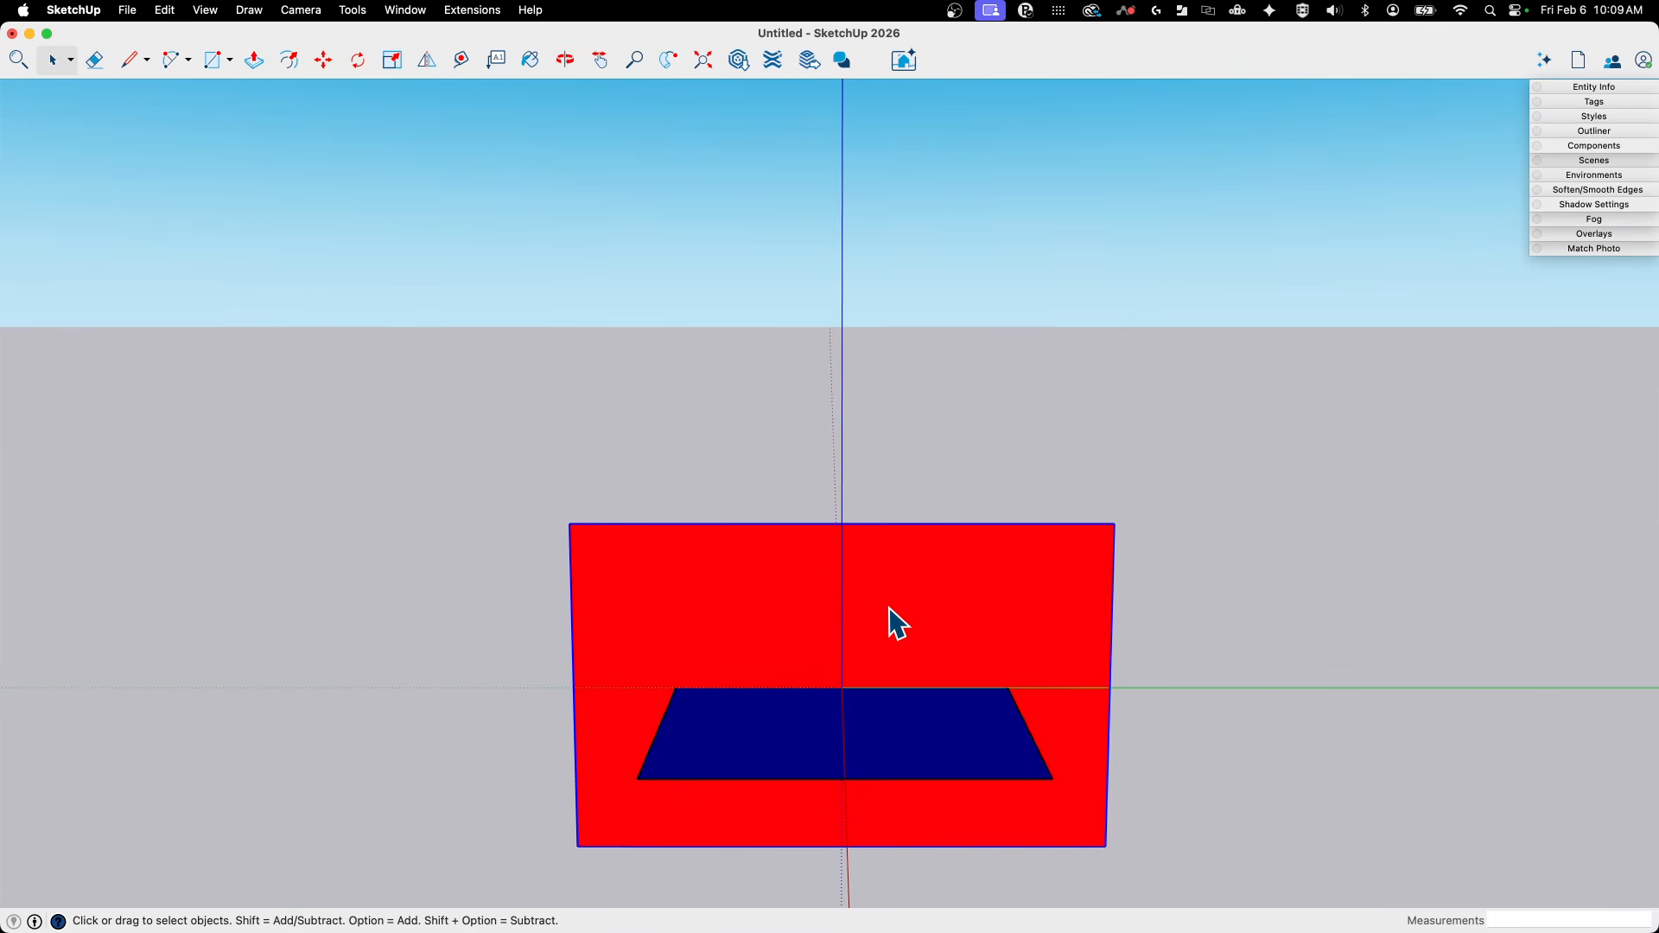
key(q)
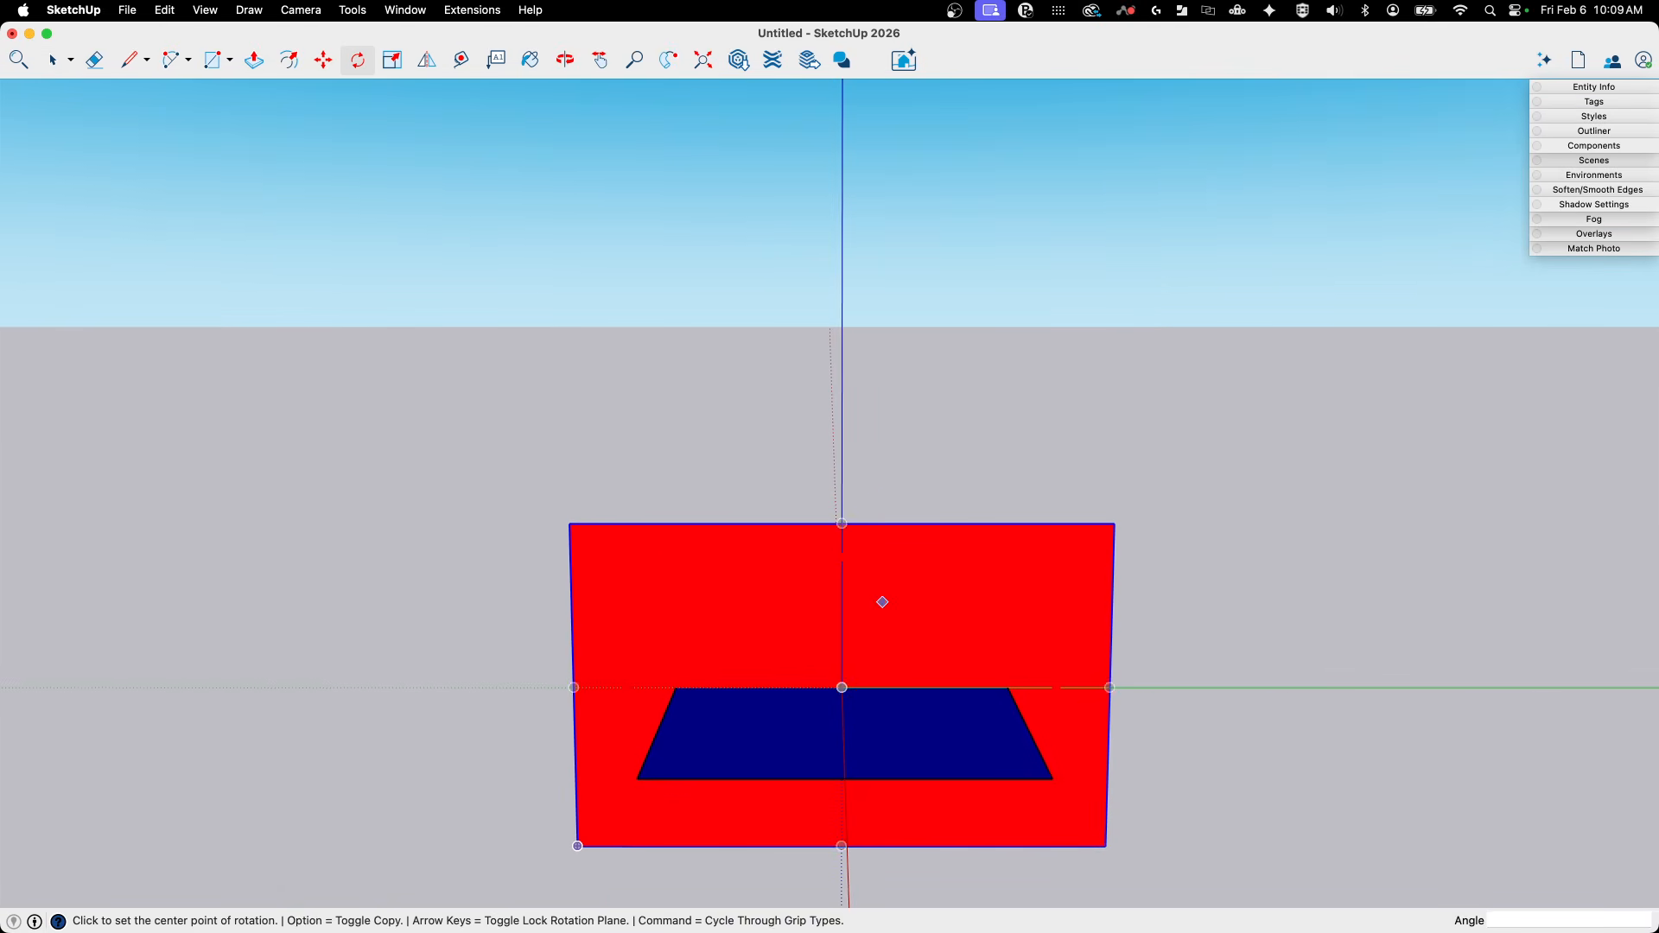
click(817, 666)
click(735, 688)
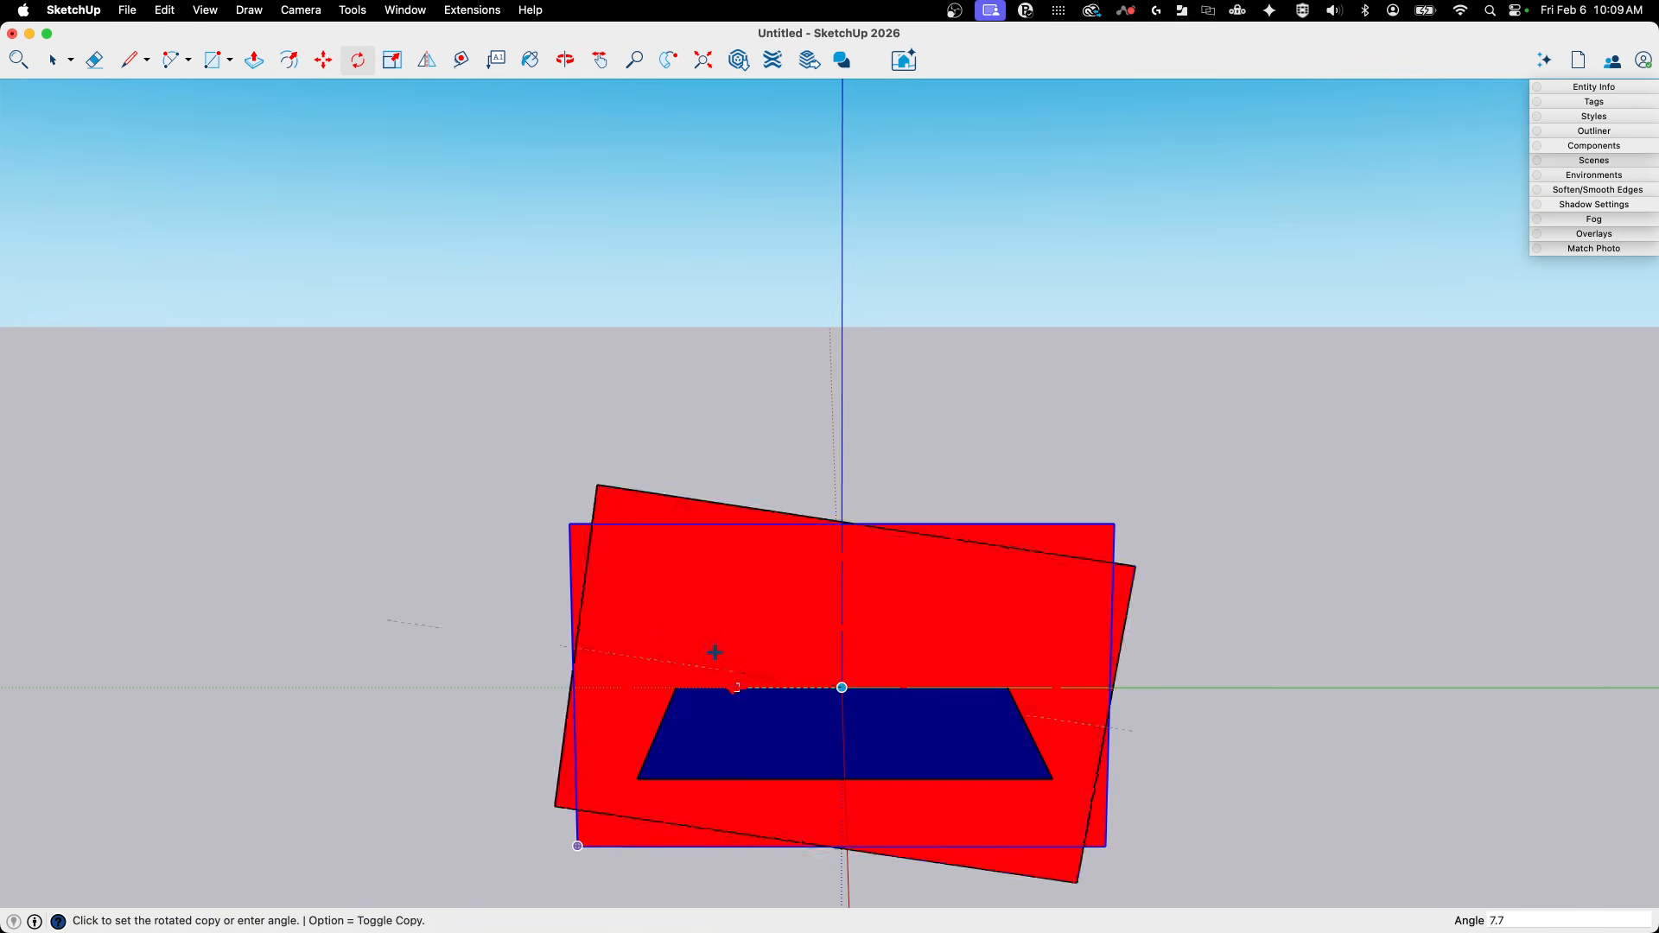
click(821, 577)
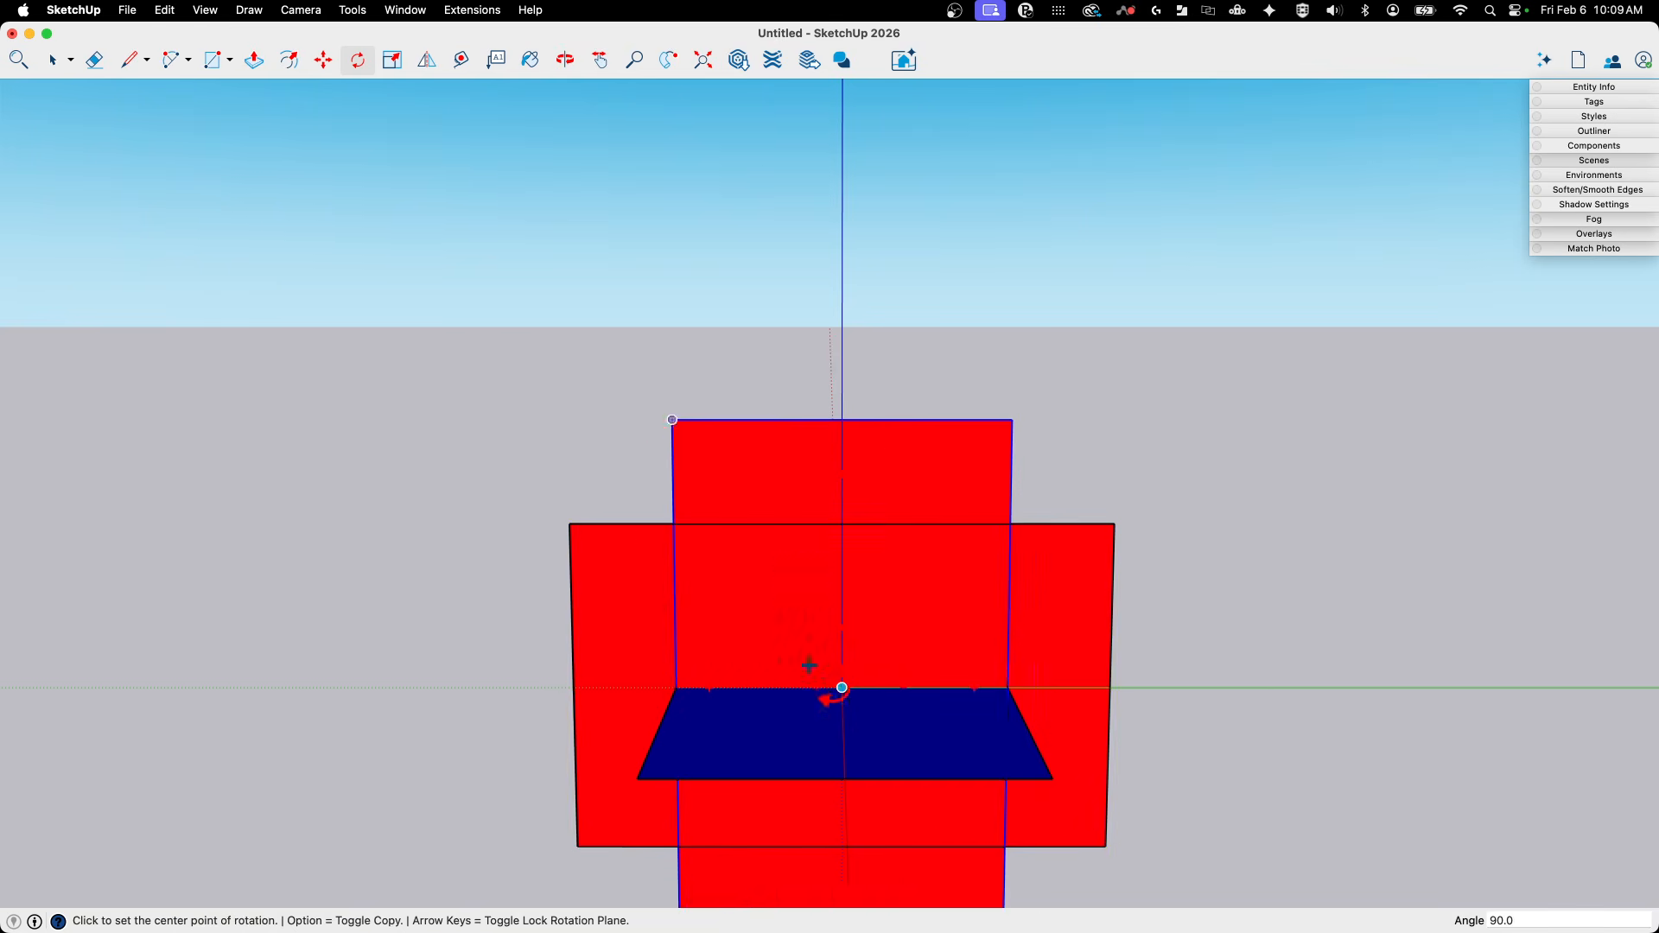
- Rotate the copied red rectangle 90° about the blue axis so it stands perpendicular to the original red one
middle_drag(839, 693, 764, 546)
middle_drag(766, 474, 751, 427)
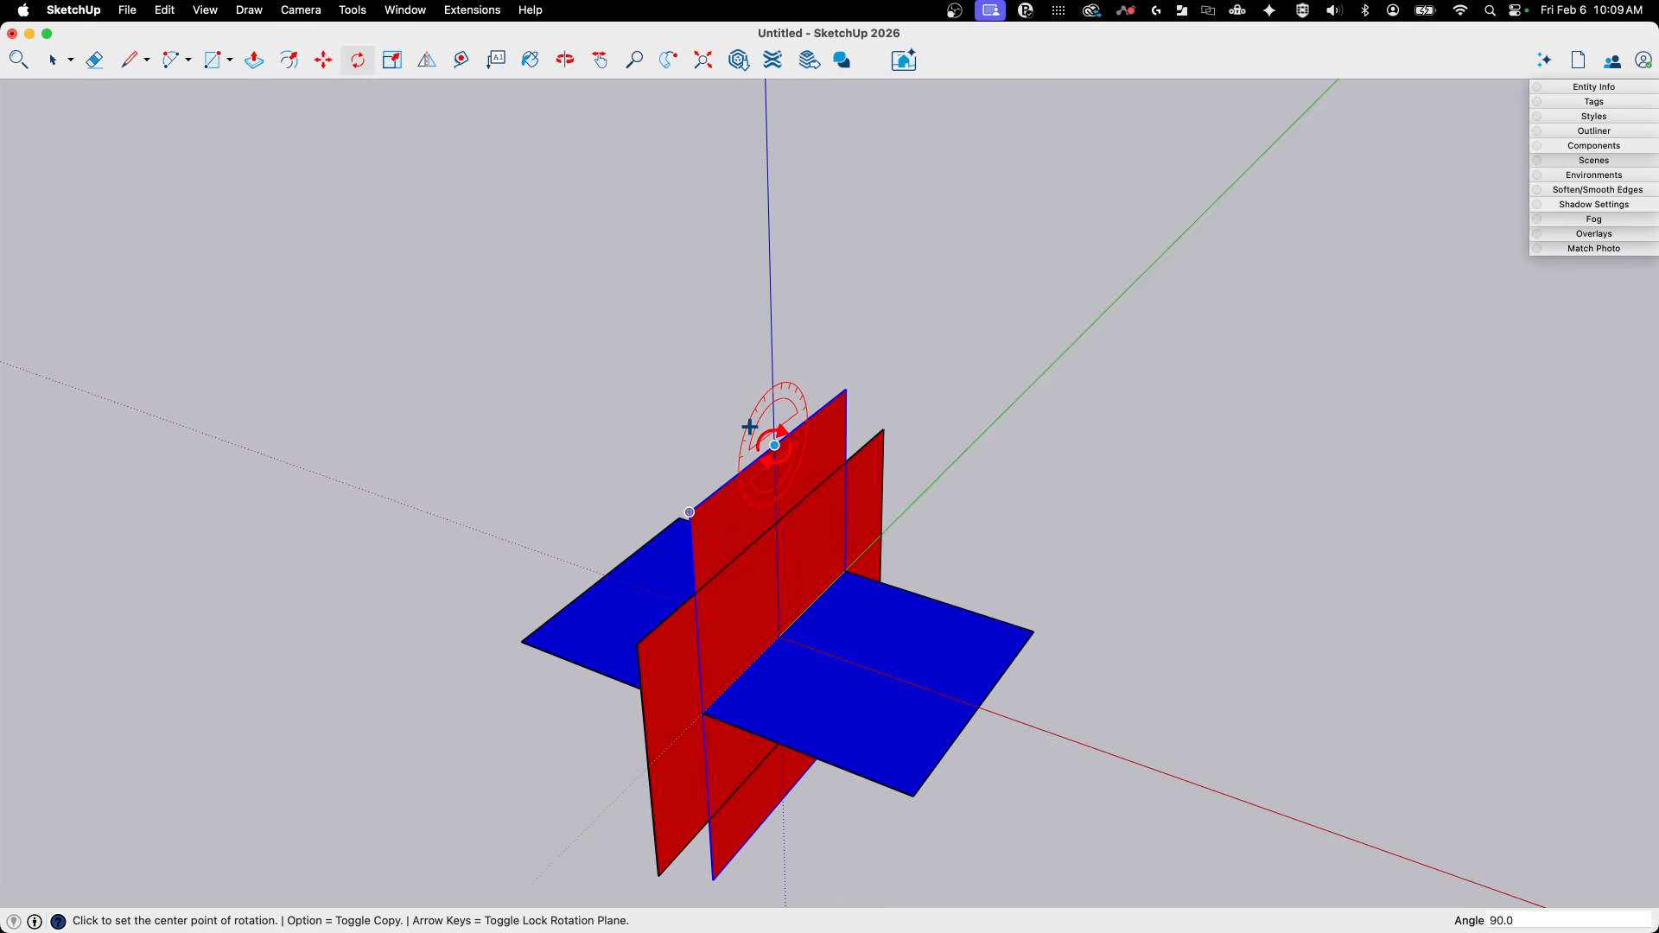
key(Up)
click(774, 445)
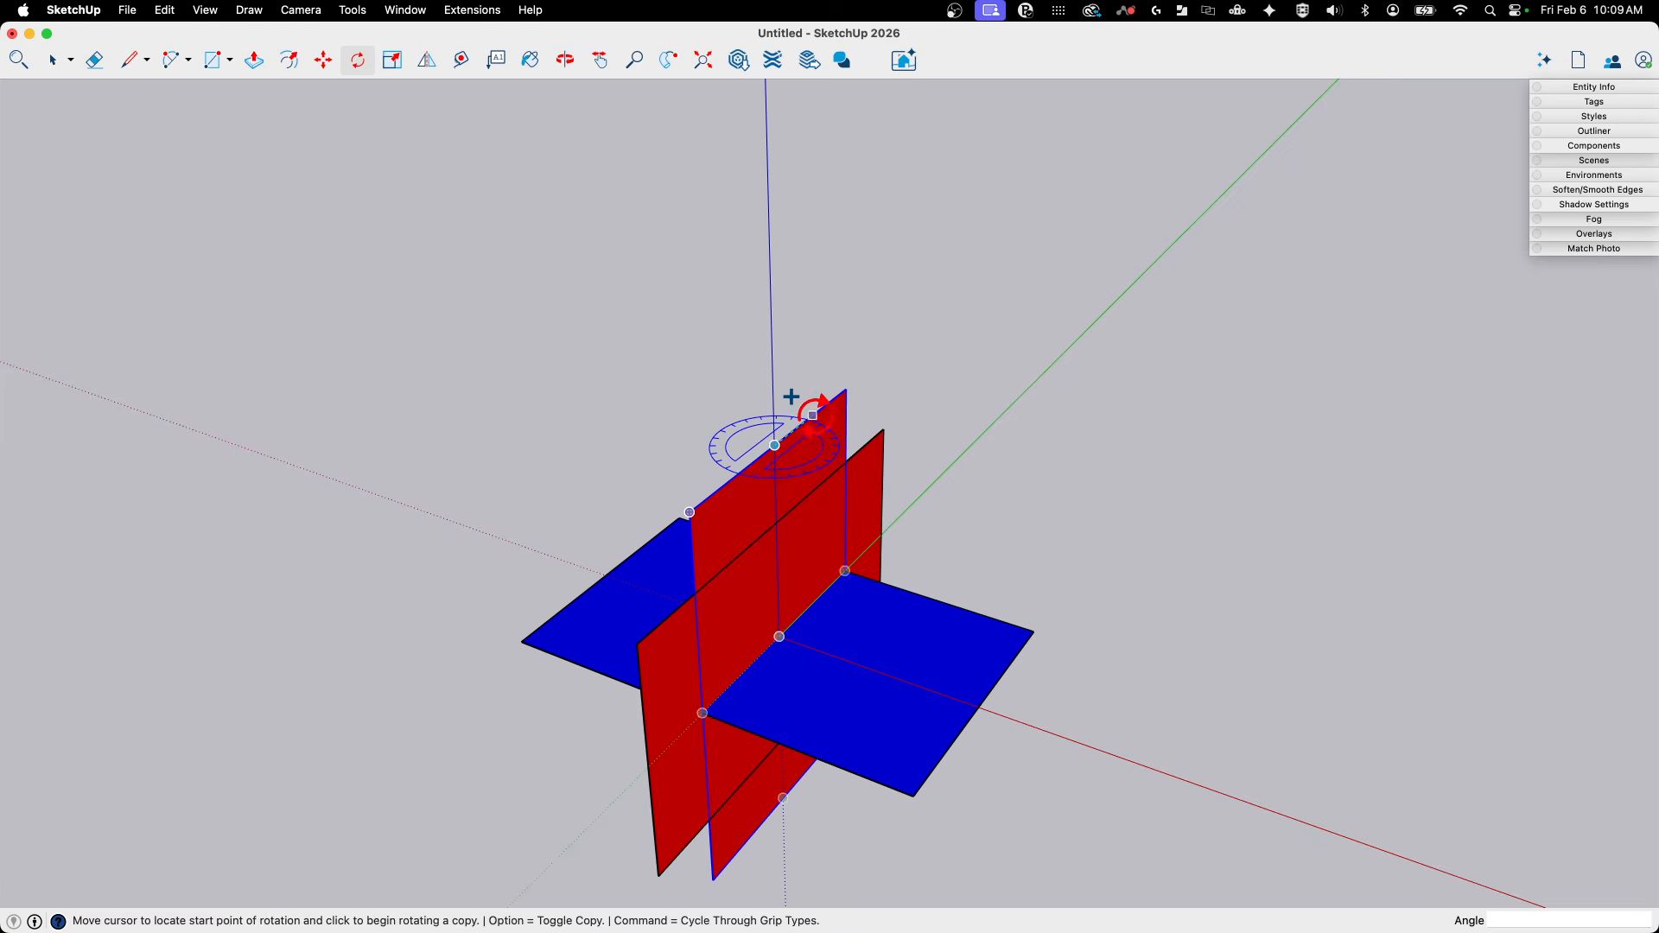
click(814, 415)
key(alt)
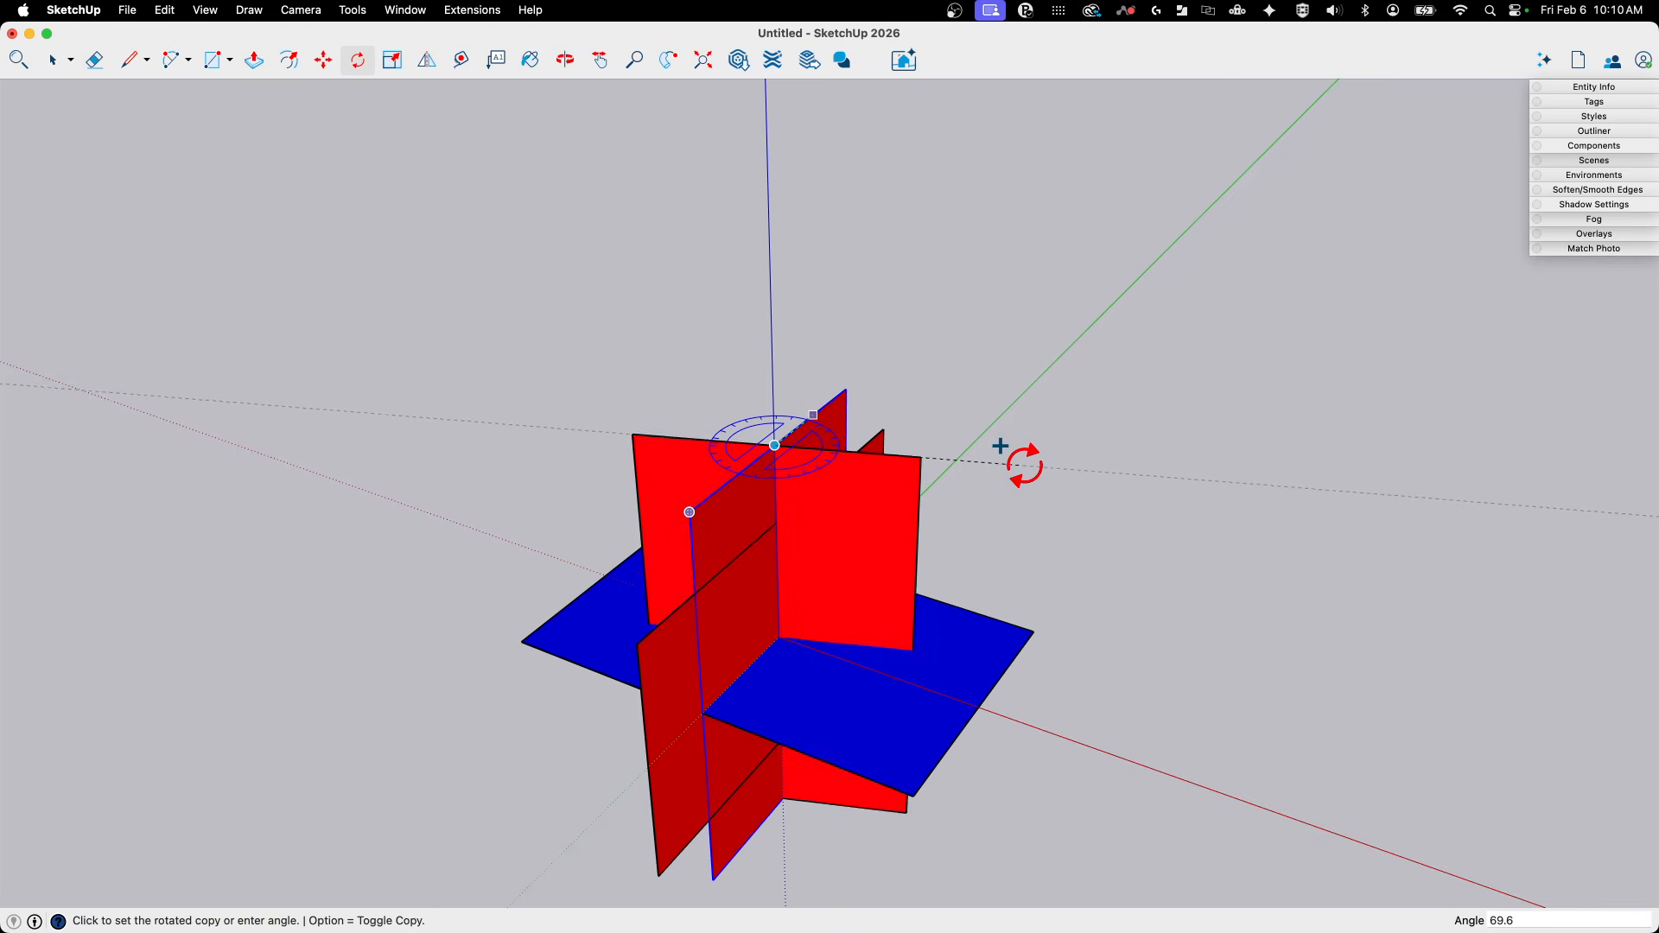
click(1020, 508)
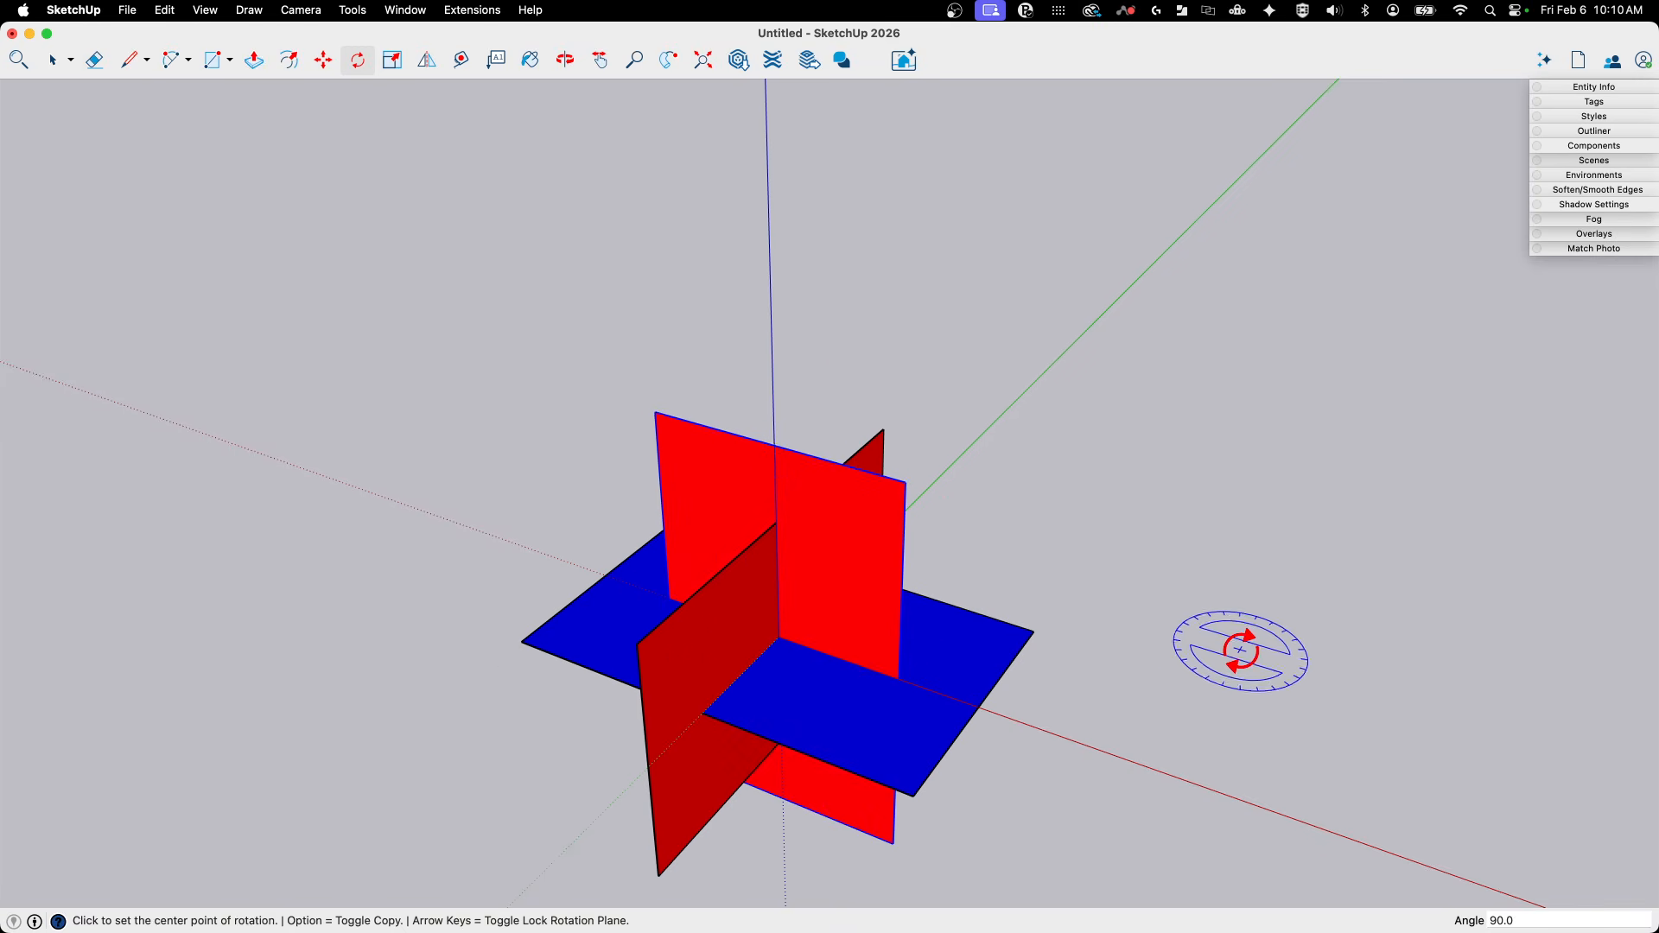
- Open the rotated rectangle's group and paint its face with the Sea Foam colour
middle_drag(1102, 628, 854, 361)
key(space)
double_click(818, 434)
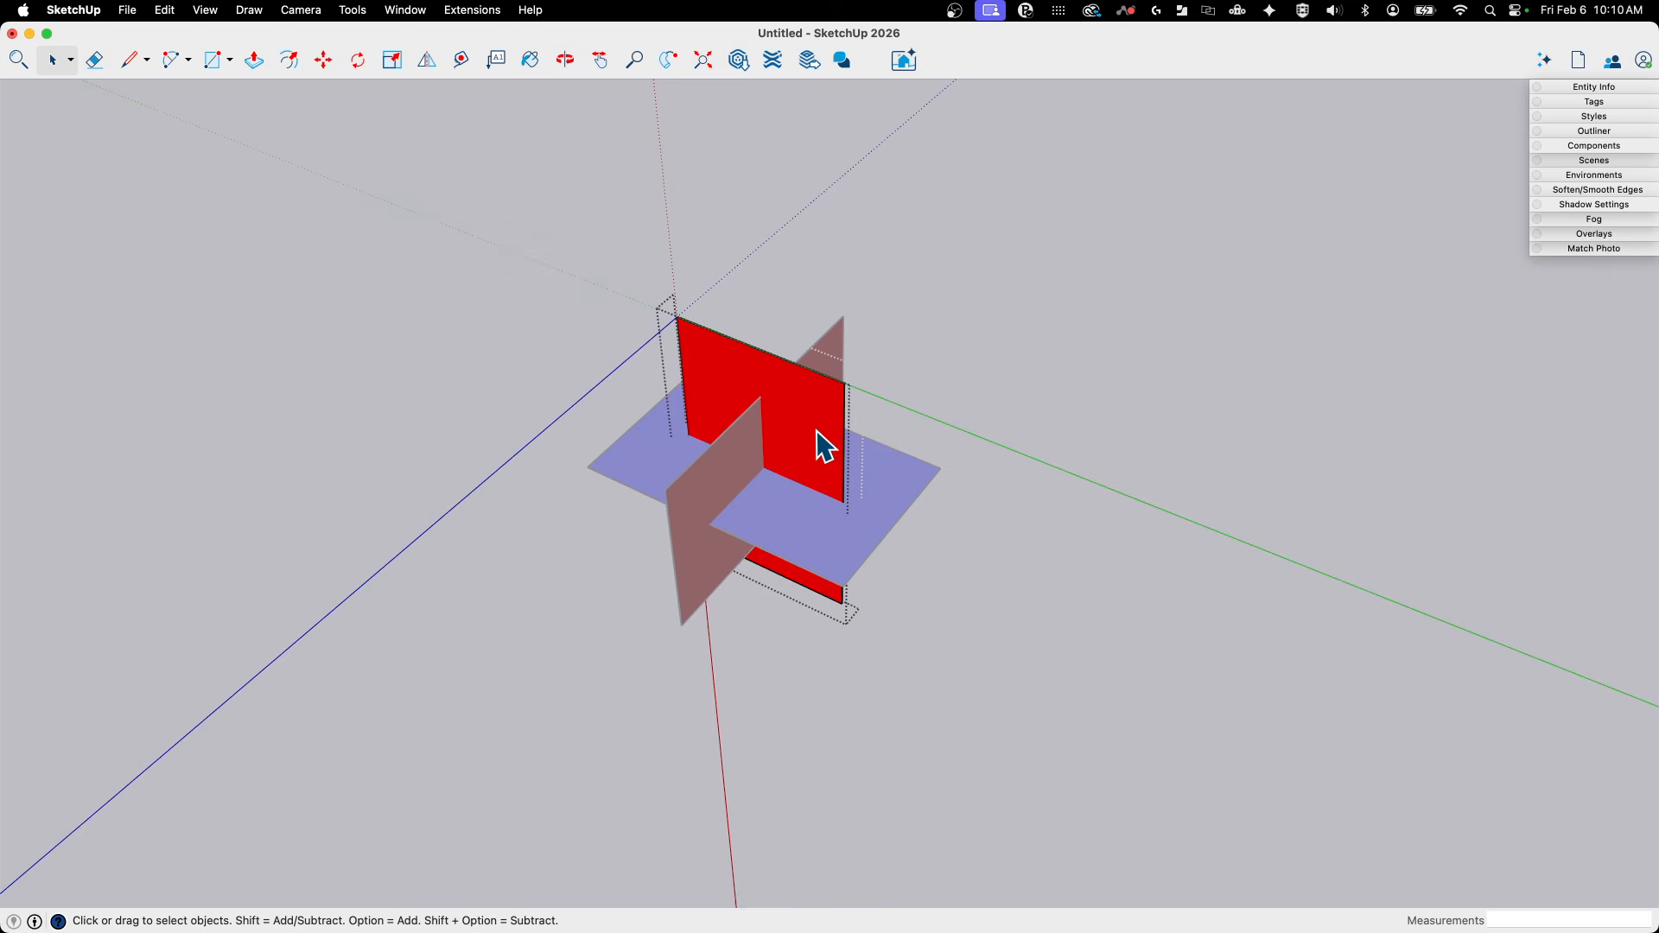
key(b)
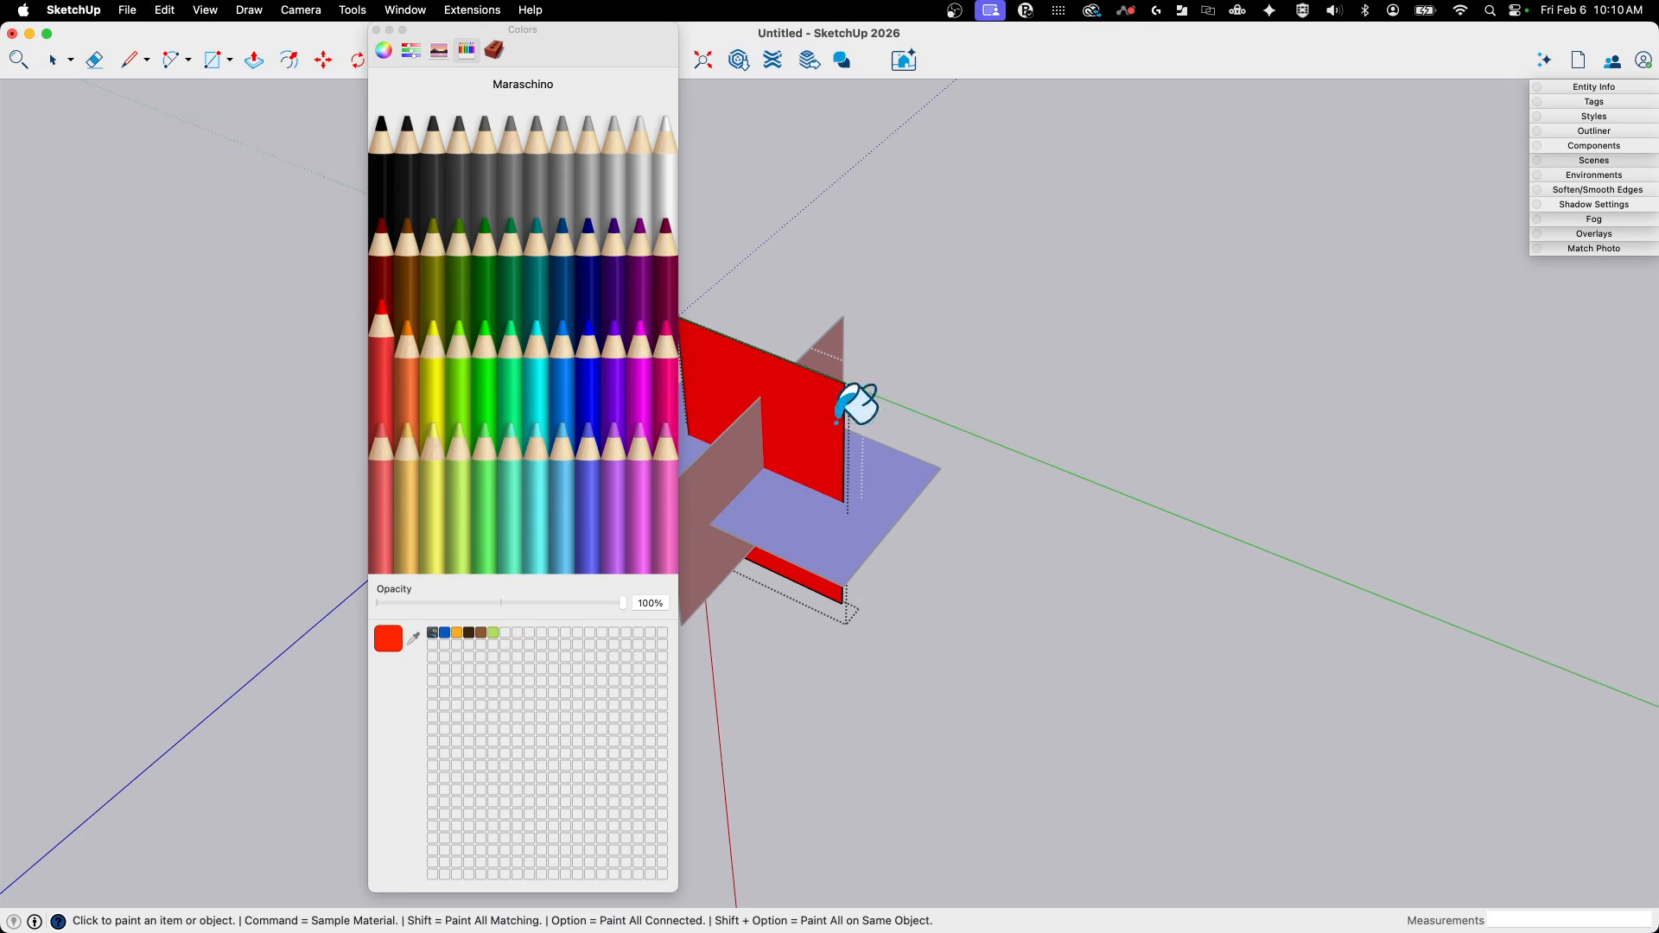
click(513, 382)
click(825, 419)
middle_drag(848, 400, 834, 399)
- Repaint the face in the open group with Clover green, close the colour picker and leave the group
click(484, 289)
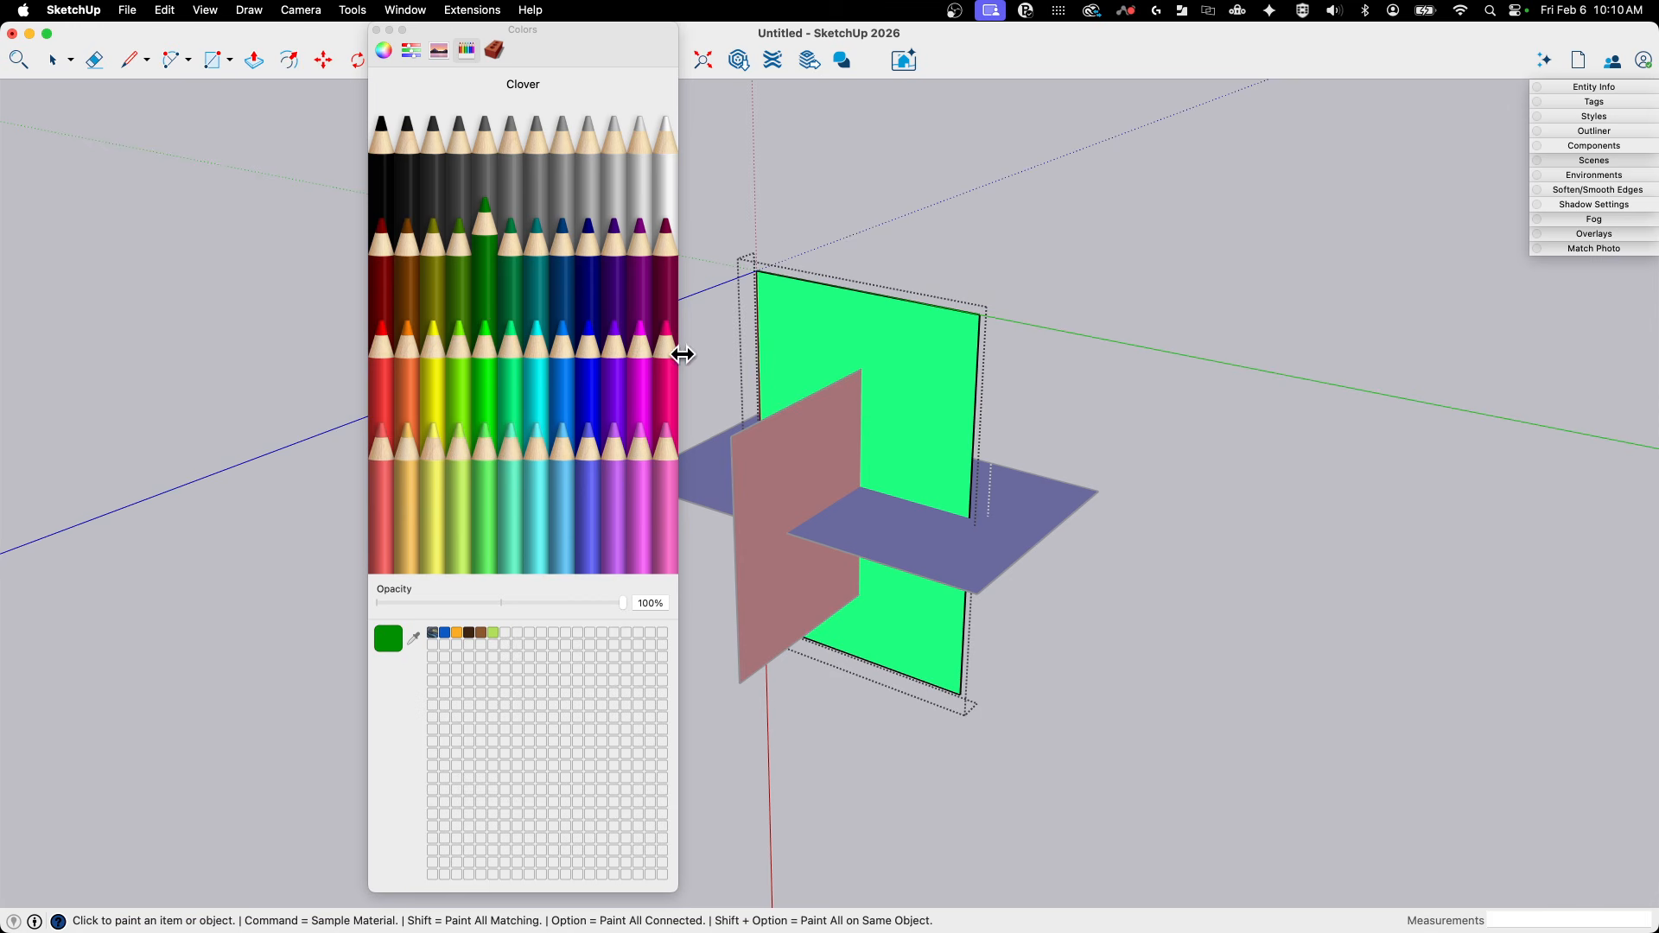
click(931, 391)
mouse_move(932, 391)
middle_down()
mouse_move(908, 400)
mouse_move(896, 381)
middle_up()
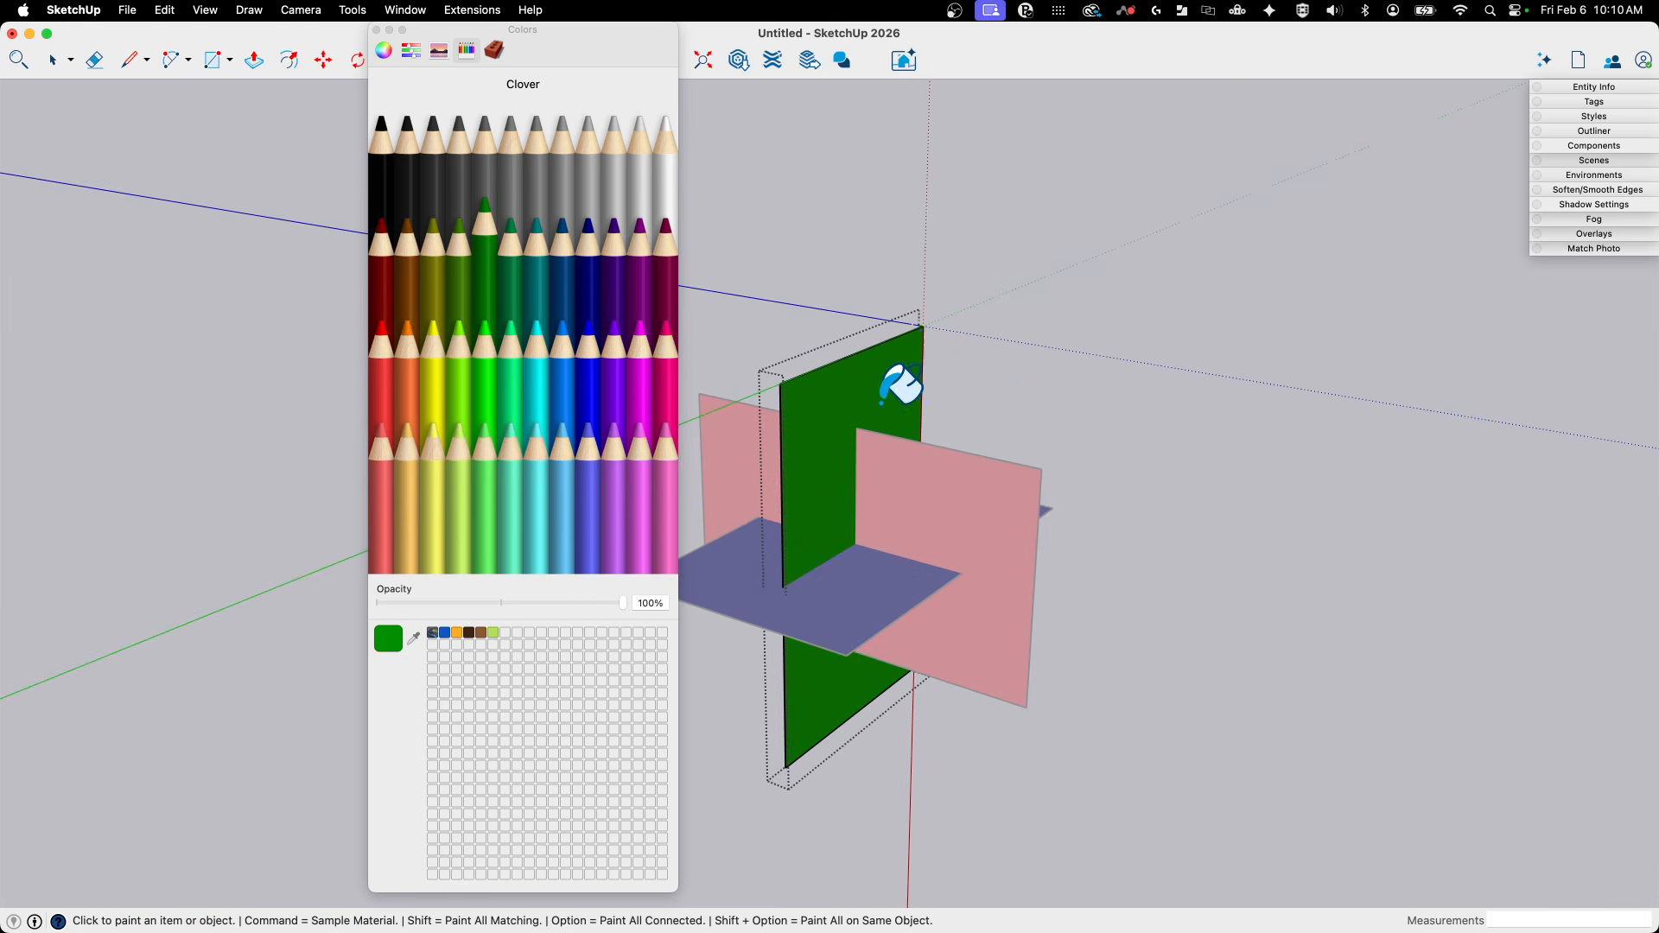
click(377, 30)
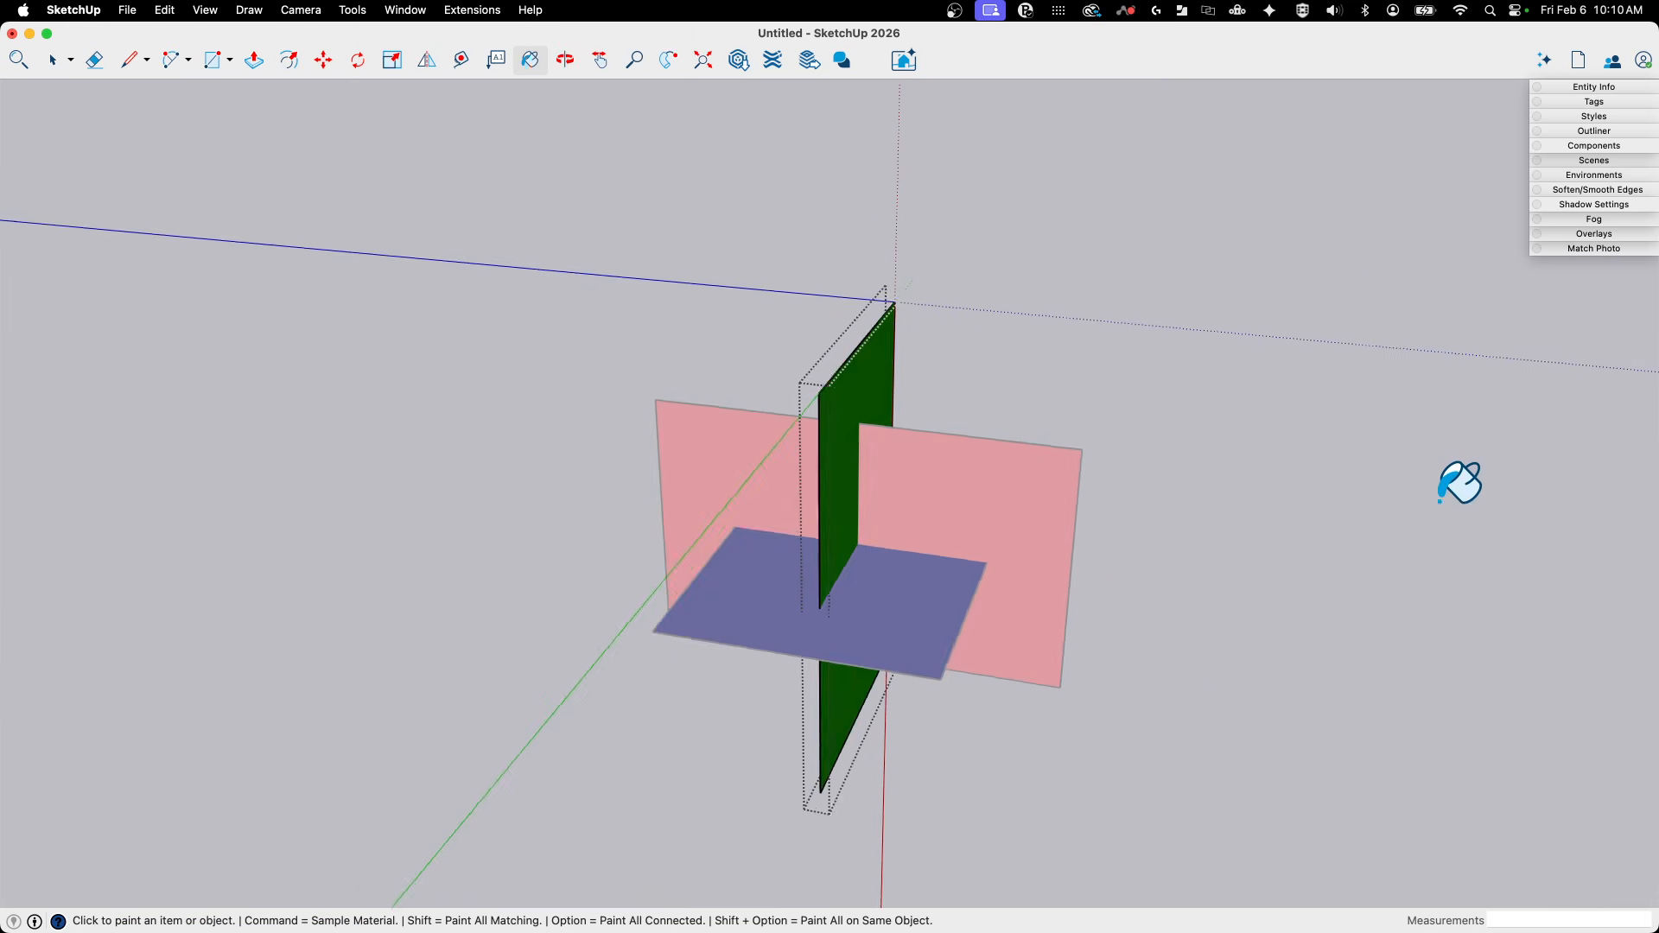
middle_drag(1299, 491, 1237, 521)
key(space)
click(1236, 521)
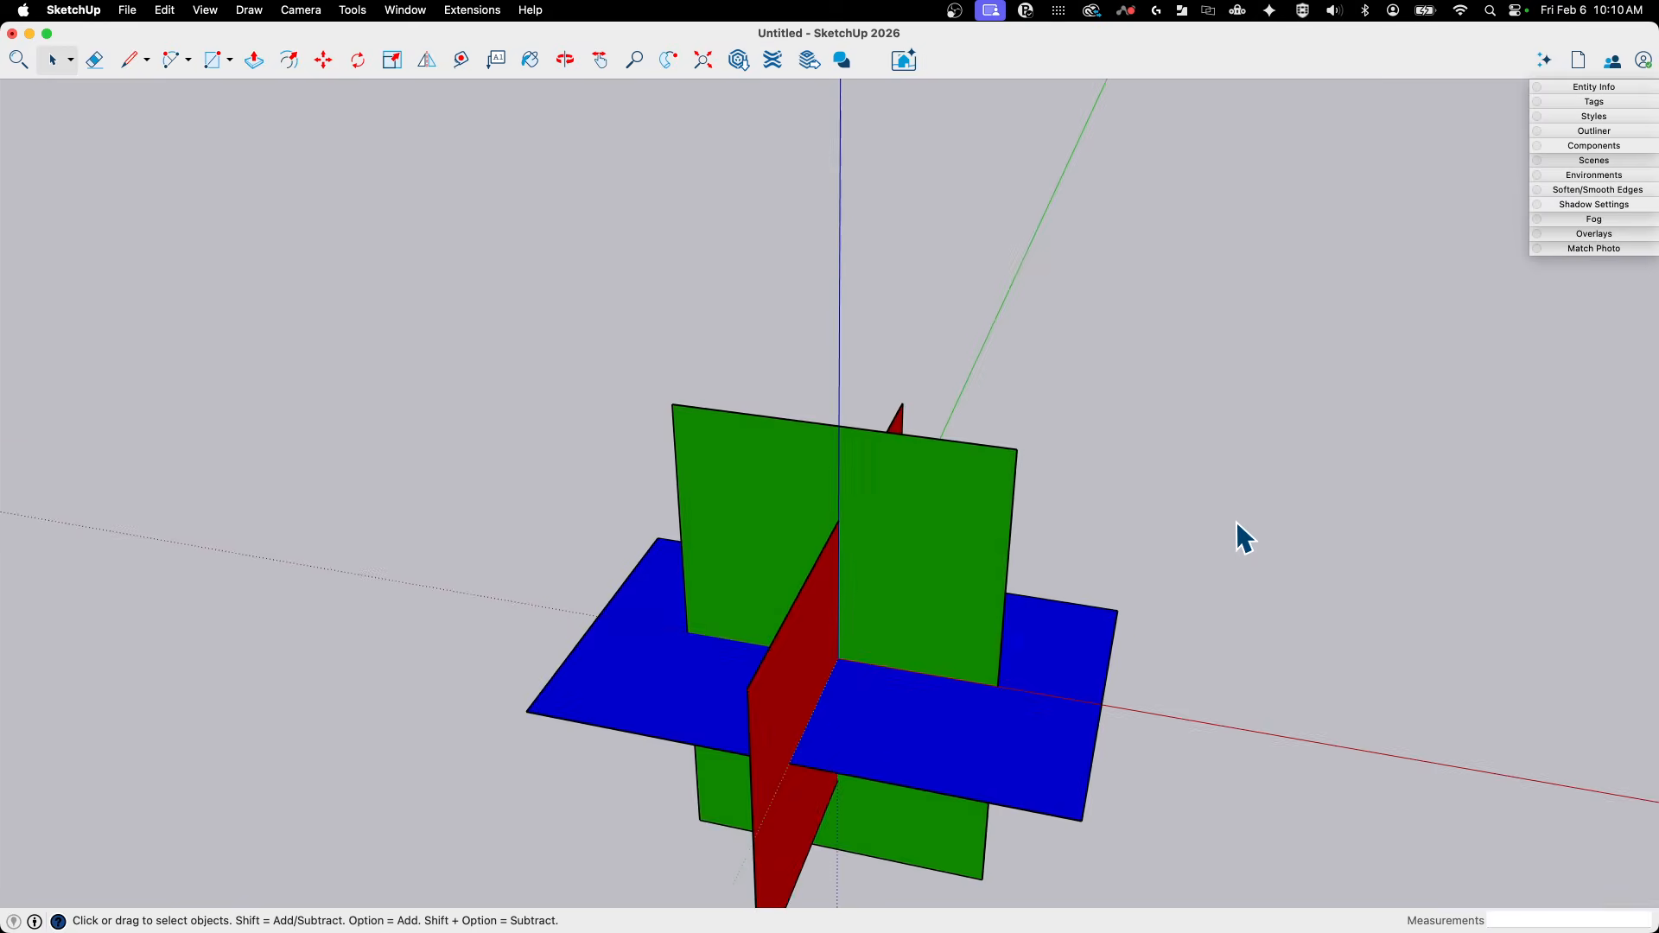
- Select the blue, red and green rectangles together and combine them into one group
middle_drag(1237, 521, 1199, 405)
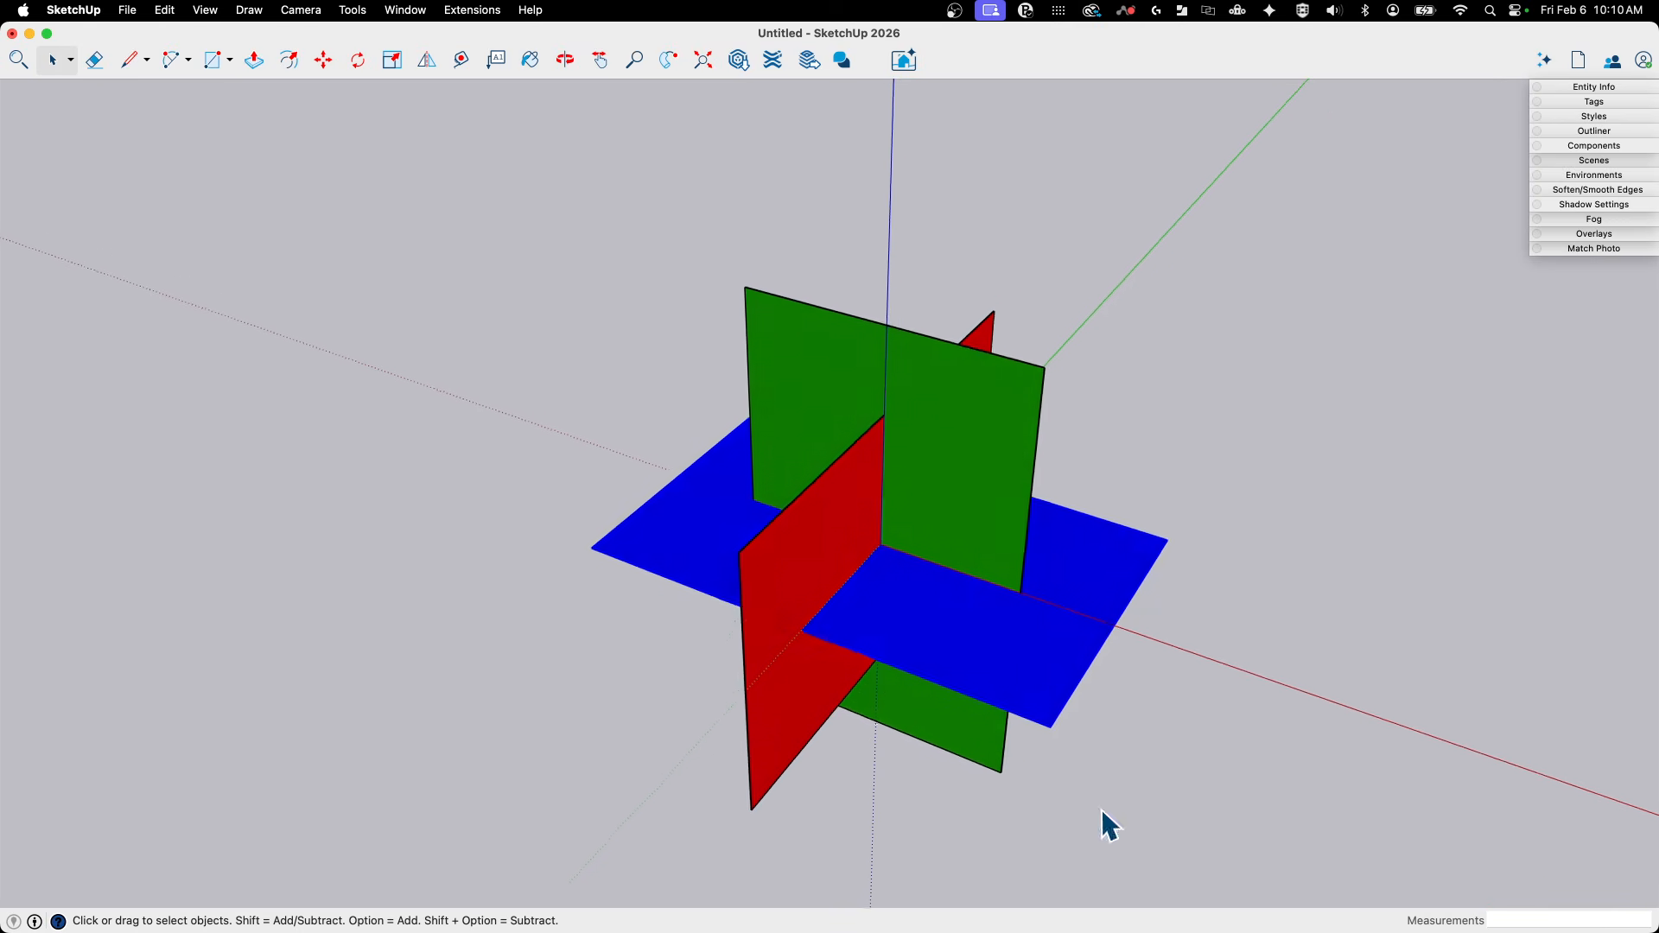
middle_drag(1059, 401, 1077, 421)
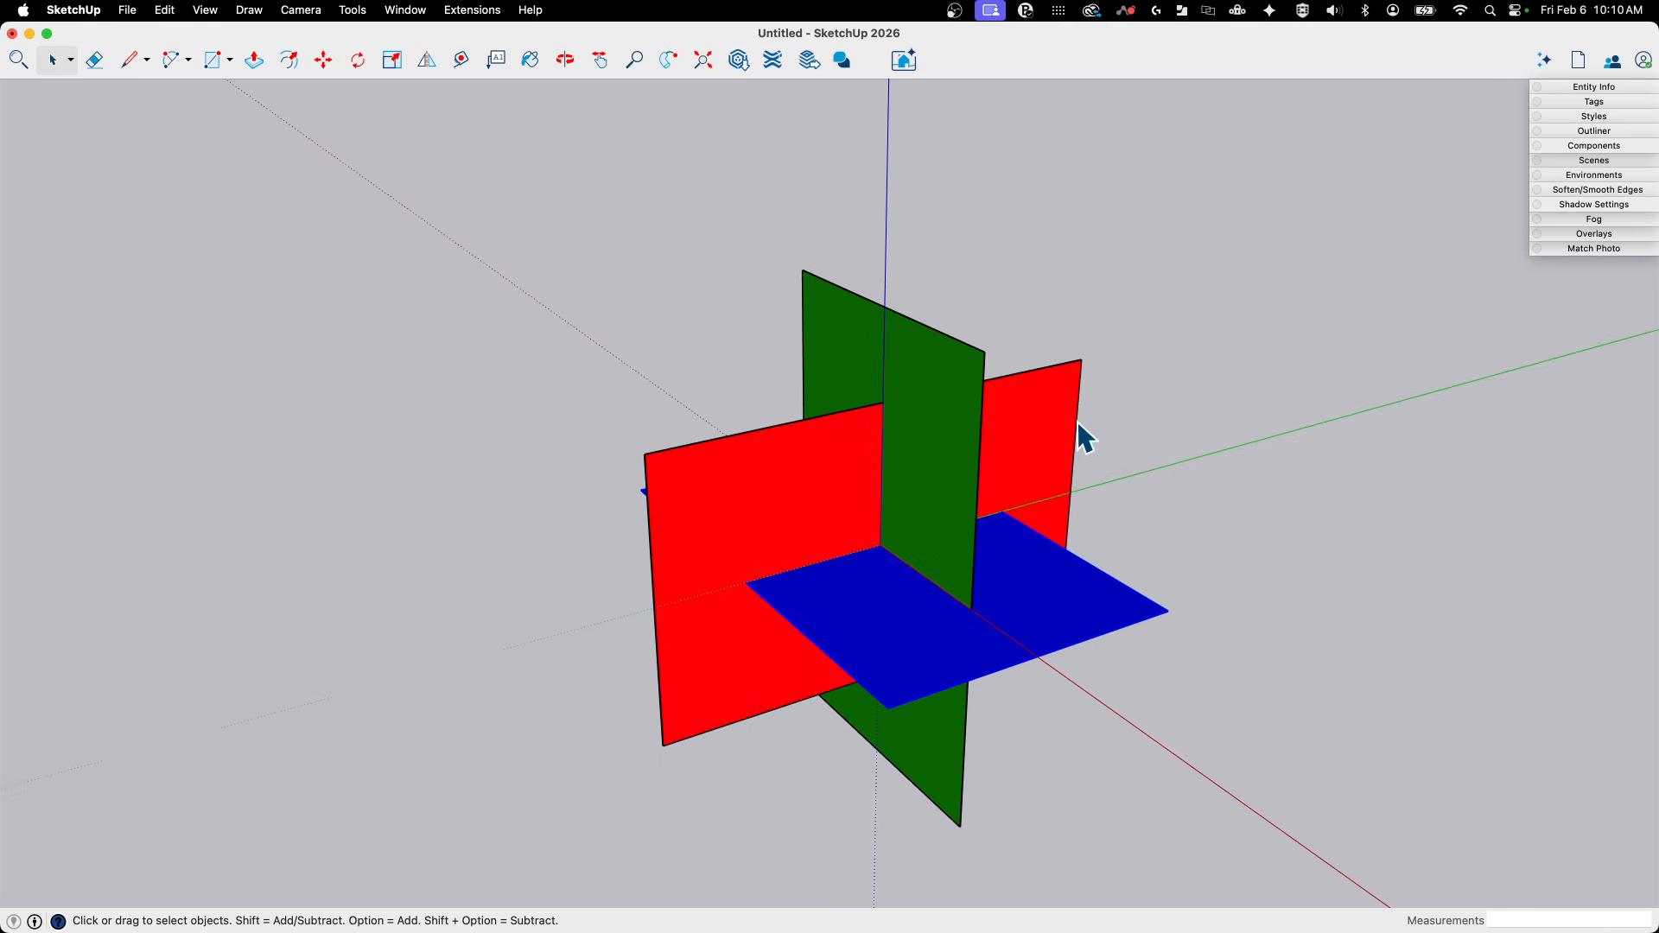
middle_drag(669, 439, 567, 218)
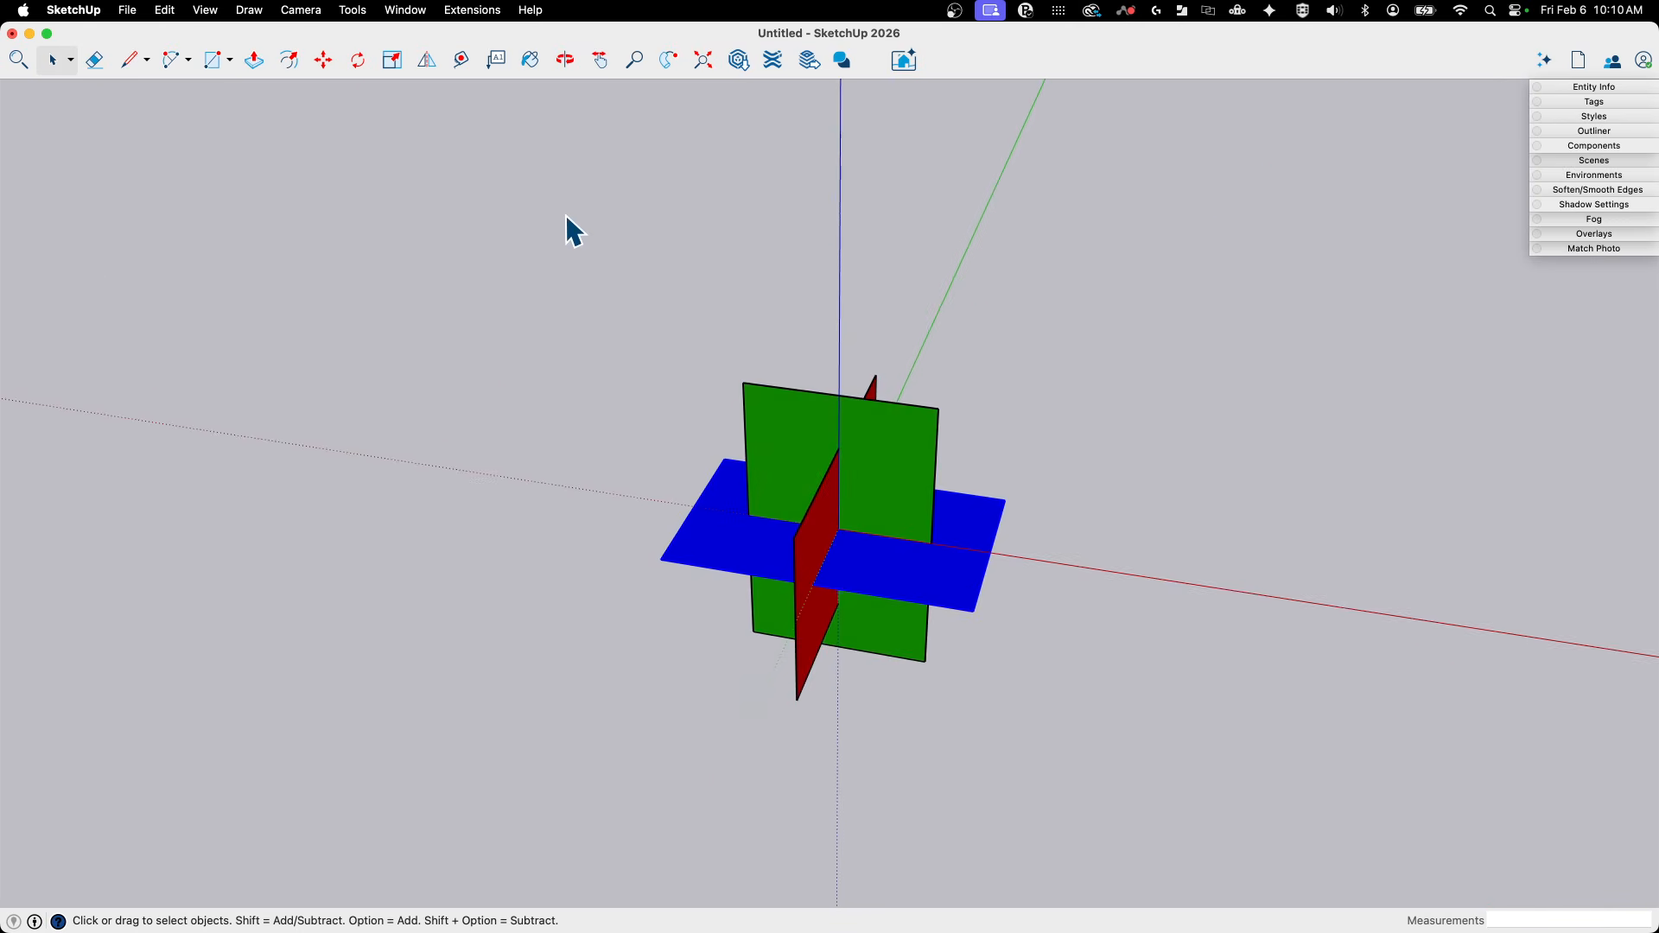
drag(567, 217, 1133, 792)
middle_drag(1133, 792, 903, 618)
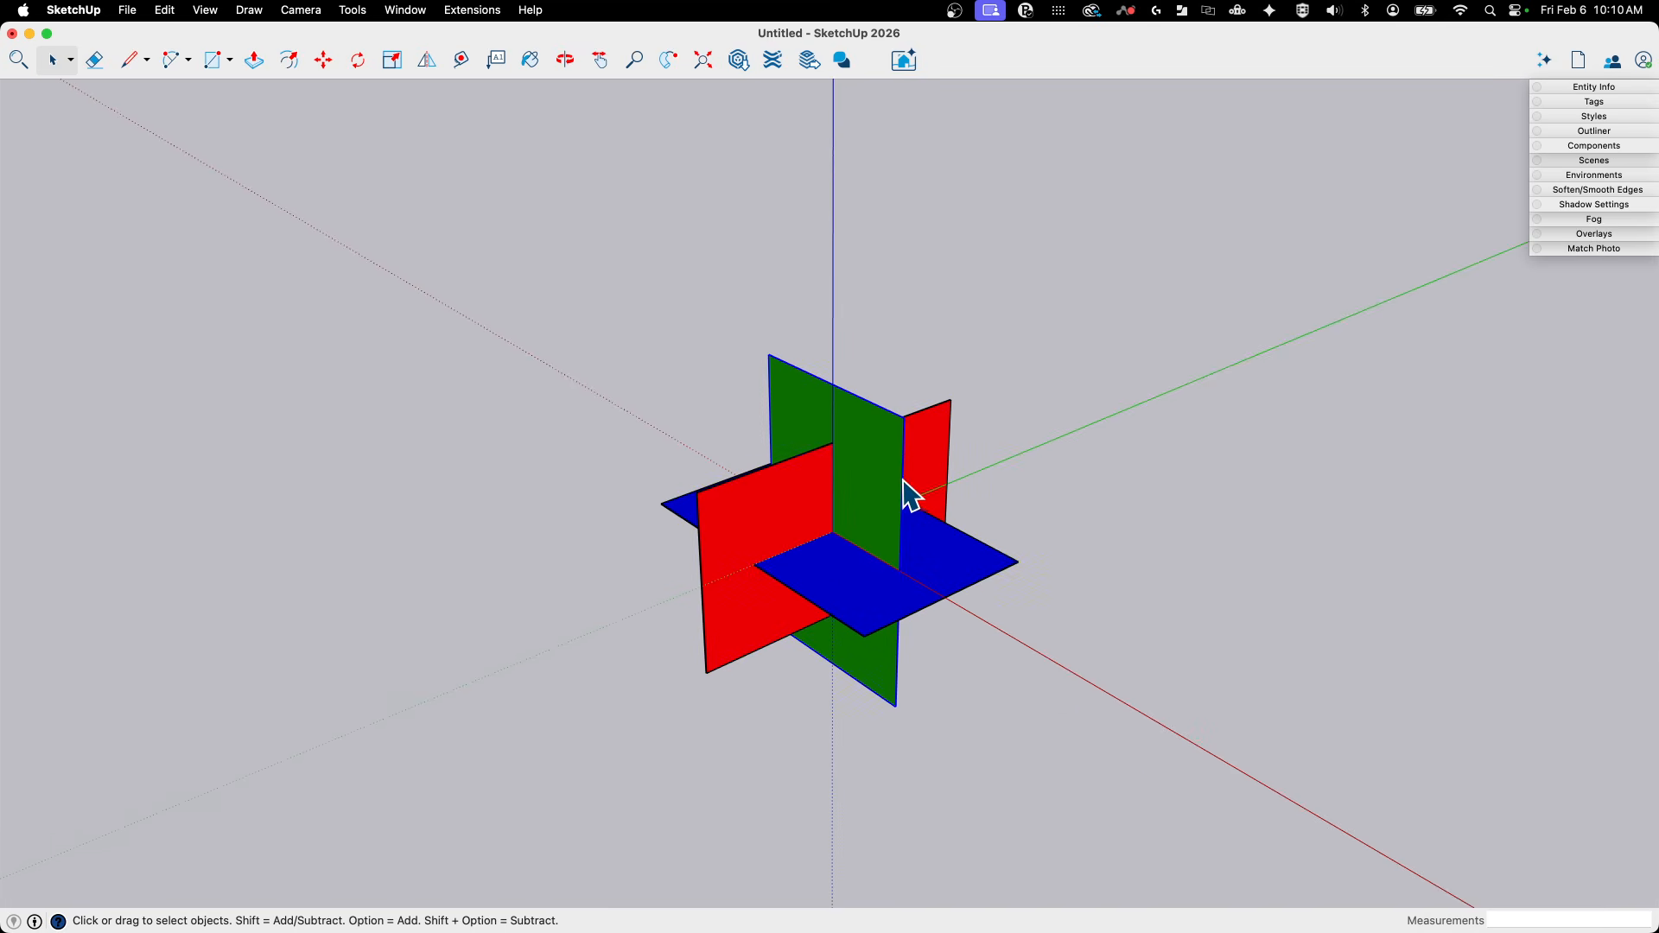
middle_drag(912, 497, 858, 467)
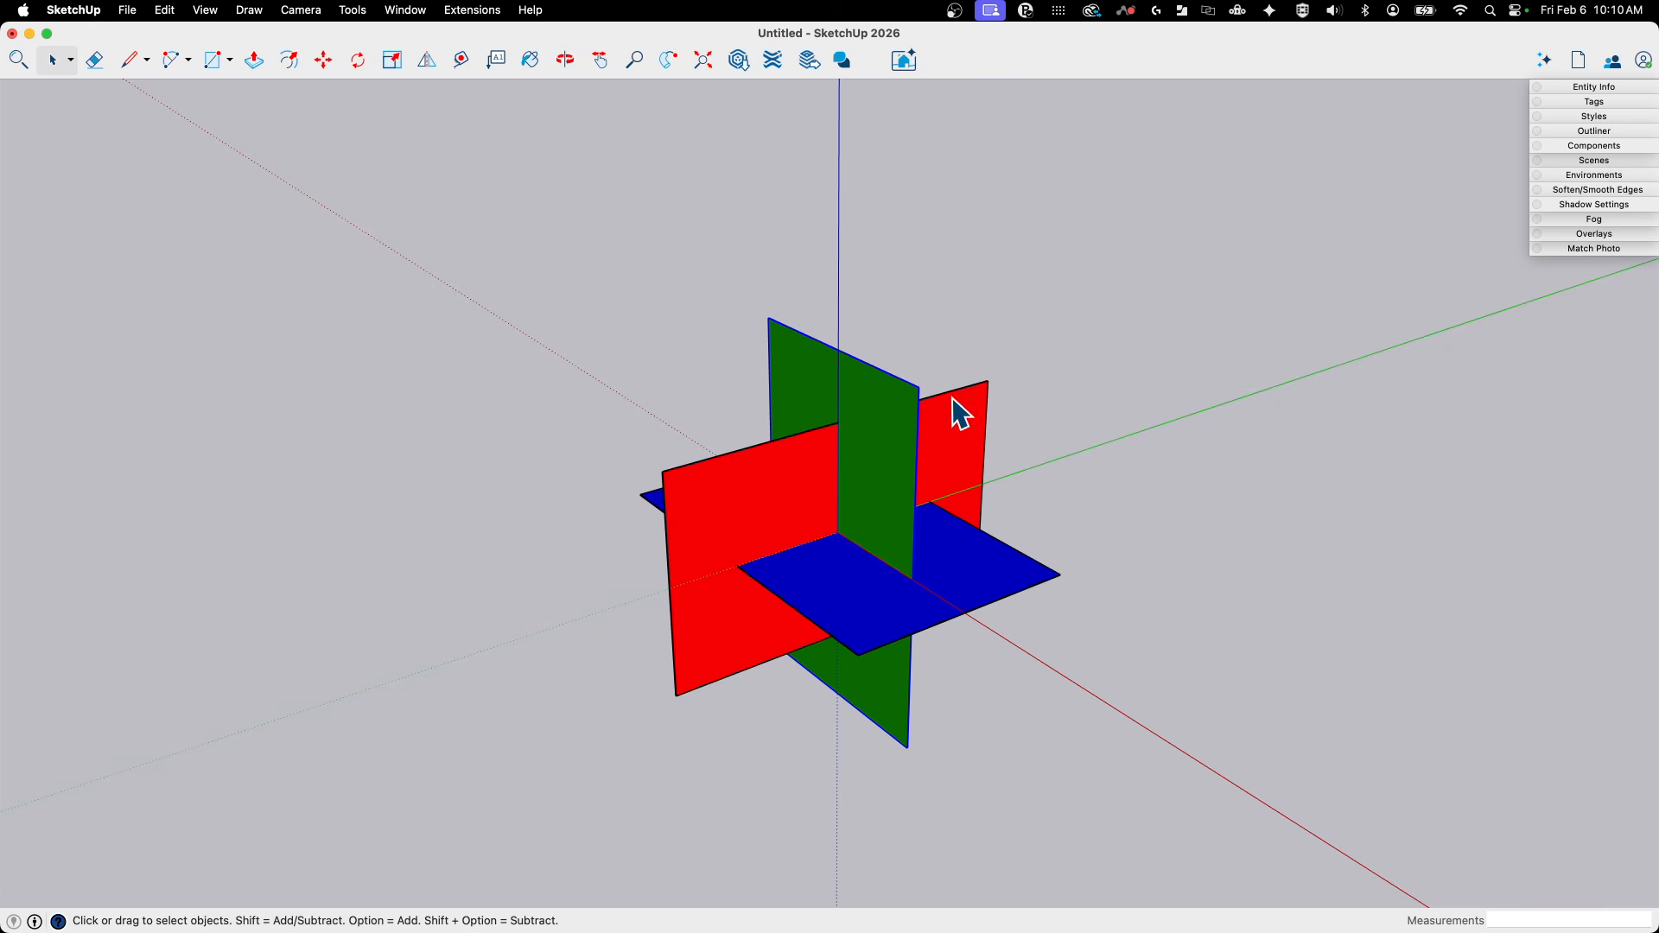
drag(536, 273, 1117, 800)
right_click(849, 510)
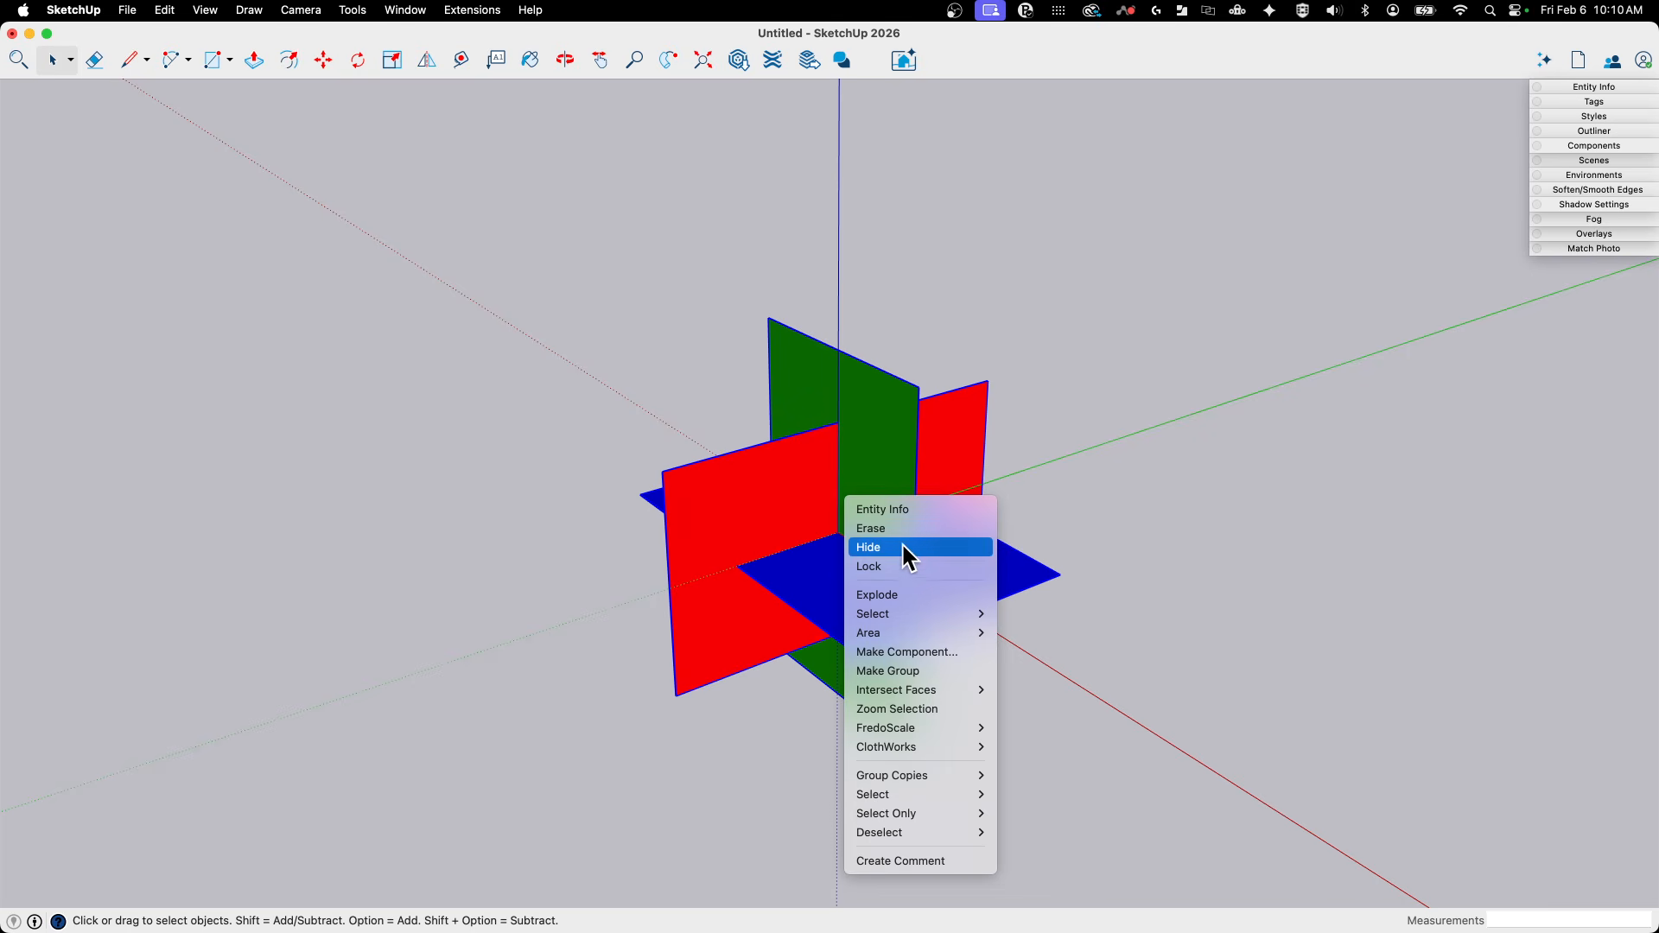
click(903, 669)
- Lock the combined group of three rectangles and clear the selection
middle_drag(698, 421, 838, 534)
right_click(839, 534)
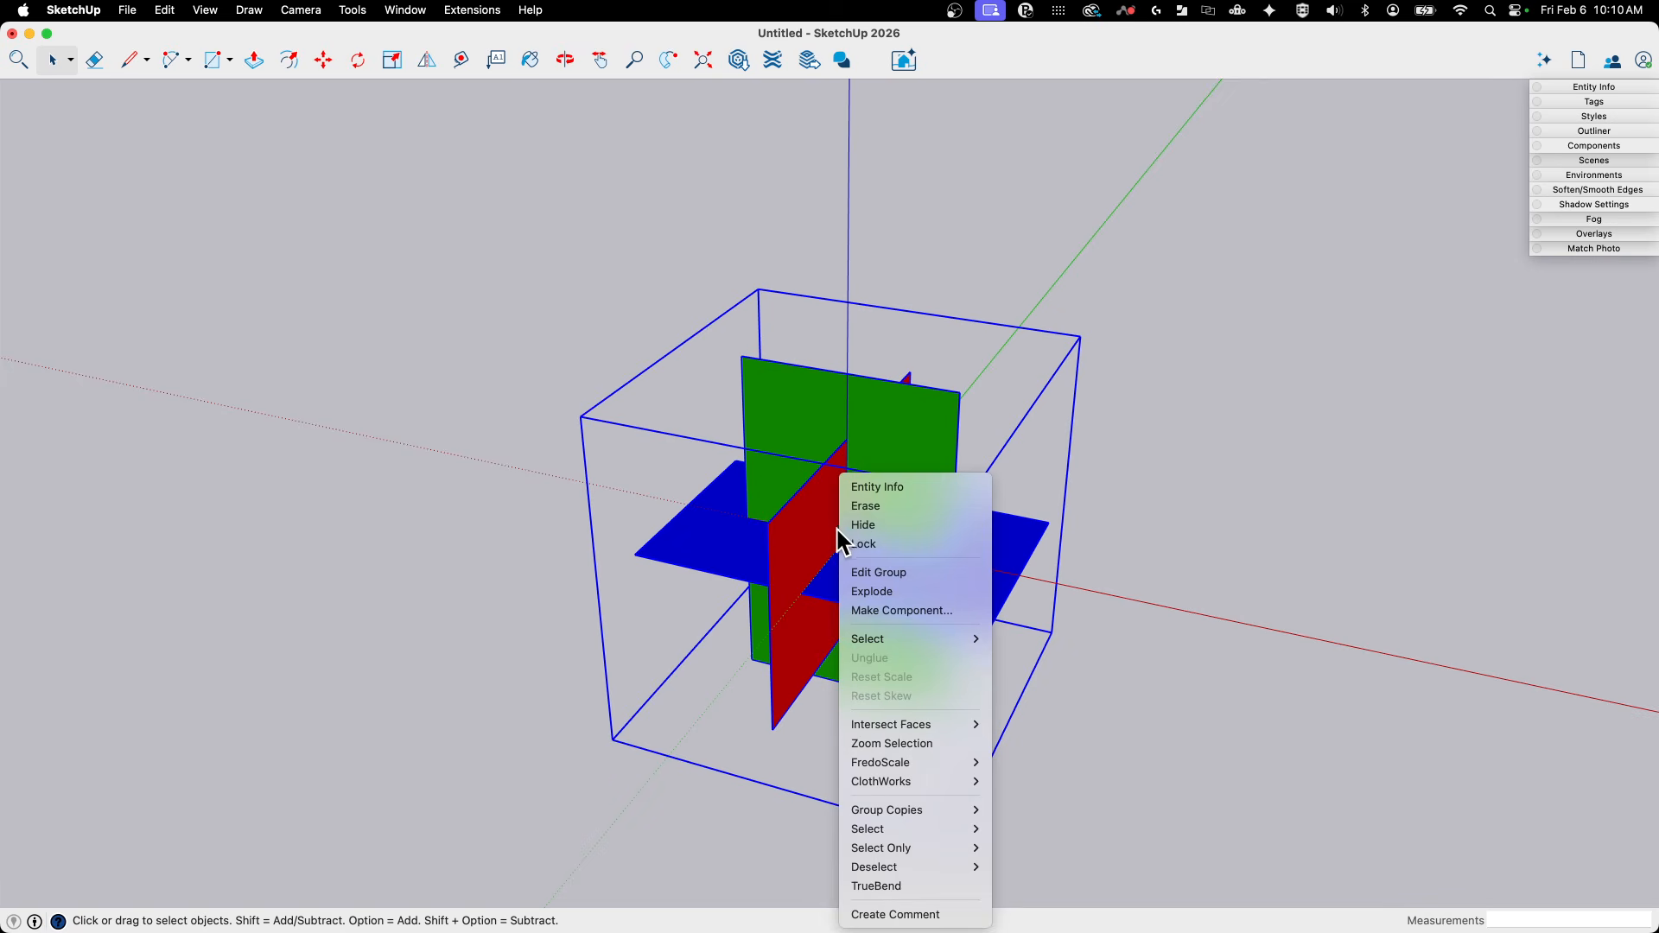
click(879, 546)
click(1198, 471)
- Draw lines forming a triangular face between the red rectangle's near upper corner and the green rectangle's top edge
middle_drag(1198, 471, 809, 589)
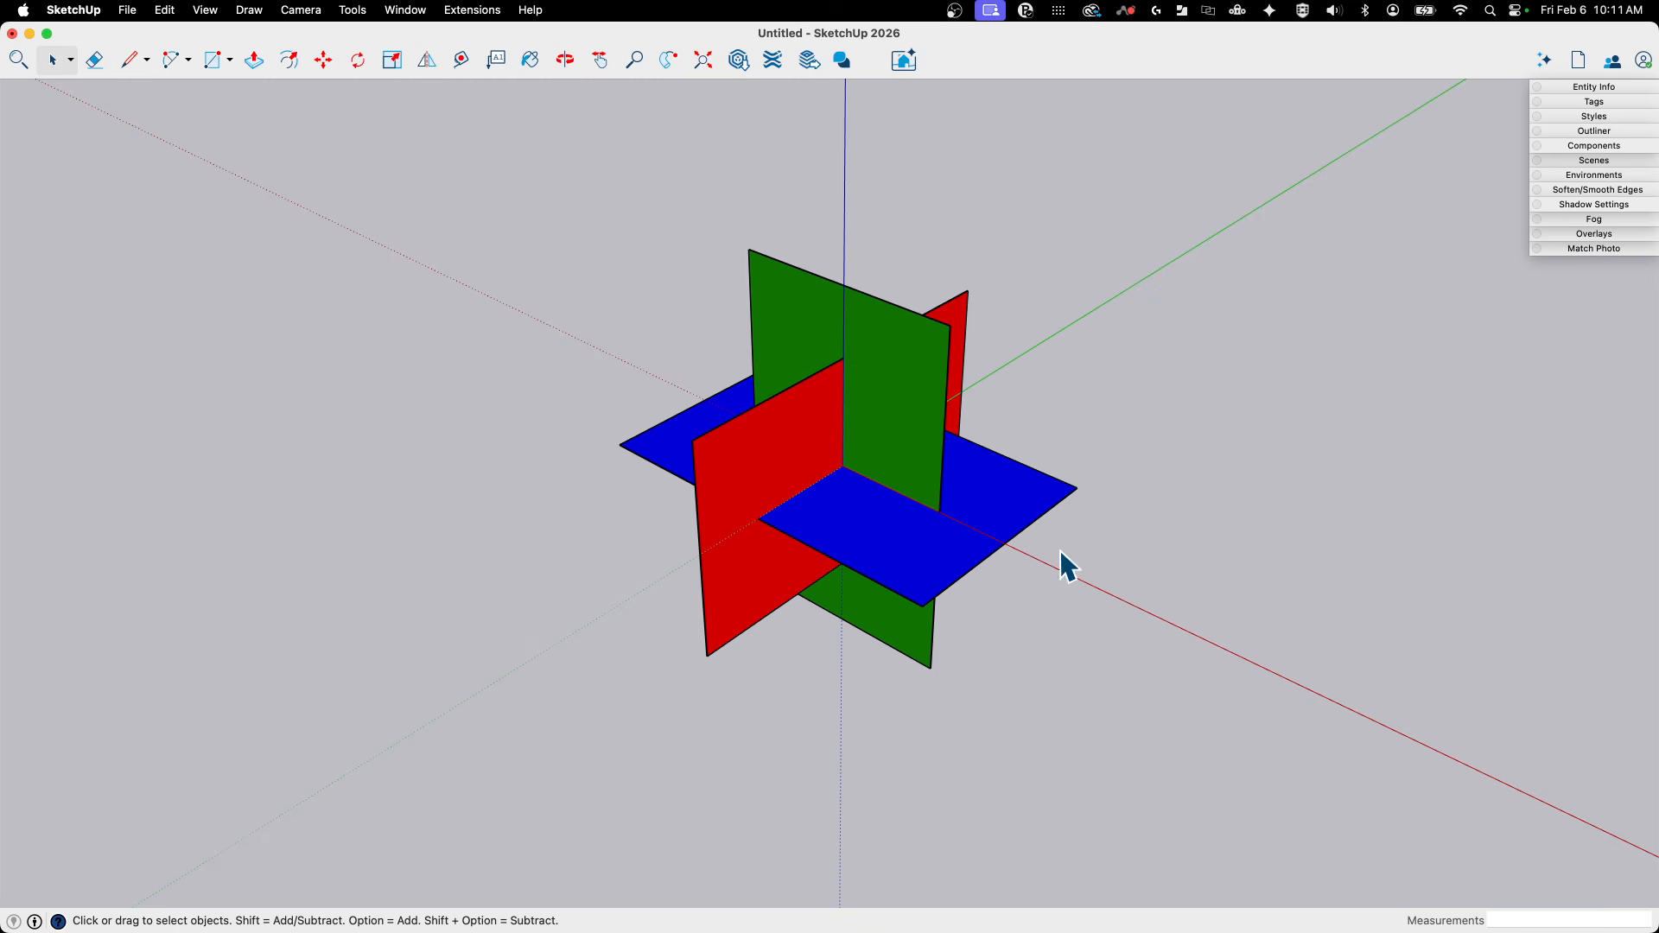
mouse_move(1070, 566)
middle_down()
mouse_move(867, 392)
mouse_move(667, 351)
mouse_move(899, 444)
mouse_move(764, 434)
mouse_move(801, 374)
mouse_move(723, 262)
mouse_move(760, 293)
middle_up()
key(l)
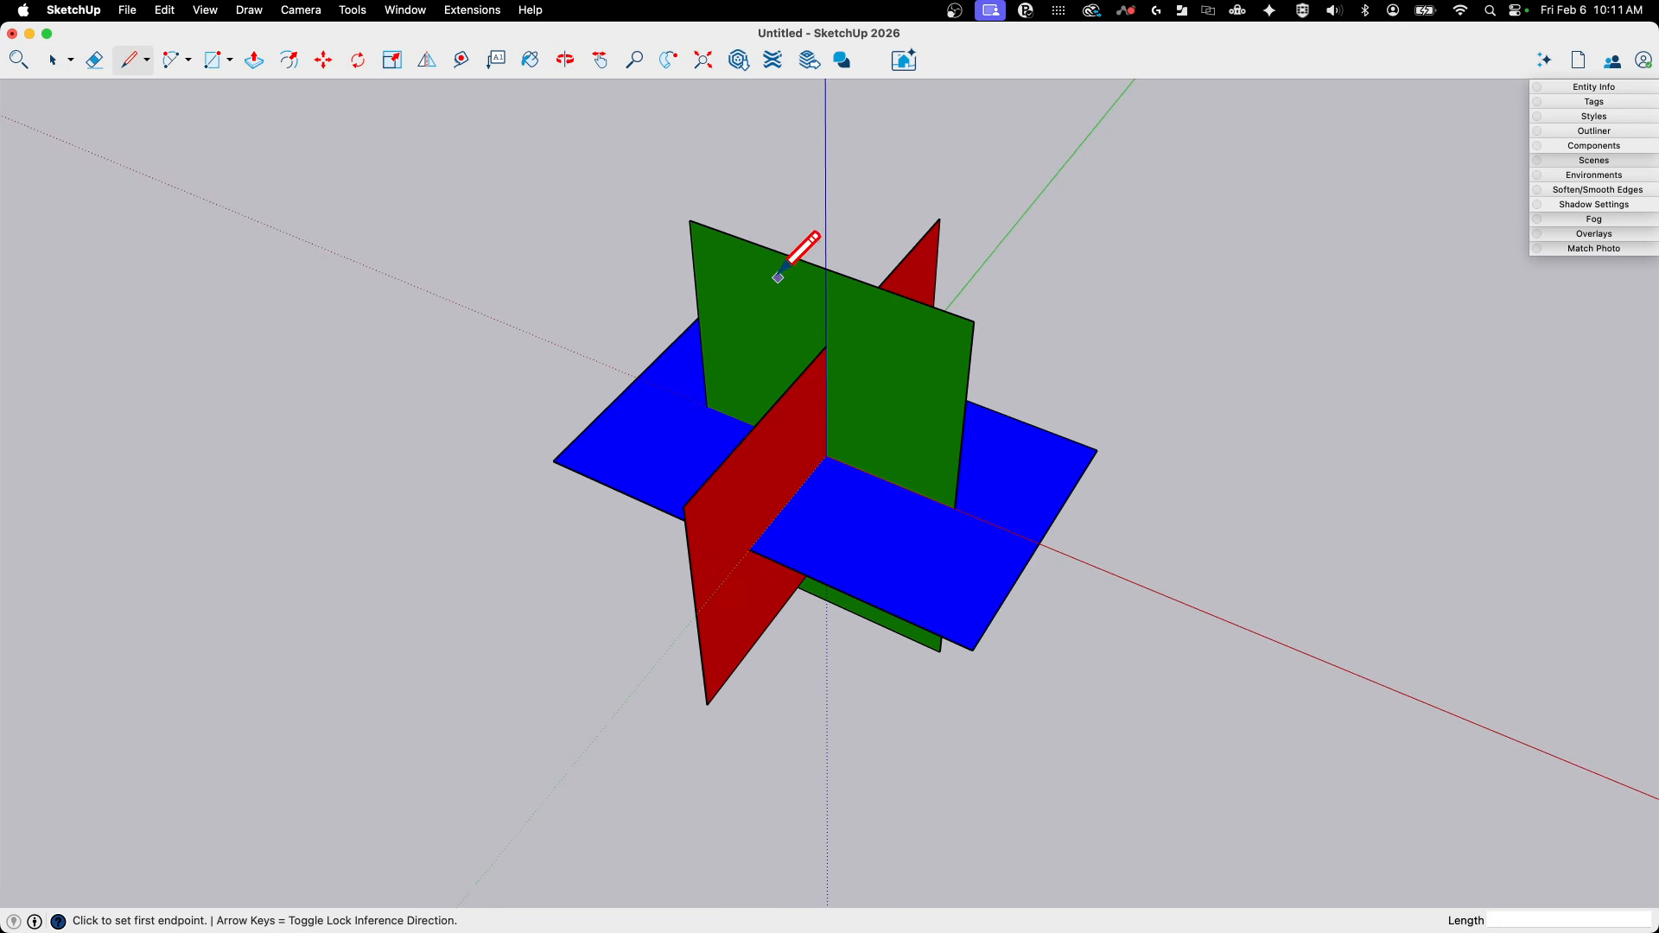
click(692, 494)
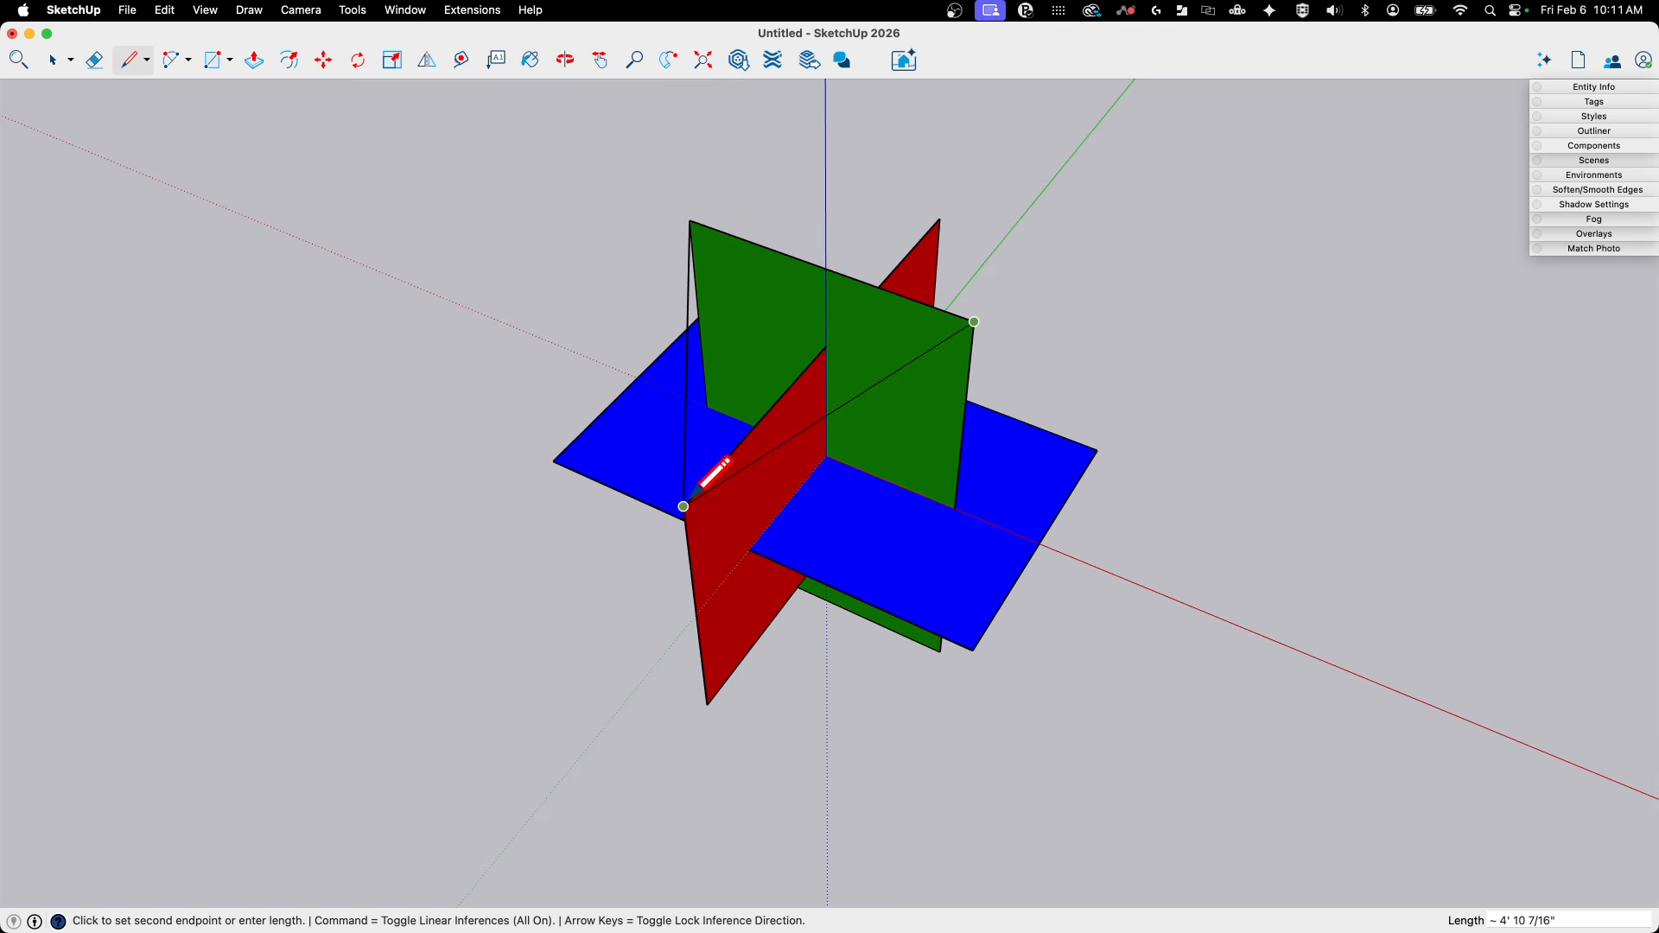
click(975, 321)
- Draw two adjoining triangular faces from the green upper corner, one to the red and blue corners, one to the blue rectangle's short edge
middle_drag(1210, 389, 780, 455)
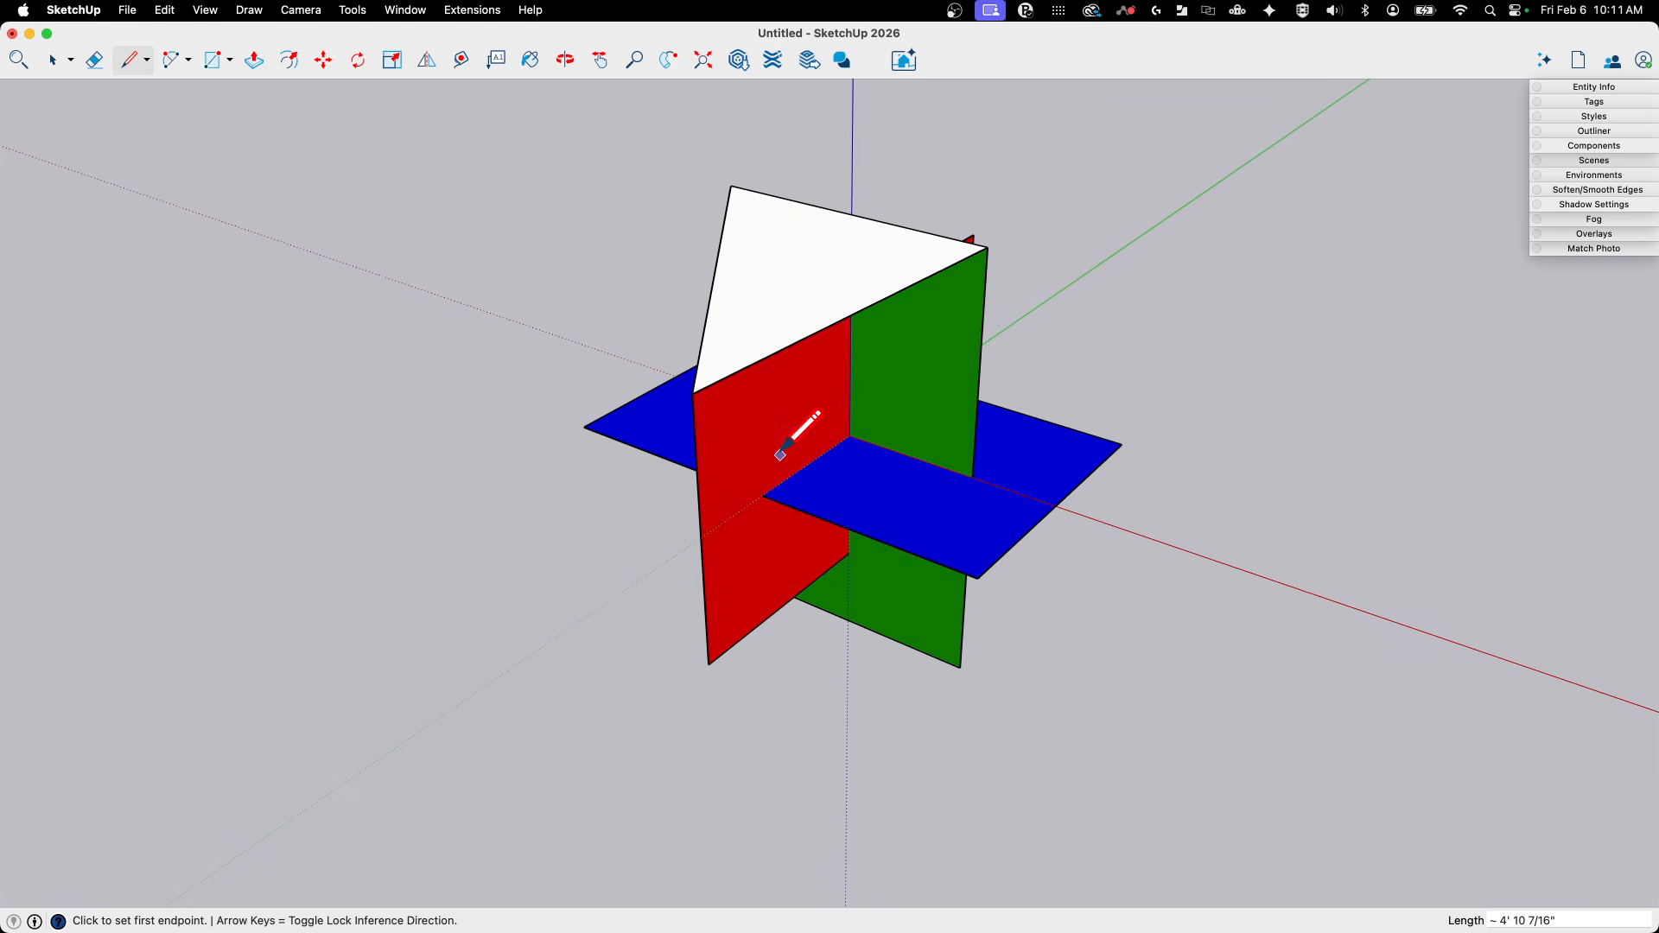
click(977, 578)
click(988, 246)
middle_drag(988, 246, 1159, 577)
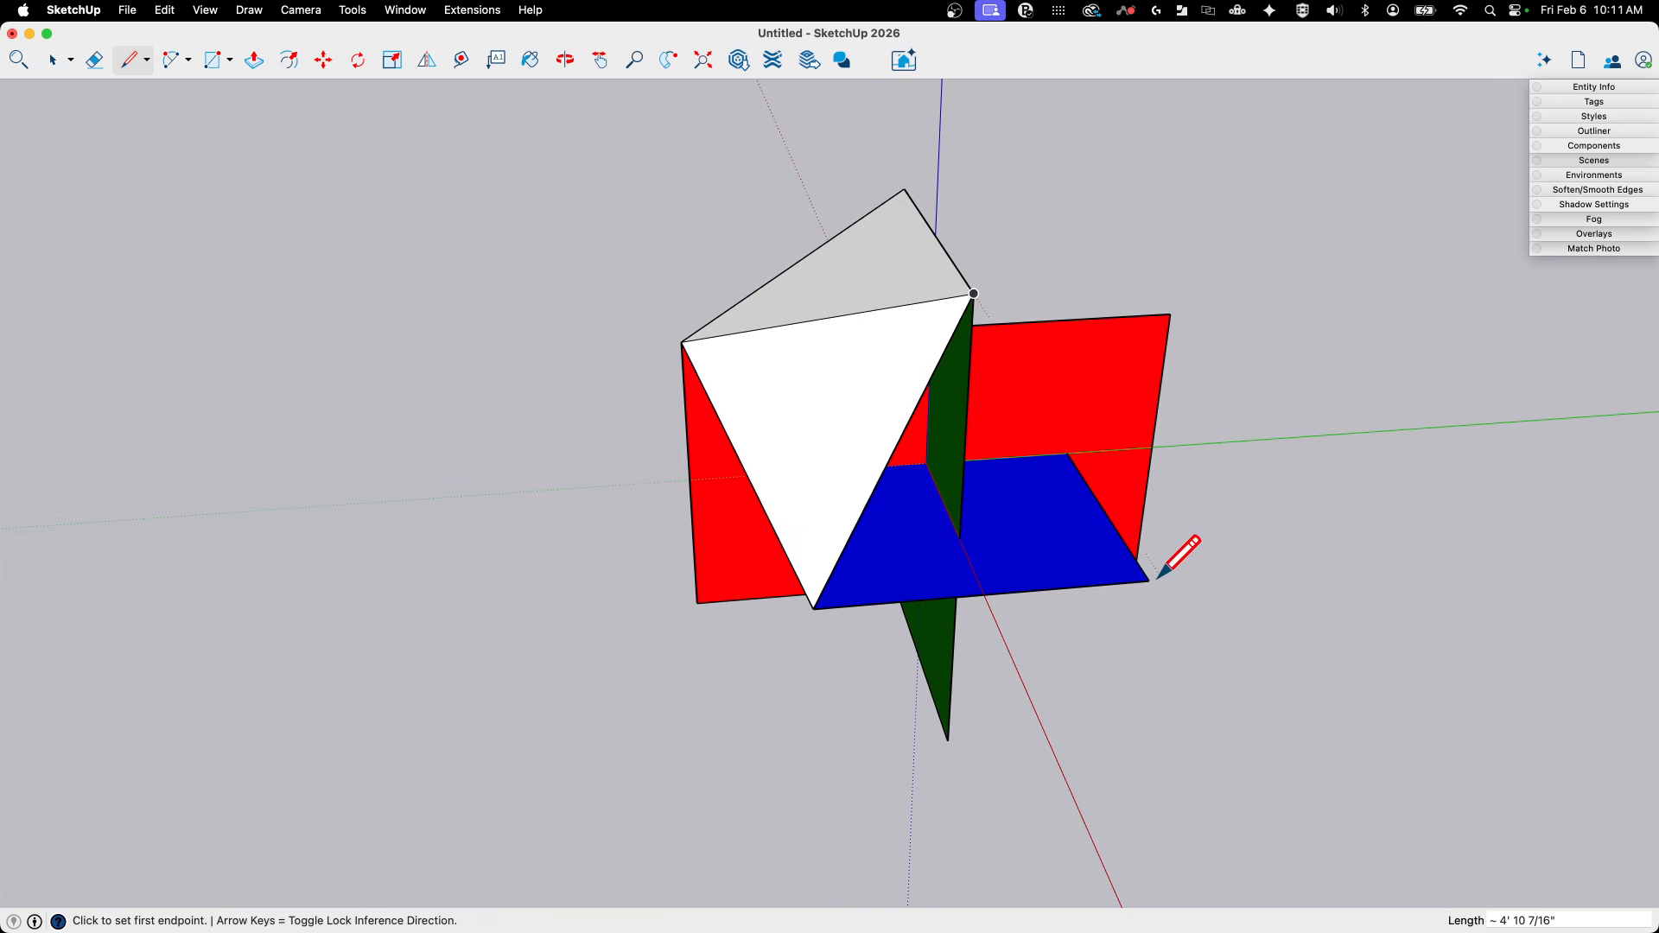
click(813, 607)
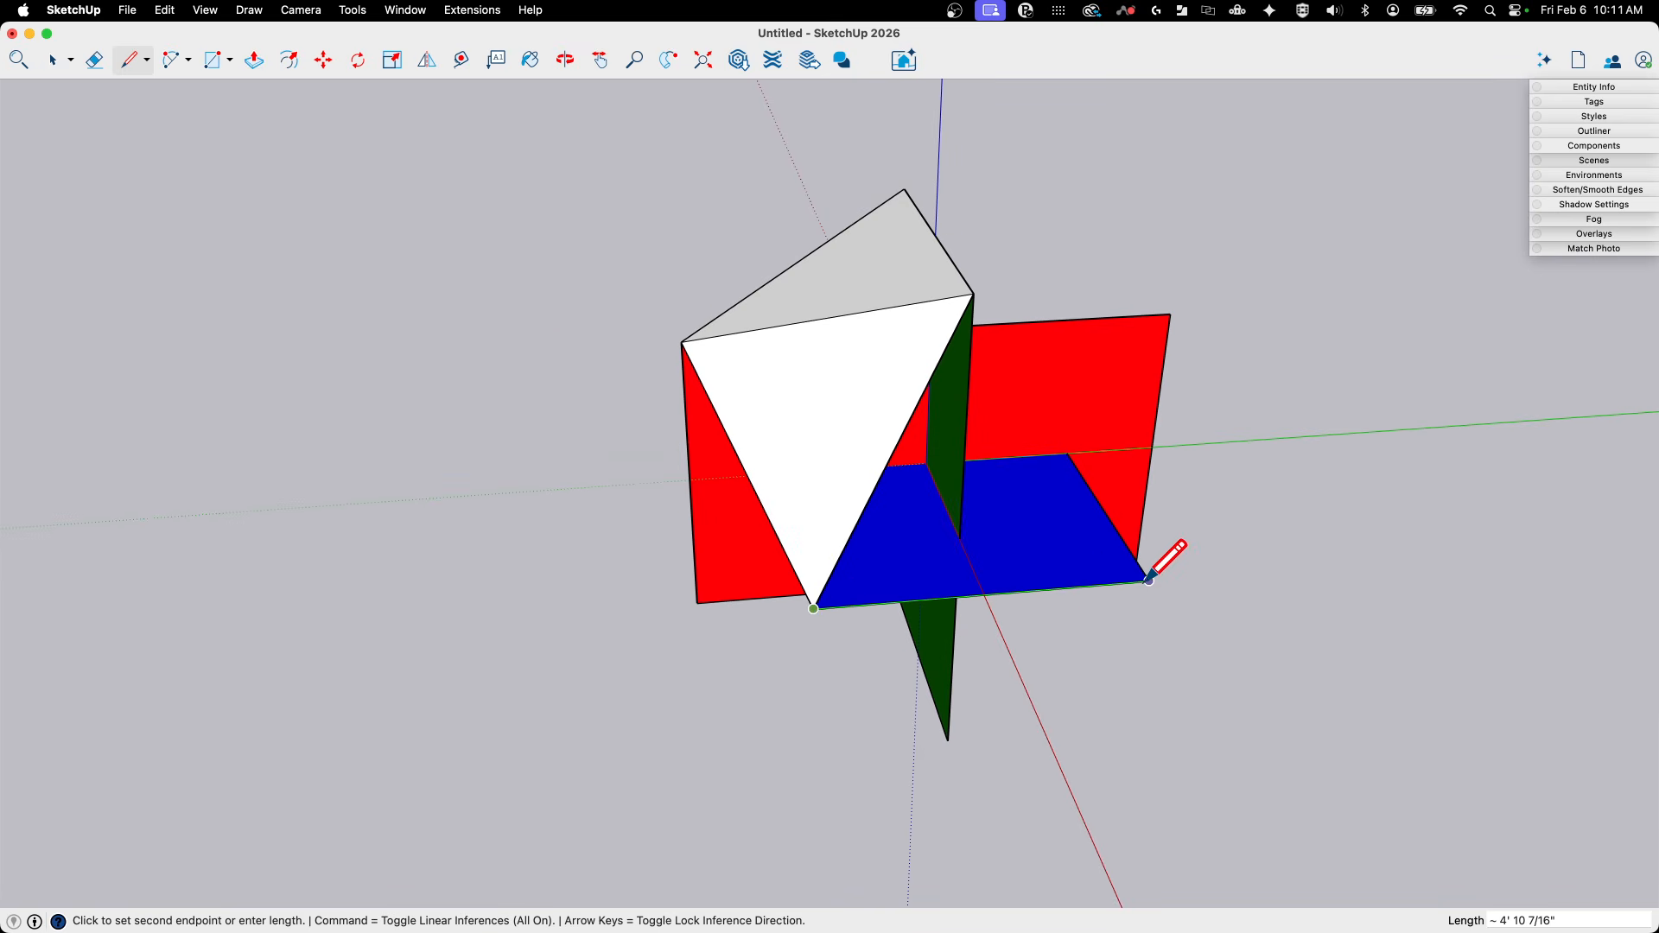
click(974, 294)
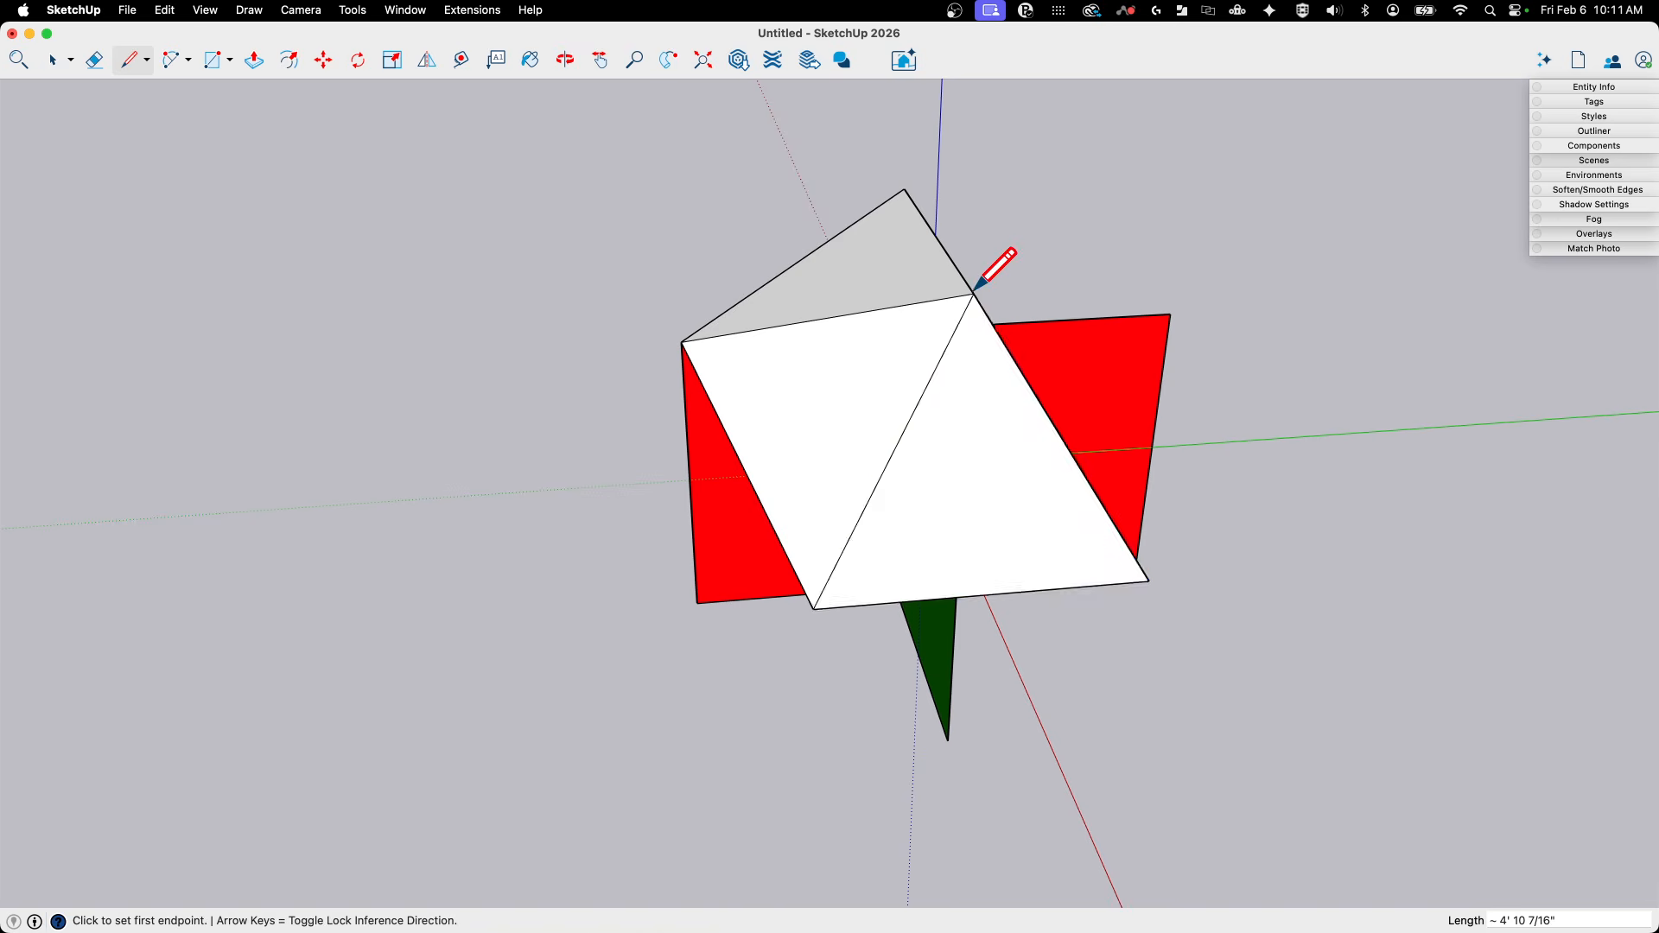
- Close the five-triangle cap around the green corner with two faces through the red rectangle's opposite upper corner
mouse_move(974, 294)
middle_down()
mouse_move(1219, 715)
mouse_move(1126, 763)
mouse_move(1029, 667)
mouse_move(924, 604)
middle_up()
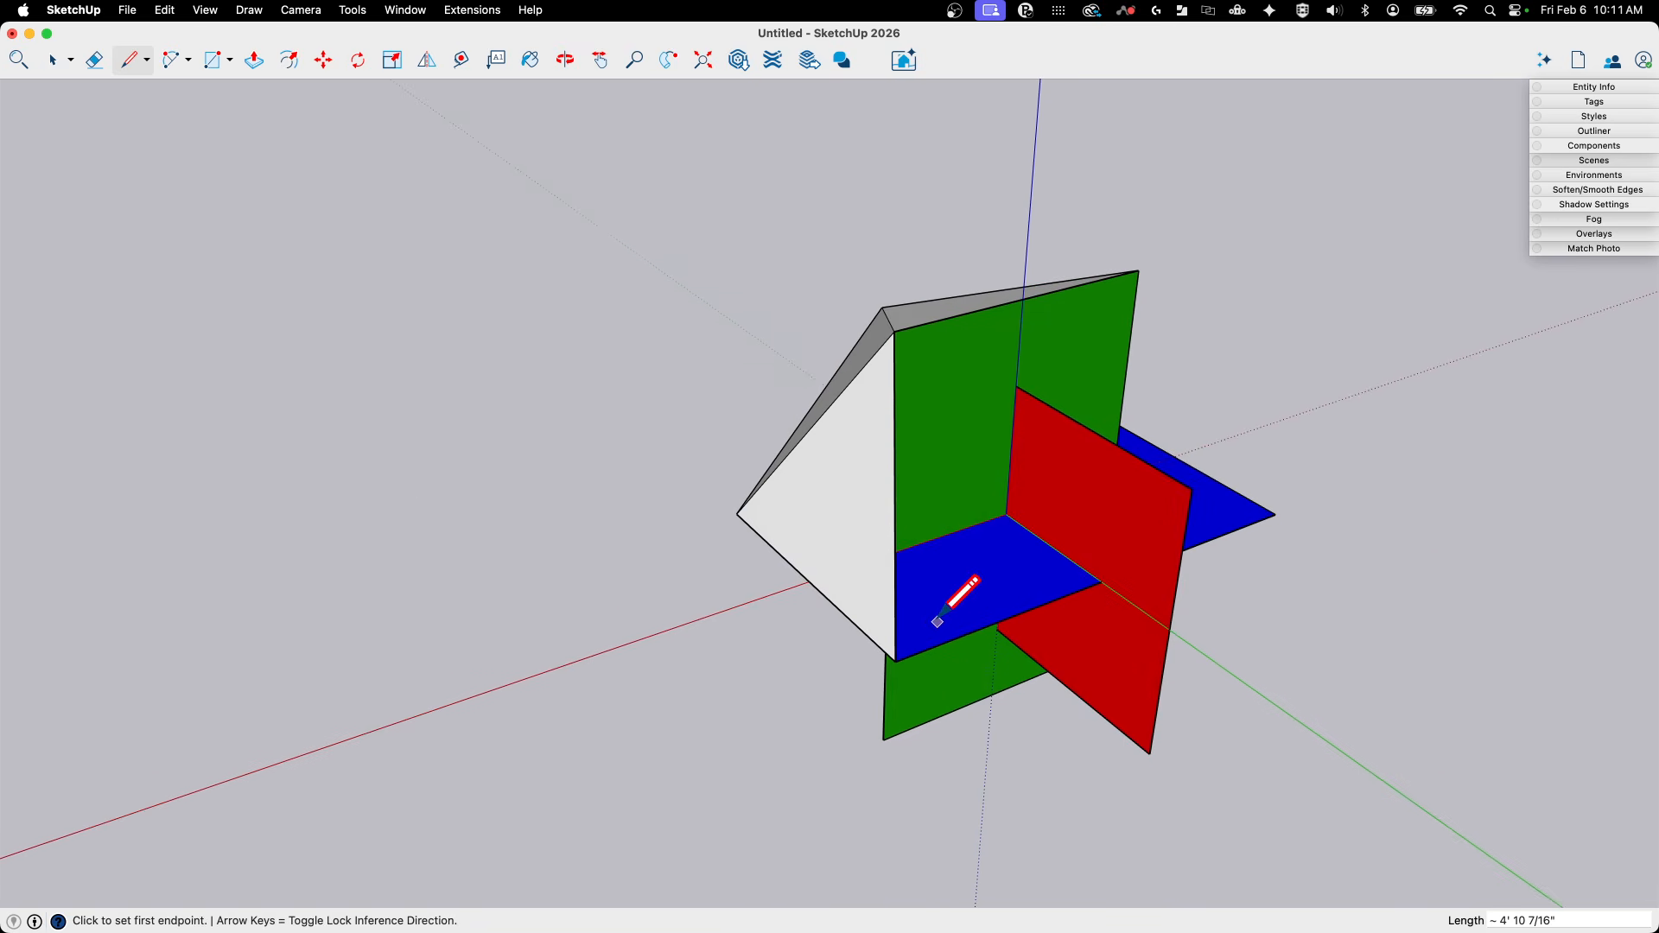
click(902, 655)
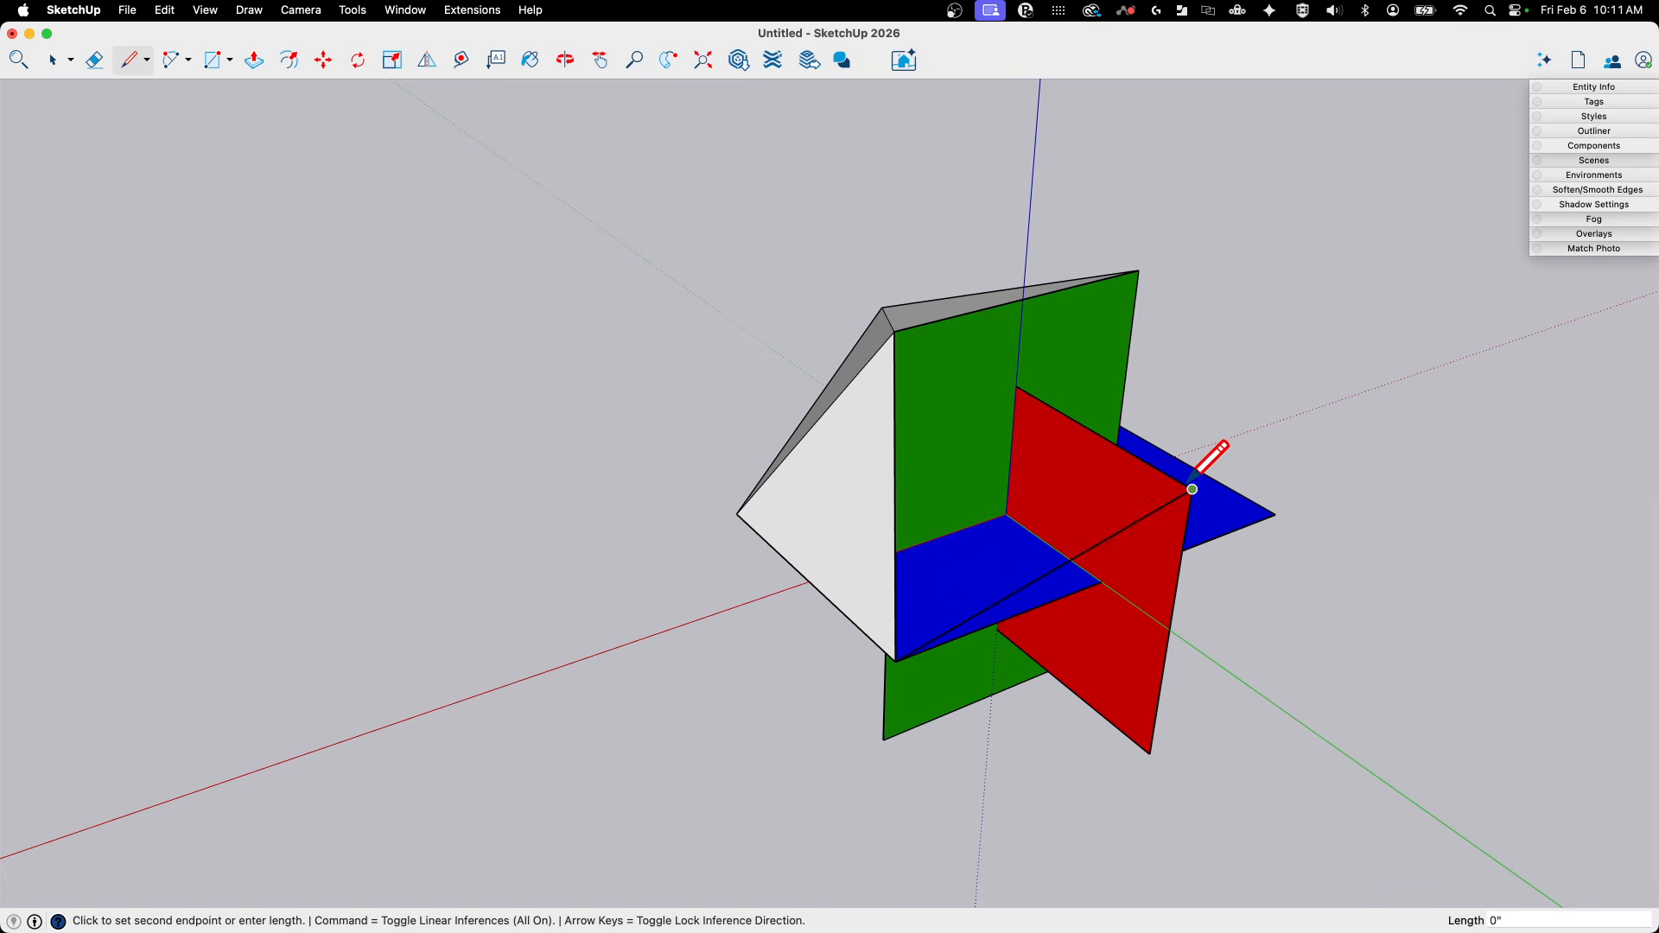
click(896, 330)
middle_drag(1360, 389, 724, 316)
click(736, 359)
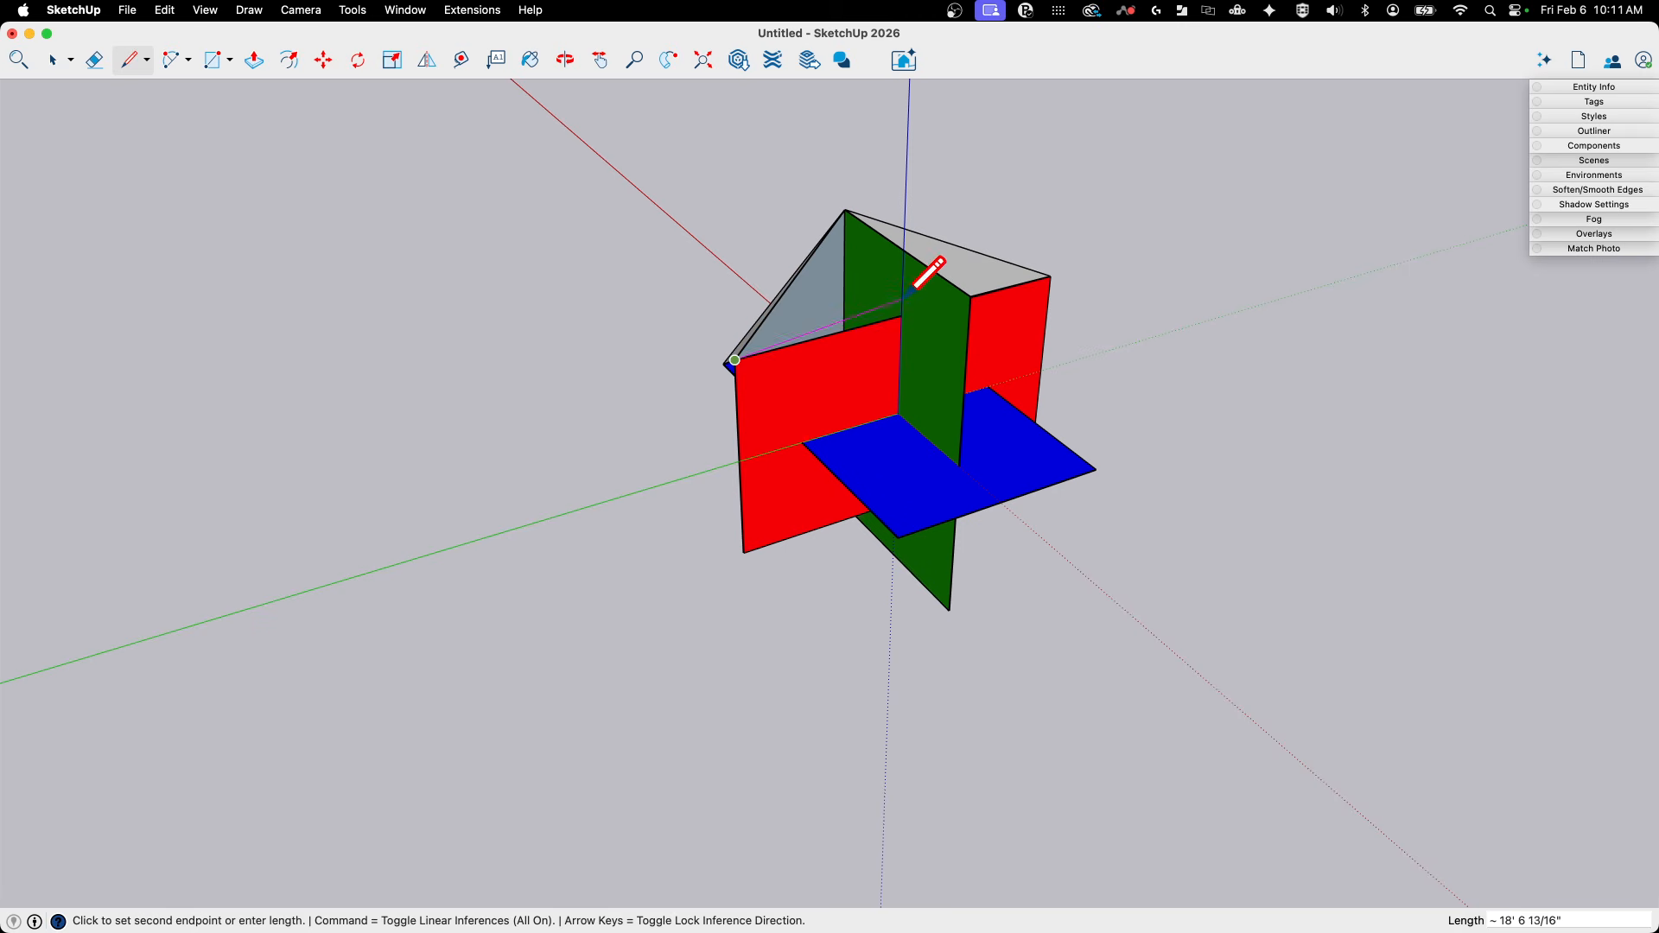
click(971, 296)
- Delete the internal pentagonal face that closes the underside of the five-triangle cap
middle_drag(972, 297, 1134, 313)
key(space)
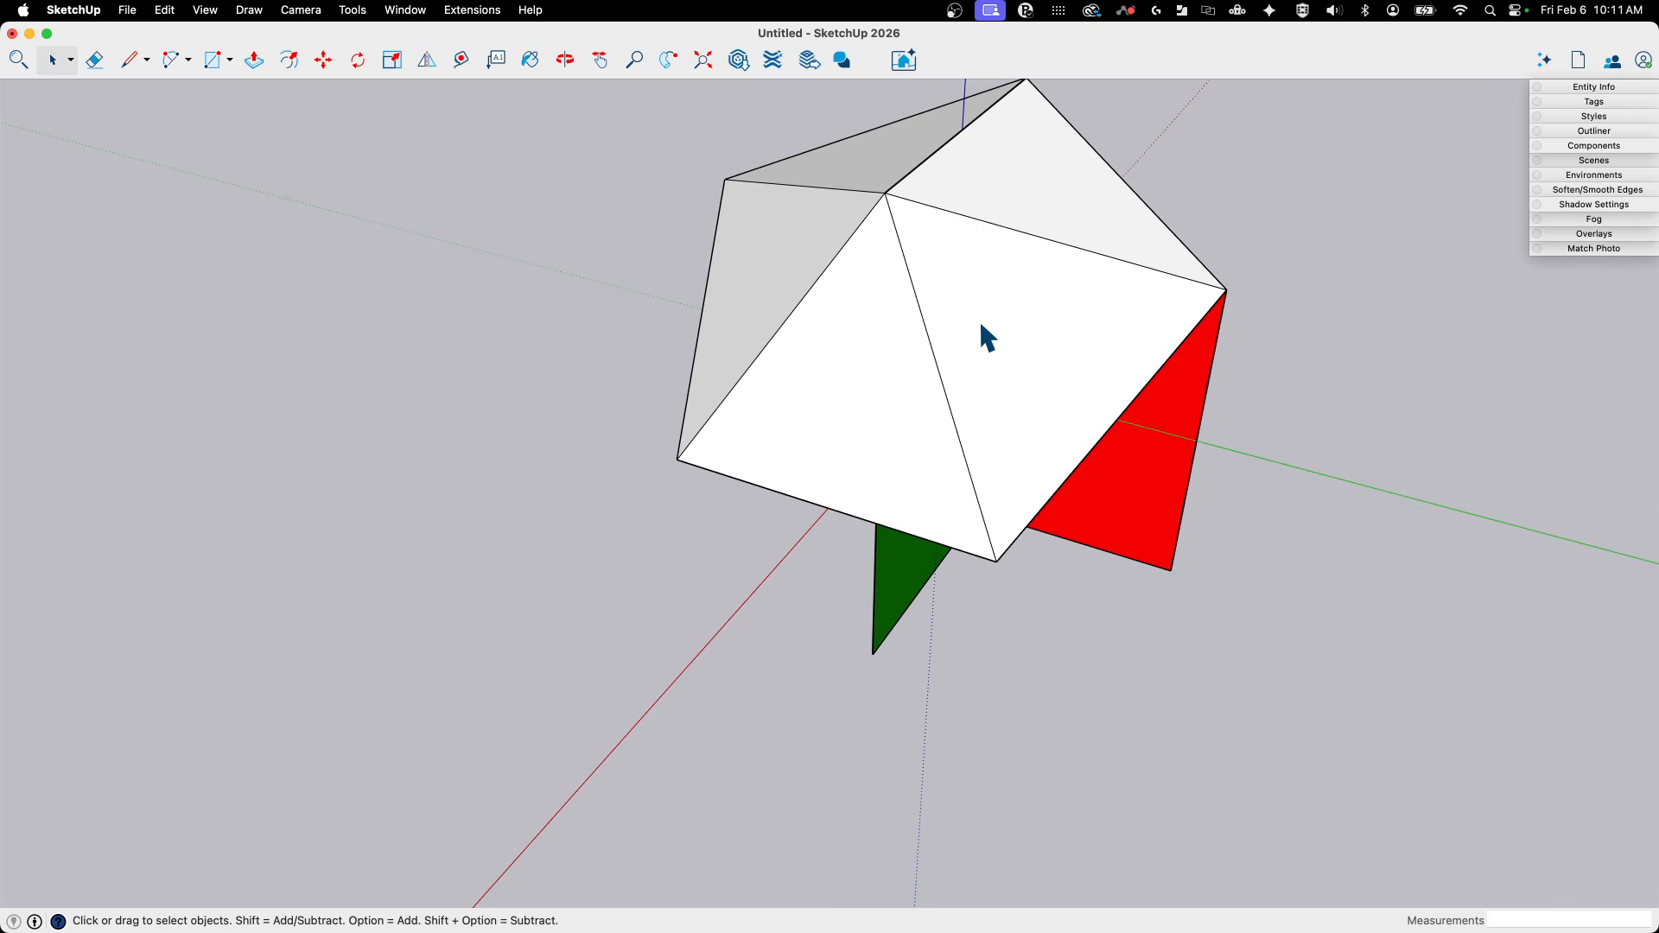
middle_drag(981, 327, 890, 326)
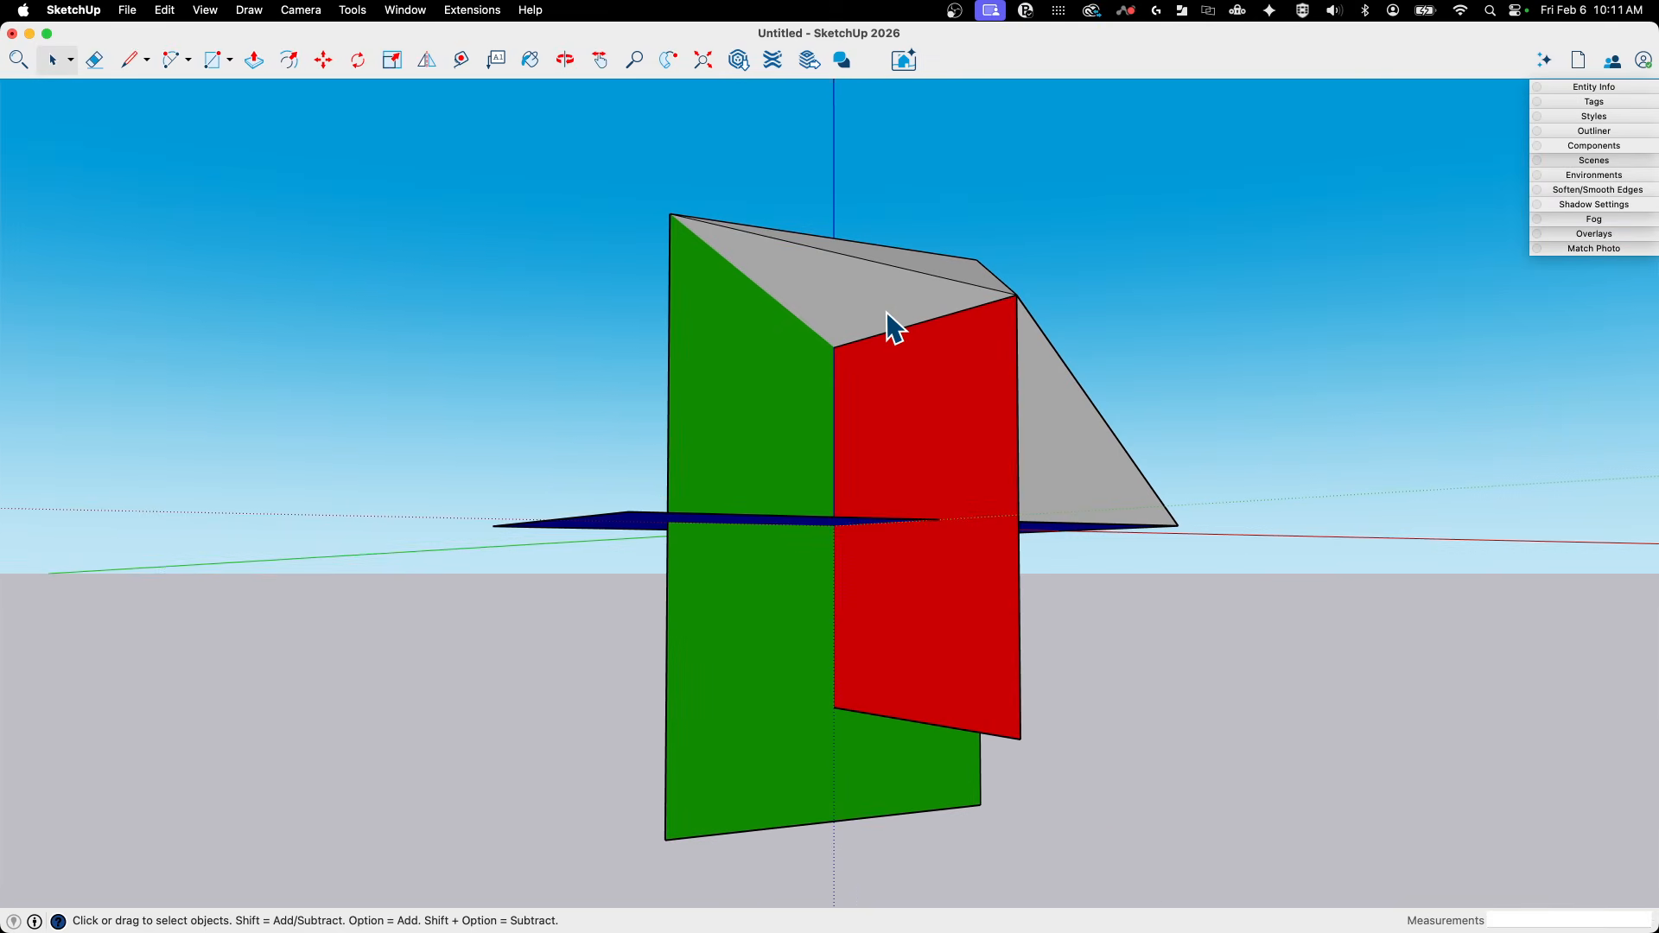
click(888, 315)
key(Delete)
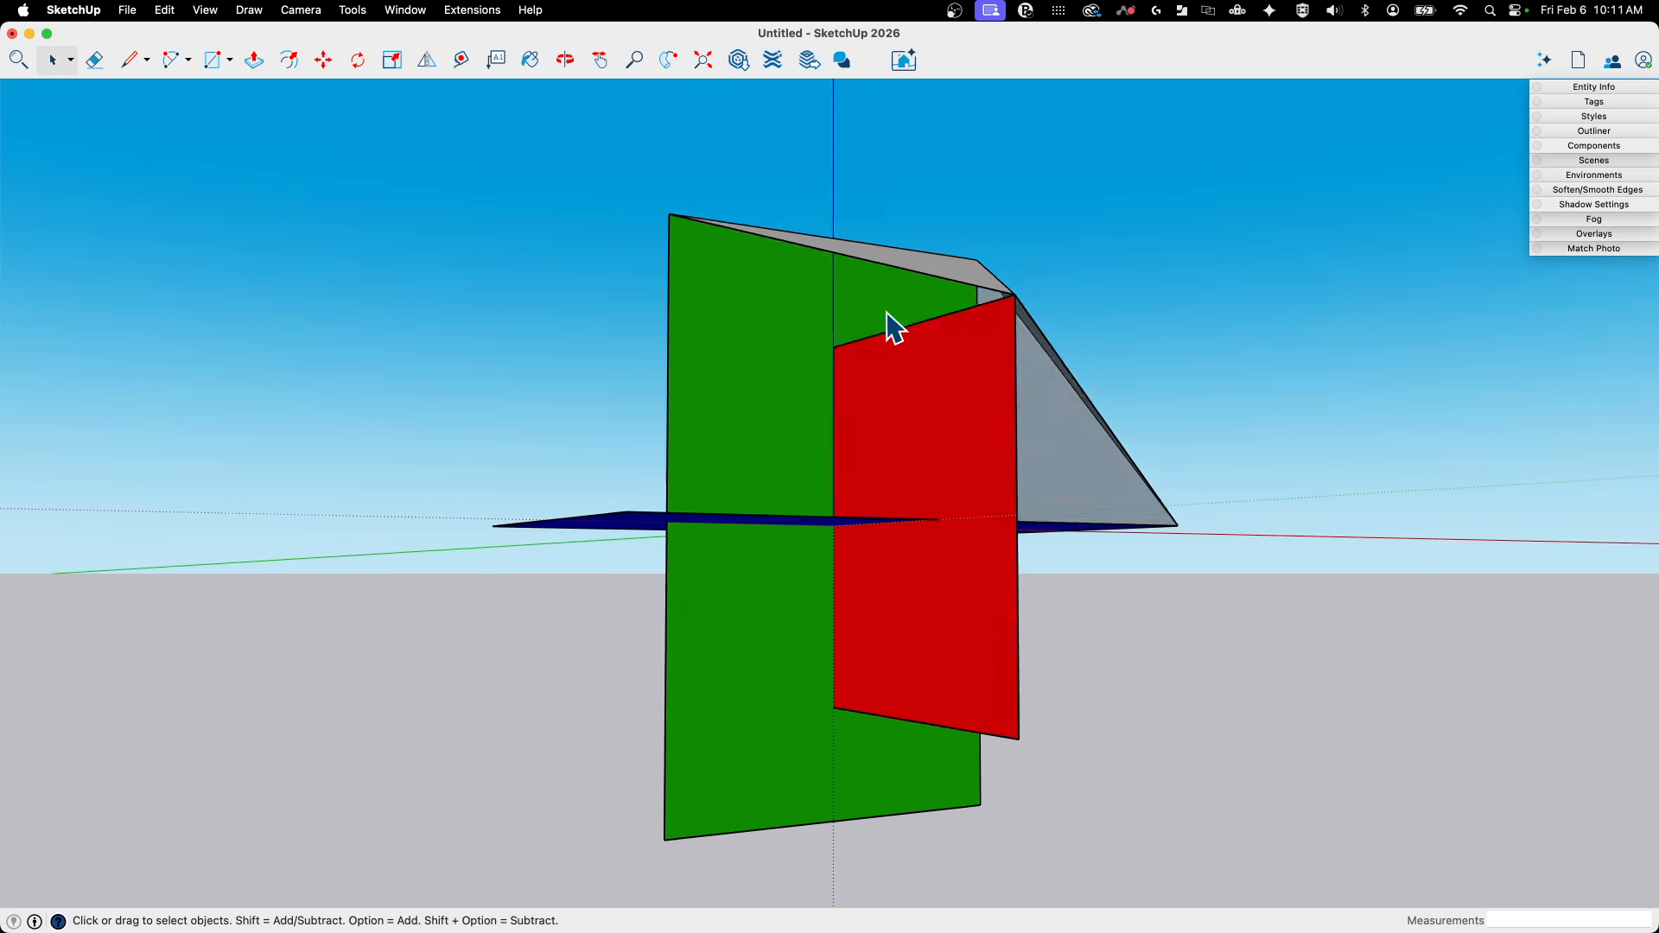
- Draw a triangular face joining the blue rectangle's corner to the red rectangle's vertical side edge
mouse_move(887, 313)
middle_down()
mouse_move(1042, 404)
mouse_move(807, 353)
mouse_move(740, 278)
mouse_move(562, 474)
mouse_move(805, 375)
mouse_move(755, 581)
mouse_move(709, 527)
mouse_move(715, 447)
mouse_move(1619, 766)
mouse_move(806, 65)
mouse_move(708, 29)
mouse_move(936, 218)
mouse_move(1002, 402)
mouse_move(778, 415)
mouse_move(859, 652)
mouse_move(945, 507)
mouse_move(769, 515)
mouse_move(993, 355)
mouse_move(808, 485)
mouse_move(899, 252)
mouse_move(715, 501)
mouse_move(551, 489)
middle_up()
key(l)
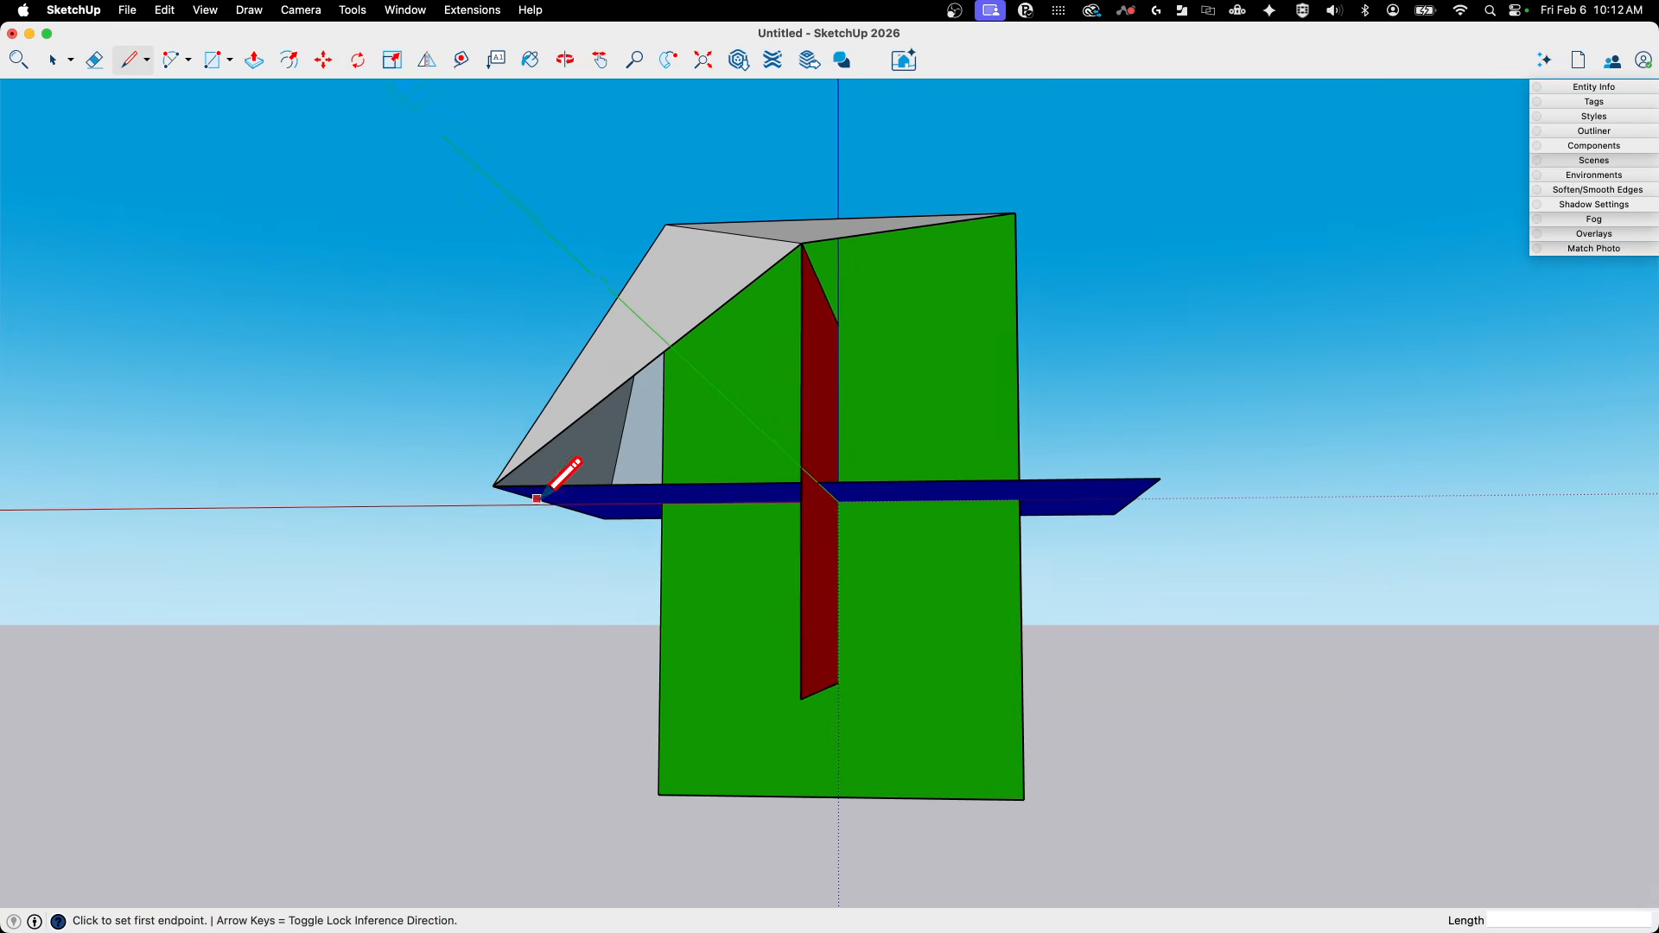
click(494, 485)
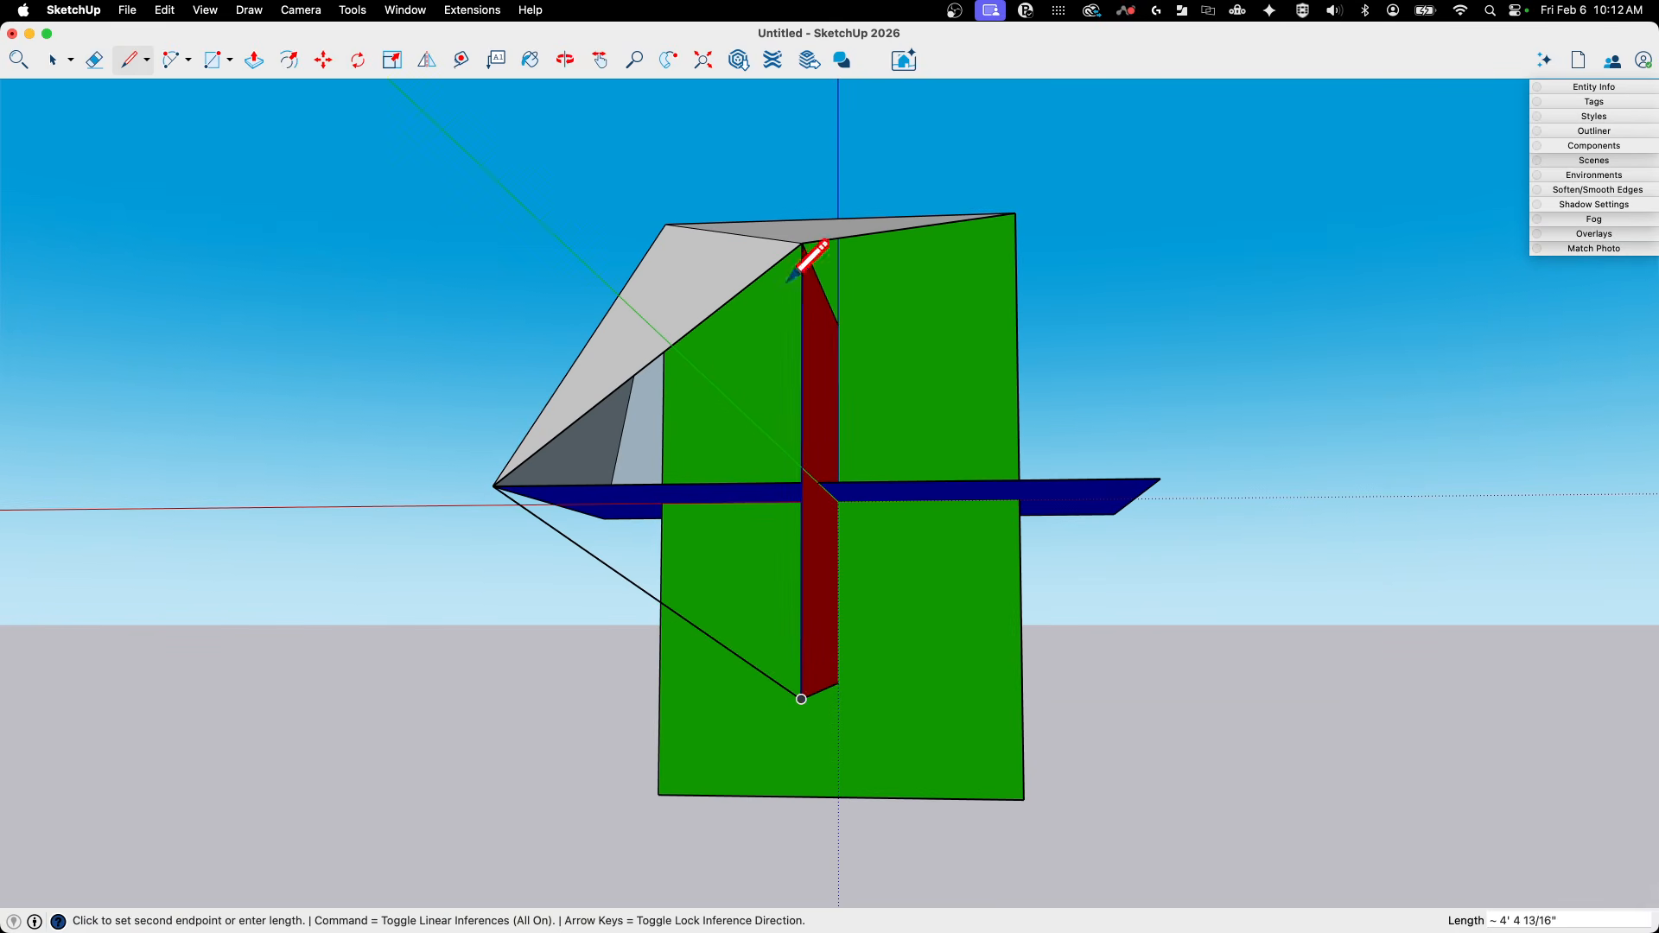
click(802, 243)
middle_drag(871, 215, 980, 616)
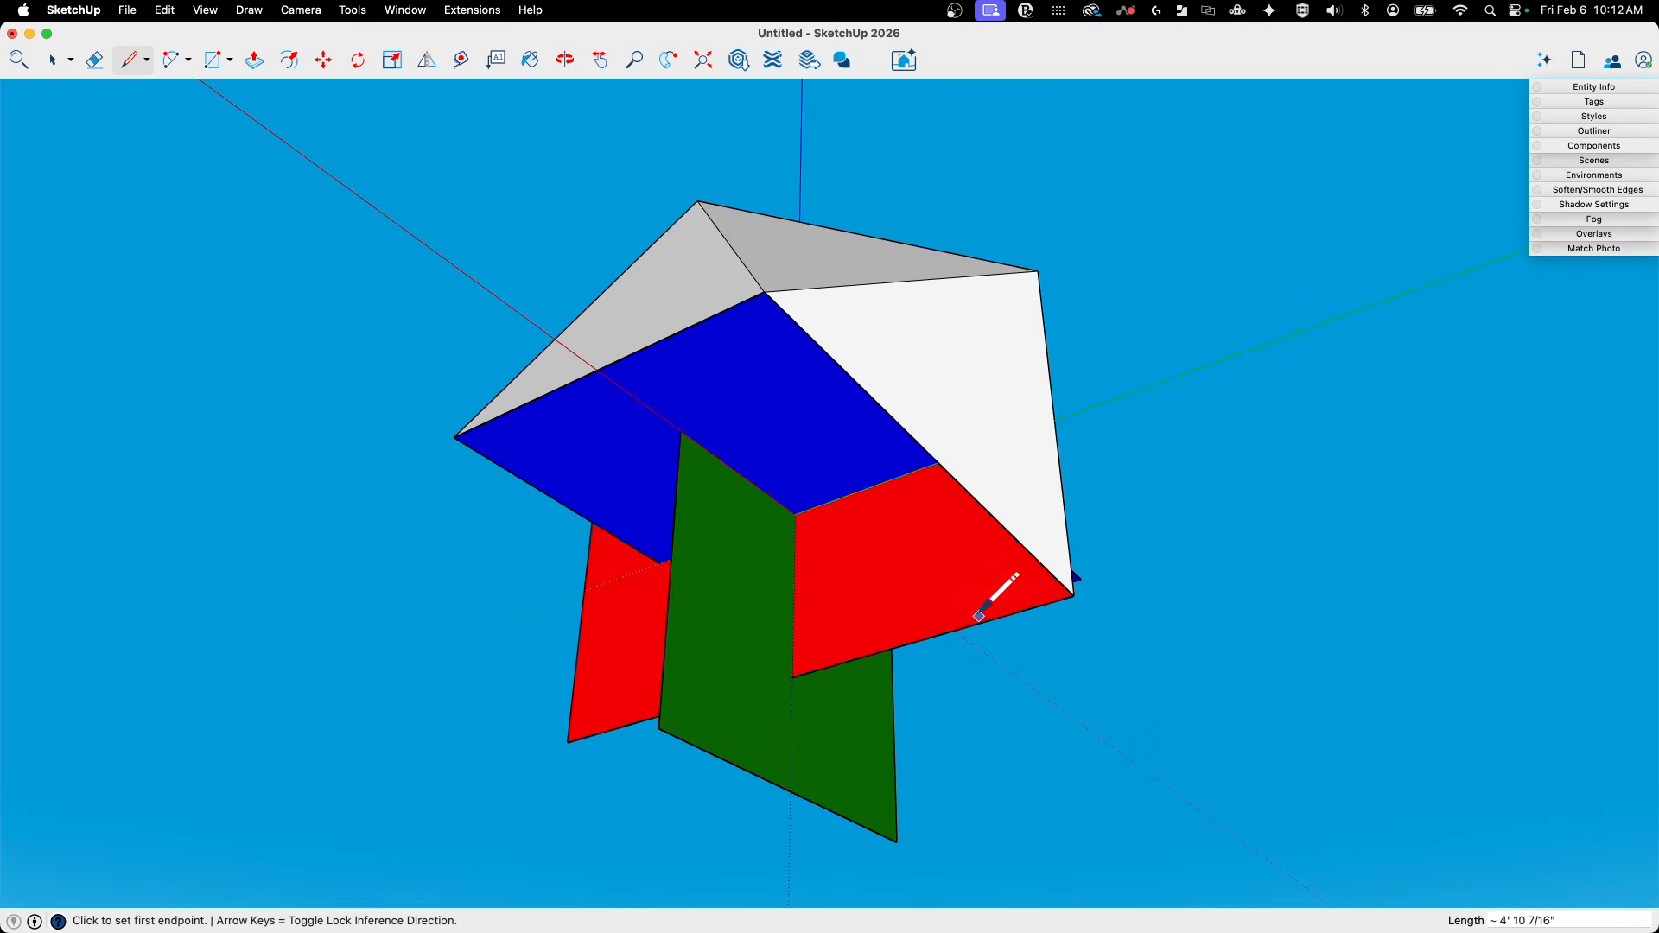
- Add an adjoining triangular face between the red lower corner, the green lower corner and the blue corner
middle_drag(1074, 595, 949, 652)
click(967, 577)
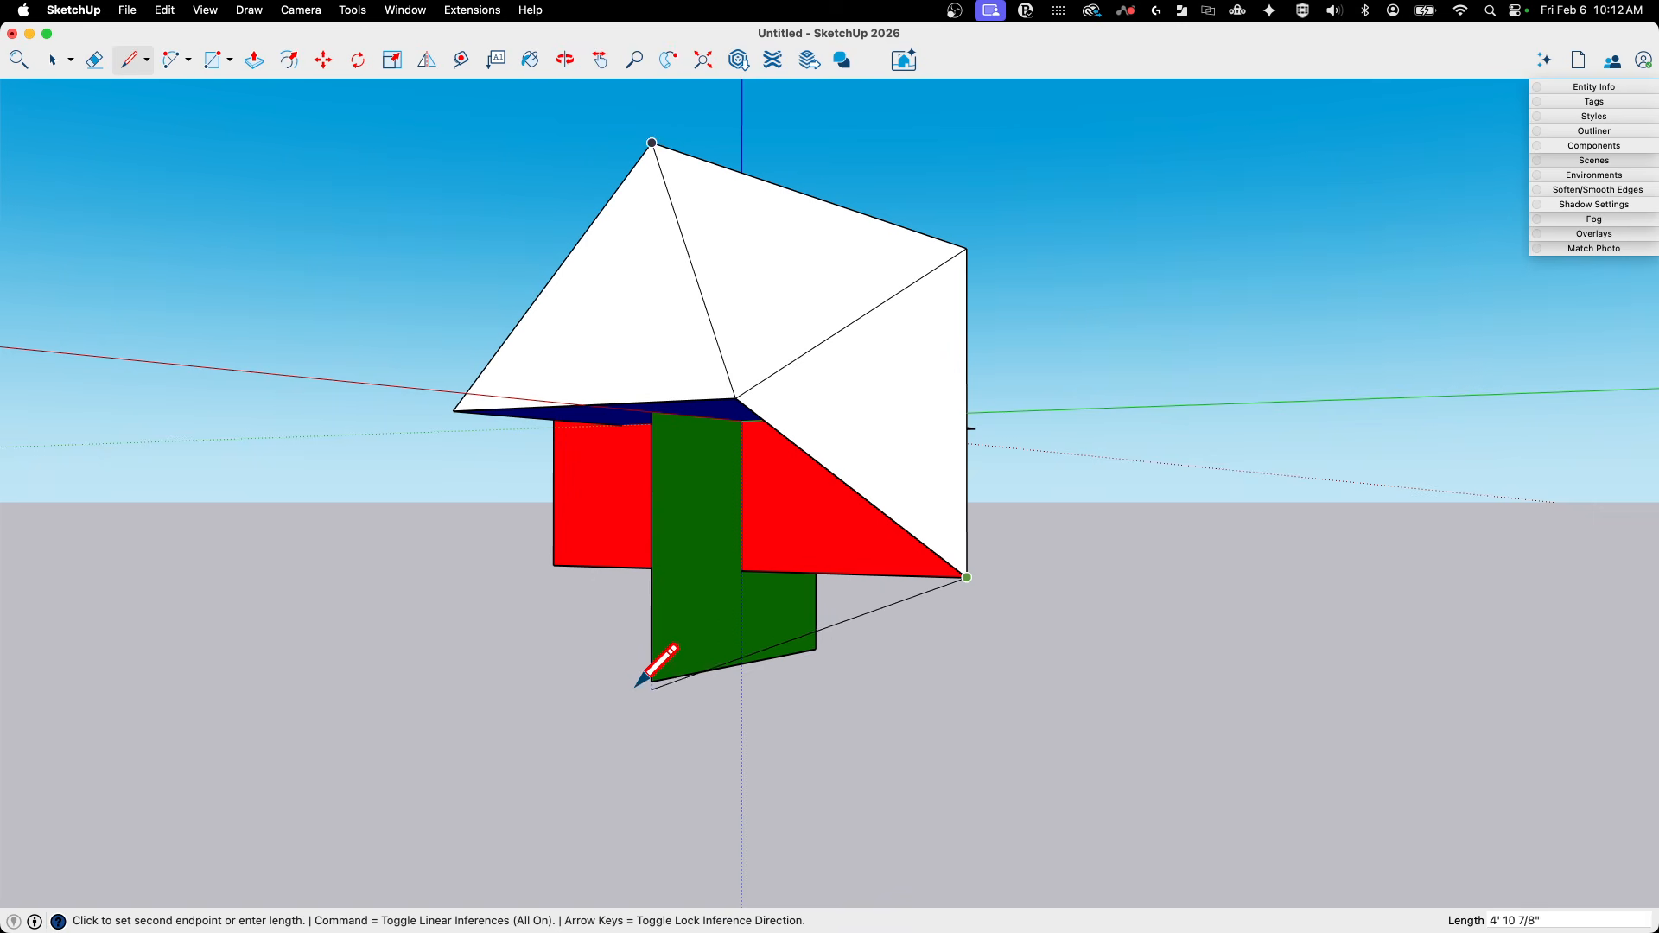
click(736, 398)
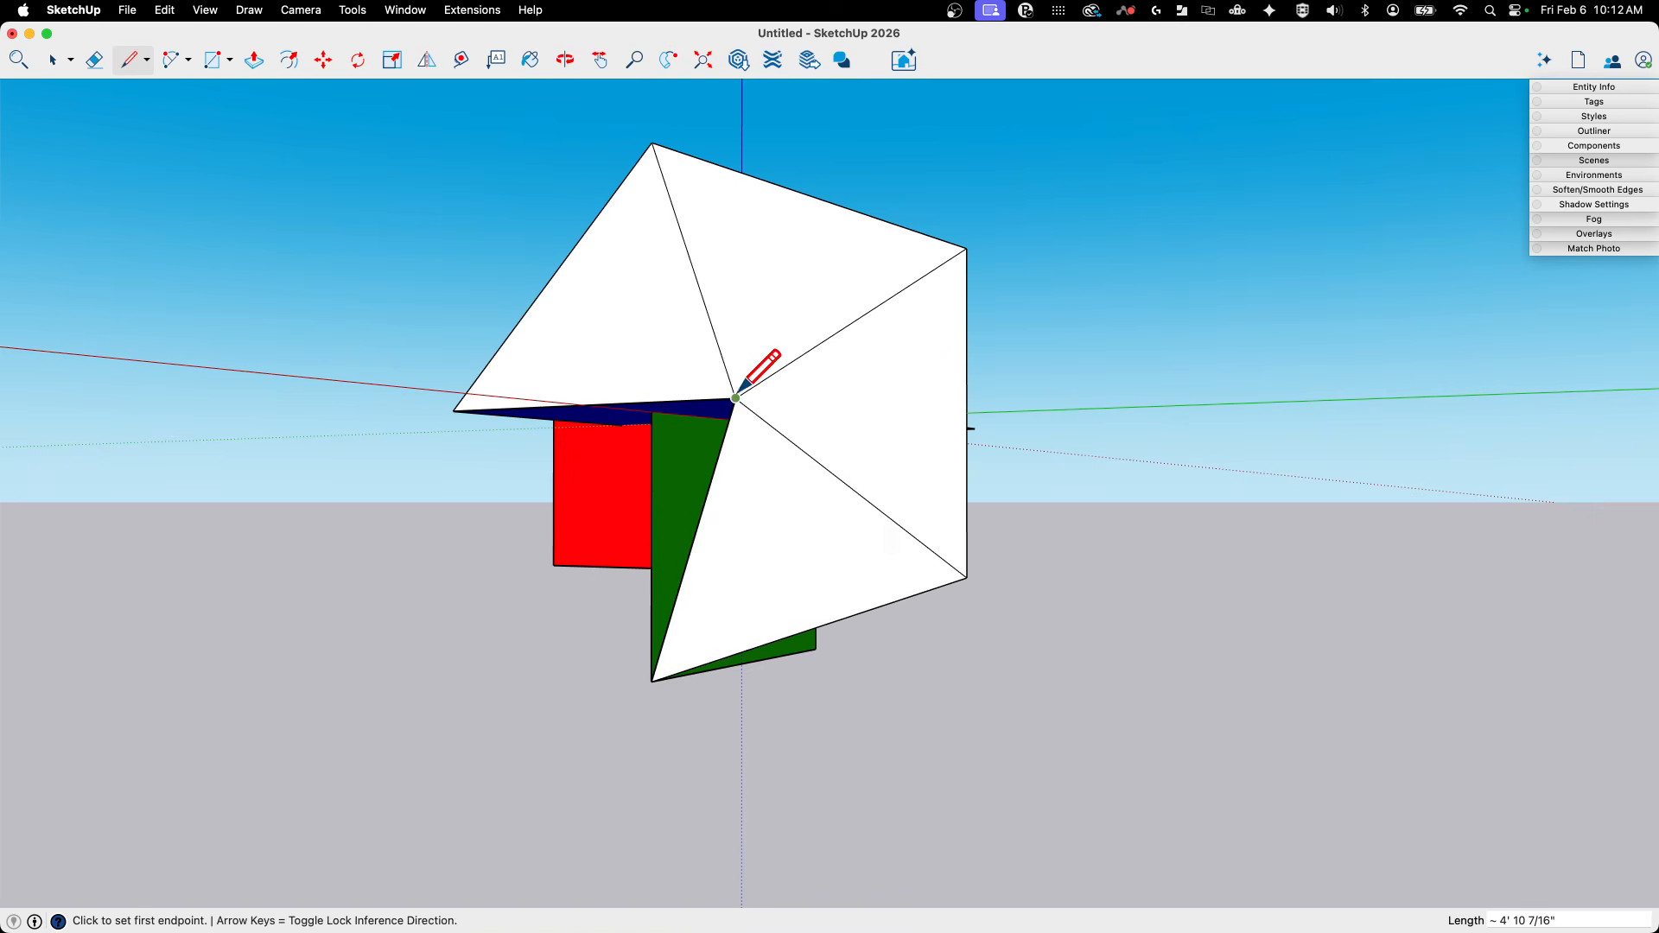
- Draw two triangular faces from the green rectangle's lower corner, one to the blue end edge and one to the blue and red lower corners
middle_drag(739, 385, 764, 668)
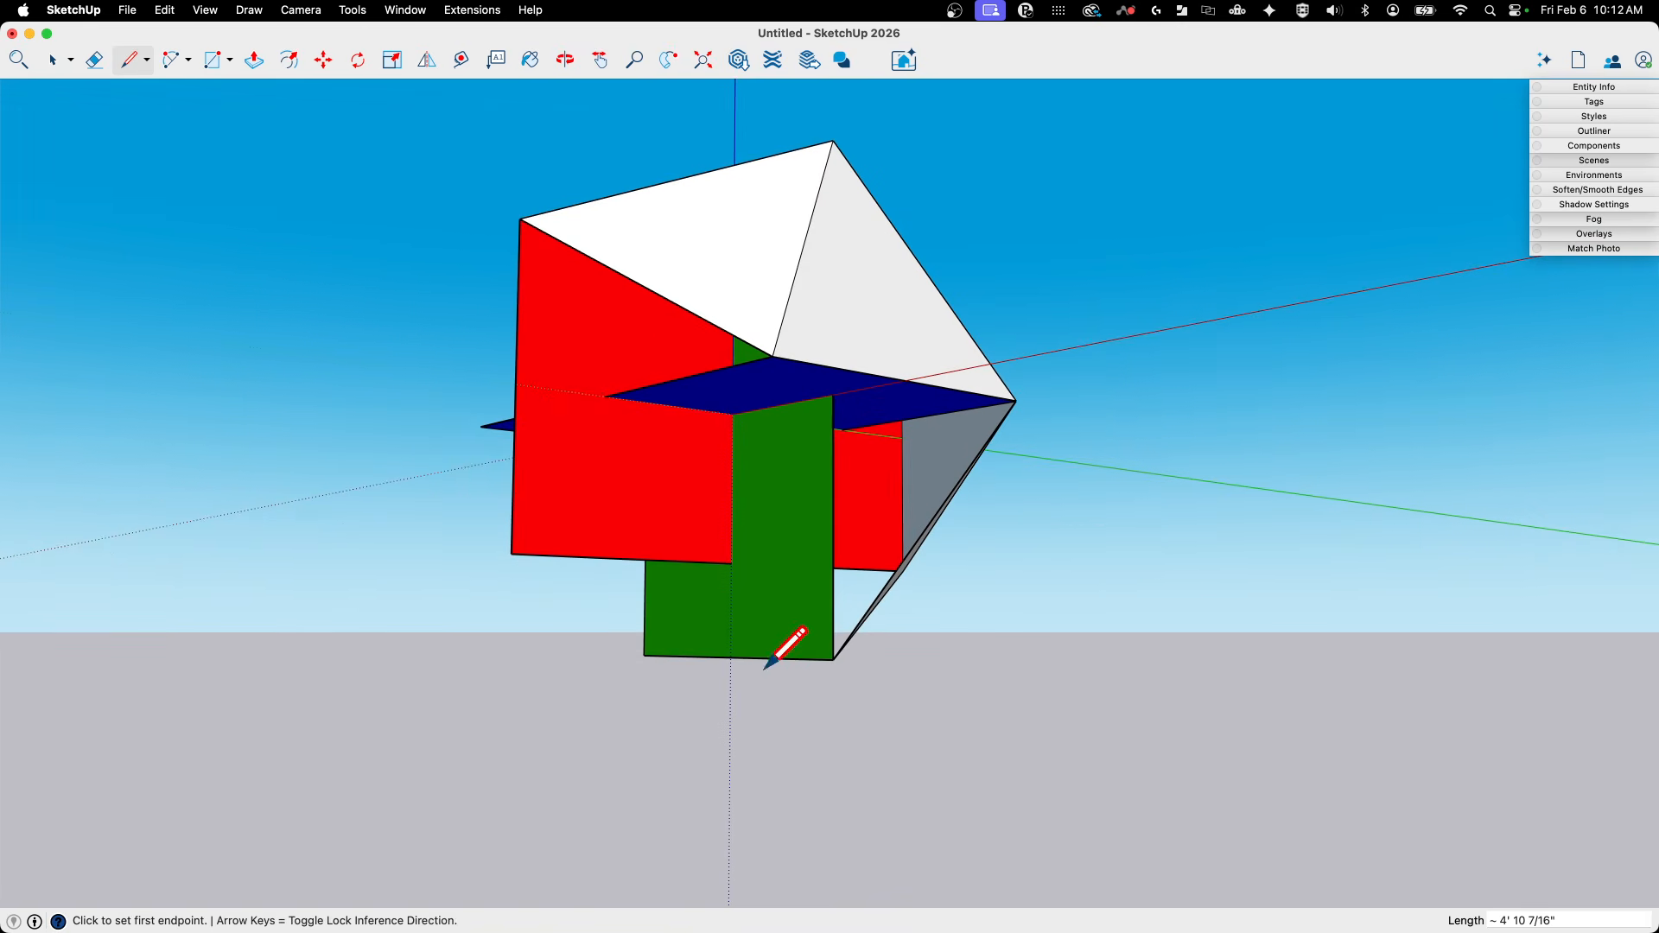
click(833, 659)
click(774, 355)
mouse_move(773, 354)
middle_down()
mouse_move(1005, 655)
mouse_move(934, 278)
mouse_move(812, 711)
mouse_move(755, 671)
mouse_move(929, 602)
mouse_move(819, 633)
middle_up()
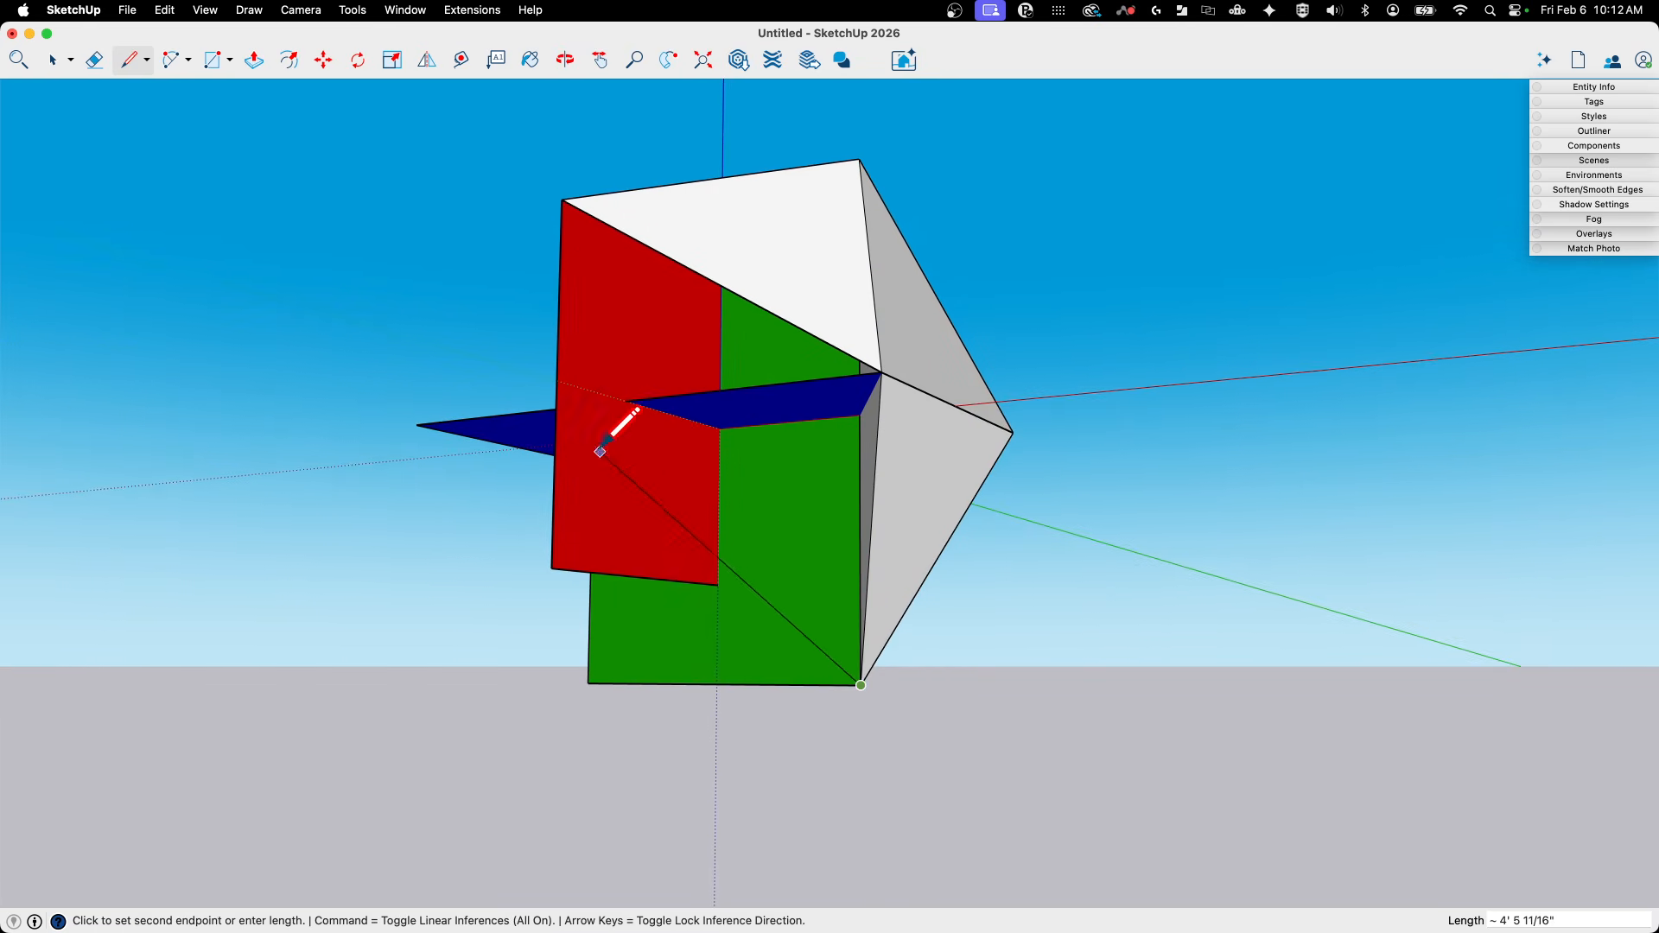
click(882, 372)
middle_drag(881, 372, 659, 594)
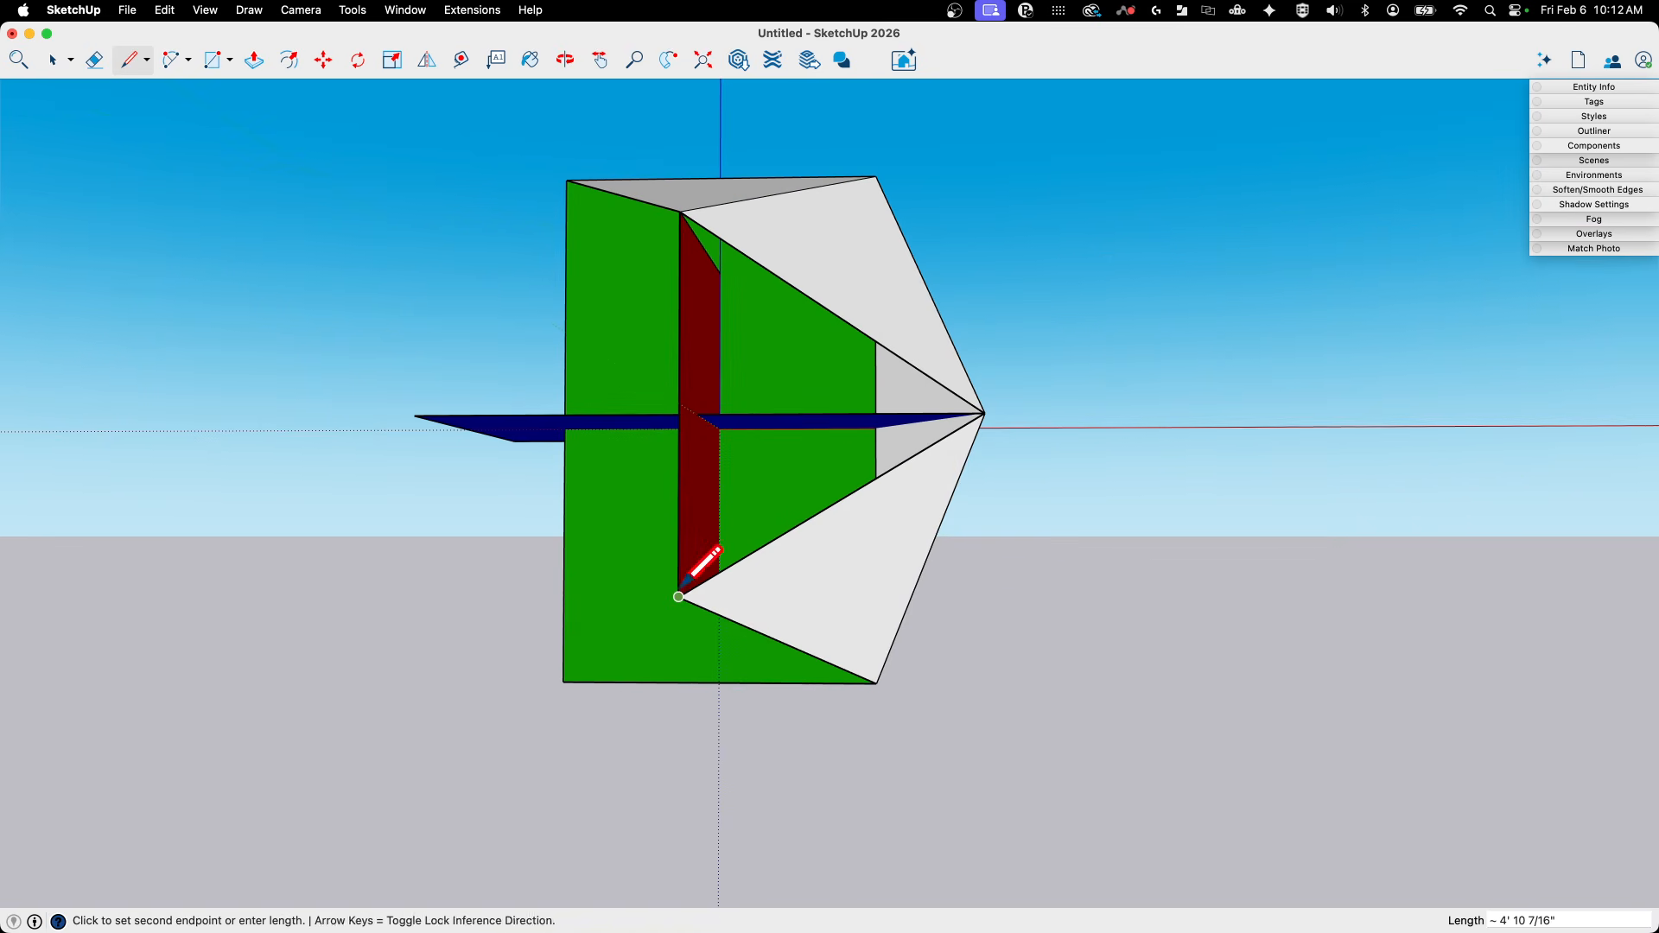
middle_drag(676, 470, 864, 342)
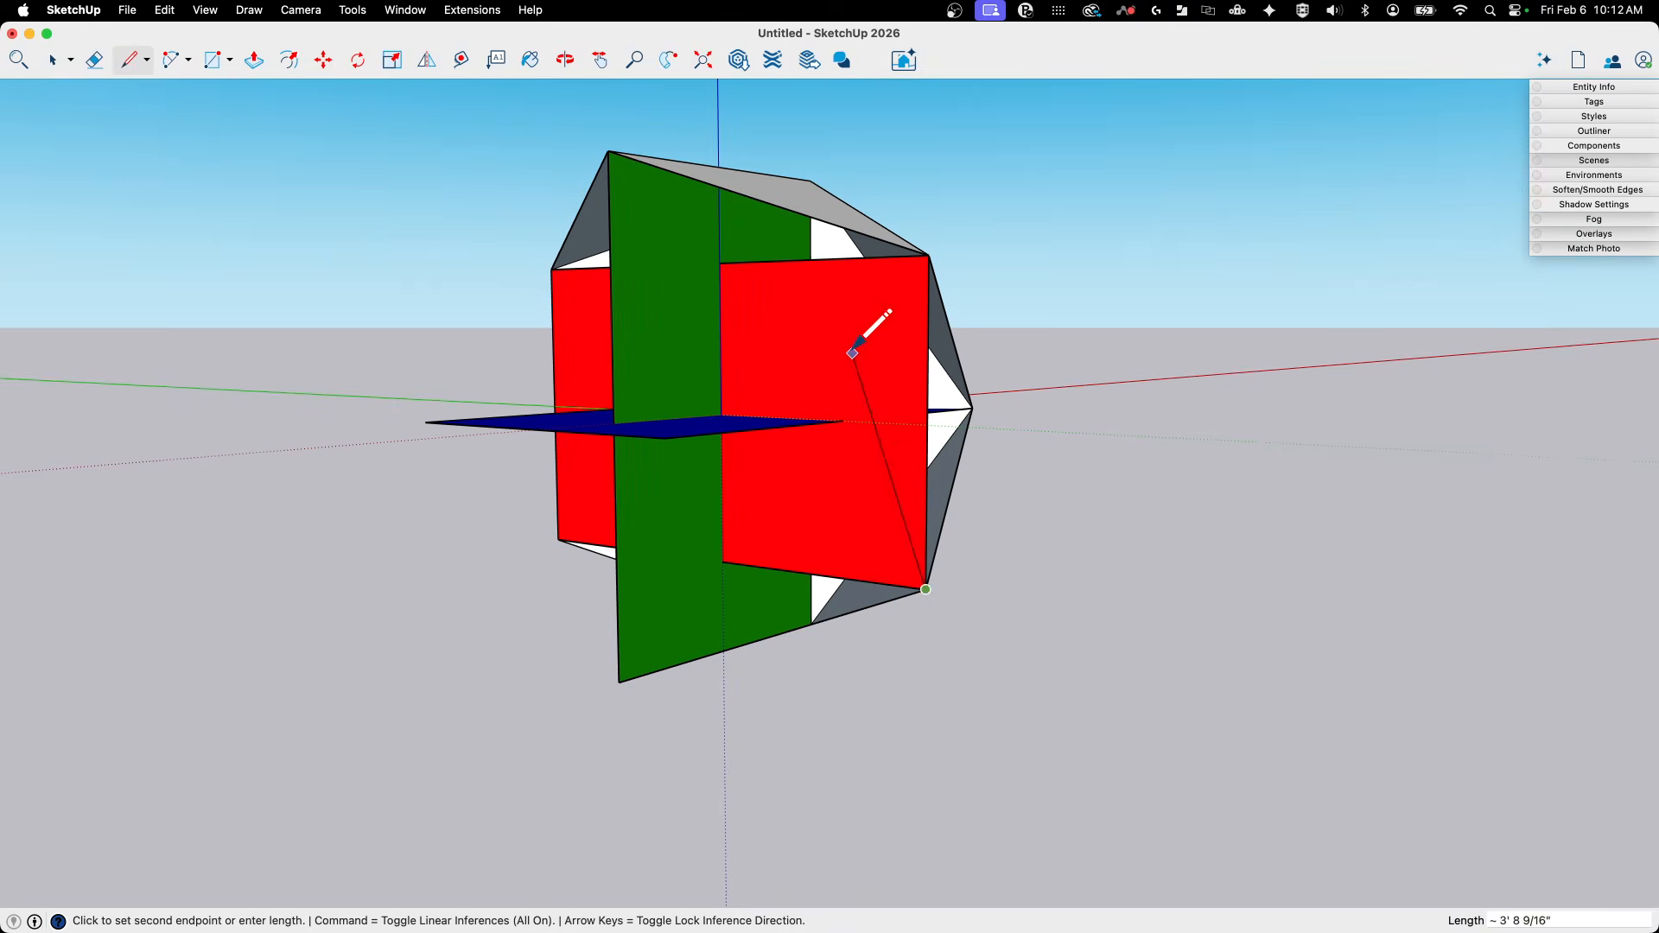
key(space)
middle_drag(904, 423, 795, 284)
- Trace the red rectangle's vertical side edge between its corners to close the triangular face with the blue corner
key(l)
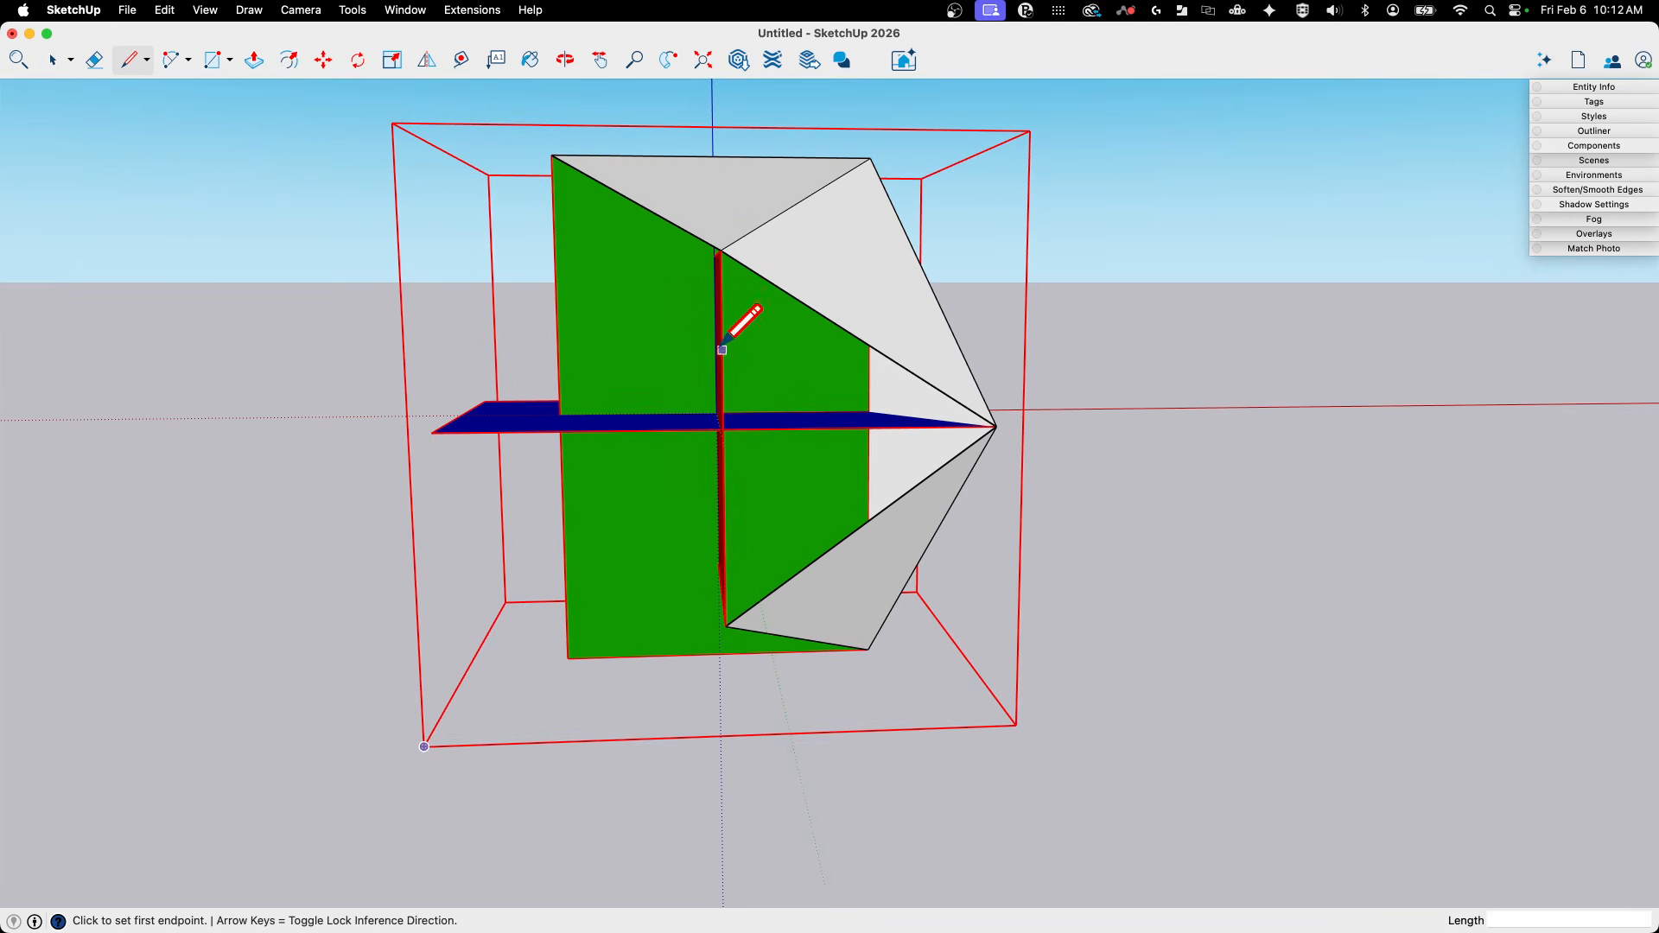
middle_drag(722, 350, 661, 439)
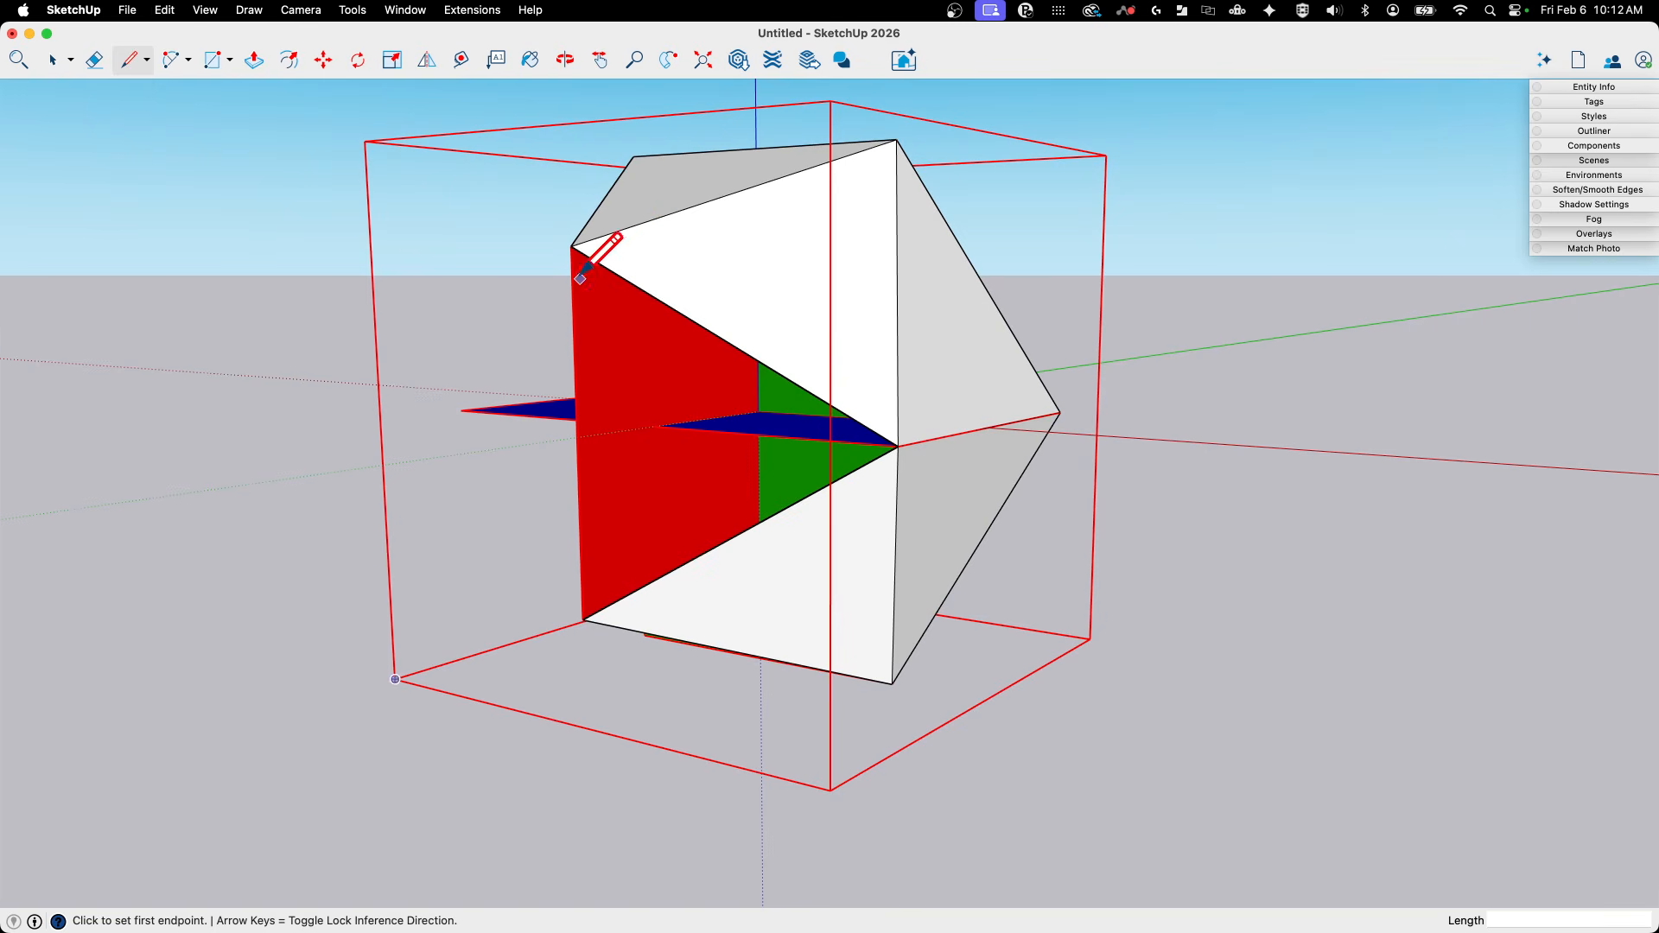
click(572, 246)
click(583, 598)
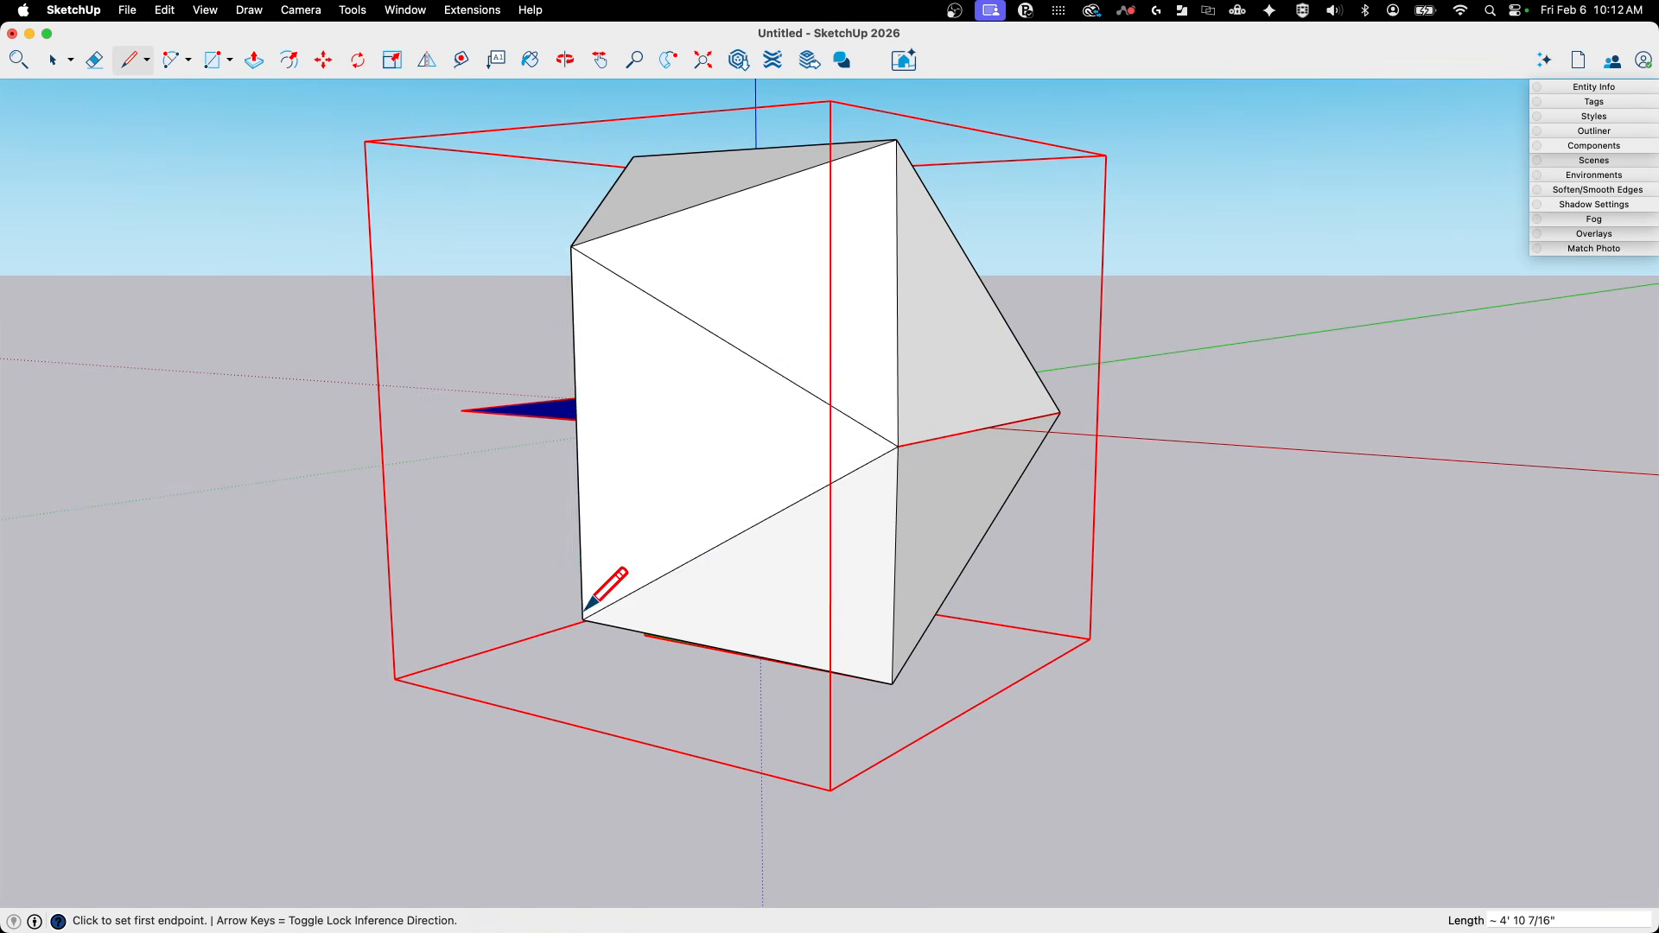
- On the opposite side, draw two triangular faces joining the blue corner to the red vertical edge and to the green upper corner
middle_drag(1175, 614, 804, 687)
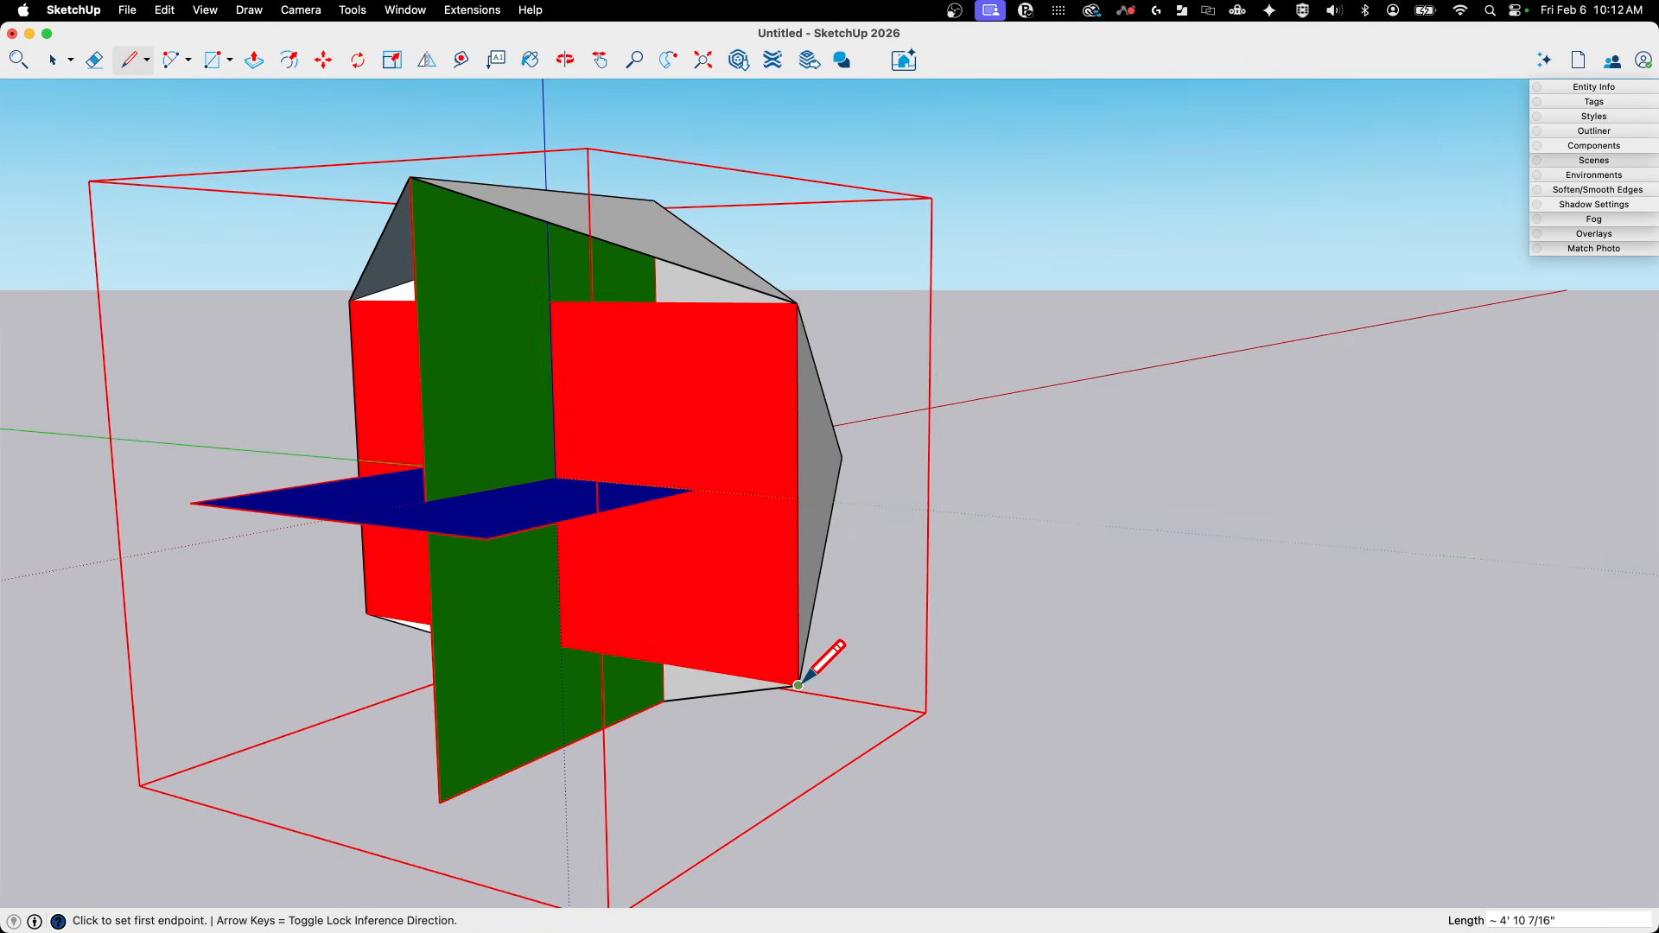
click(802, 685)
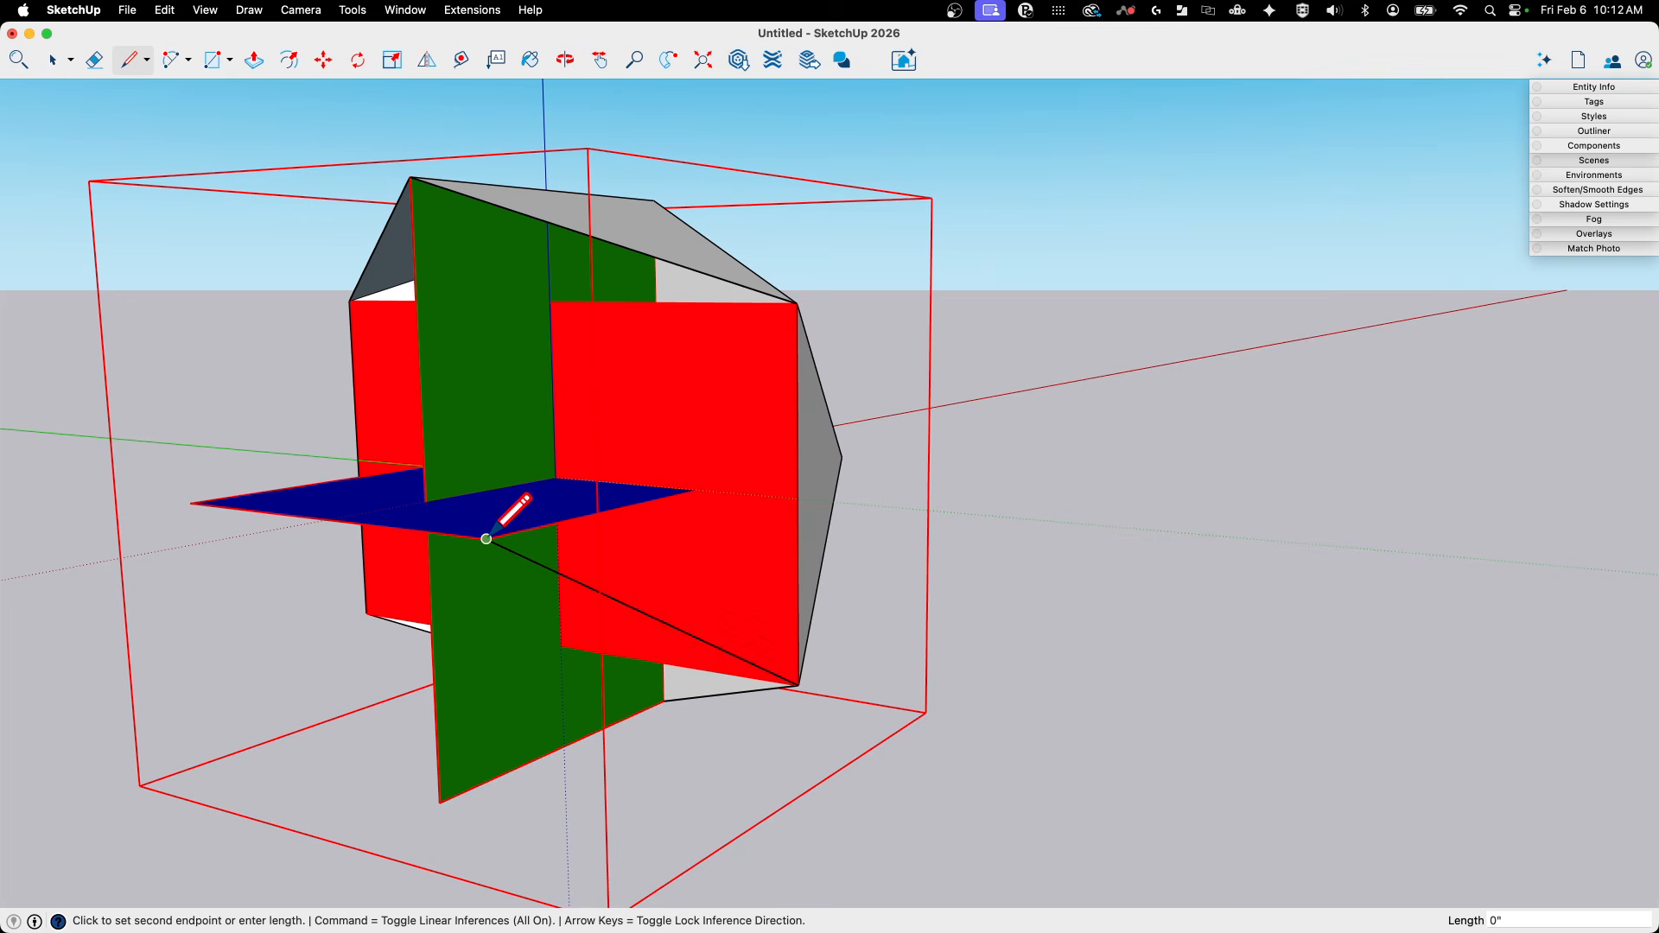
click(797, 303)
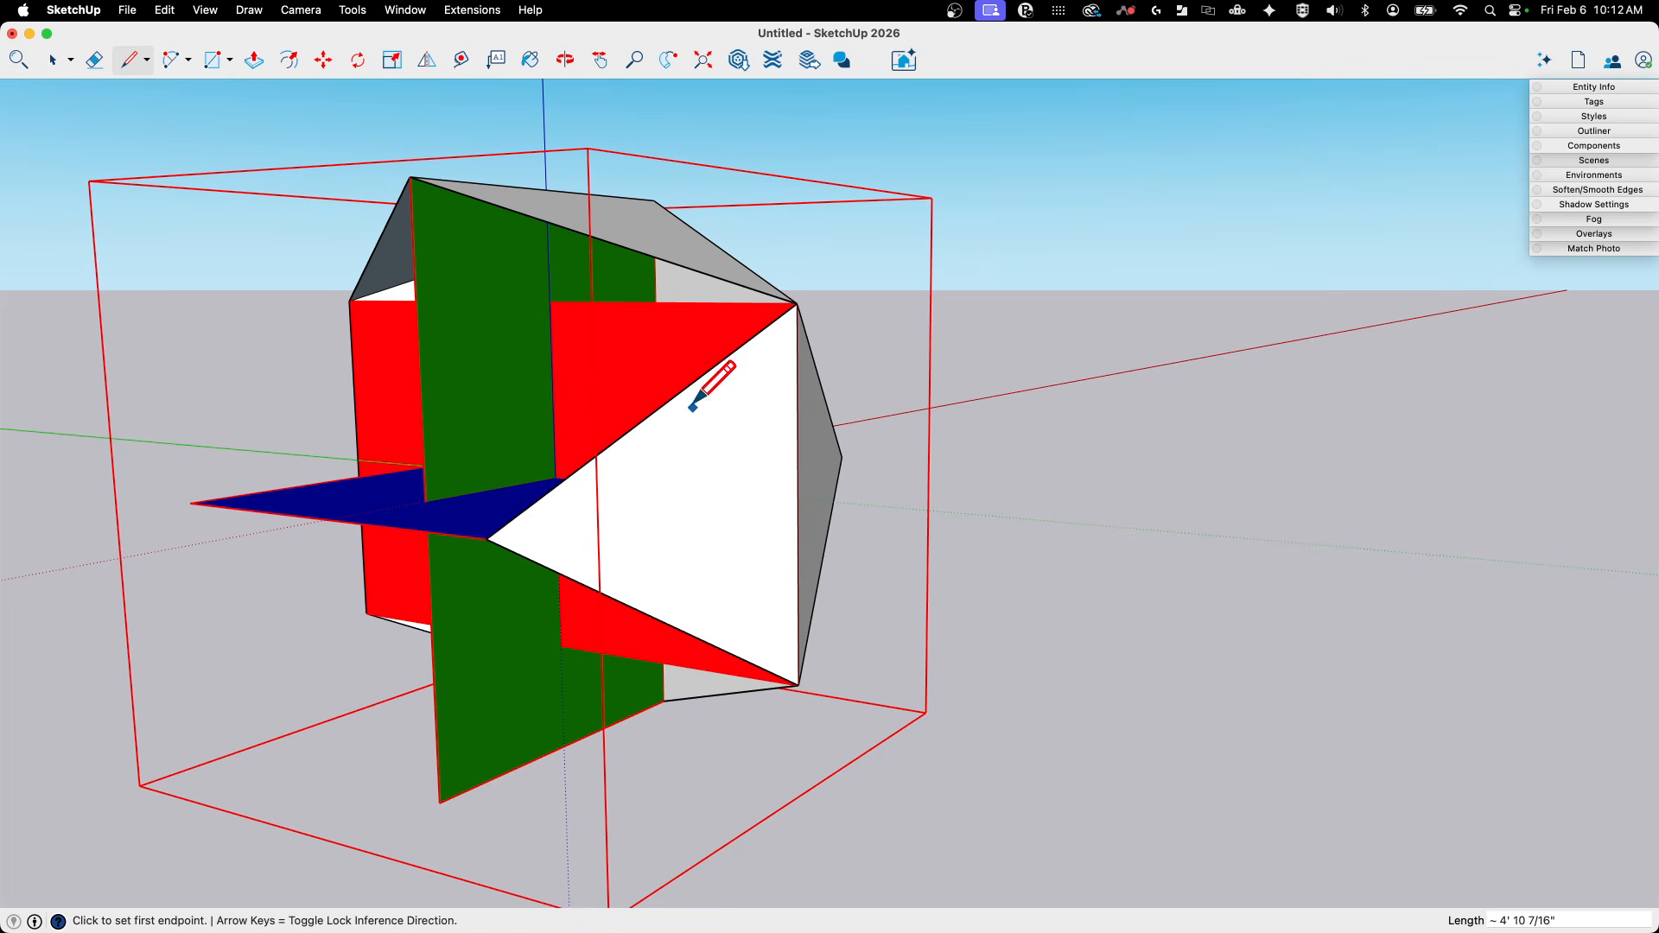
click(493, 534)
click(411, 177)
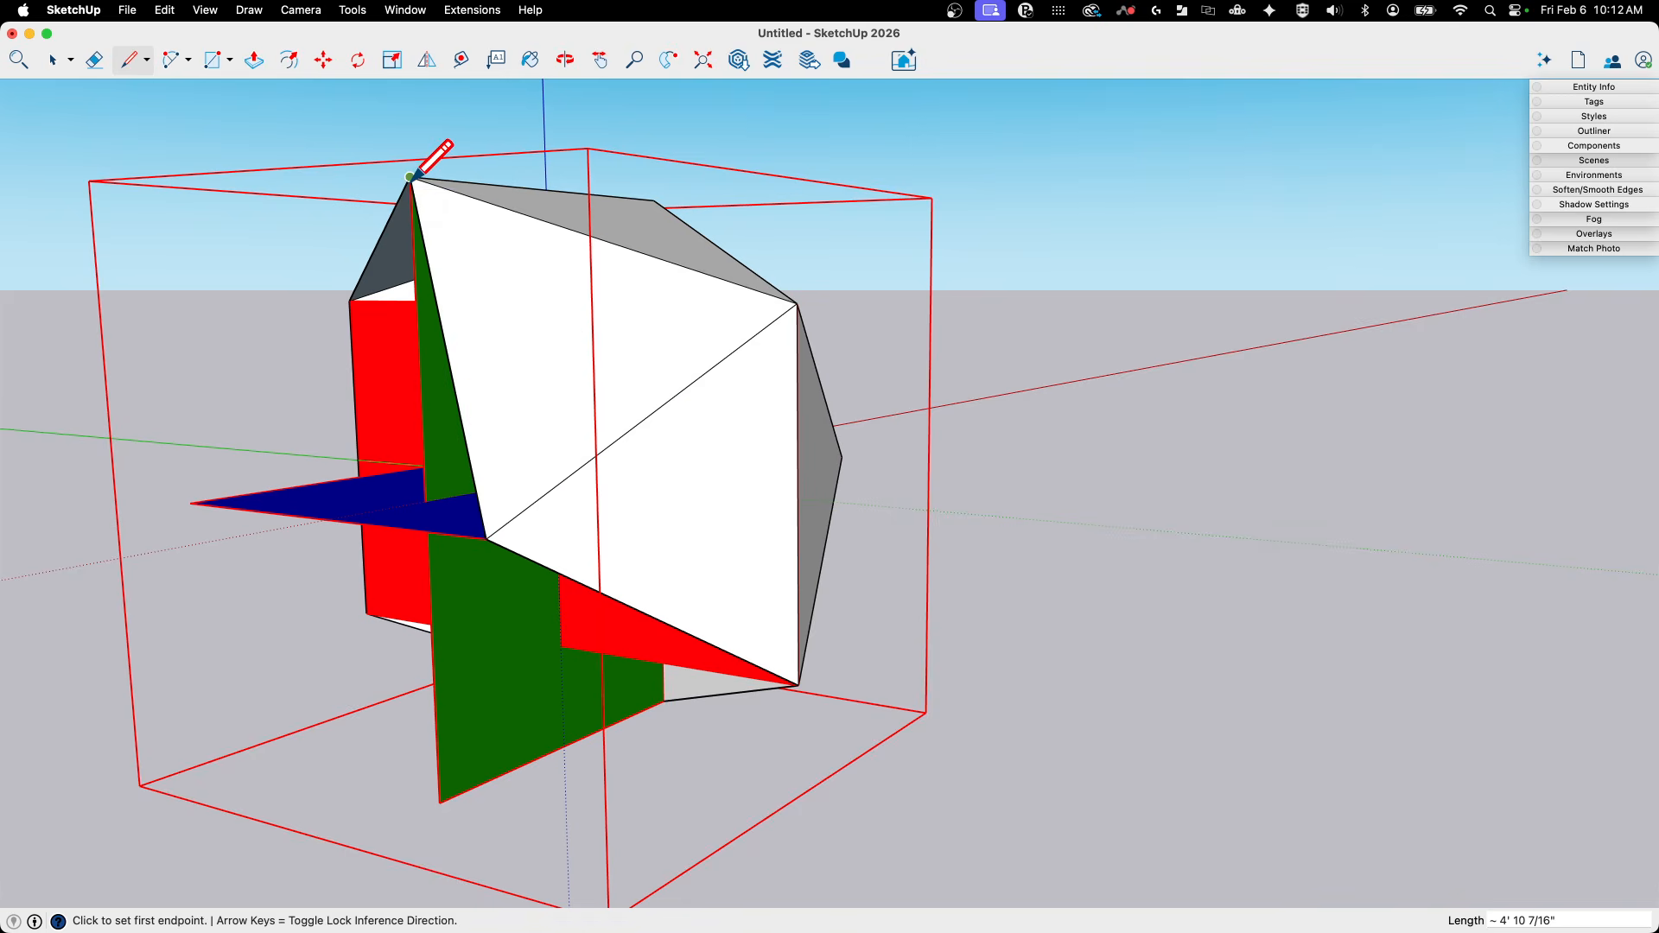
- Draw triangular faces from the green upper corner to the blue rectangle's end edge and to the adjoining blue and red upper corners
middle_drag(438, 155, 749, 294)
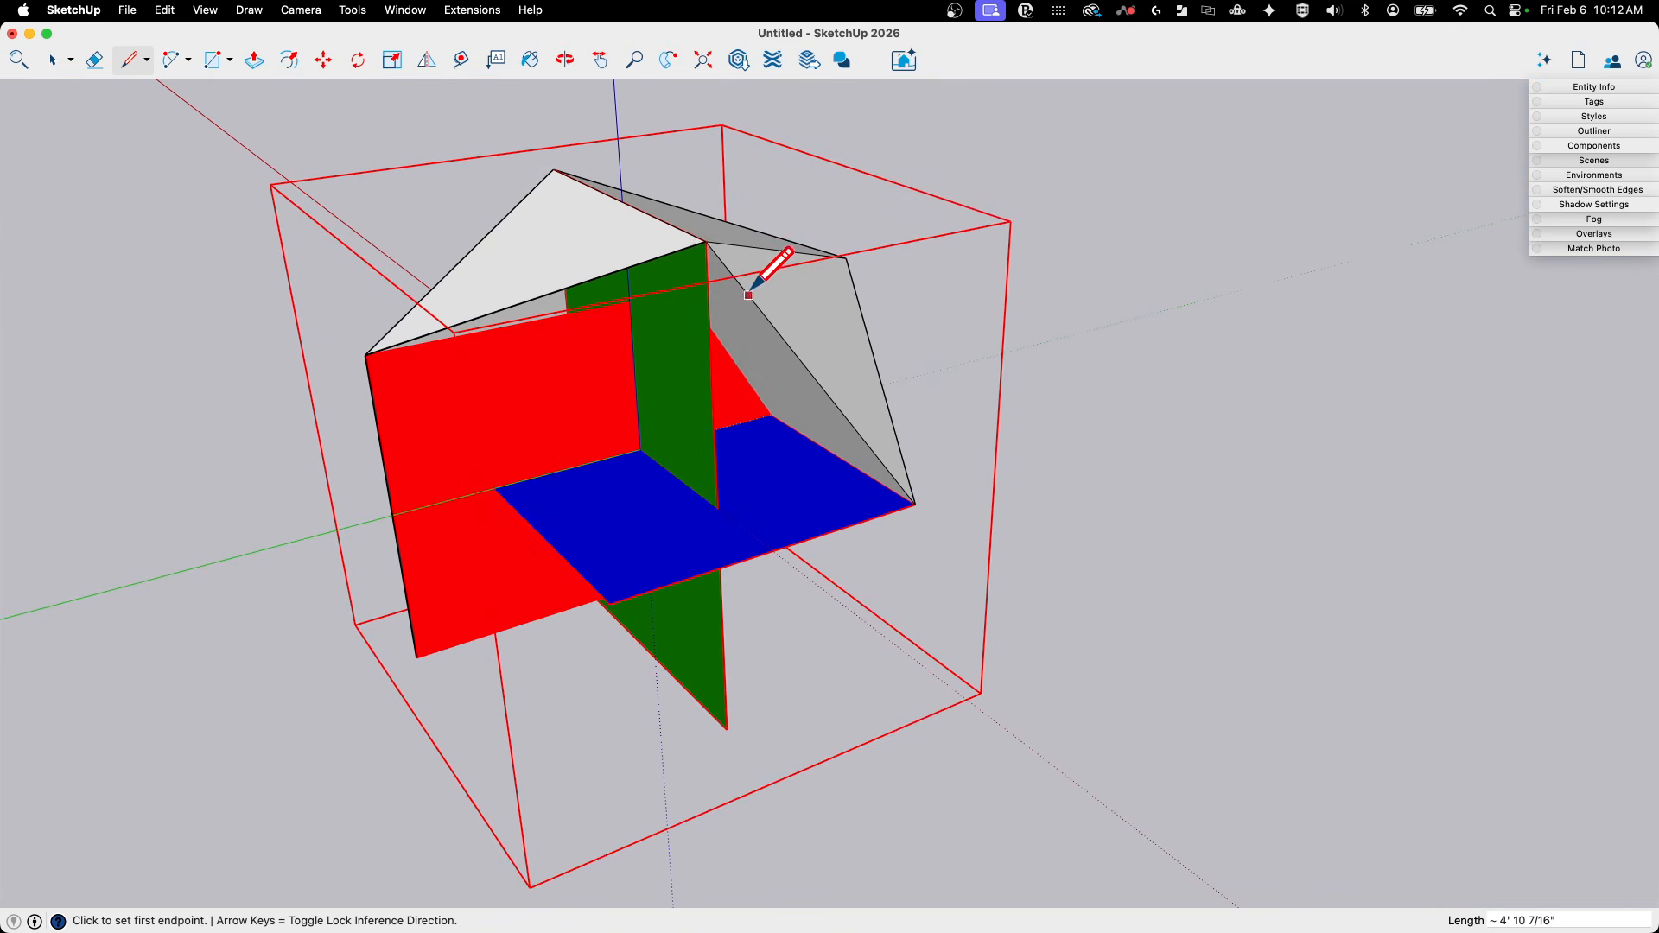
click(706, 242)
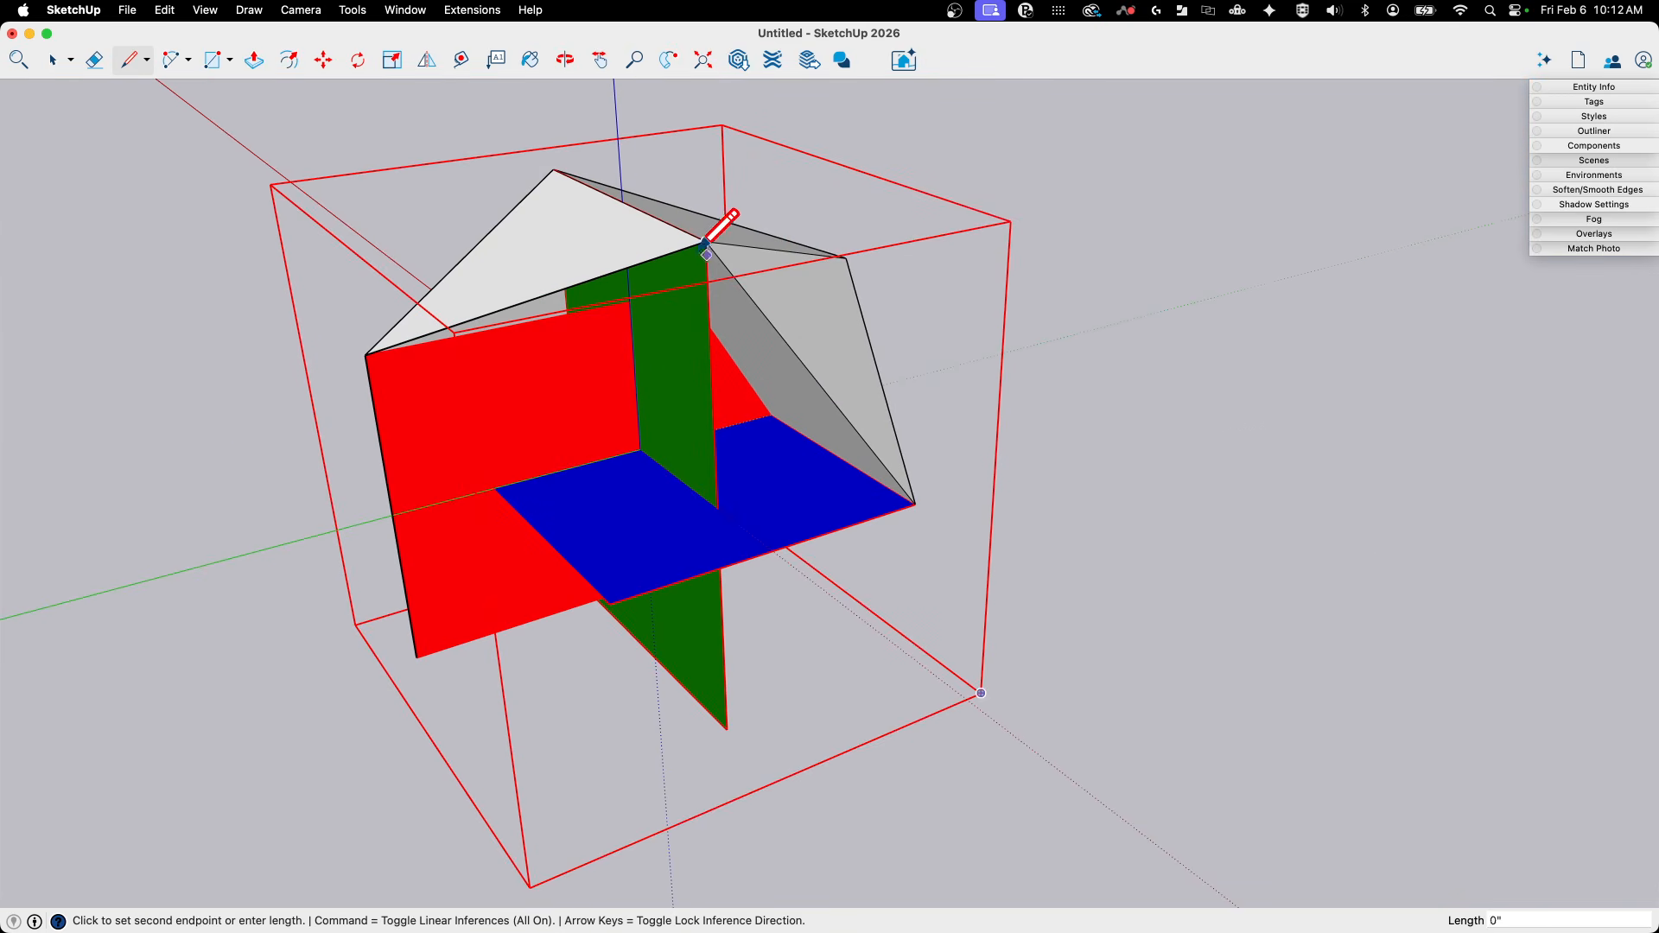
click(915, 504)
middle_drag(915, 504, 740, 659)
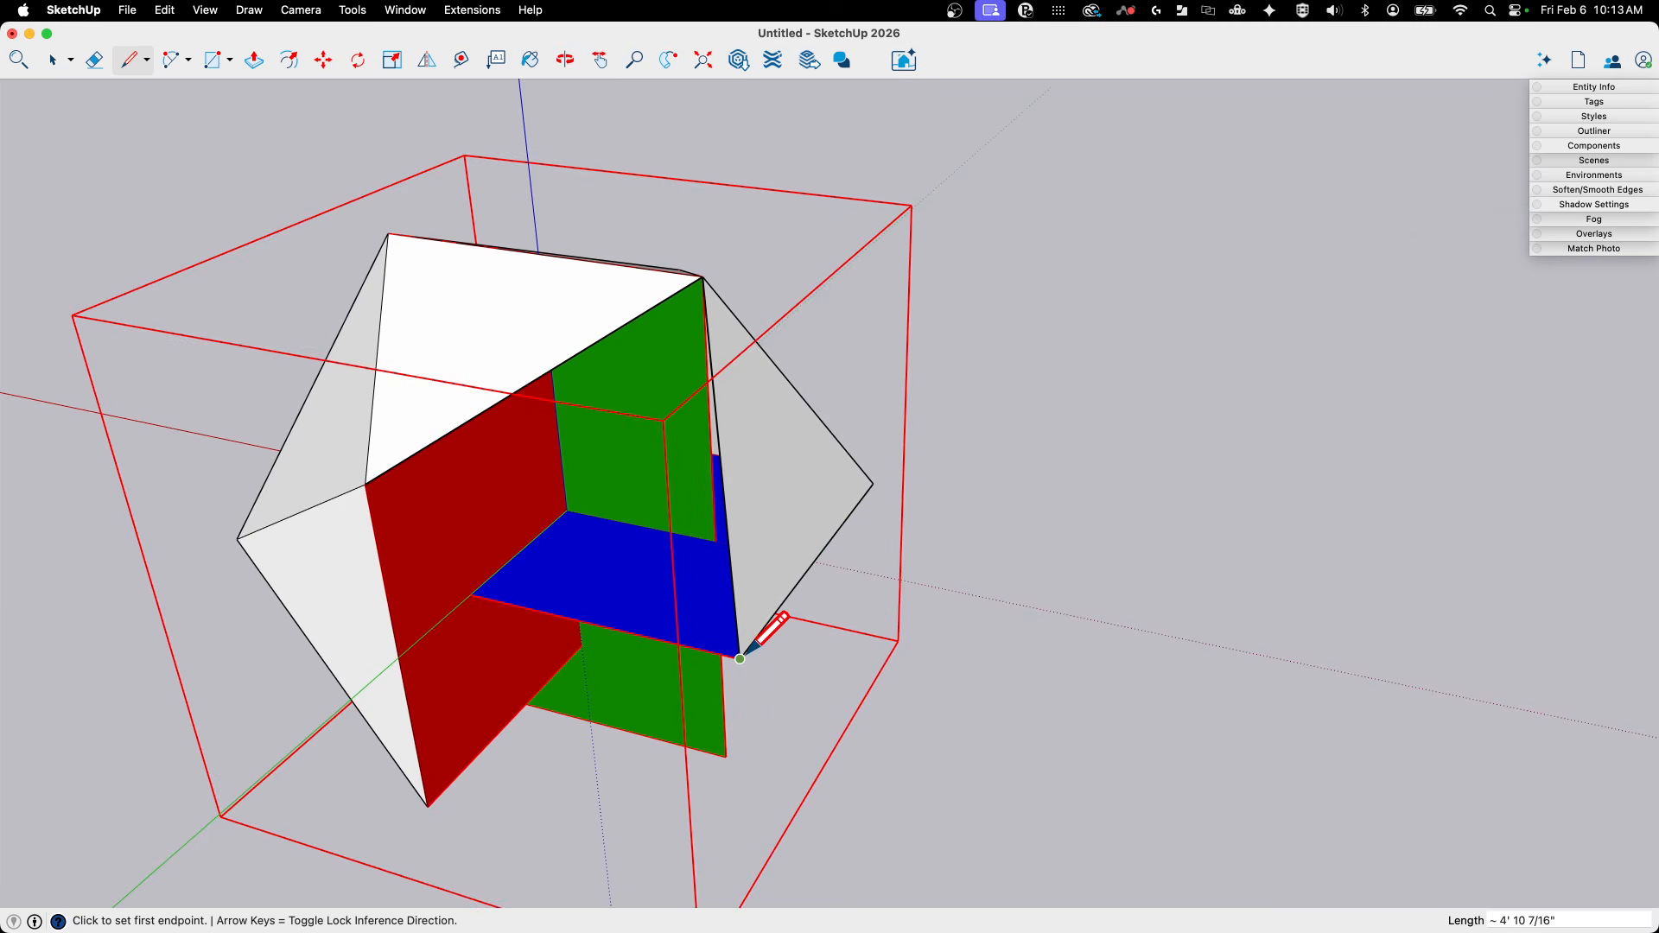
click(366, 485)
- Join the red lower corner to the blue corner to close the triangular face along the red rectangle's remaining vertical side
mouse_move(371, 475)
middle_down()
mouse_move(704, 530)
mouse_move(741, 567)
mouse_move(852, 605)
mouse_move(1029, 637)
mouse_move(889, 593)
middle_up()
key(space)
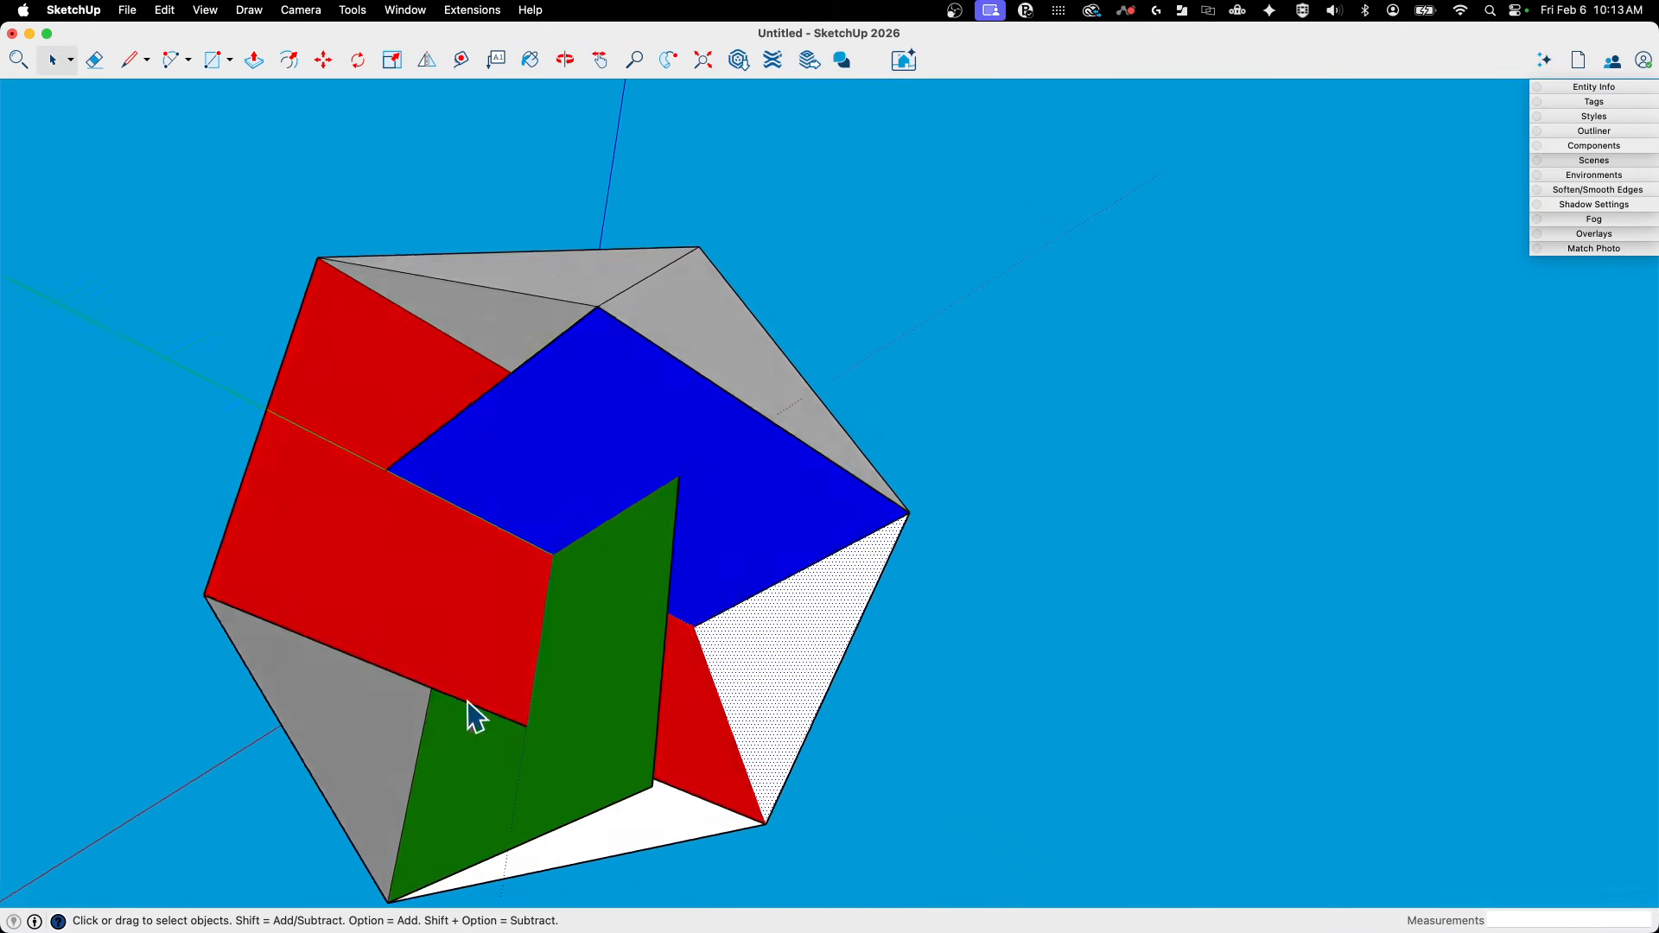
mouse_move(474, 716)
middle_down()
mouse_move(637, 815)
mouse_move(595, 808)
mouse_move(596, 794)
mouse_move(616, 845)
mouse_move(478, 703)
mouse_move(567, 604)
mouse_move(767, 548)
mouse_move(990, 877)
mouse_move(926, 355)
mouse_move(1075, 703)
mouse_move(882, 775)
mouse_move(726, 689)
mouse_move(956, 238)
mouse_move(855, 326)
mouse_move(741, 475)
middle_up()
key(l)
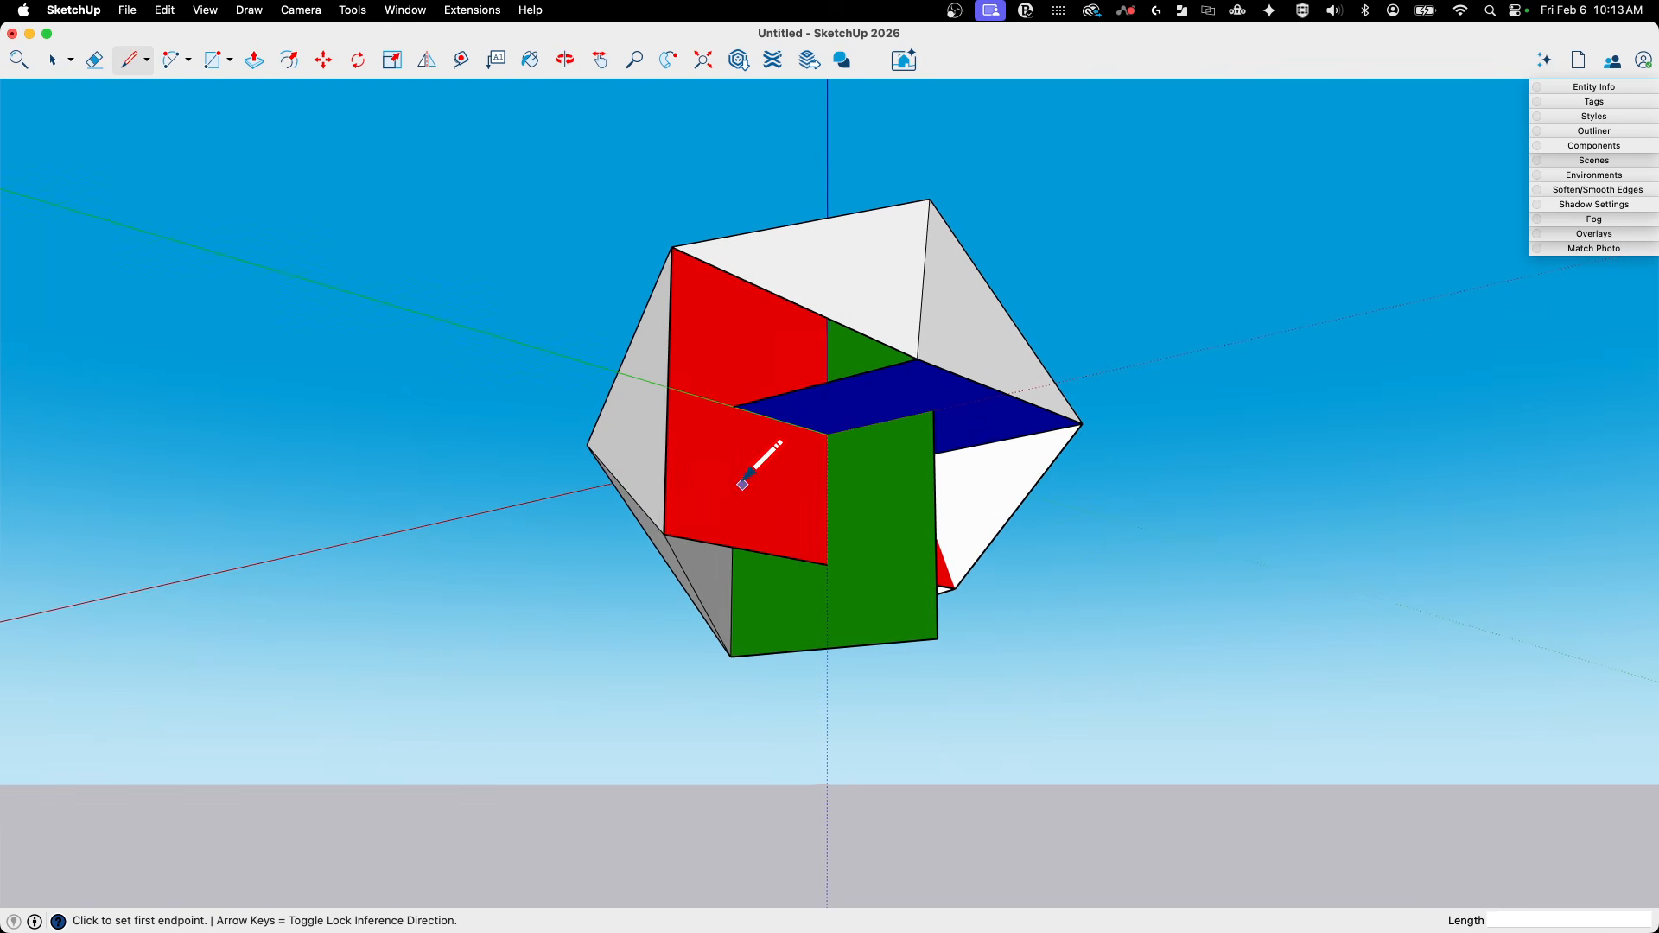
click(665, 533)
click(916, 358)
- Draw edges from the blue corners to the green lower corner and along the green bottom edge to form the underside faces
middle_drag(916, 358, 893, 385)
click(878, 392)
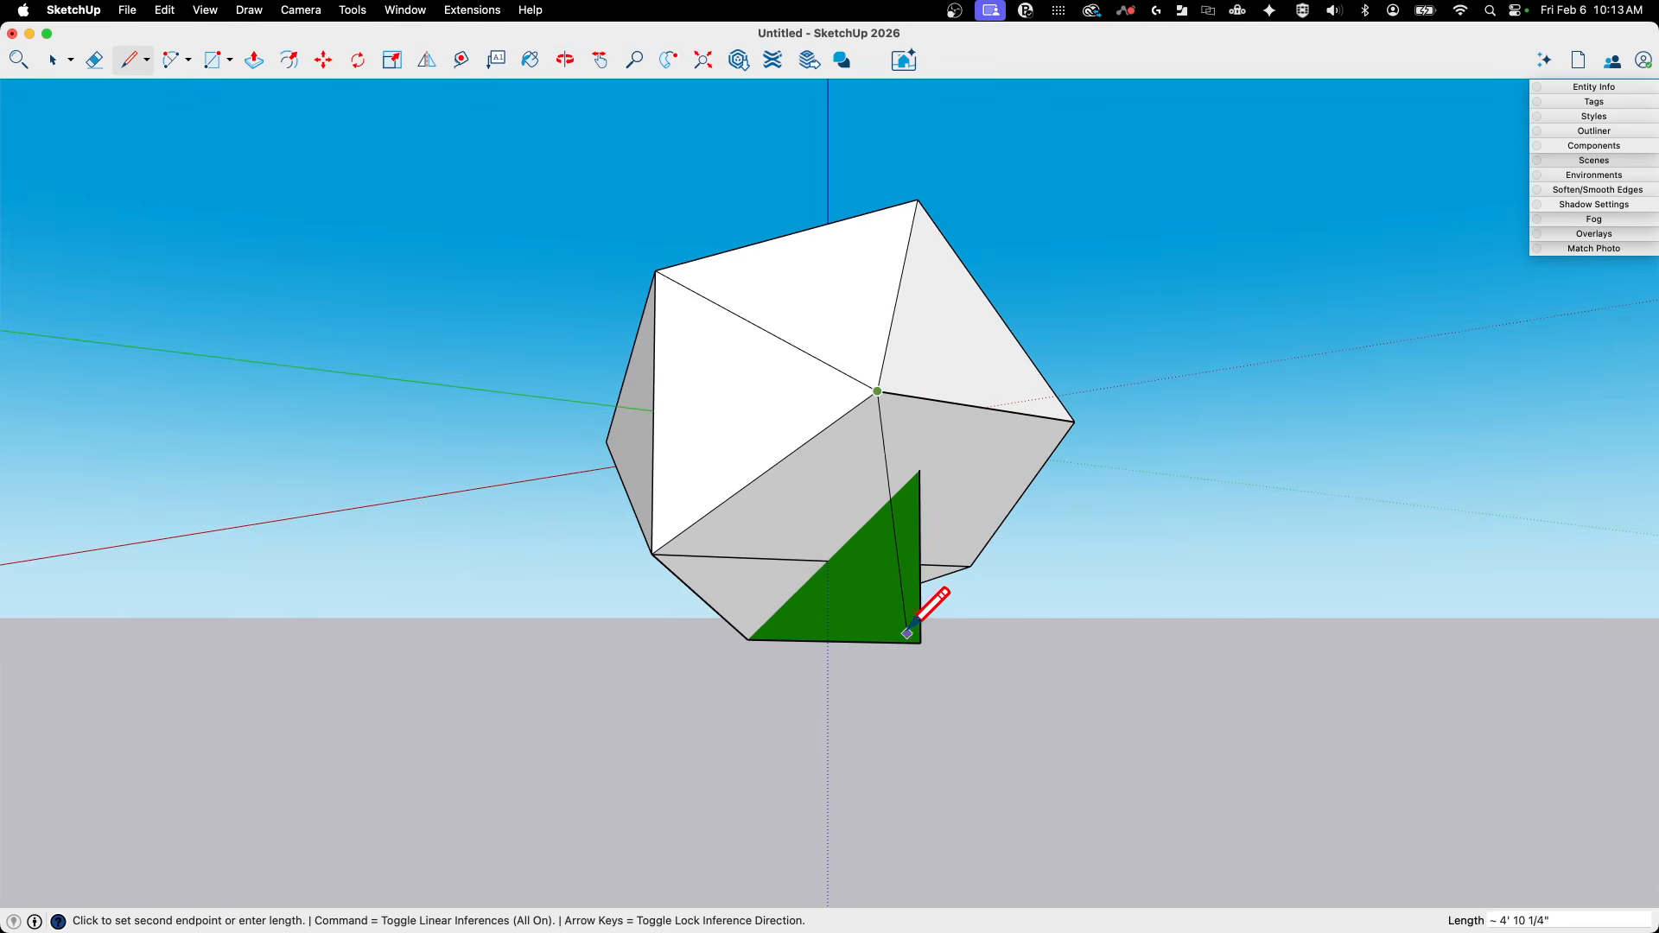
click(748, 640)
middle_drag(749, 640, 748, 522)
click(791, 488)
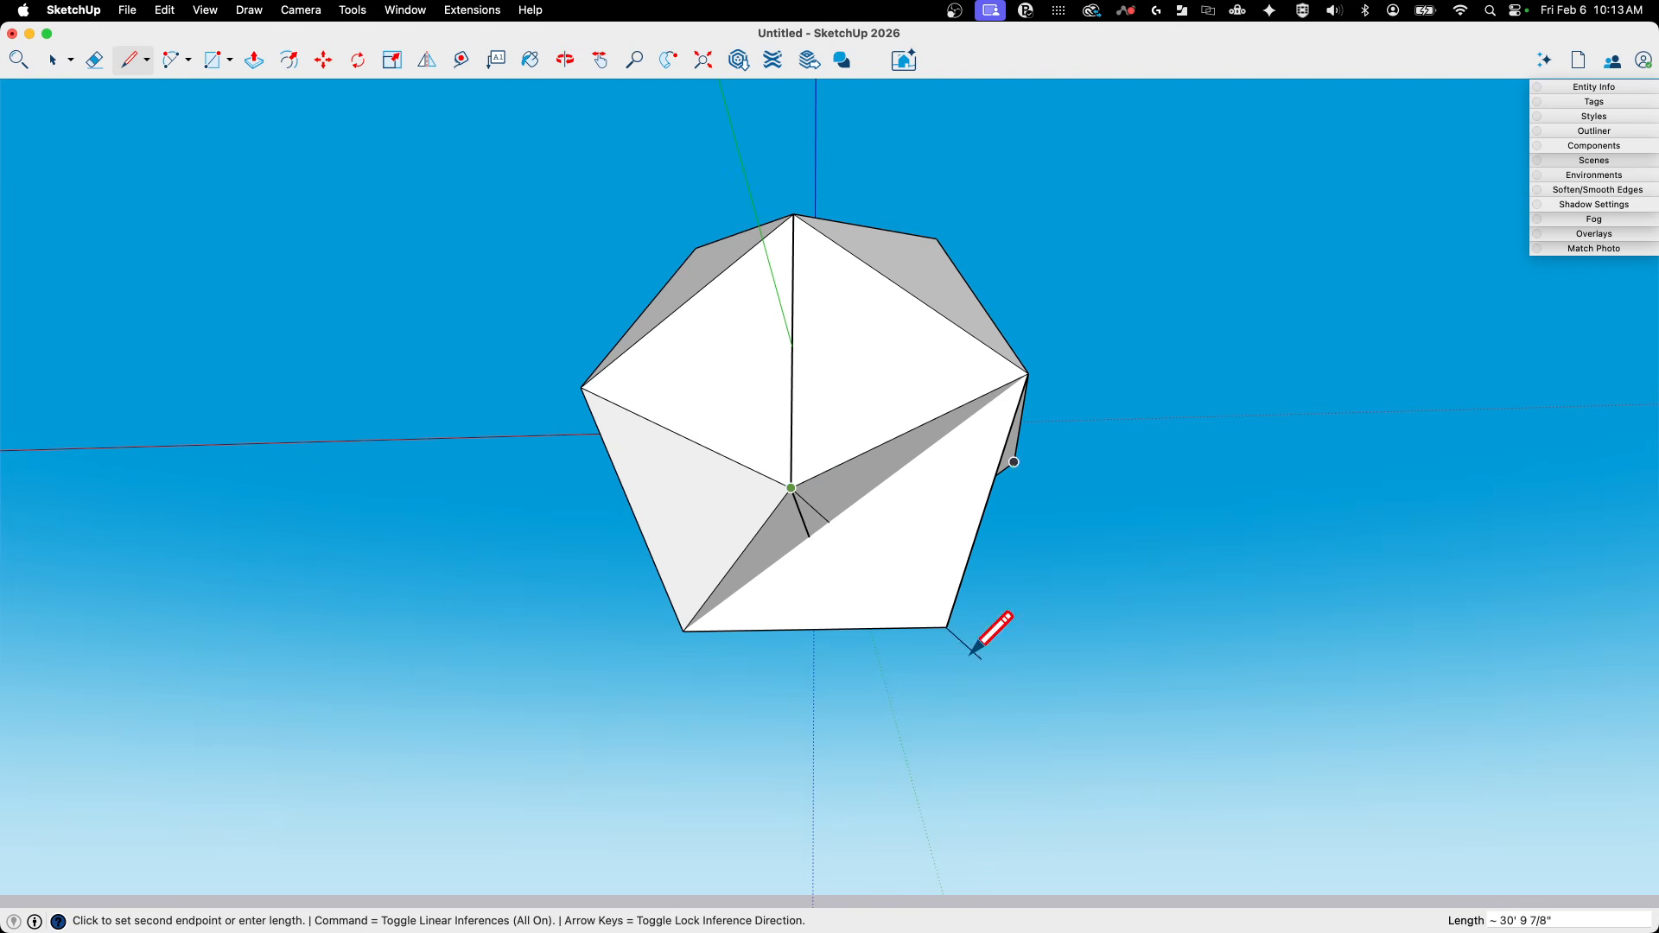
click(948, 625)
- Close the icosahedron by joining the remaining green lower corner to the blue corner and to the red lower corner
middle_drag(948, 625, 881, 593)
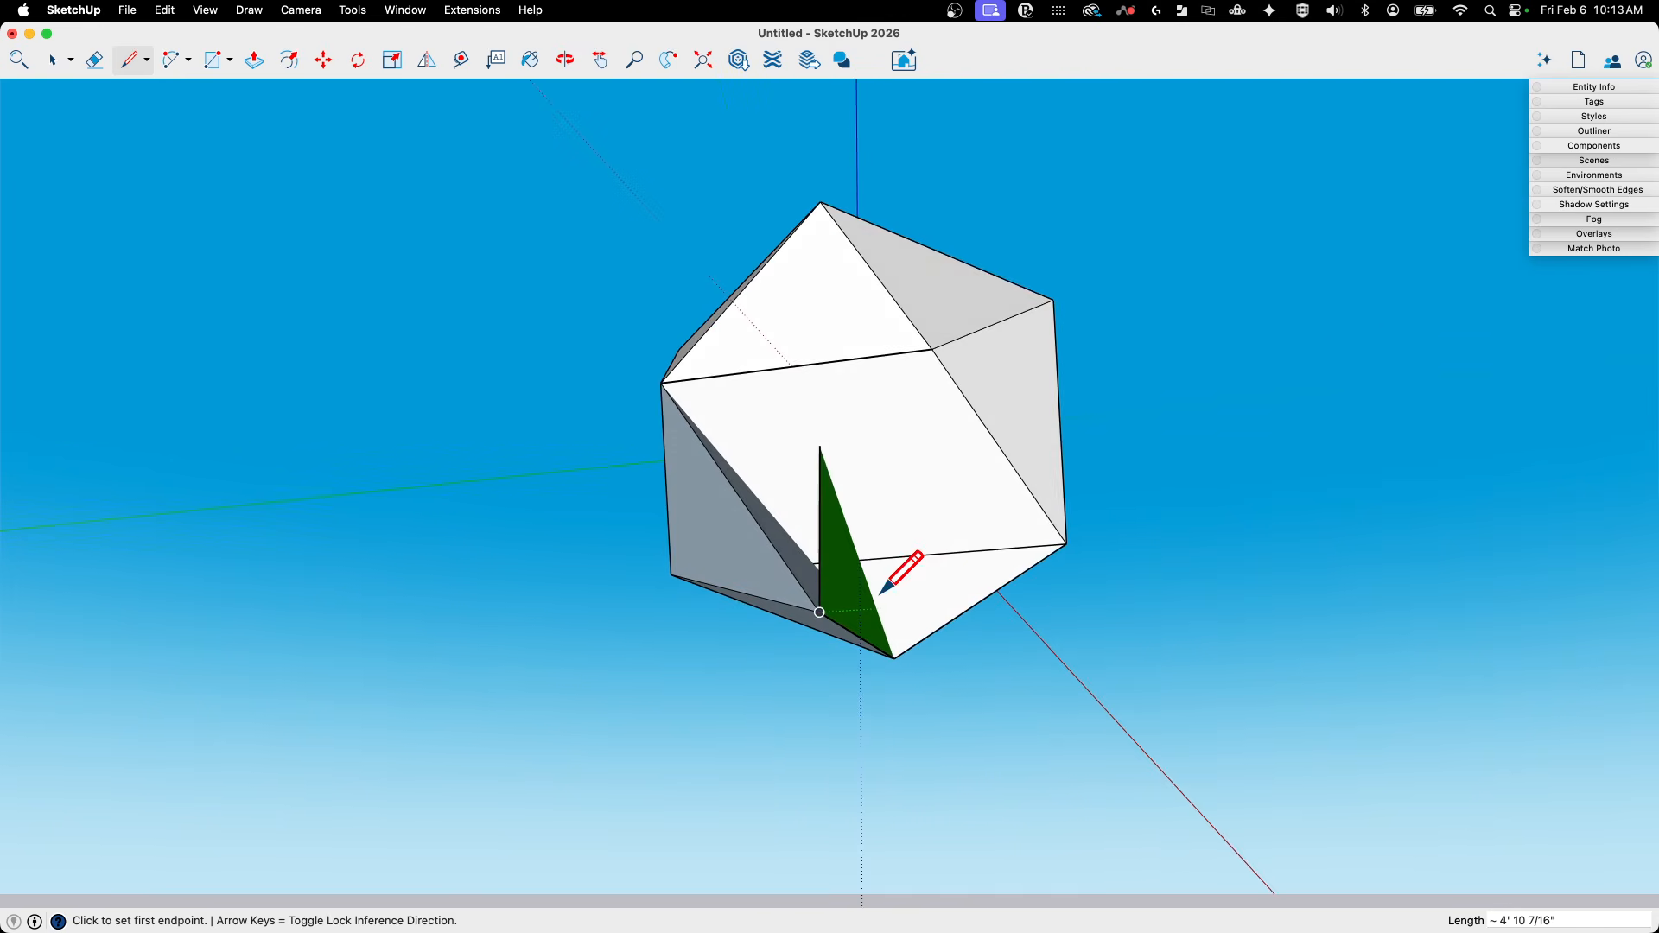
click(820, 612)
click(934, 347)
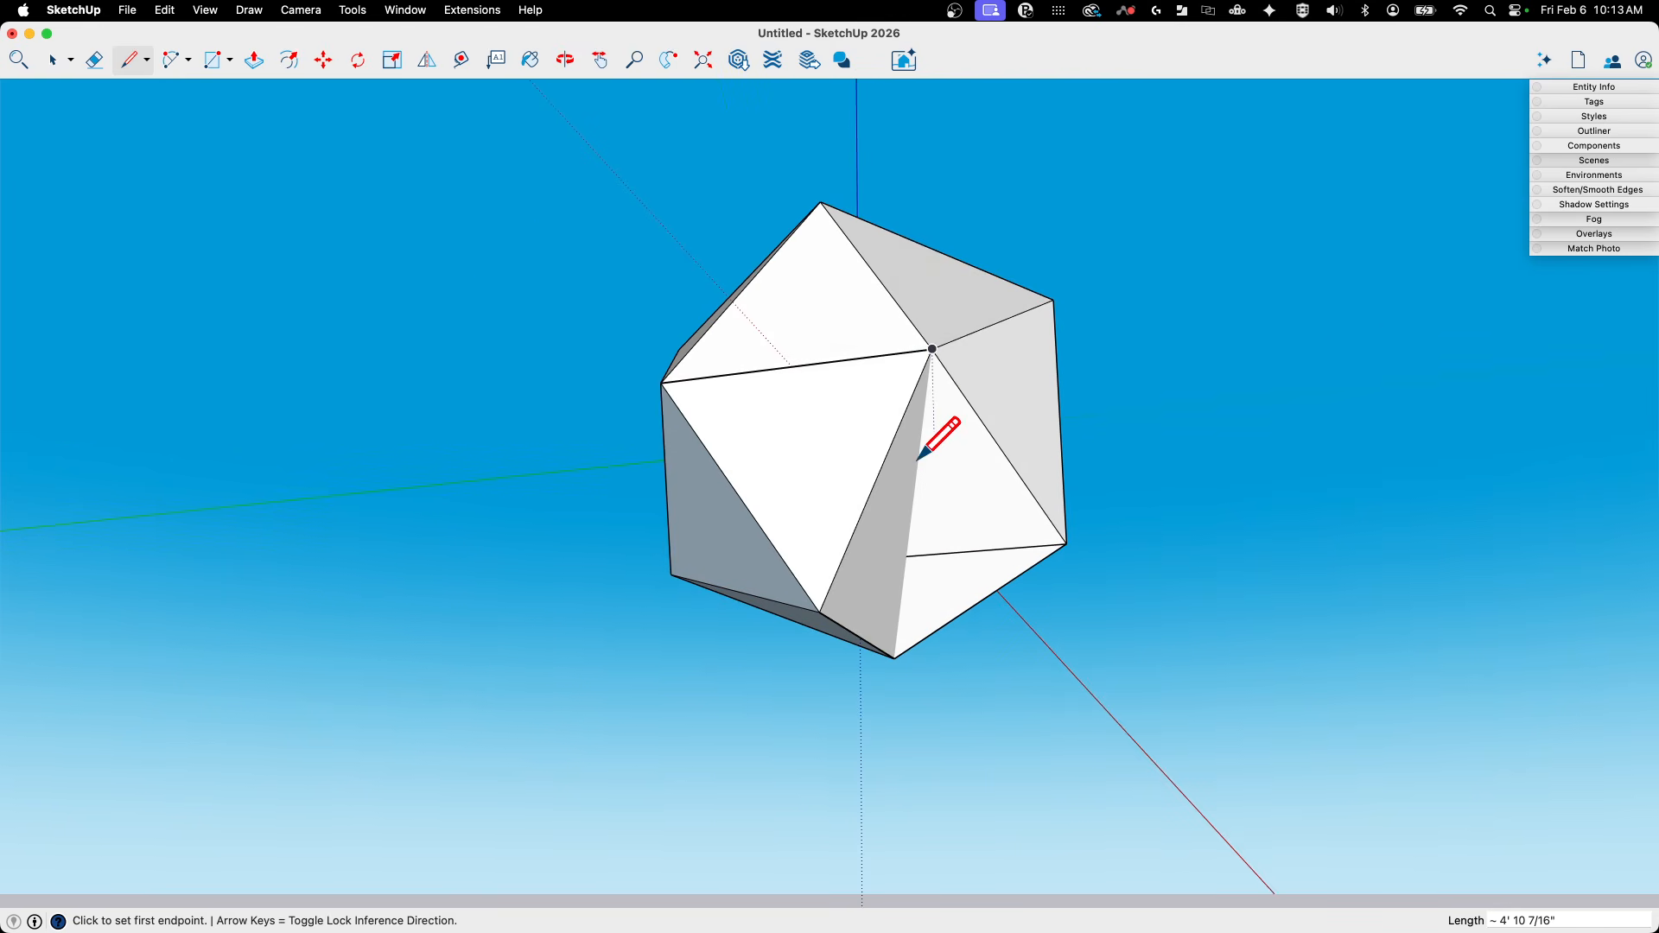
click(820, 612)
click(1067, 544)
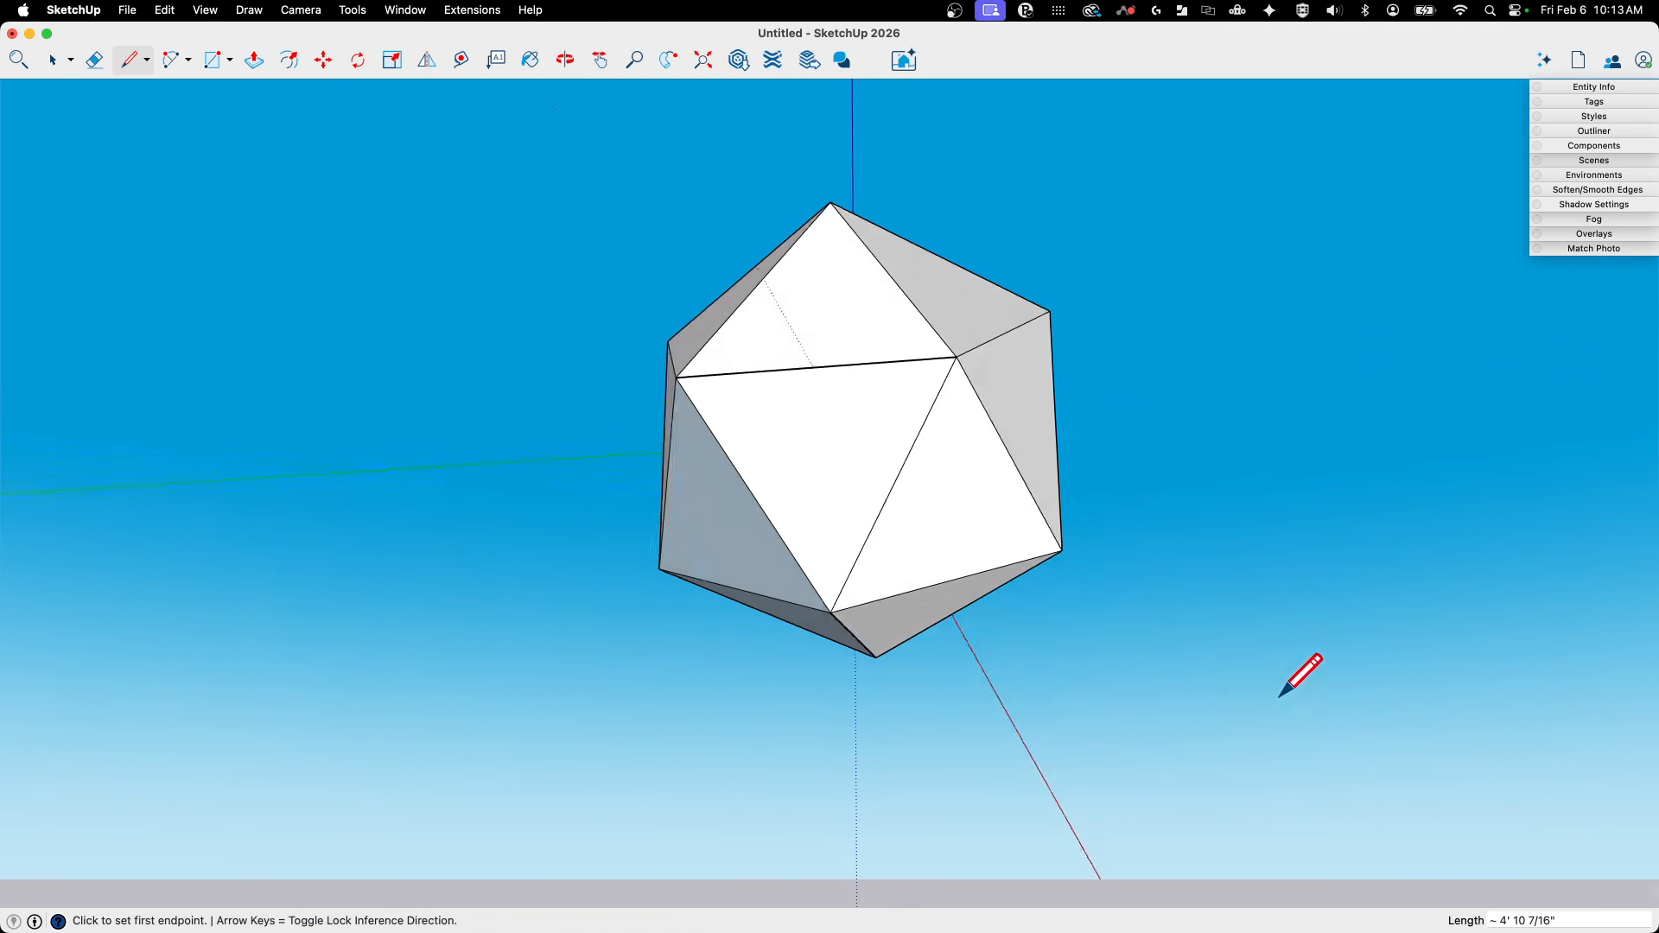
- Select the two blue-shaded triangles on the icosahedron and reverse their faces
key(space)
middle_drag(1297, 674, 682, 641)
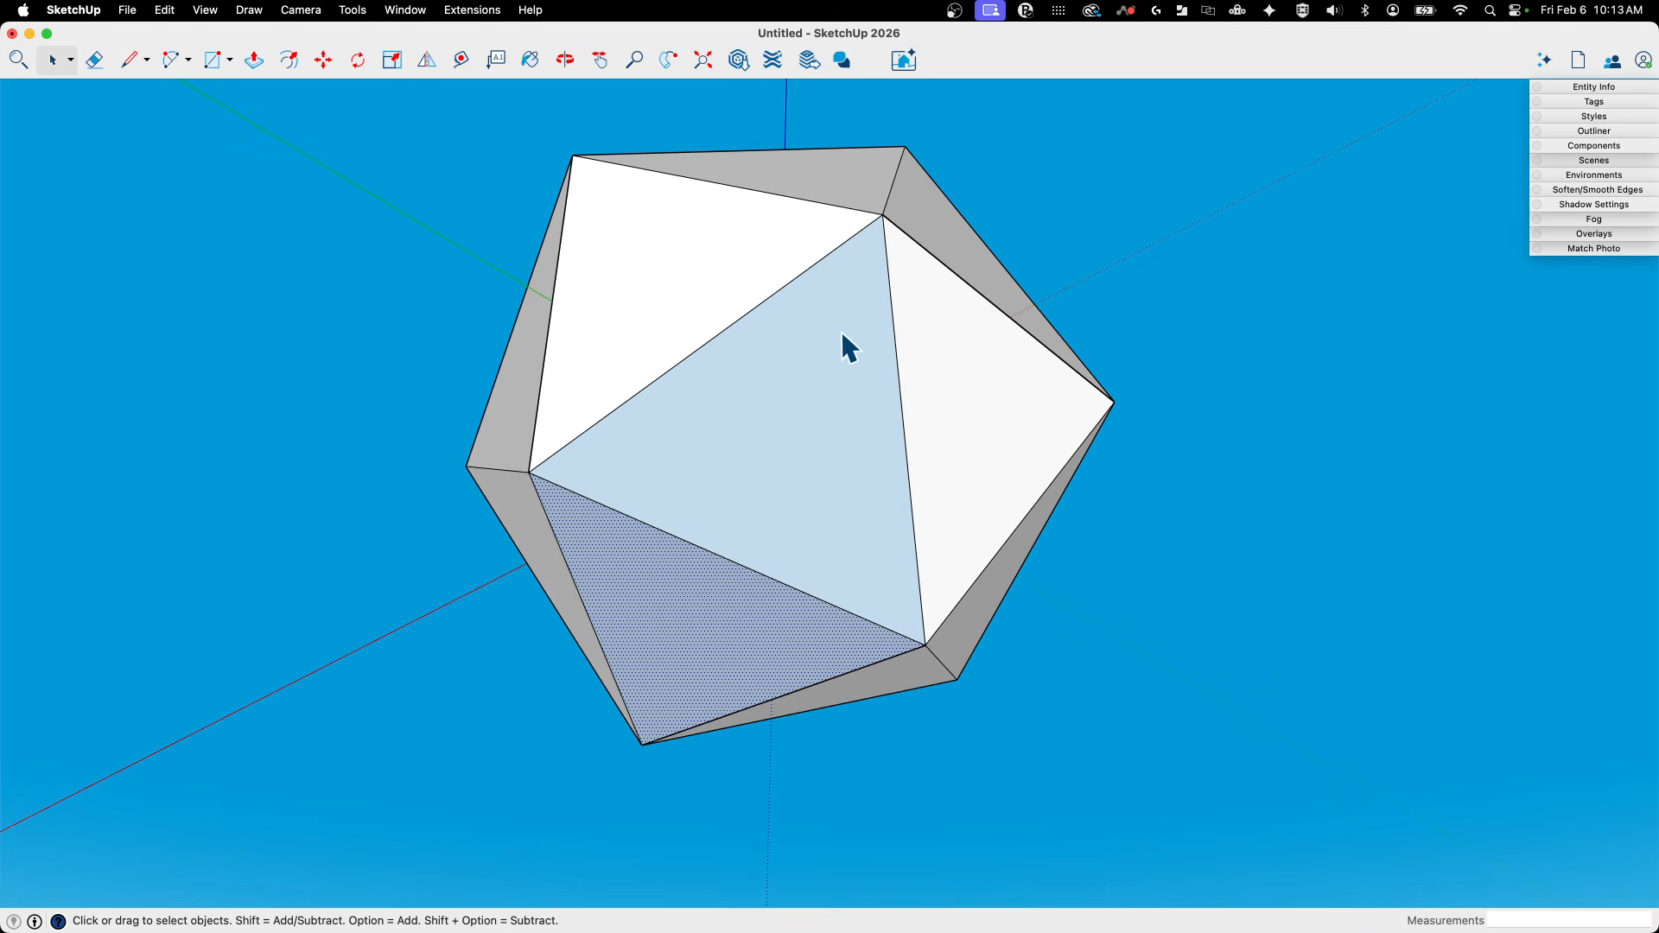
middle_drag(800, 291, 1070, 458)
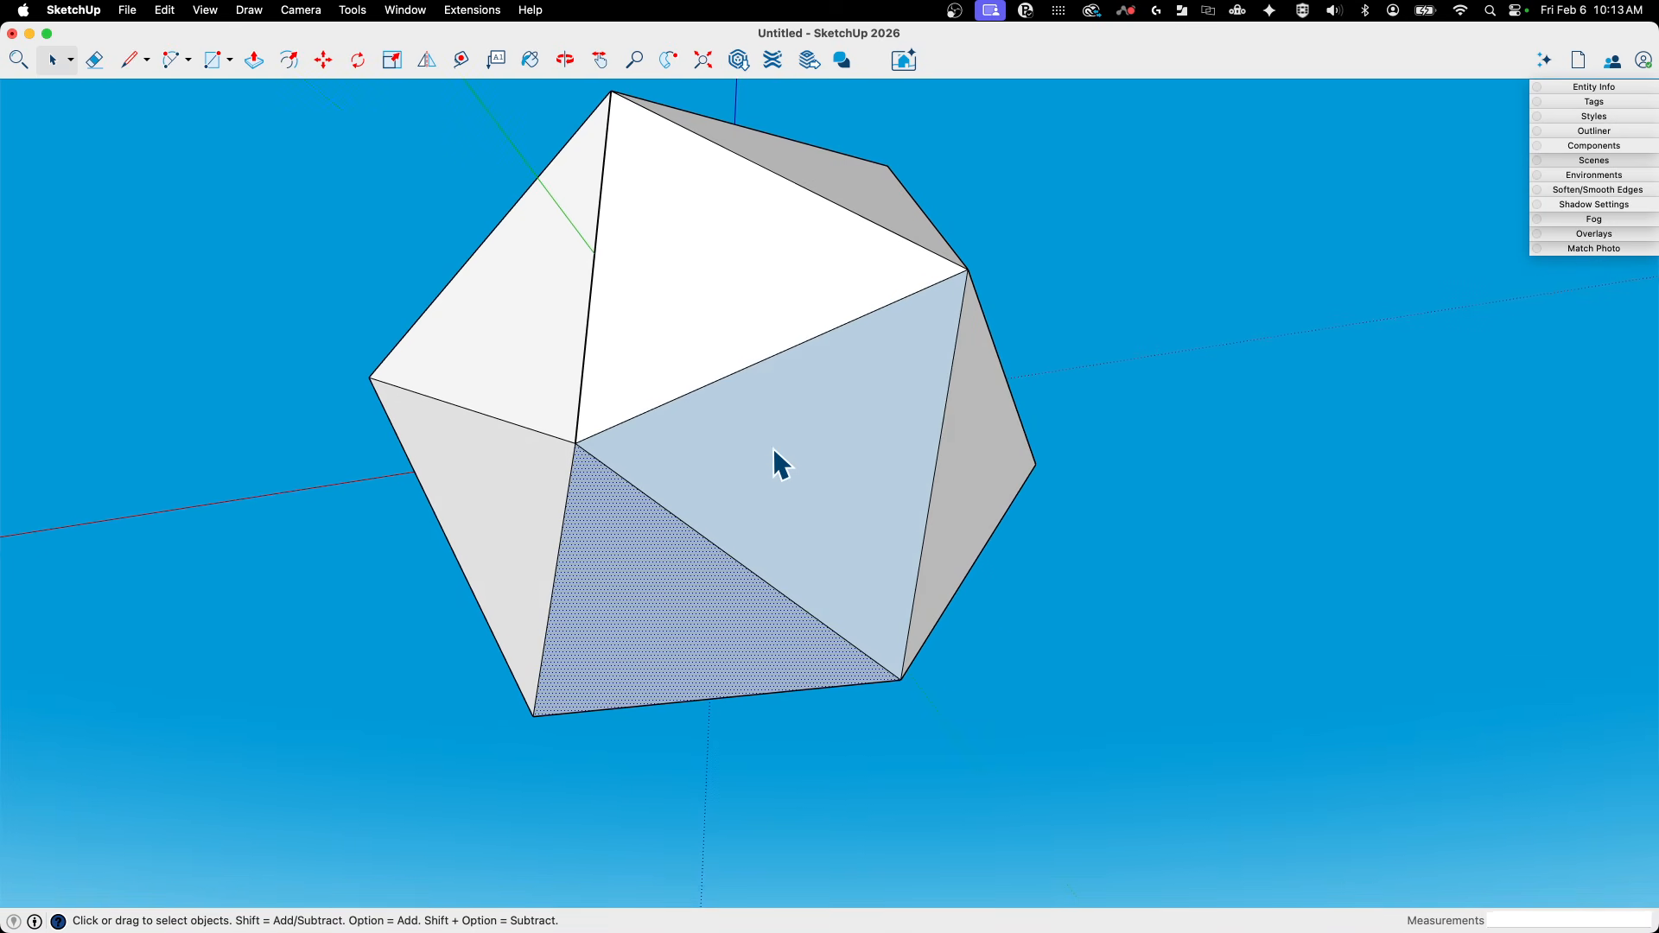
shift+click(758, 470)
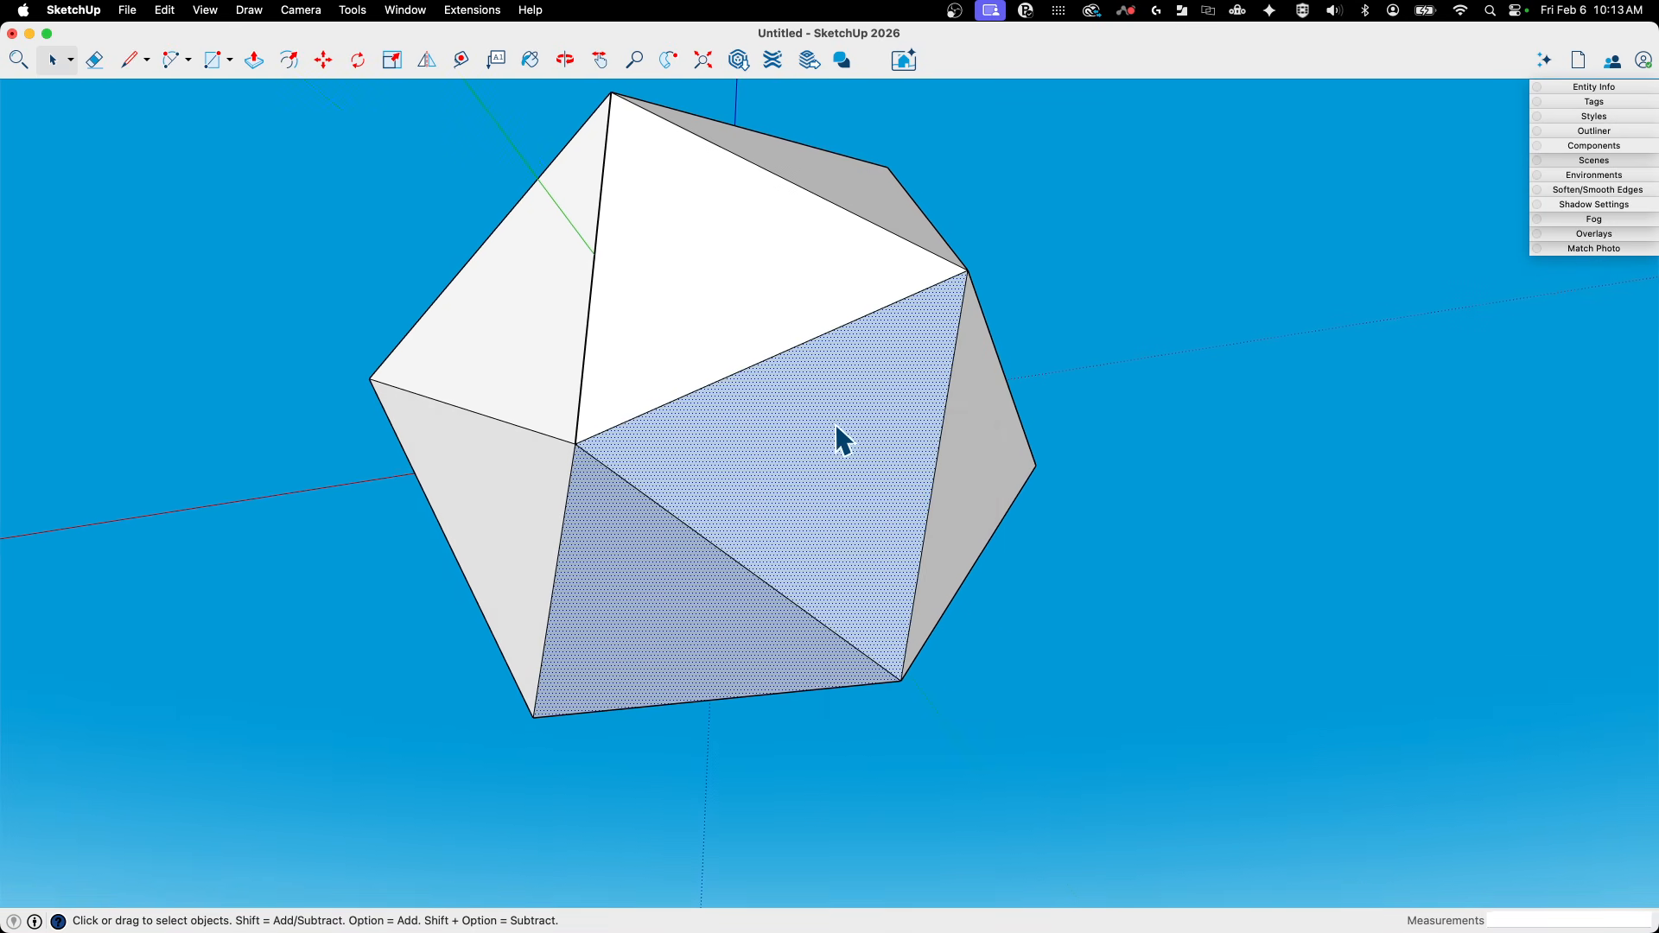
right_click(836, 426)
click(900, 634)
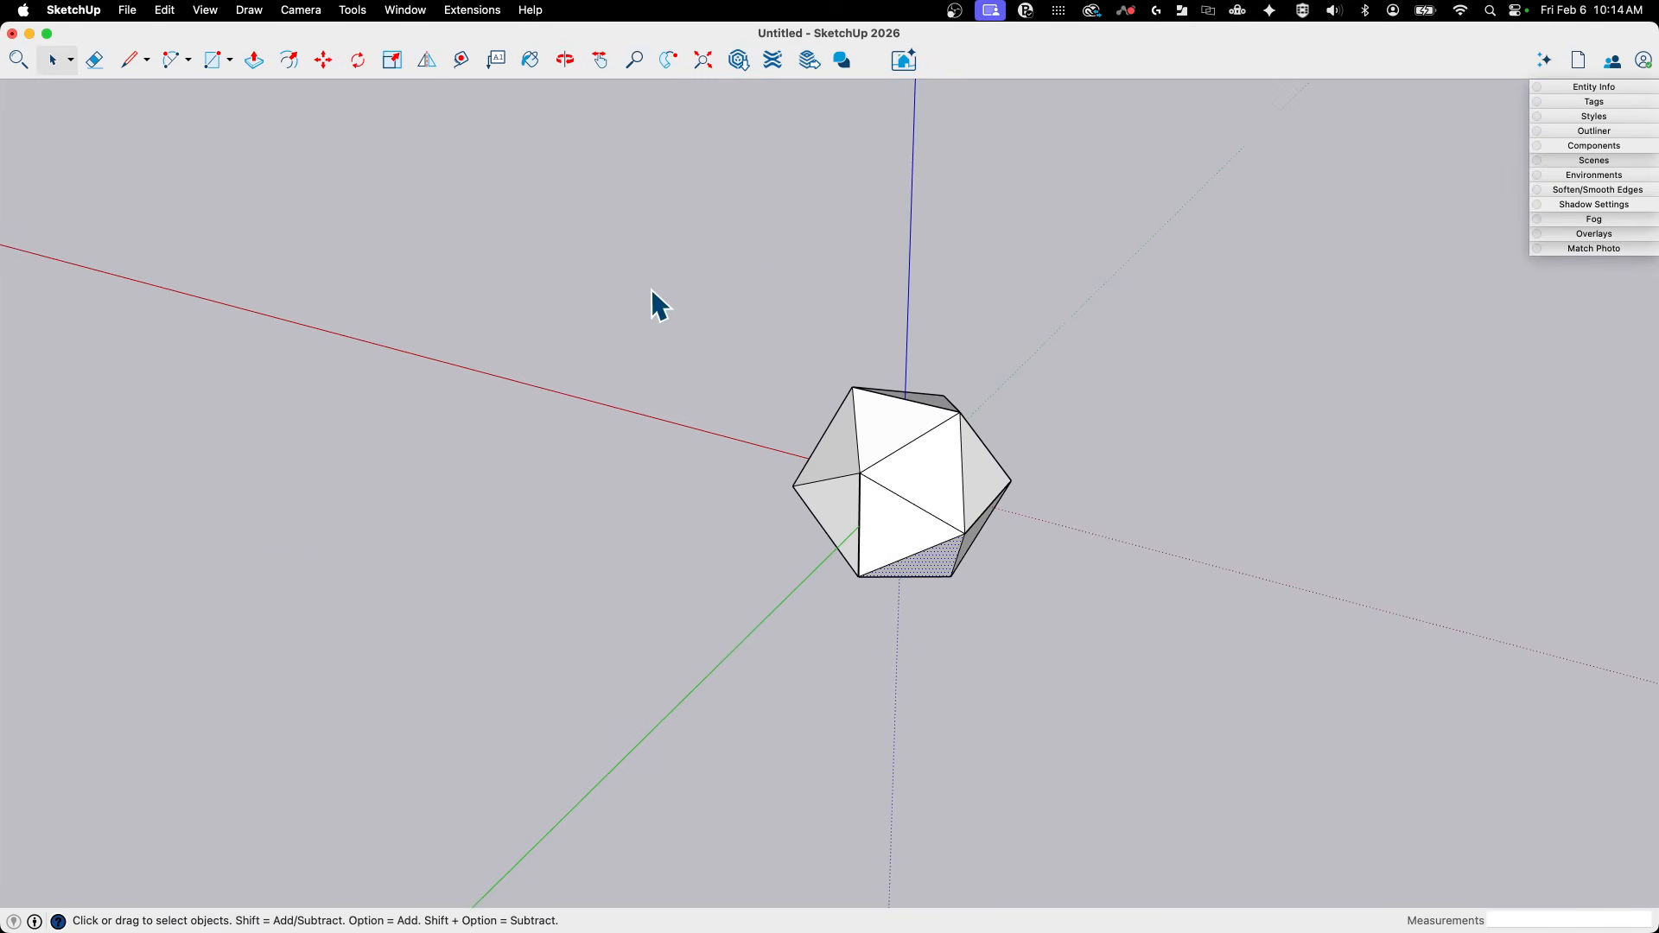
- Select the whole icosahedron and move it about 11 feet along the red axis, away from the coloured rectangles
drag(652, 290, 1175, 733)
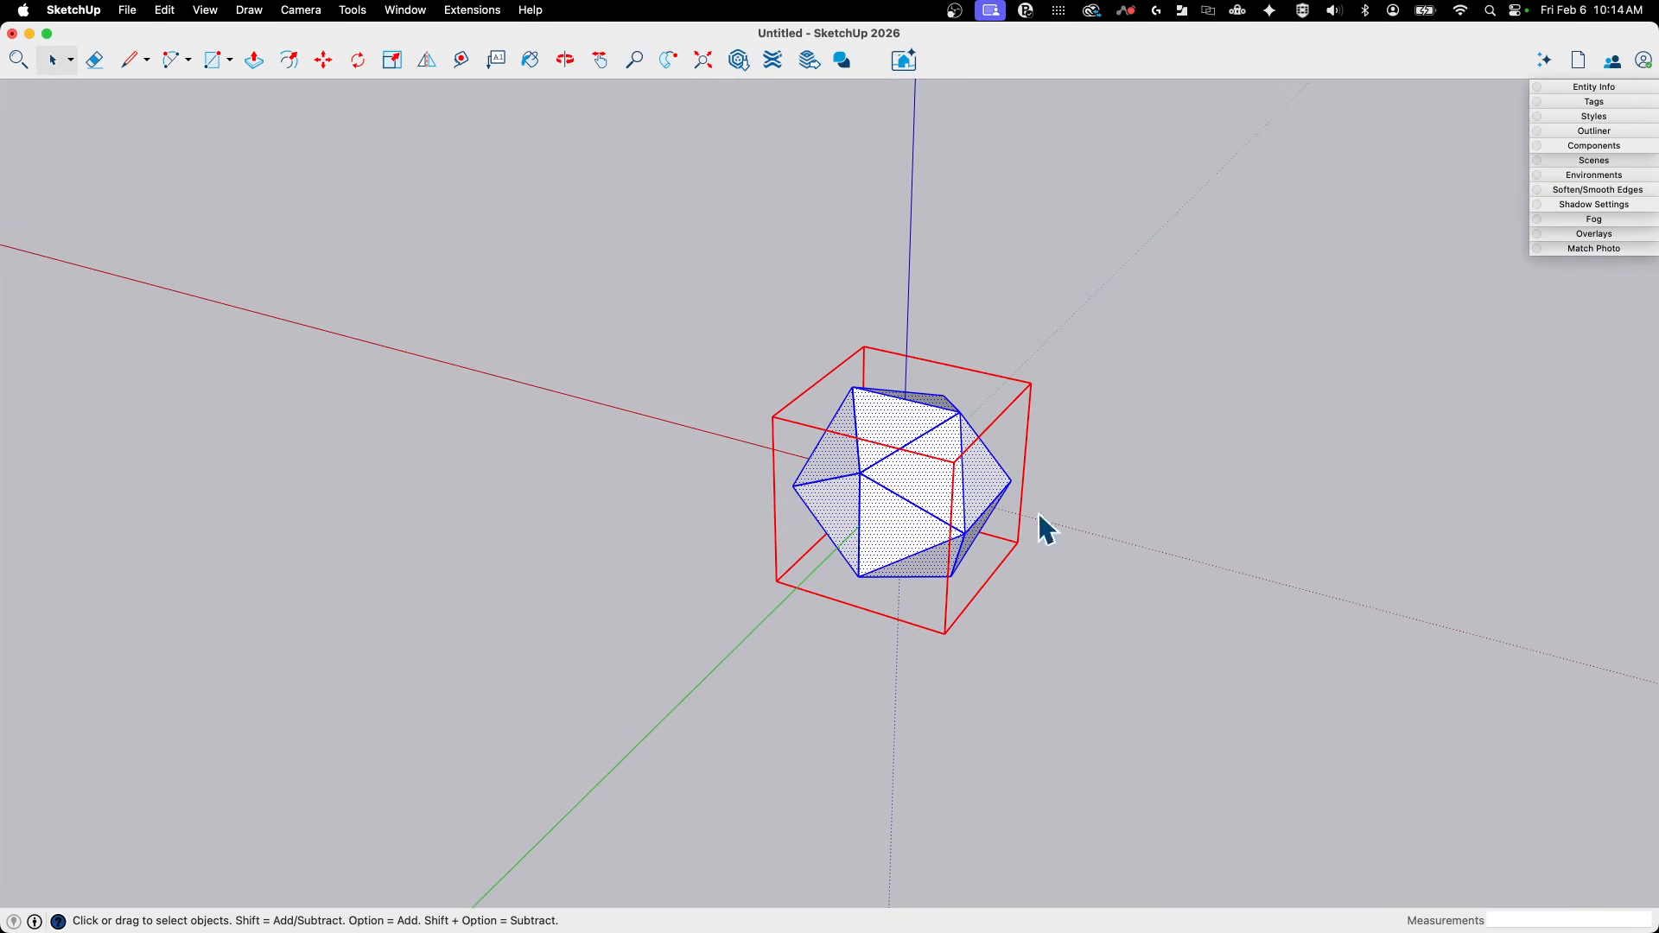
click(1311, 728)
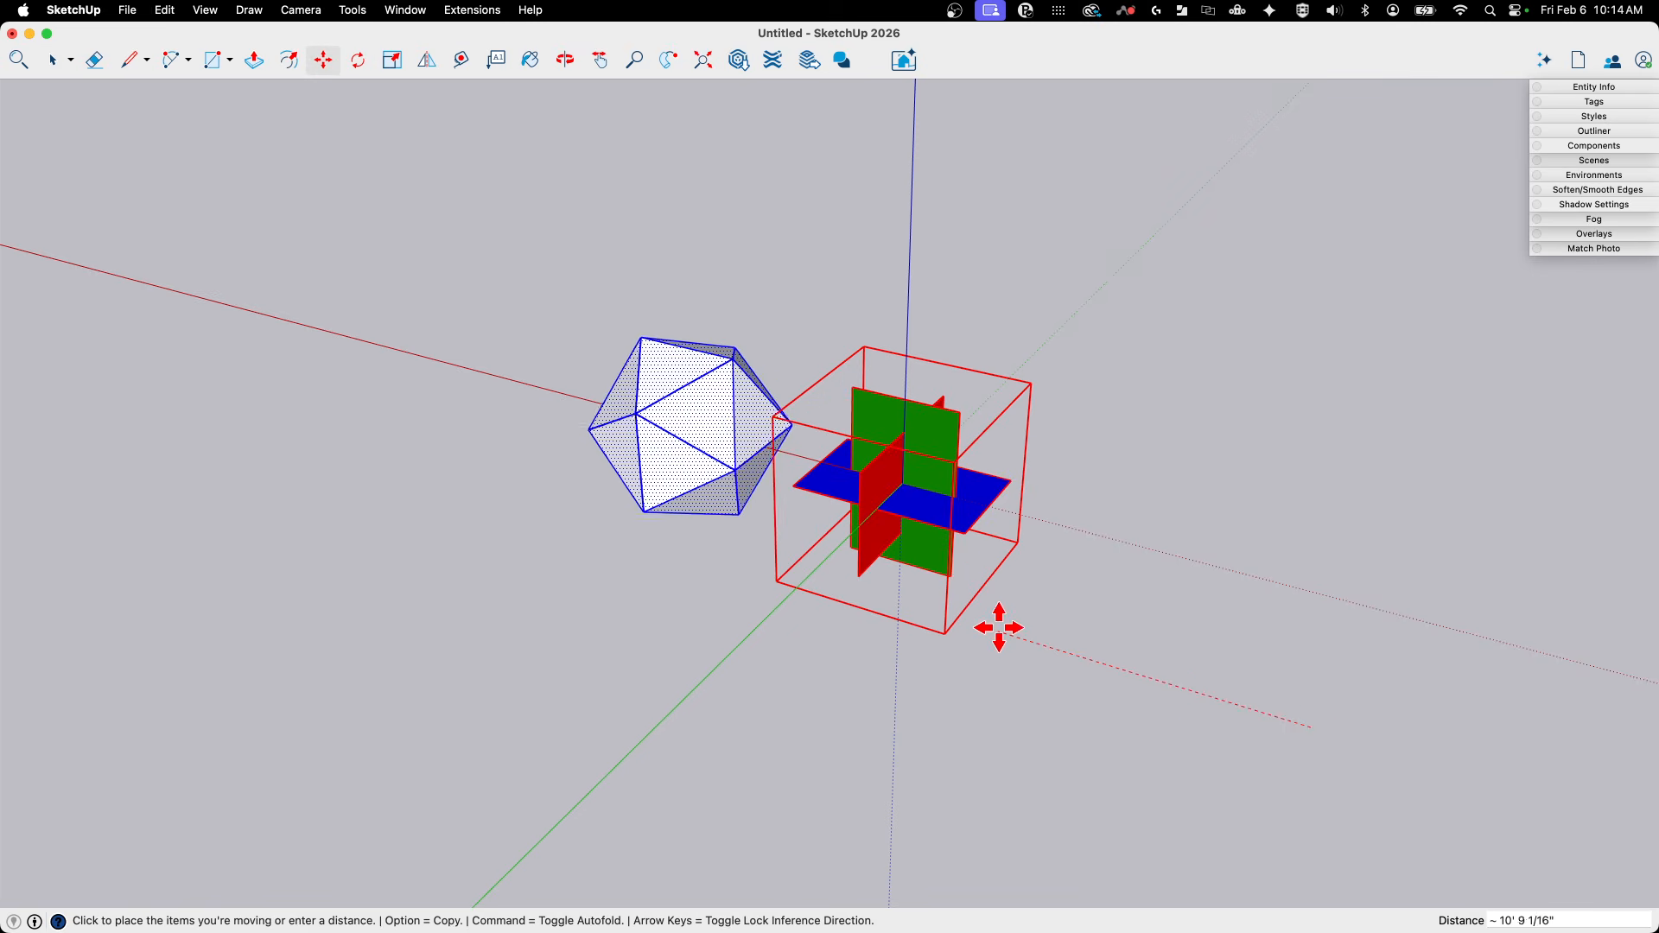
middle_drag(977, 621, 1023, 154)
- Try to move the group of coloured rectangles and check whether it is locked
scroll(1052, 619, up, 5)
key(space)
middle_drag(857, 196, 1078, 541)
scroll(851, 416, down, 4)
click(869, 360)
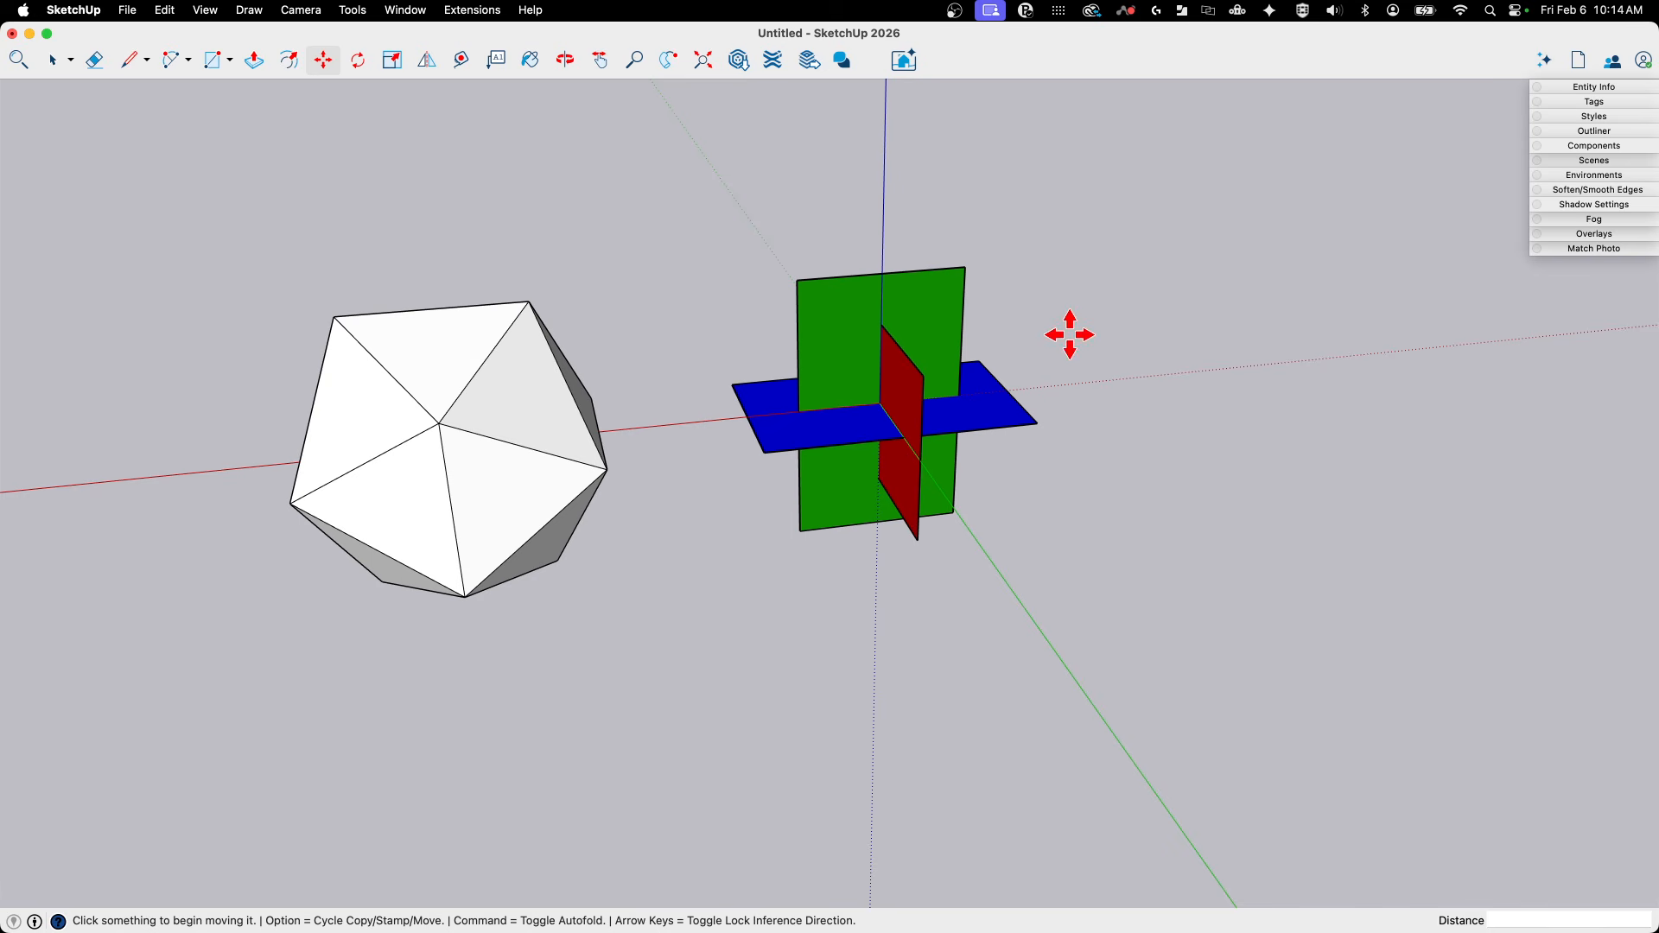
click(859, 361)
right_click(858, 361)
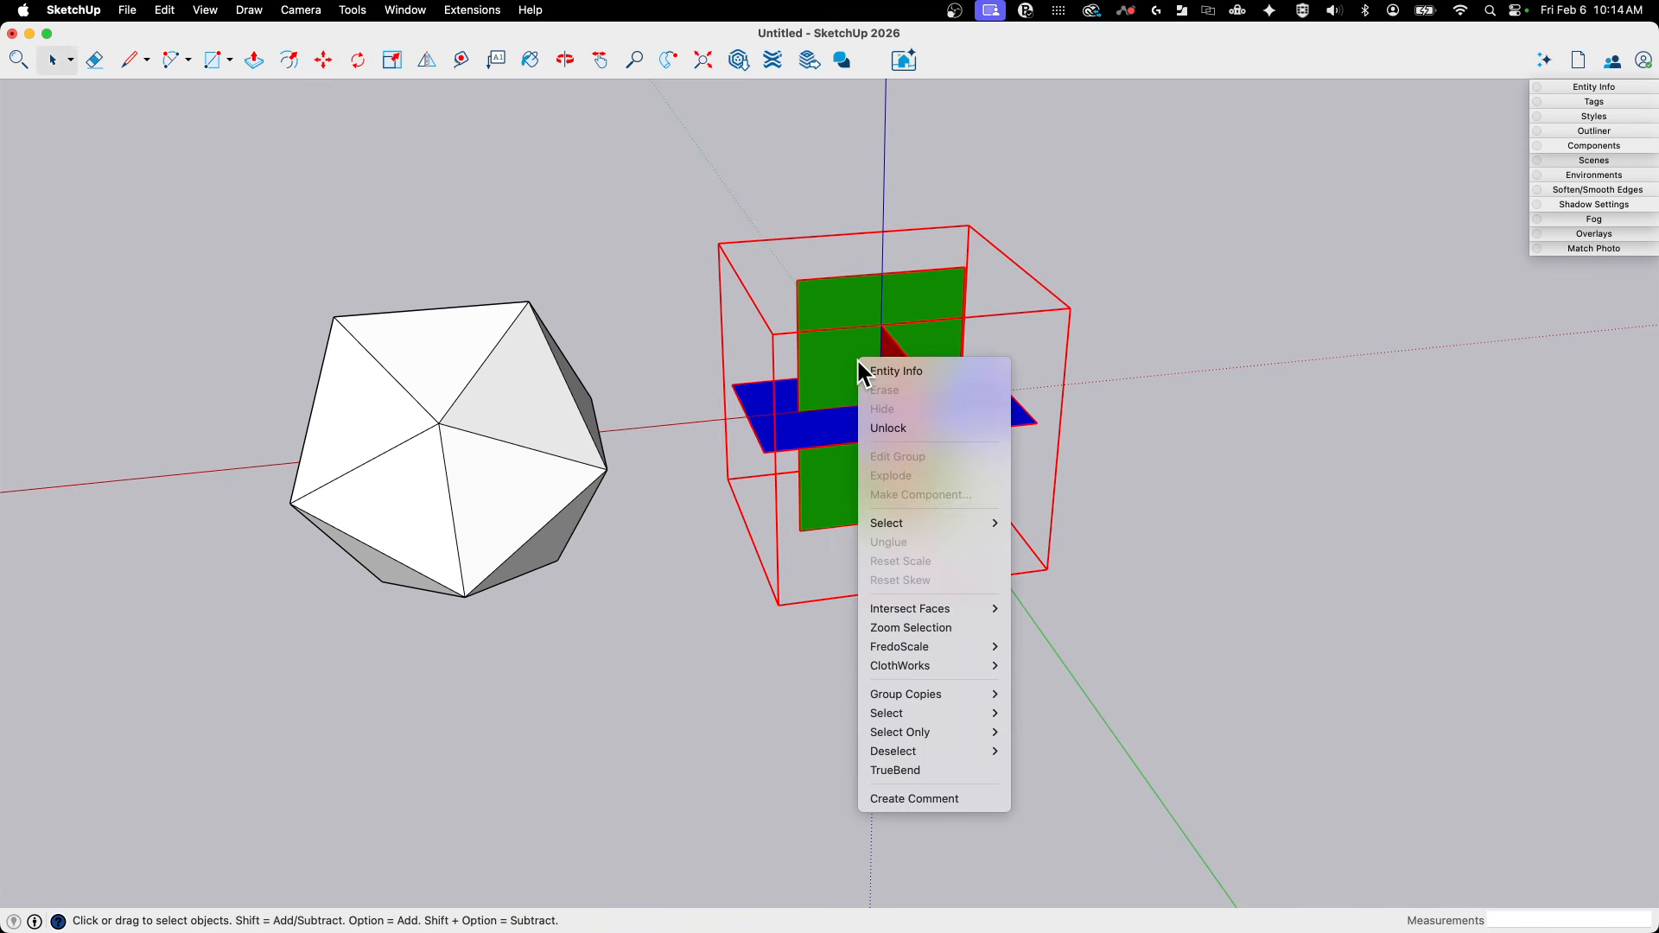
click(806, 381)
key(m)
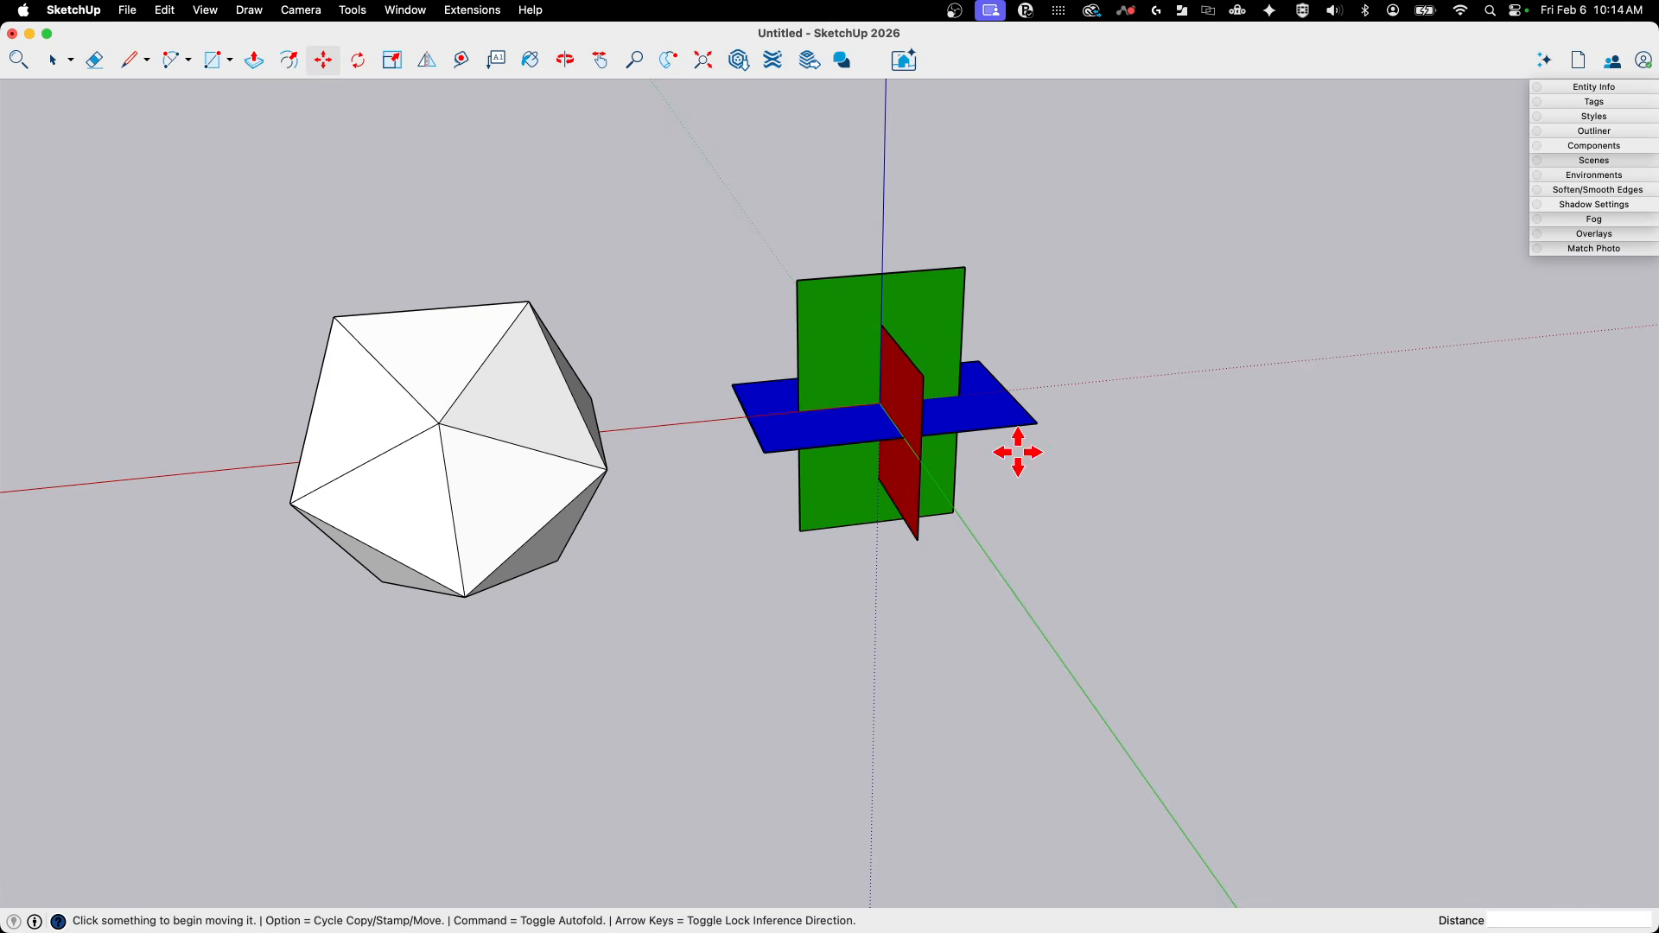
key(space)
- Examine the icosahedron's interior by switching X-ray display on and back off
middle_drag(803, 352, 668, 339)
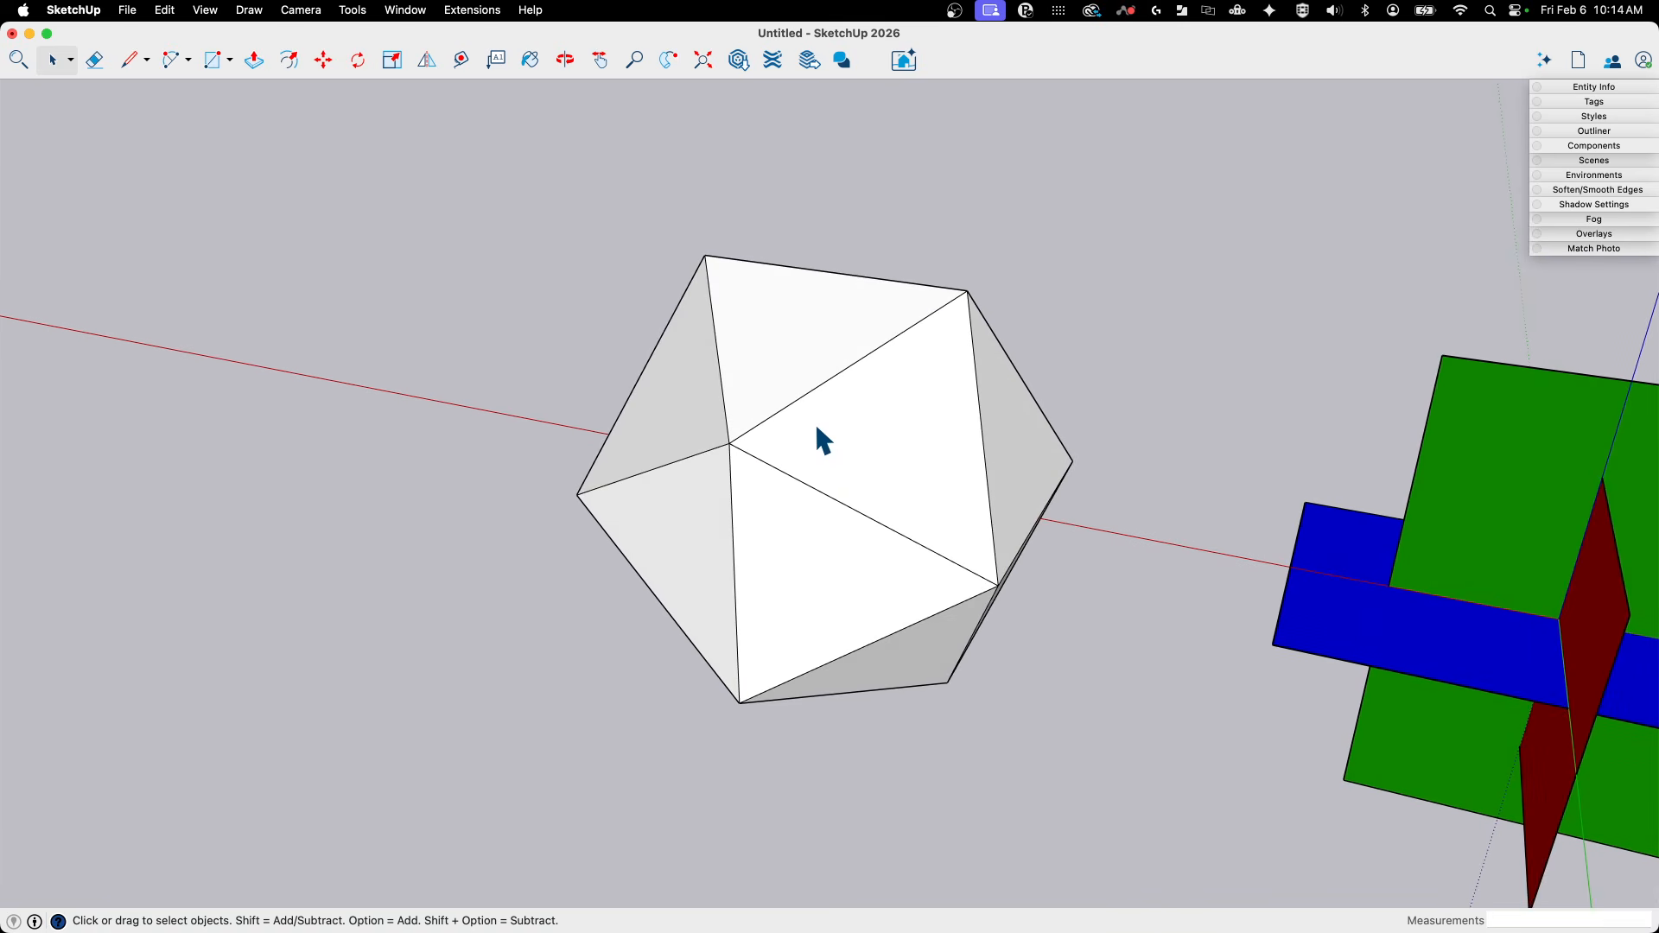
key(x)
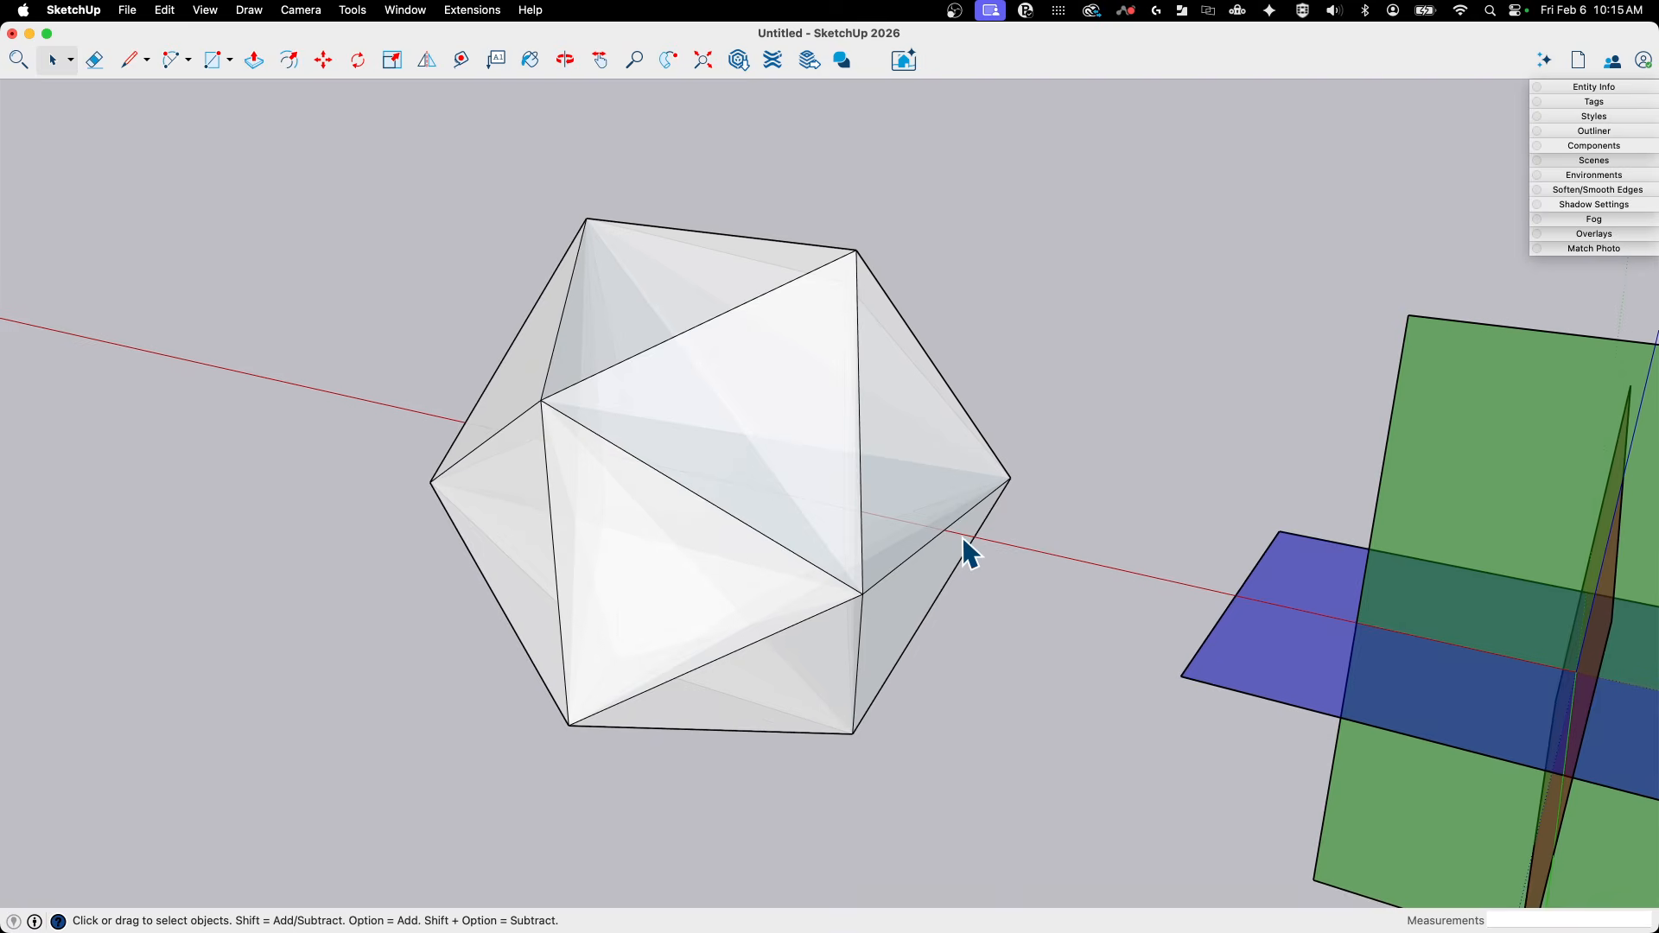
key(x)
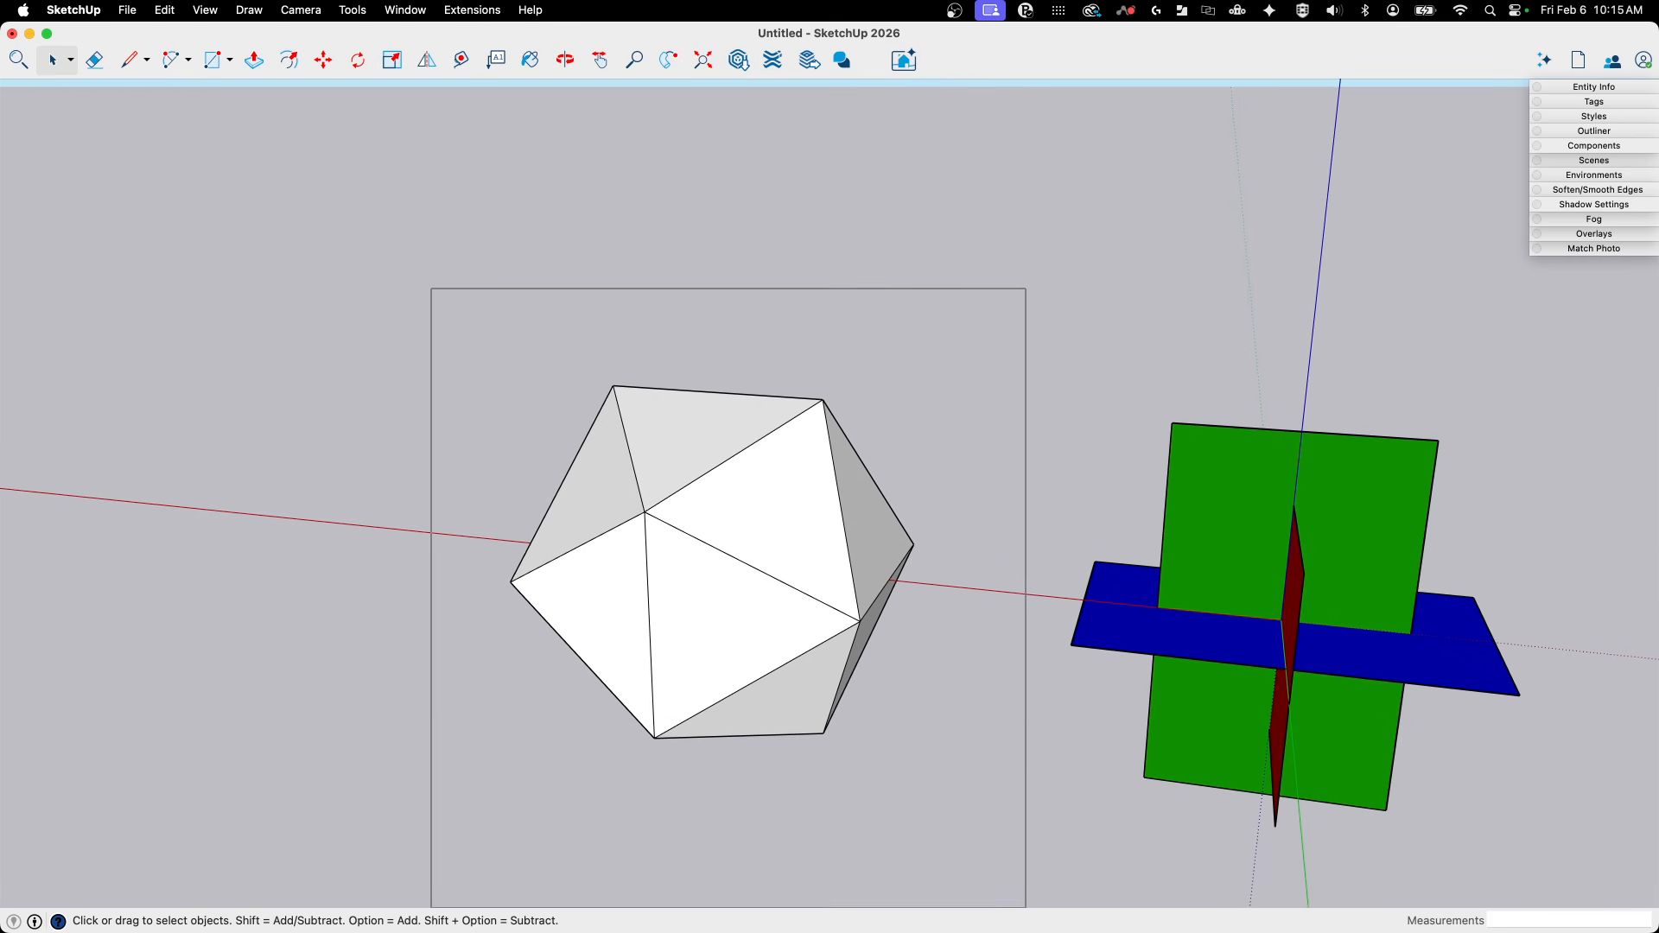
- Select all the icosahedron's faces and edges and make them a group
drag(975, 775, 975, 775)
right_click(676, 469)
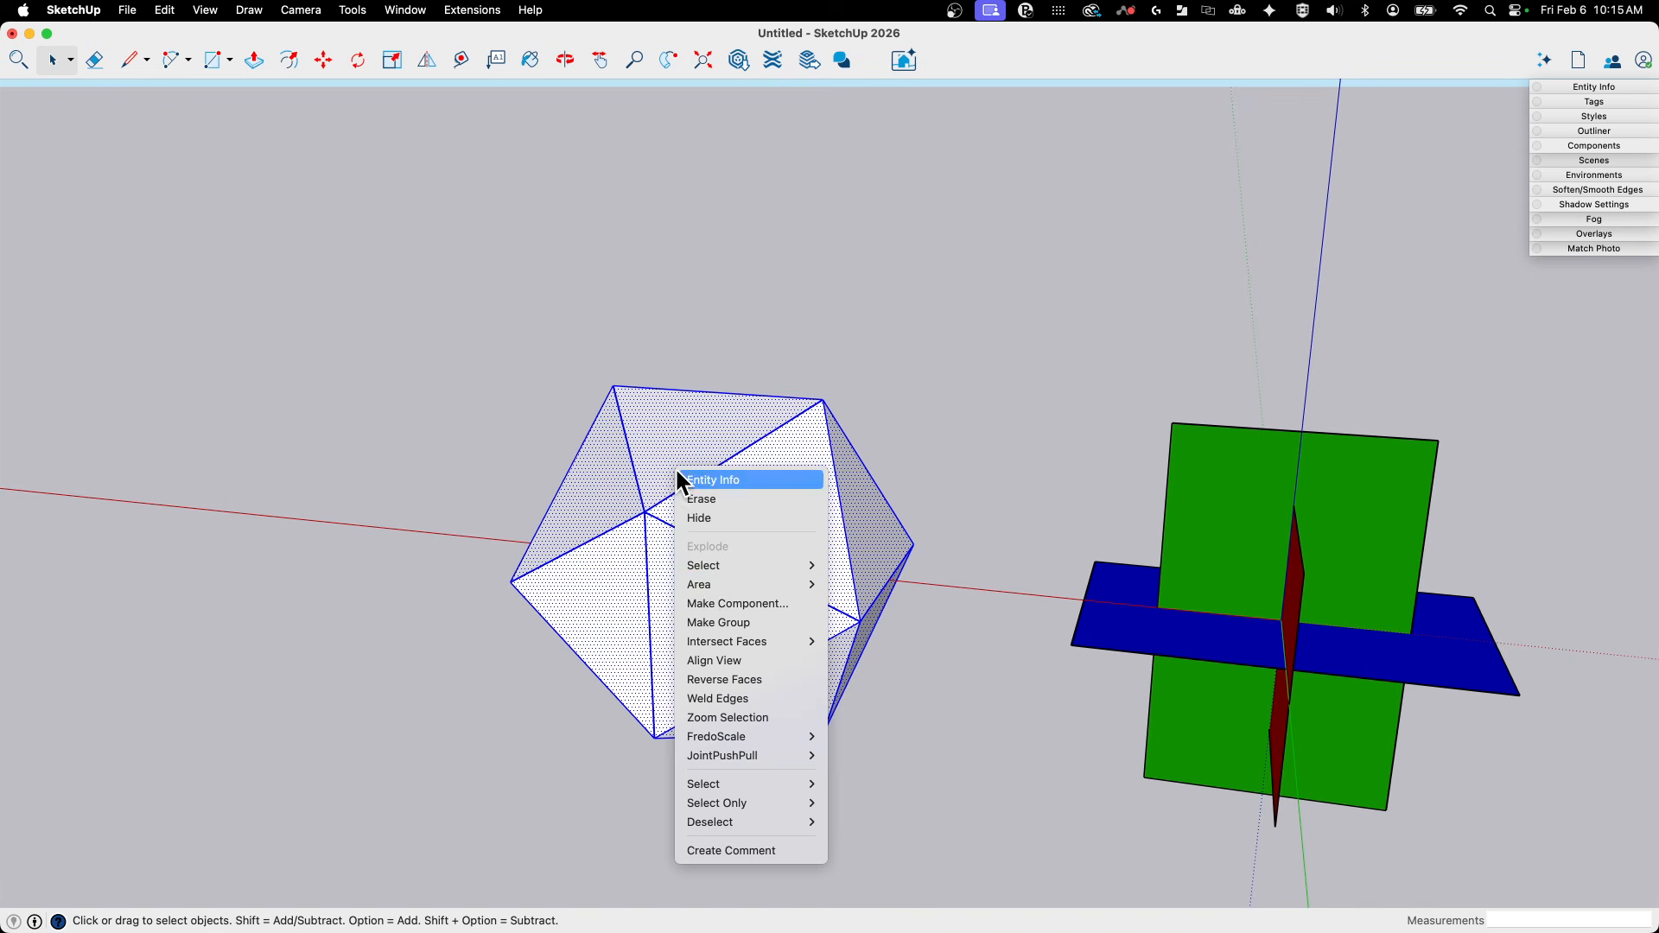
click(716, 617)
- Fix the icosahedron group's internal faces with Solid Inspector² and check its interior in X-ray display
click(406, 11)
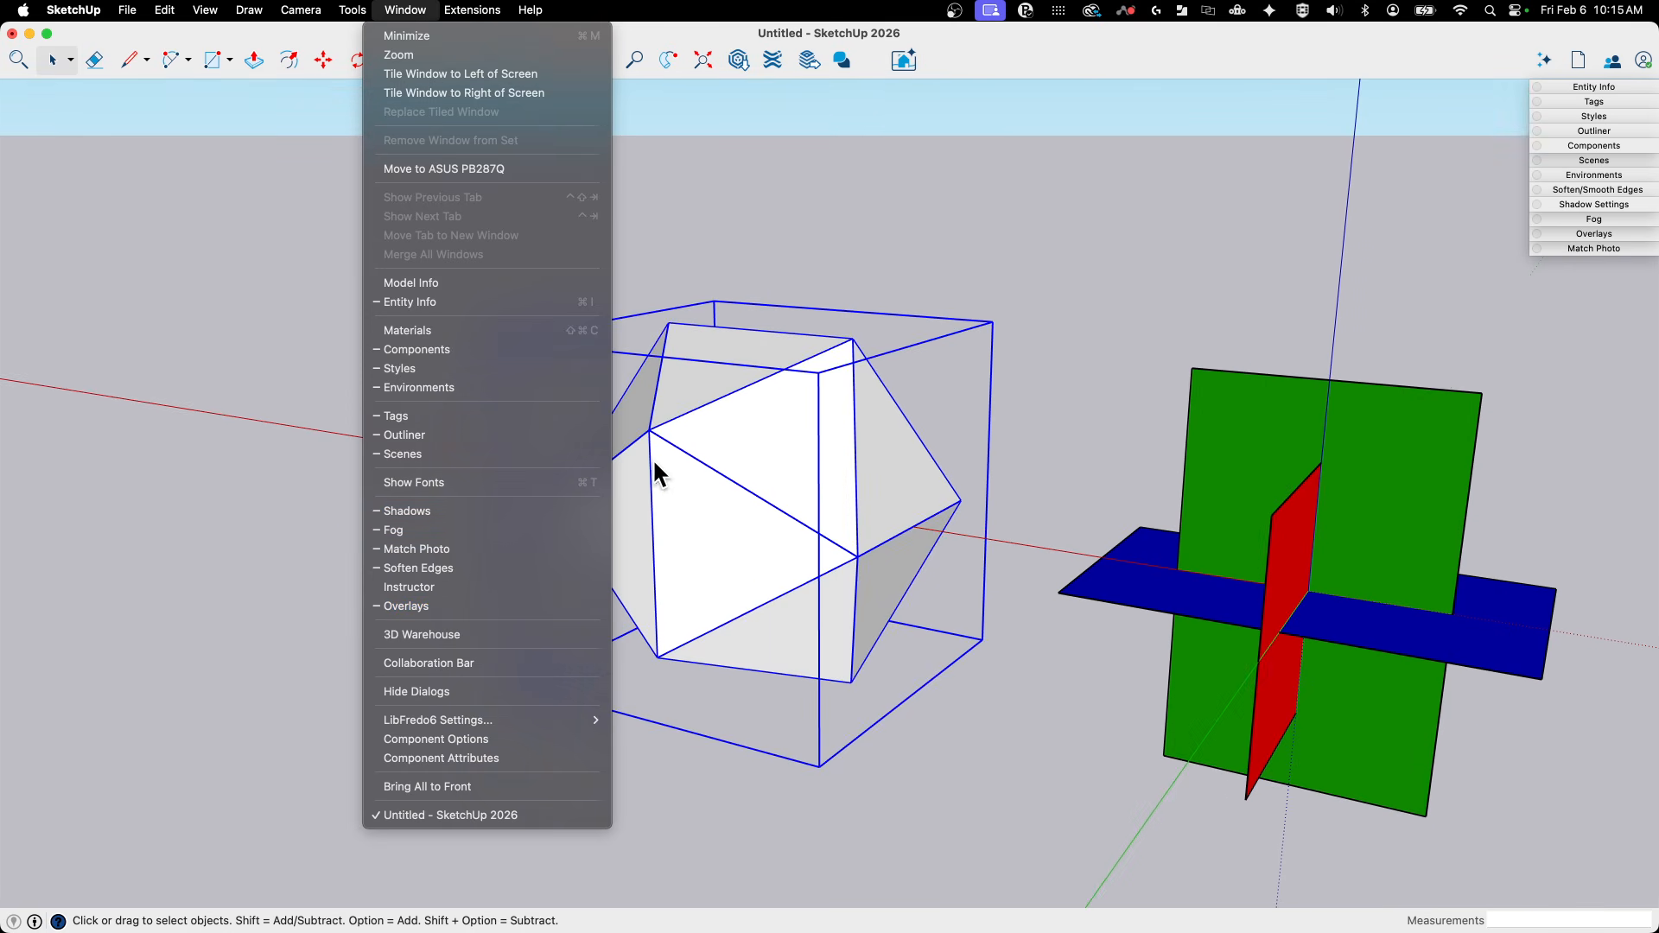
mouse_move(356, 12)
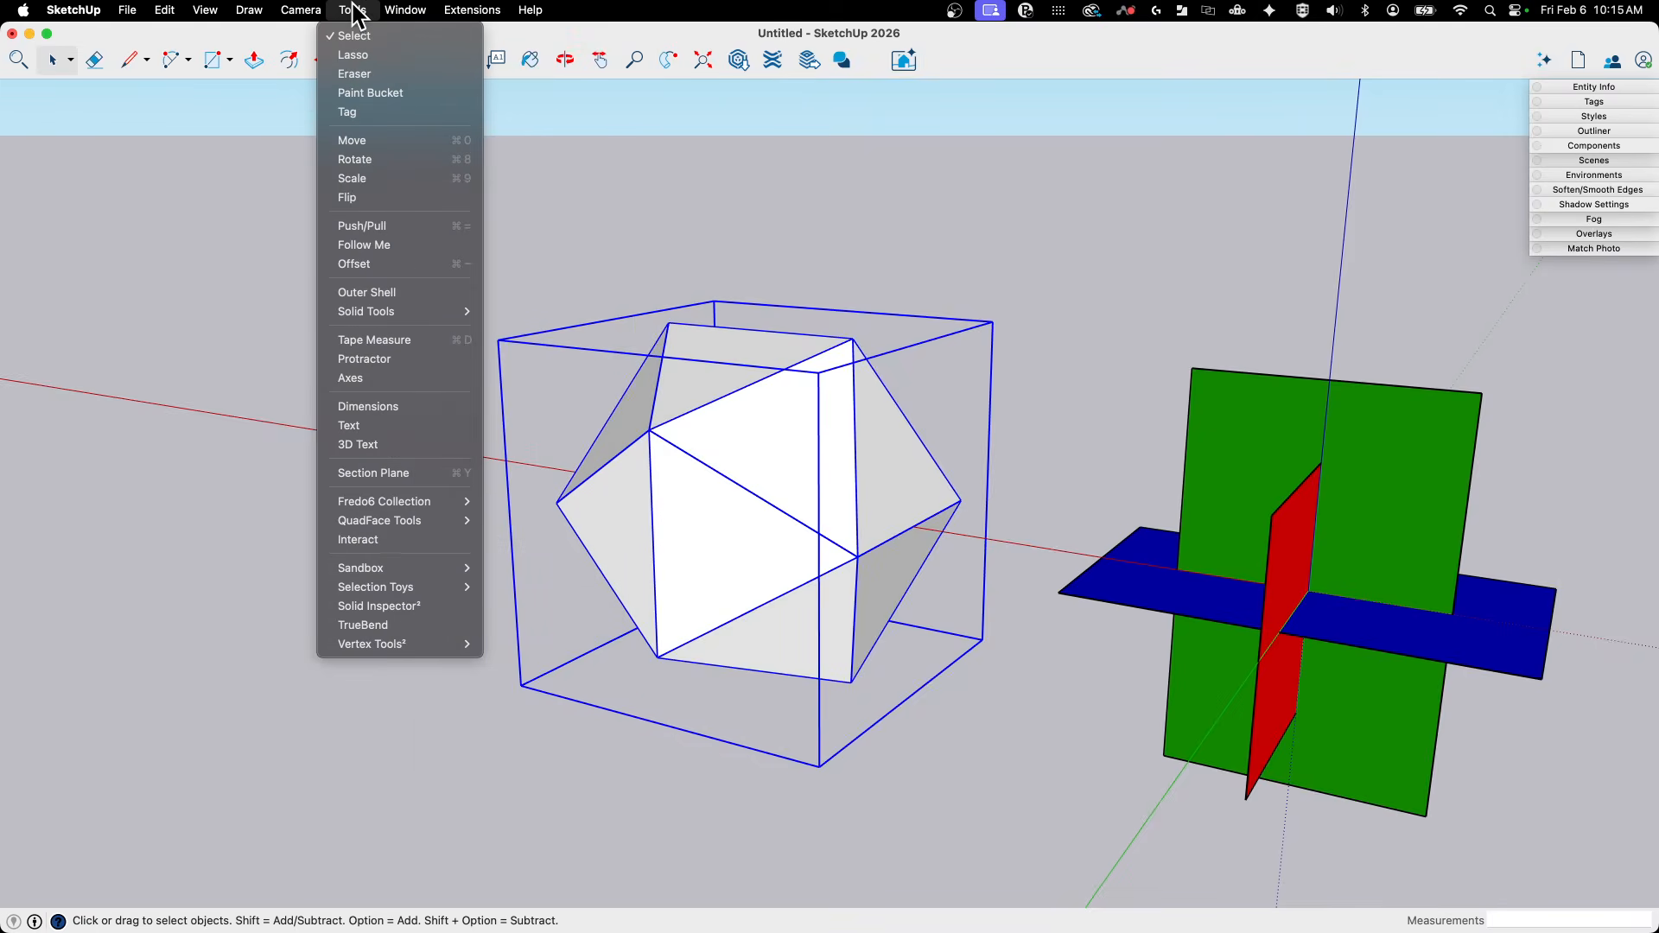
click(423, 607)
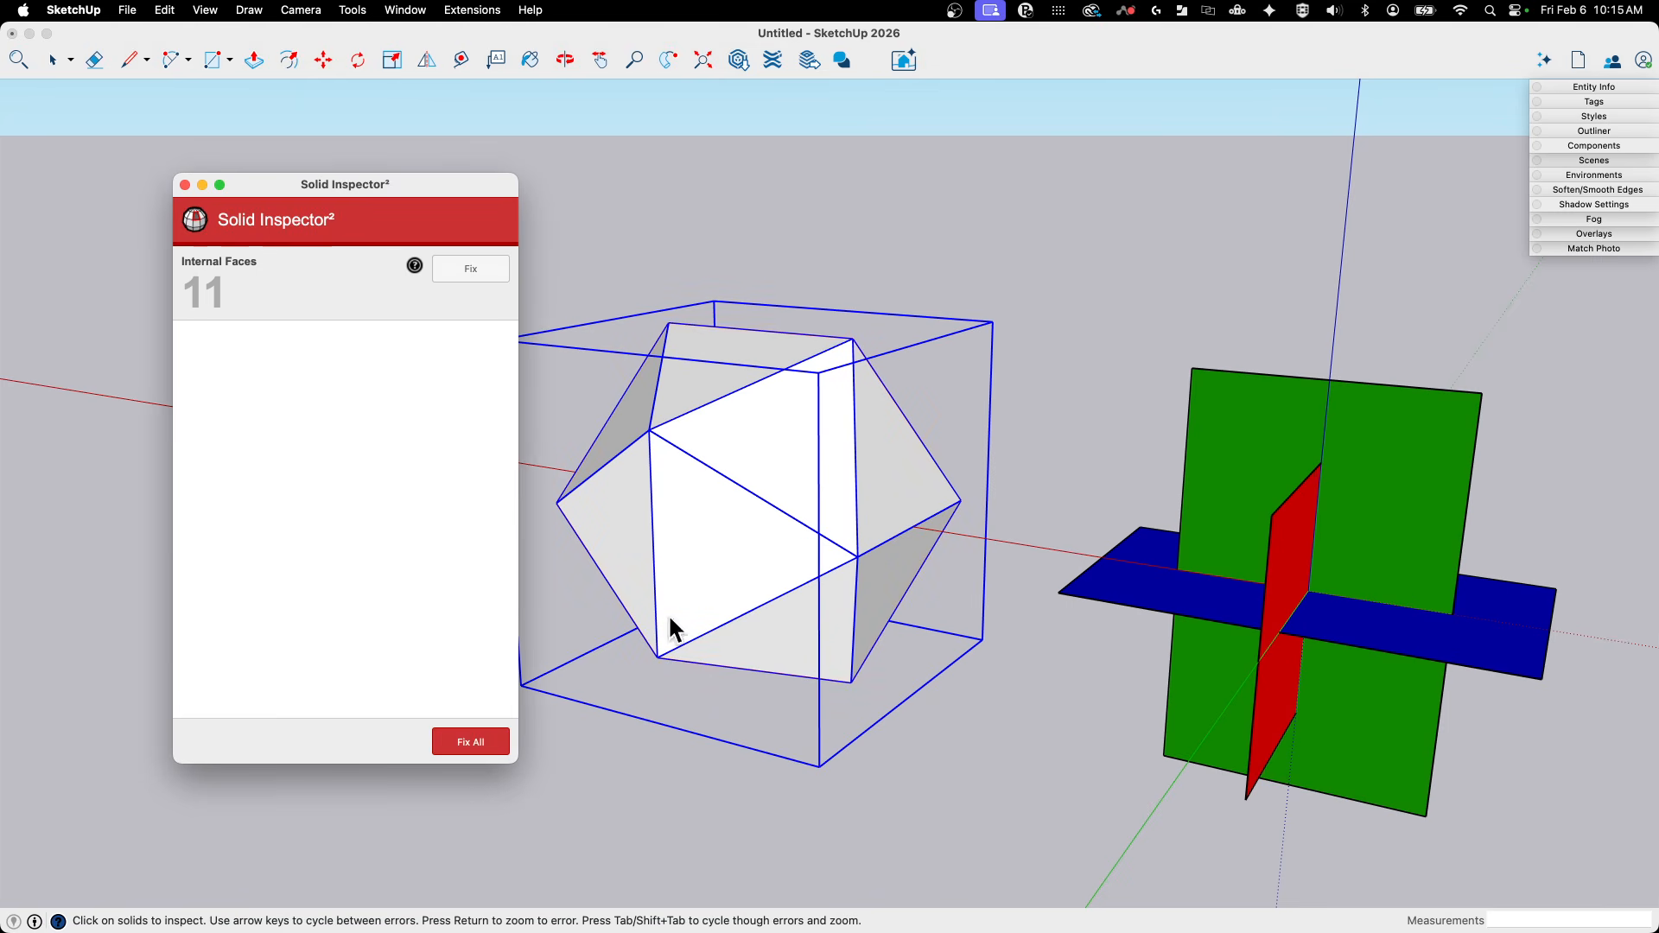
click(475, 267)
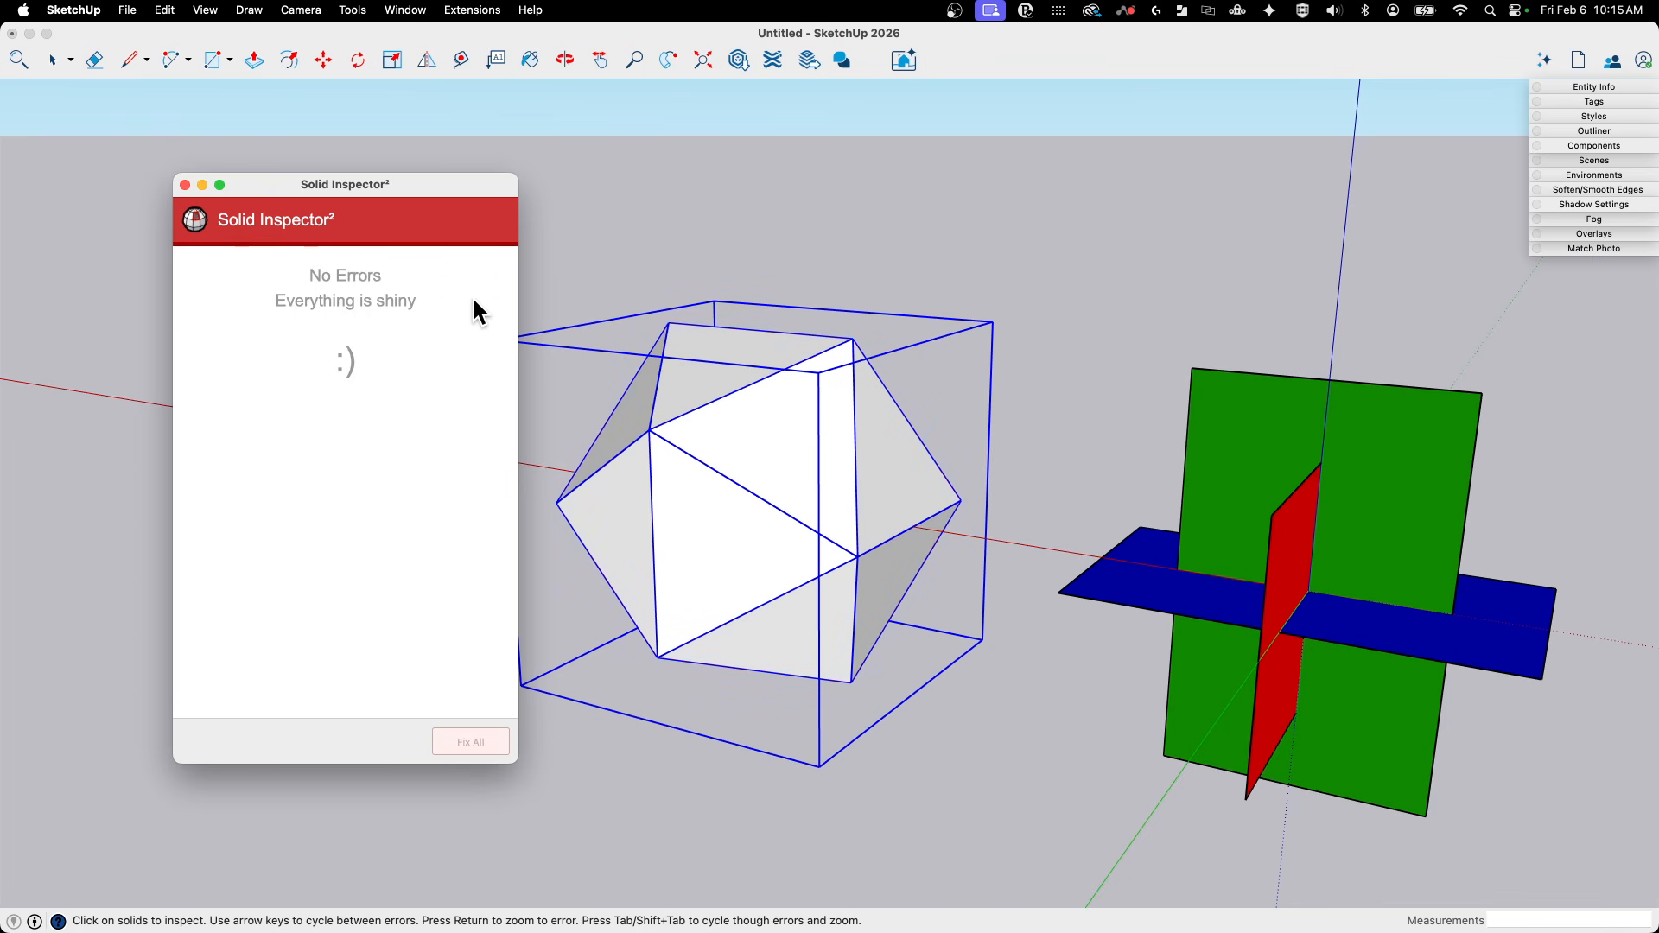
click(185, 186)
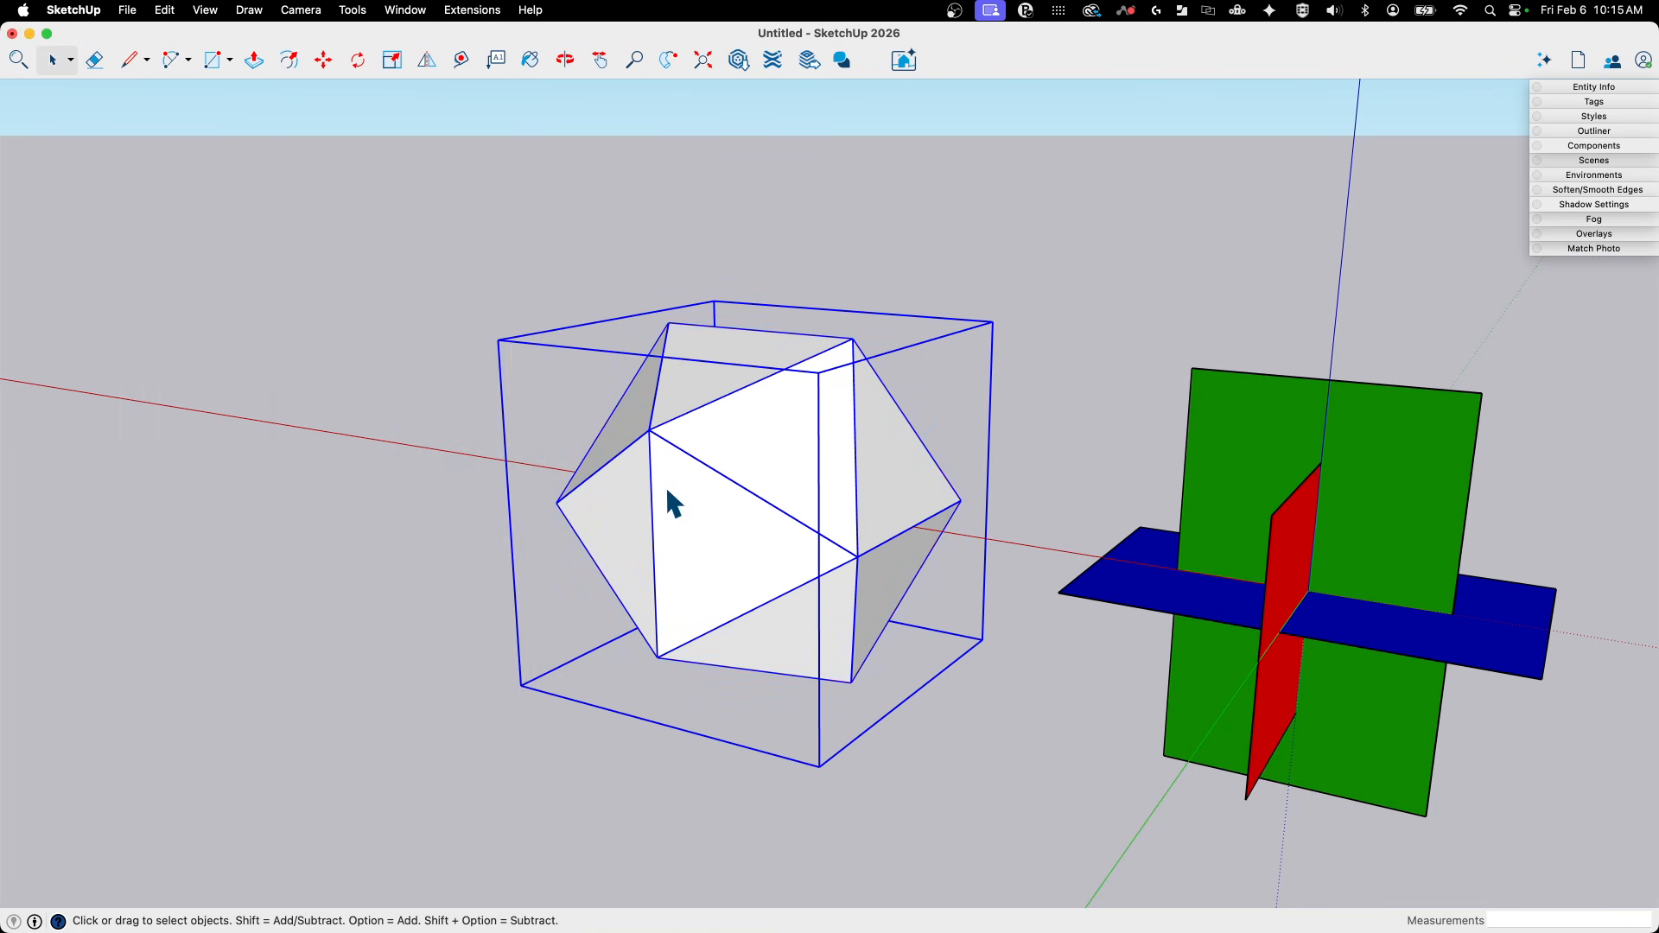
middle_drag(726, 363, 874, 211)
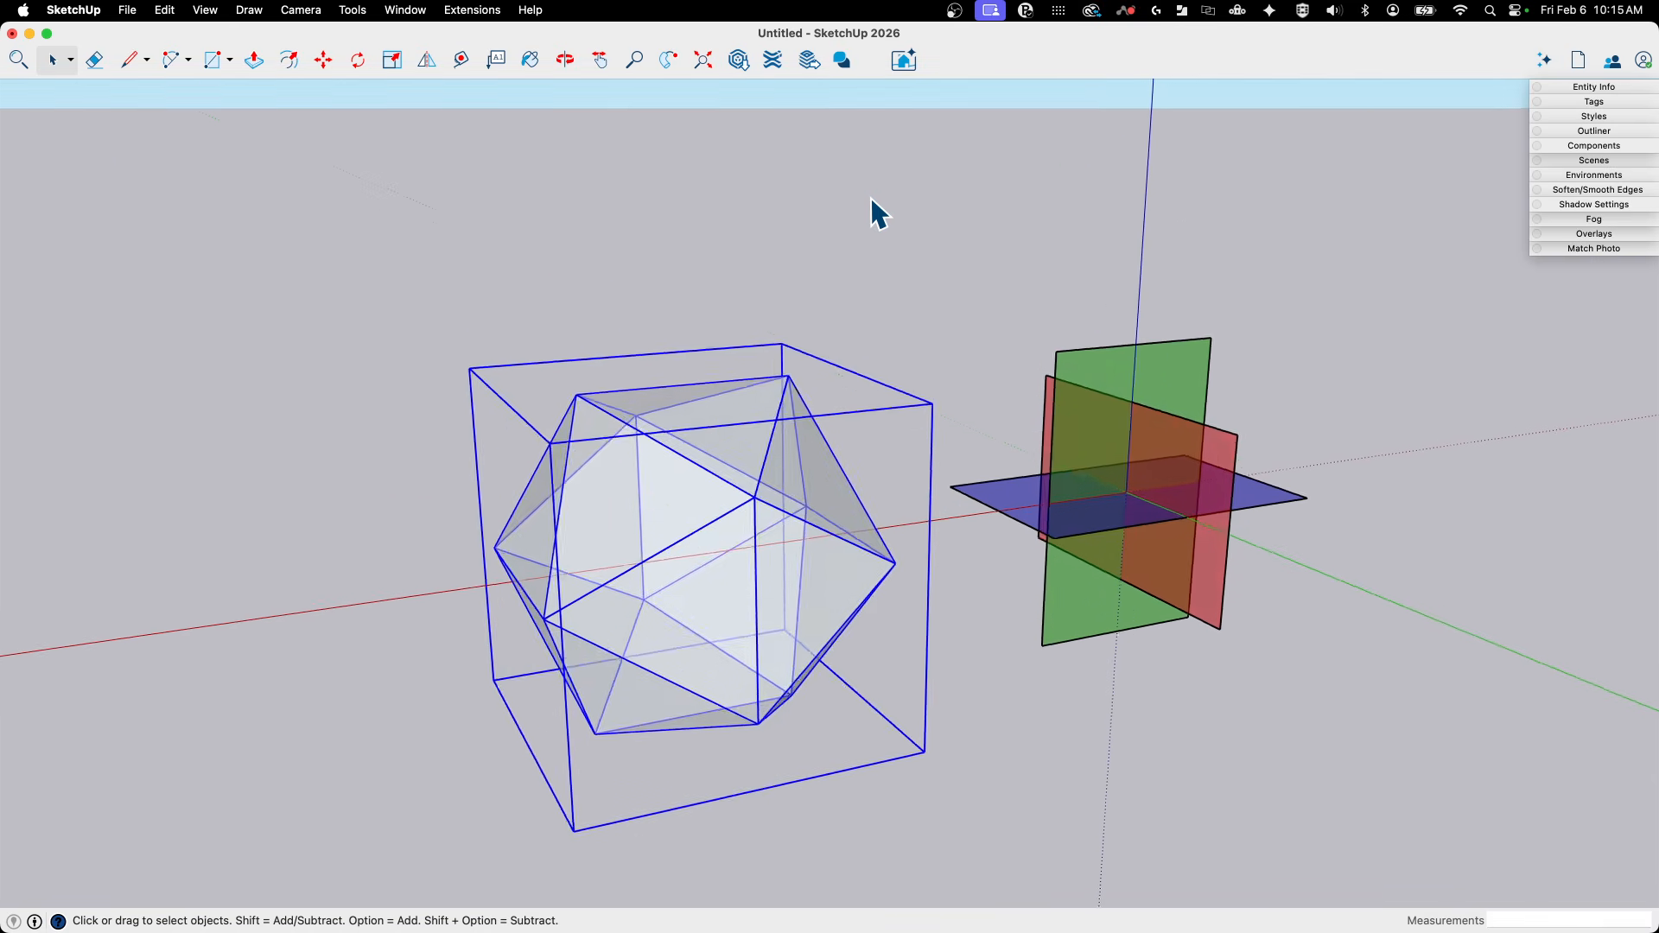
click(891, 216)
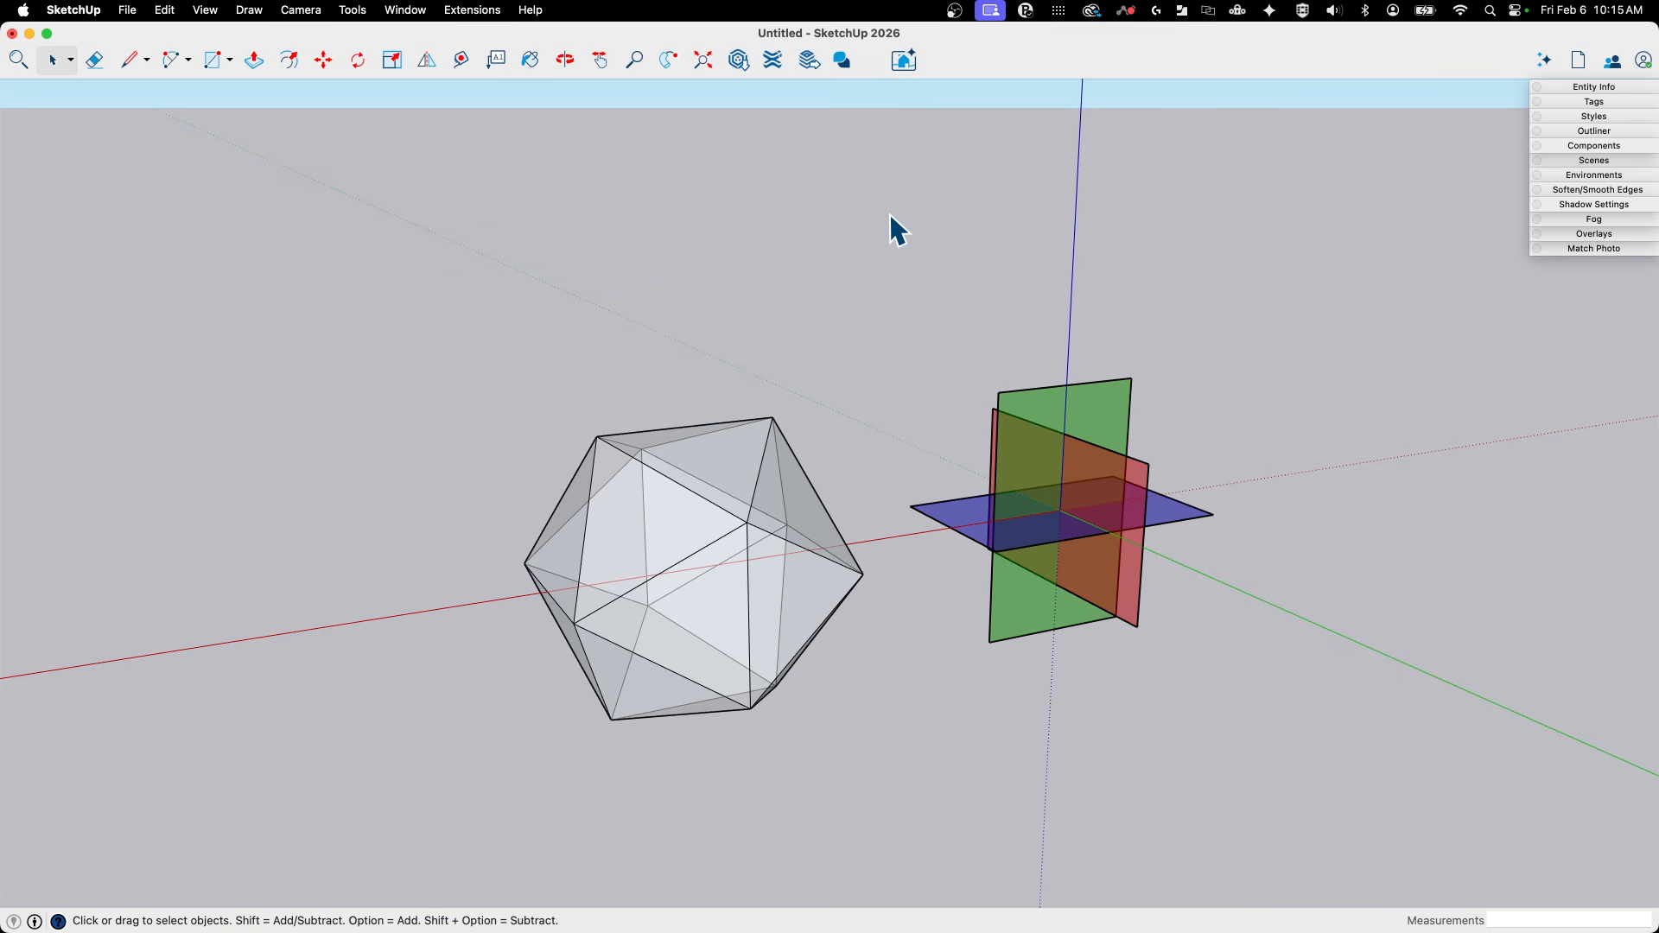
- Explode the icosahedron group into loose faces and edges
click(645, 521)
mouse_move(644, 521)
middle_down()
mouse_move(685, 531)
mouse_move(711, 494)
mouse_move(734, 537)
mouse_move(1008, 770)
middle_up()
right_click(637, 470)
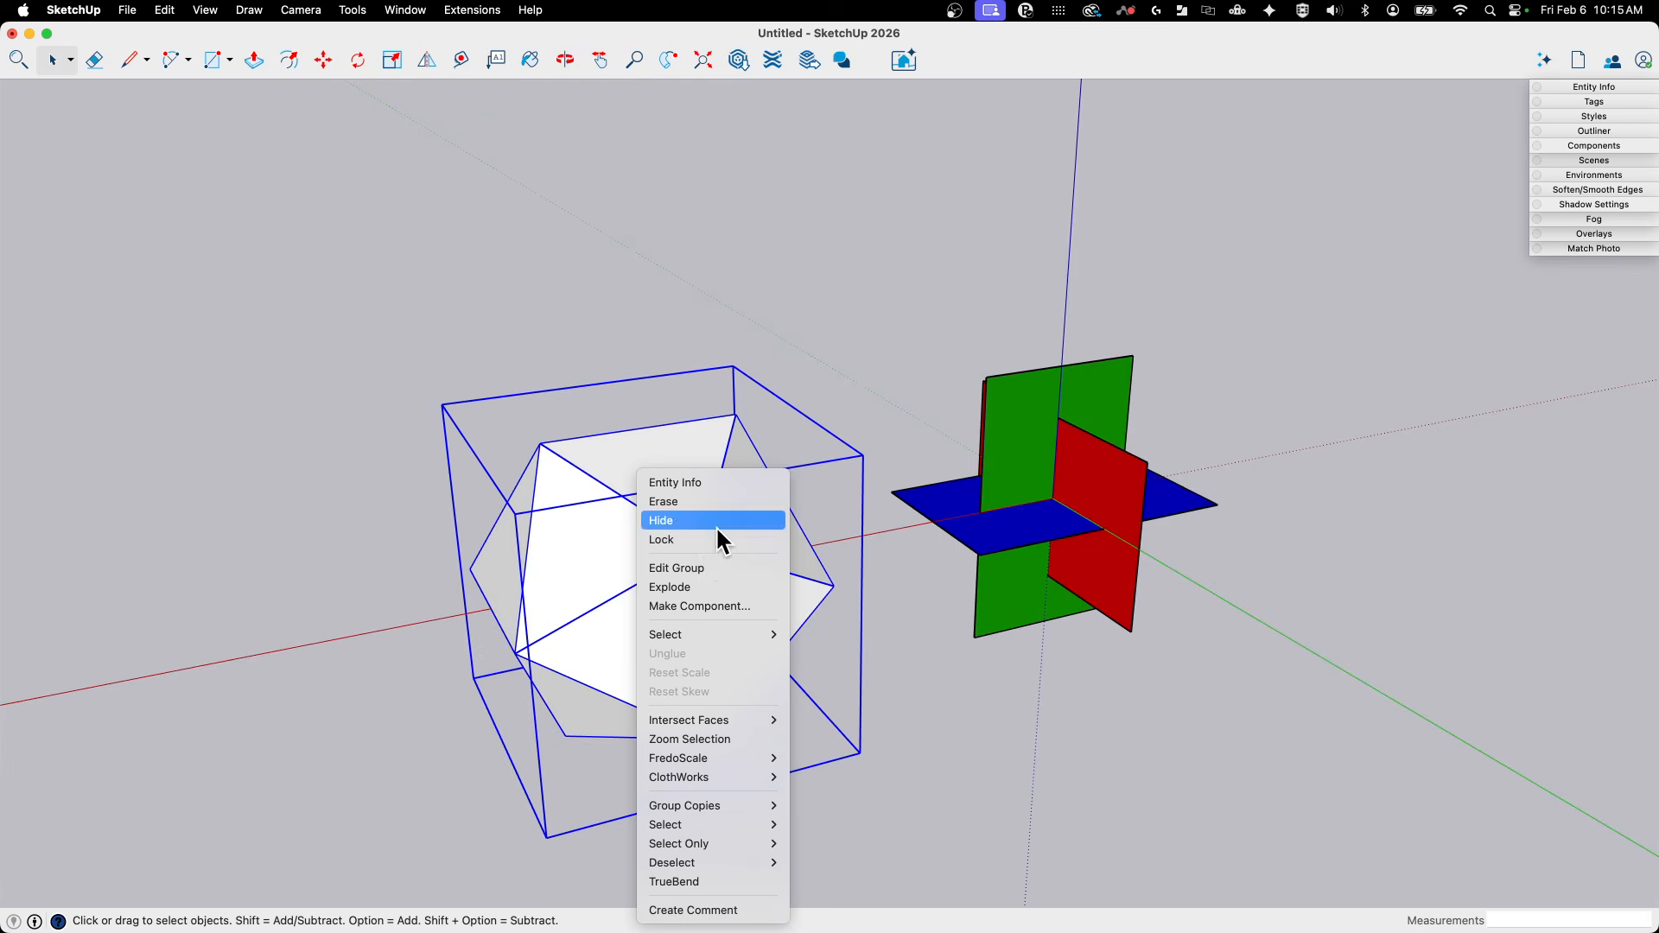
click(697, 587)
- Hide one outer triangular face of the icosahedron to open a view into its interior
middle_drag(563, 645, 636, 481)
click(636, 509)
right_click(648, 503)
click(696, 535)
- Delete the interior faces that can be reached through the opening in the icosahedron
key(Delete)
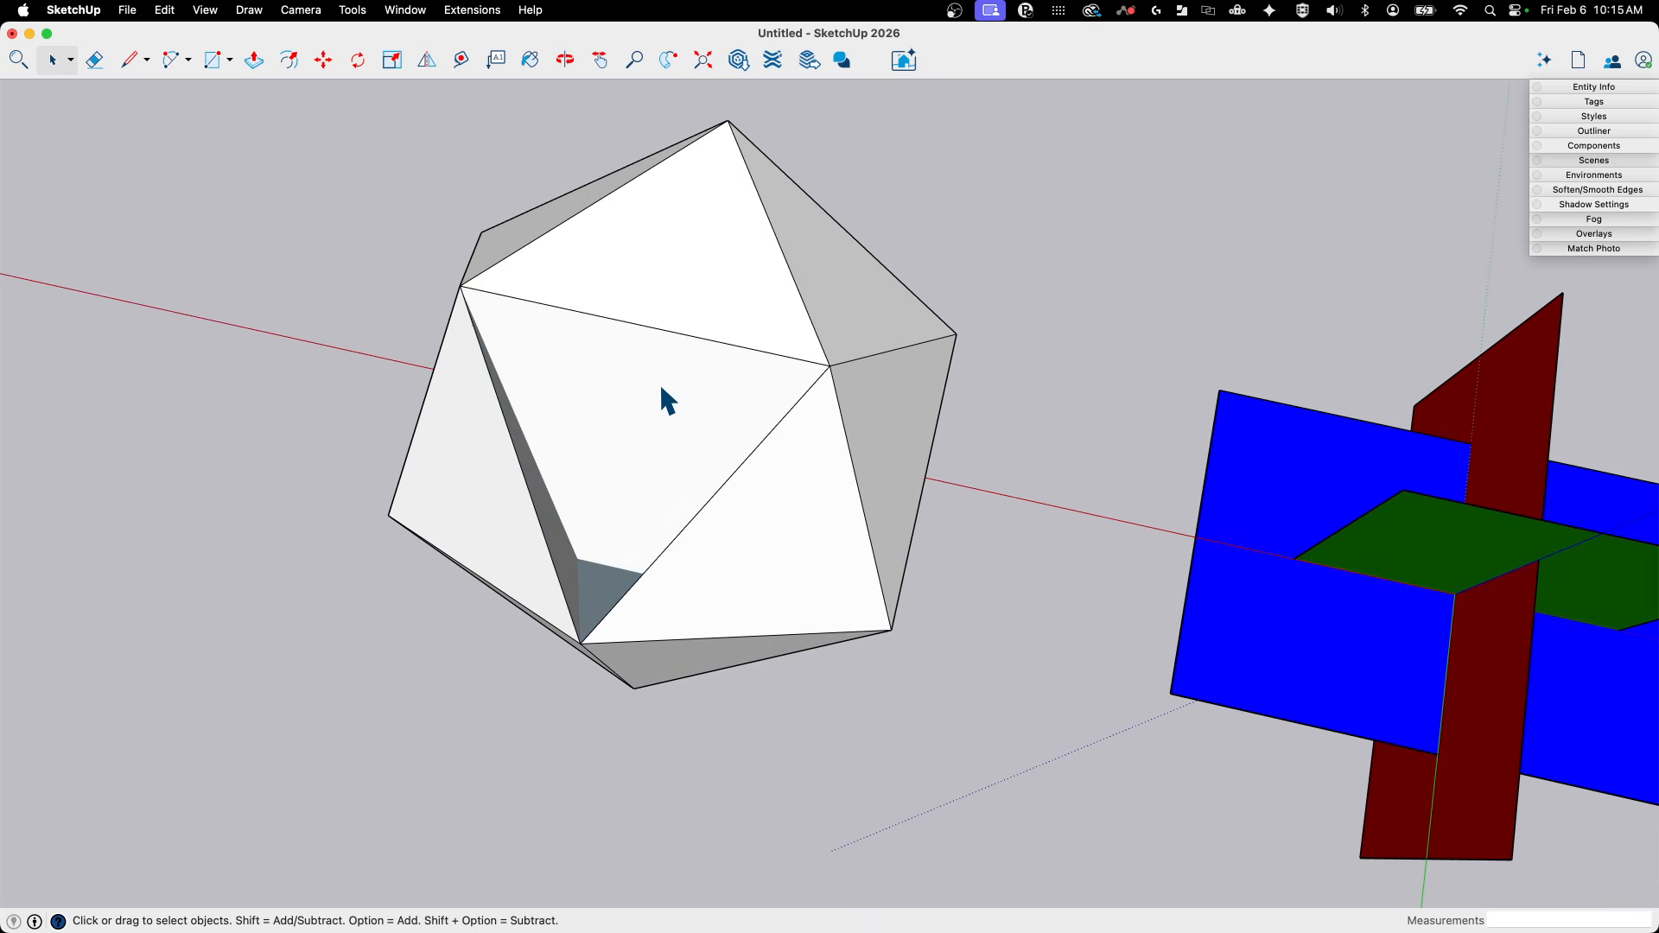
click(689, 440)
key(Delete)
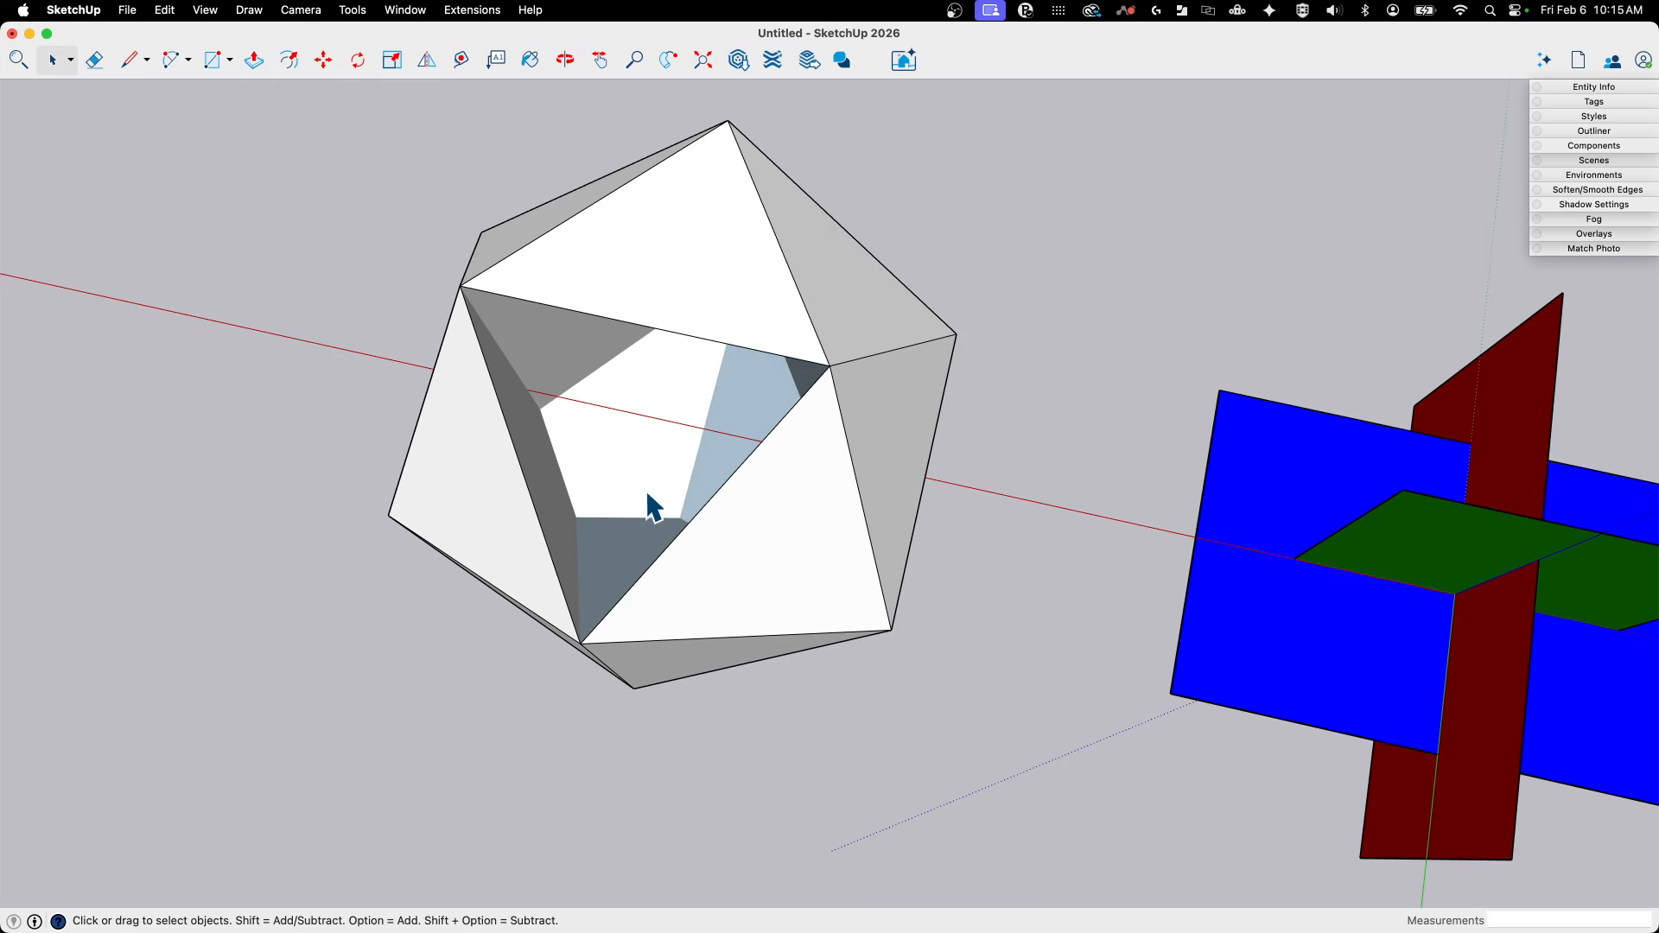
middle_drag(648, 501, 706, 301)
middle_drag(645, 354, 566, 344)
middle_drag(668, 275, 994, 355)
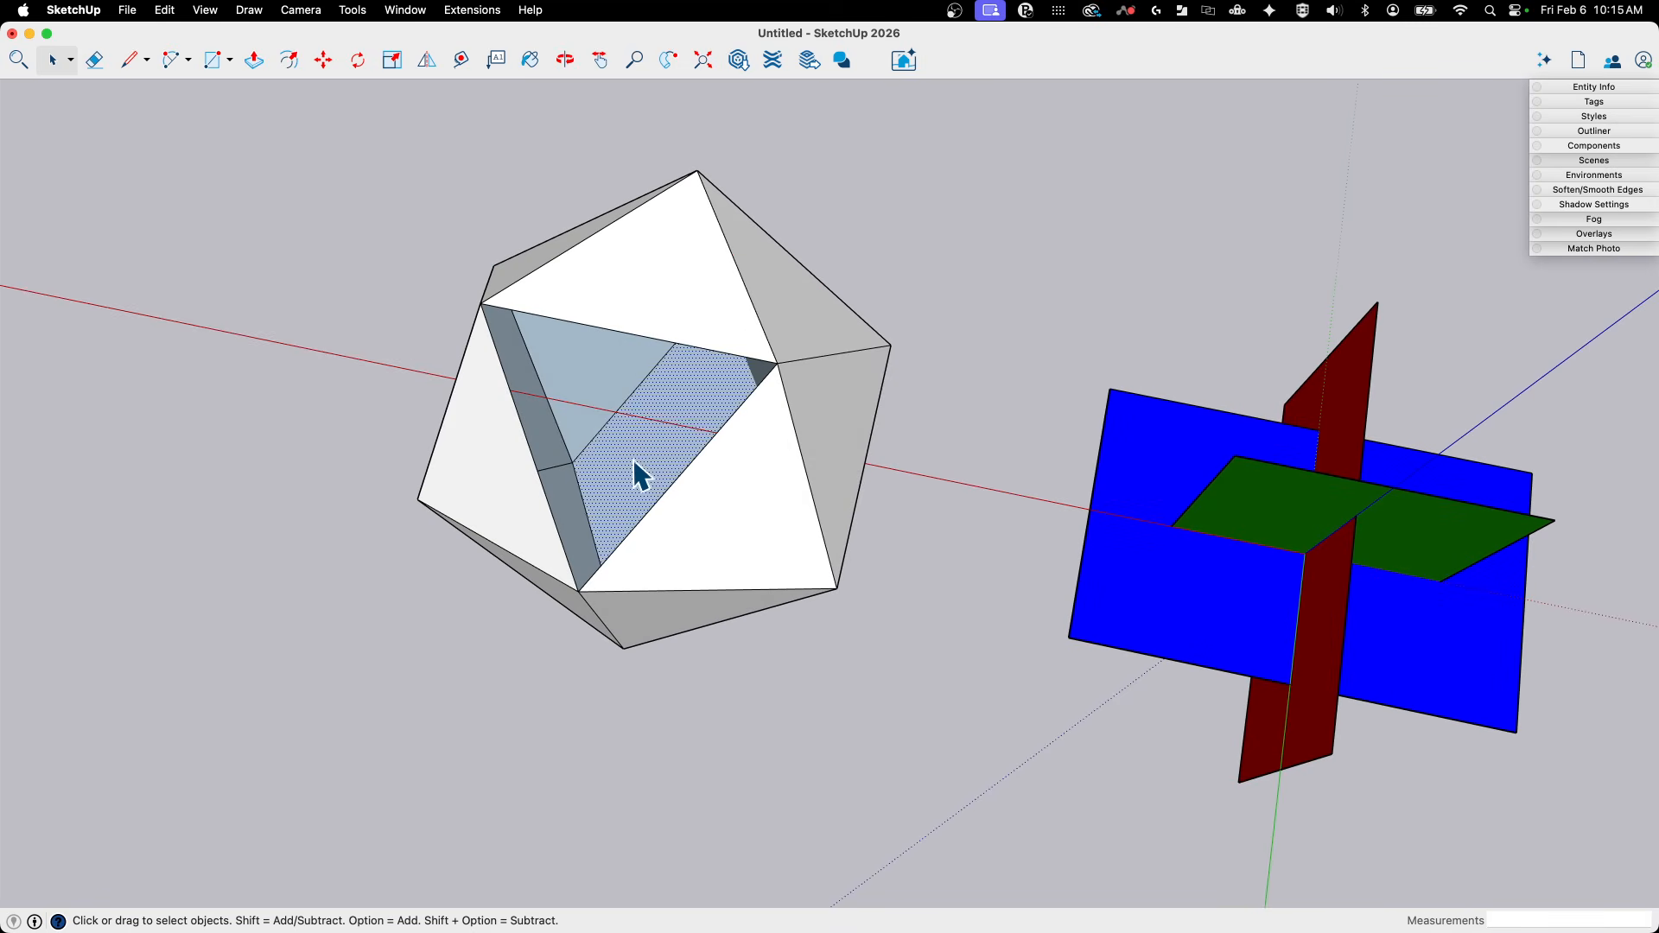
key(Delete)
click(578, 396)
key(Delete)
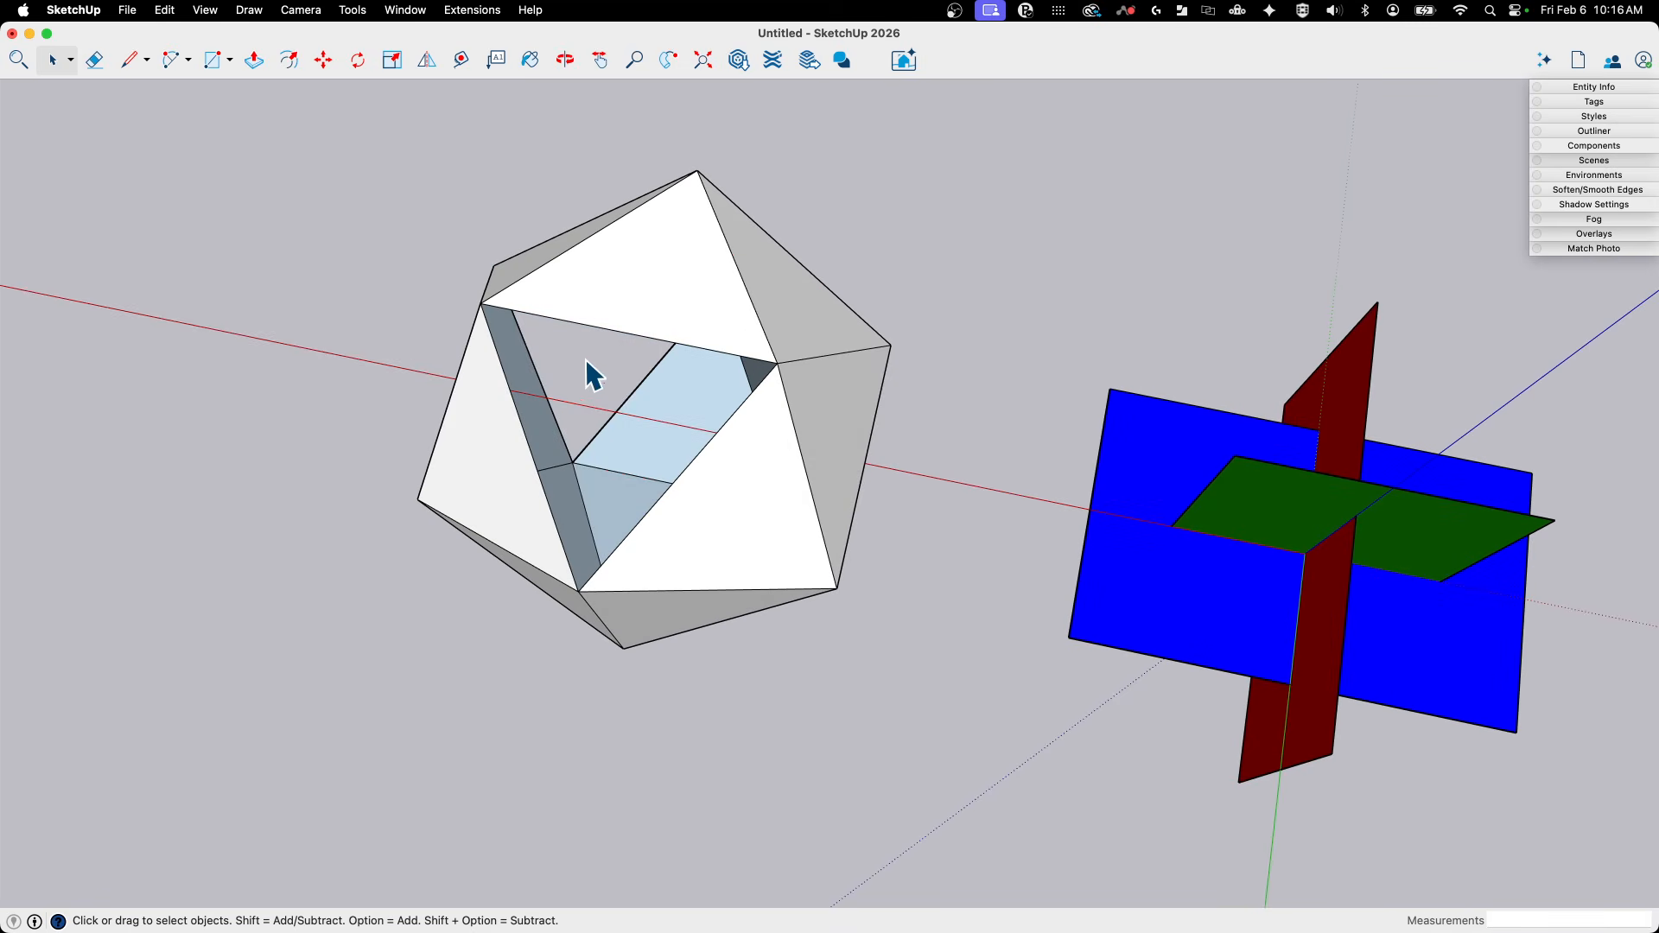
middle_drag(621, 433, 533, 309)
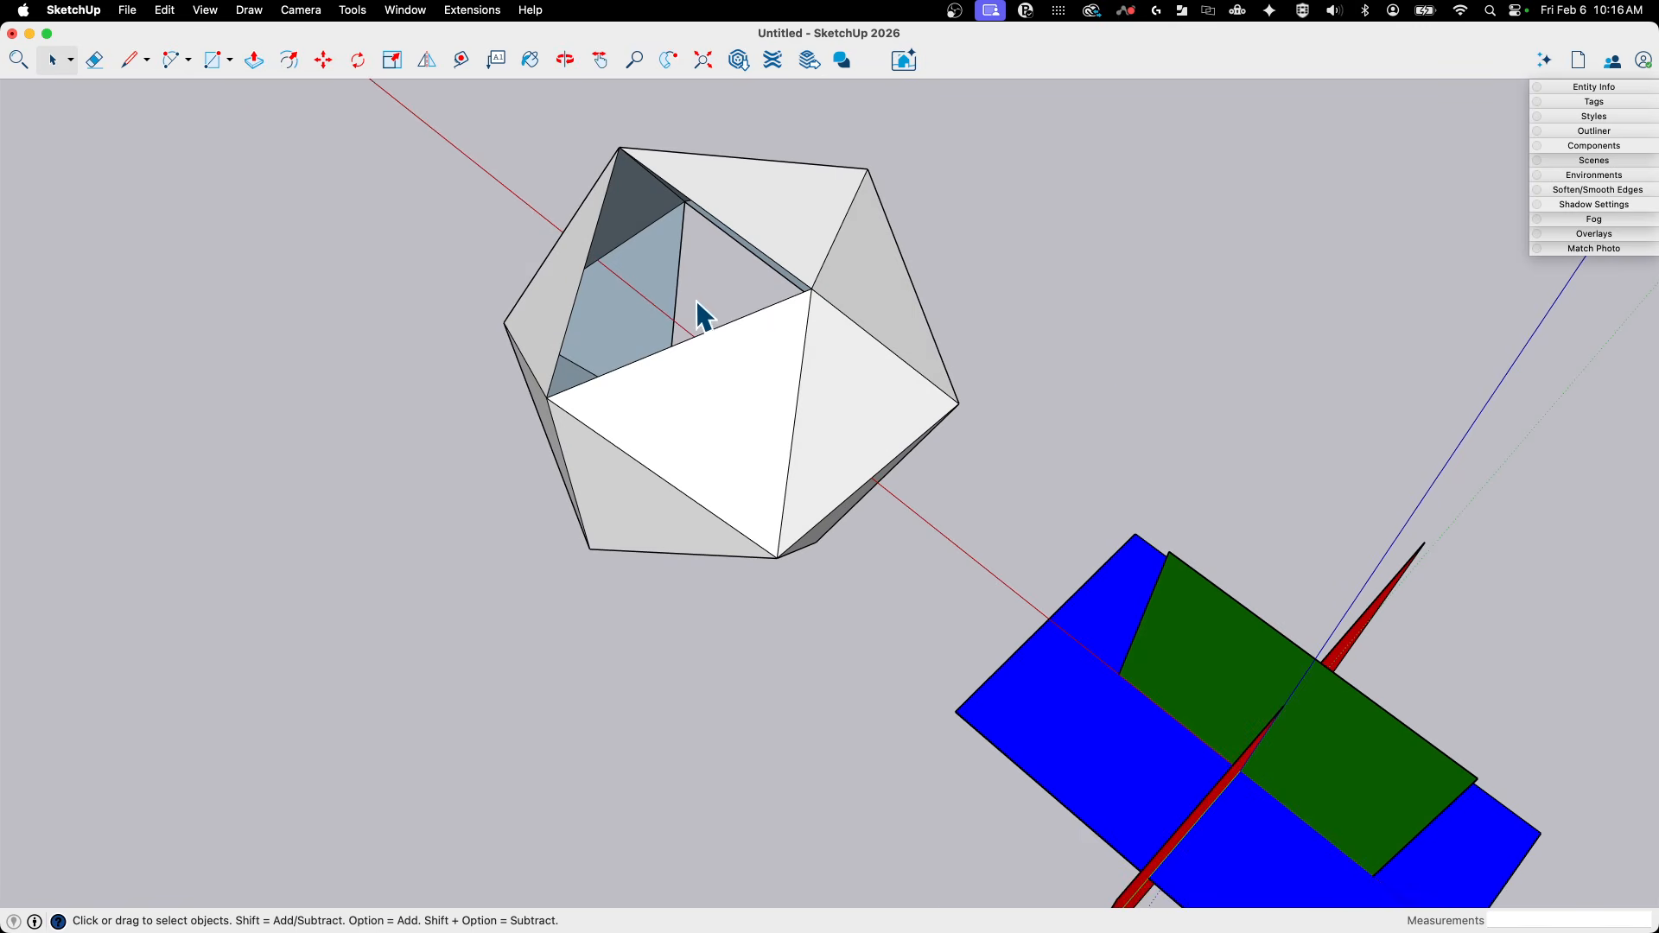
mouse_move(642, 256)
middle_down()
mouse_move(782, 391)
mouse_move(799, 515)
mouse_move(733, 513)
mouse_move(673, 317)
mouse_move(647, 322)
mouse_move(815, 401)
mouse_move(668, 417)
mouse_move(689, 475)
mouse_move(664, 471)
mouse_move(744, 485)
mouse_move(763, 522)
mouse_move(859, 463)
mouse_move(1080, 490)
mouse_move(786, 511)
mouse_move(615, 400)
mouse_move(485, 459)
mouse_move(540, 459)
middle_up()
click(647, 321)
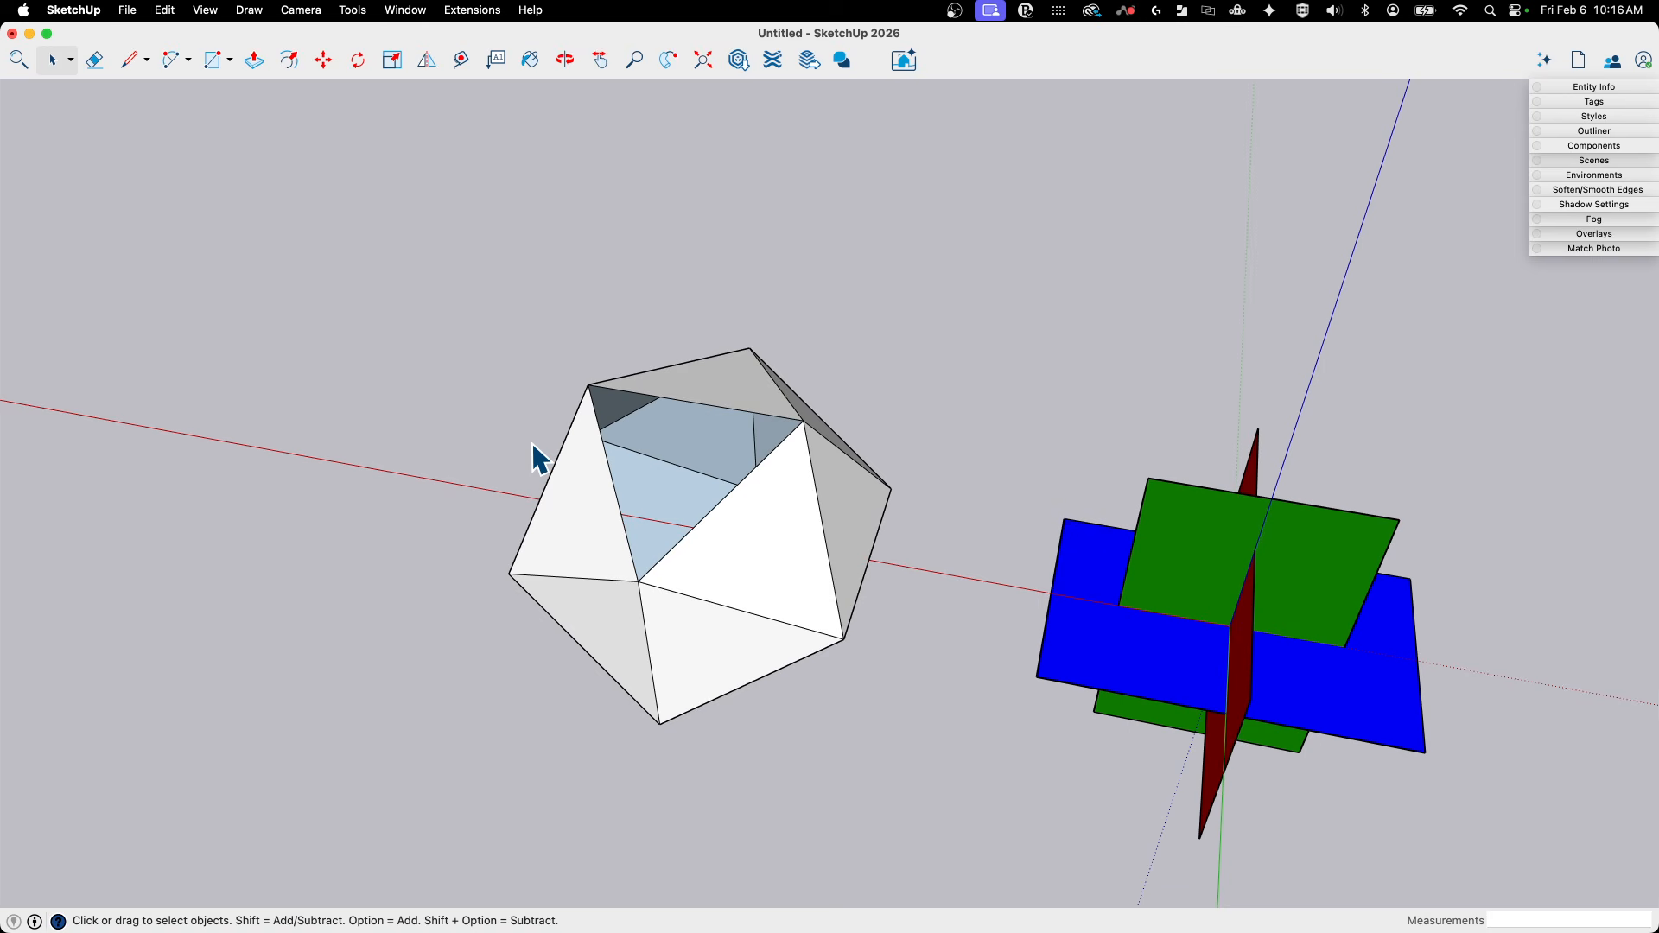
- Unhide the last hidden outer face of the icosahedron
middle_drag(581, 312, 471, 260)
middle_drag(389, 130, 605, 441)
middle_drag(669, 295, 715, 277)
click(195, 14)
mouse_move(166, 10)
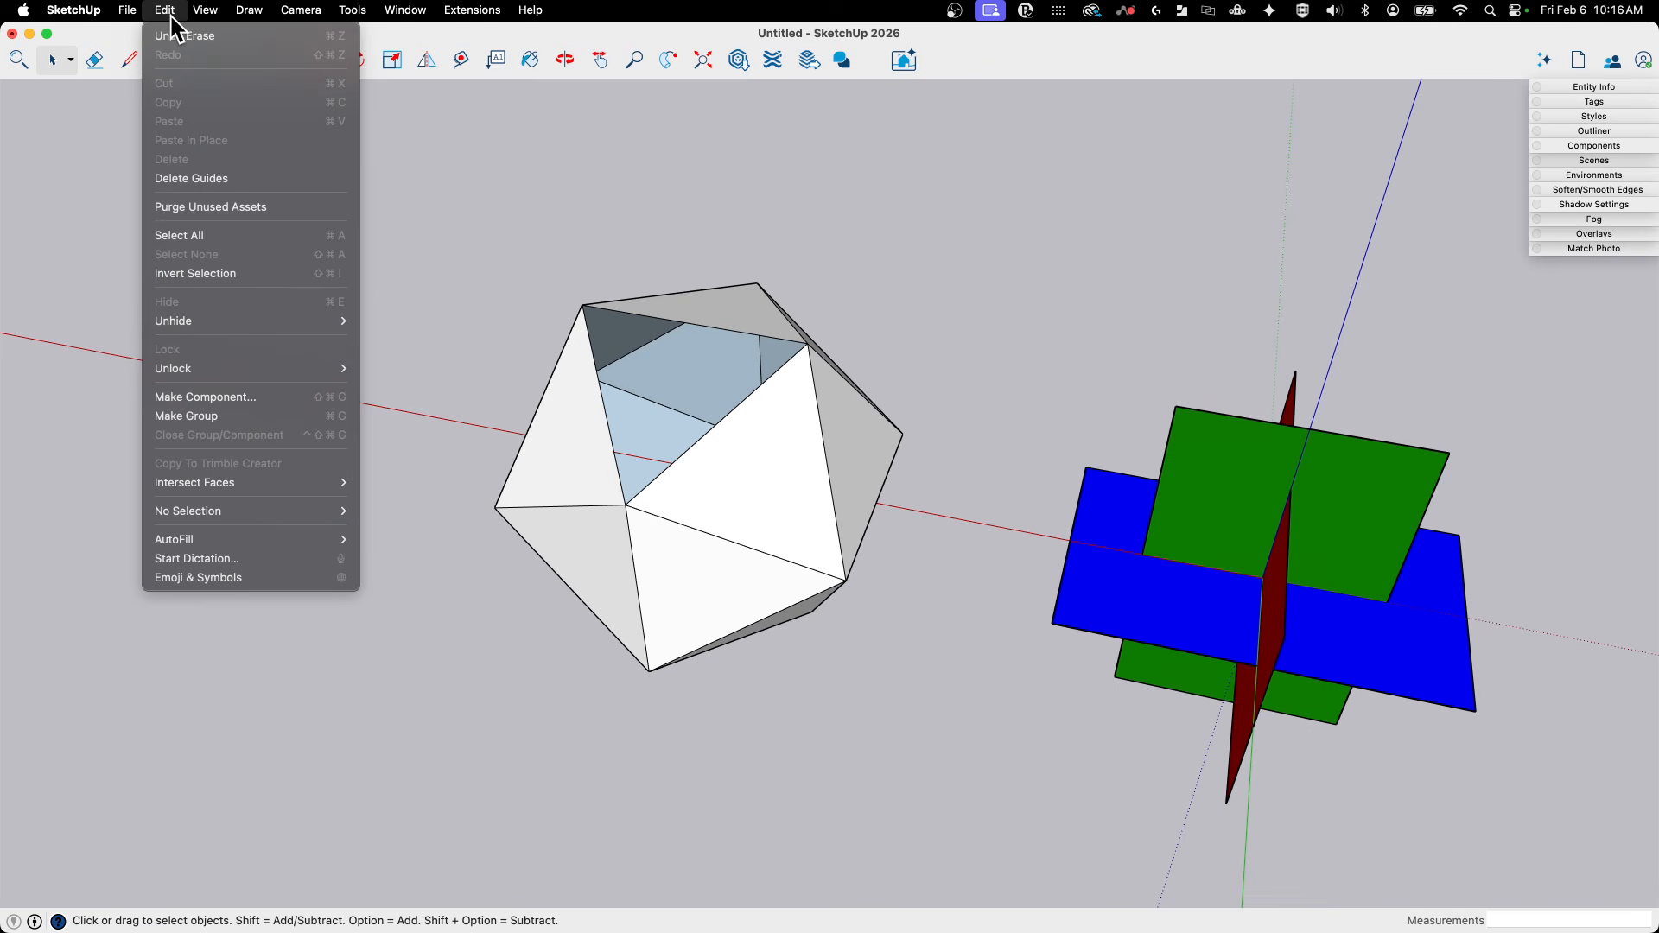
click(418, 340)
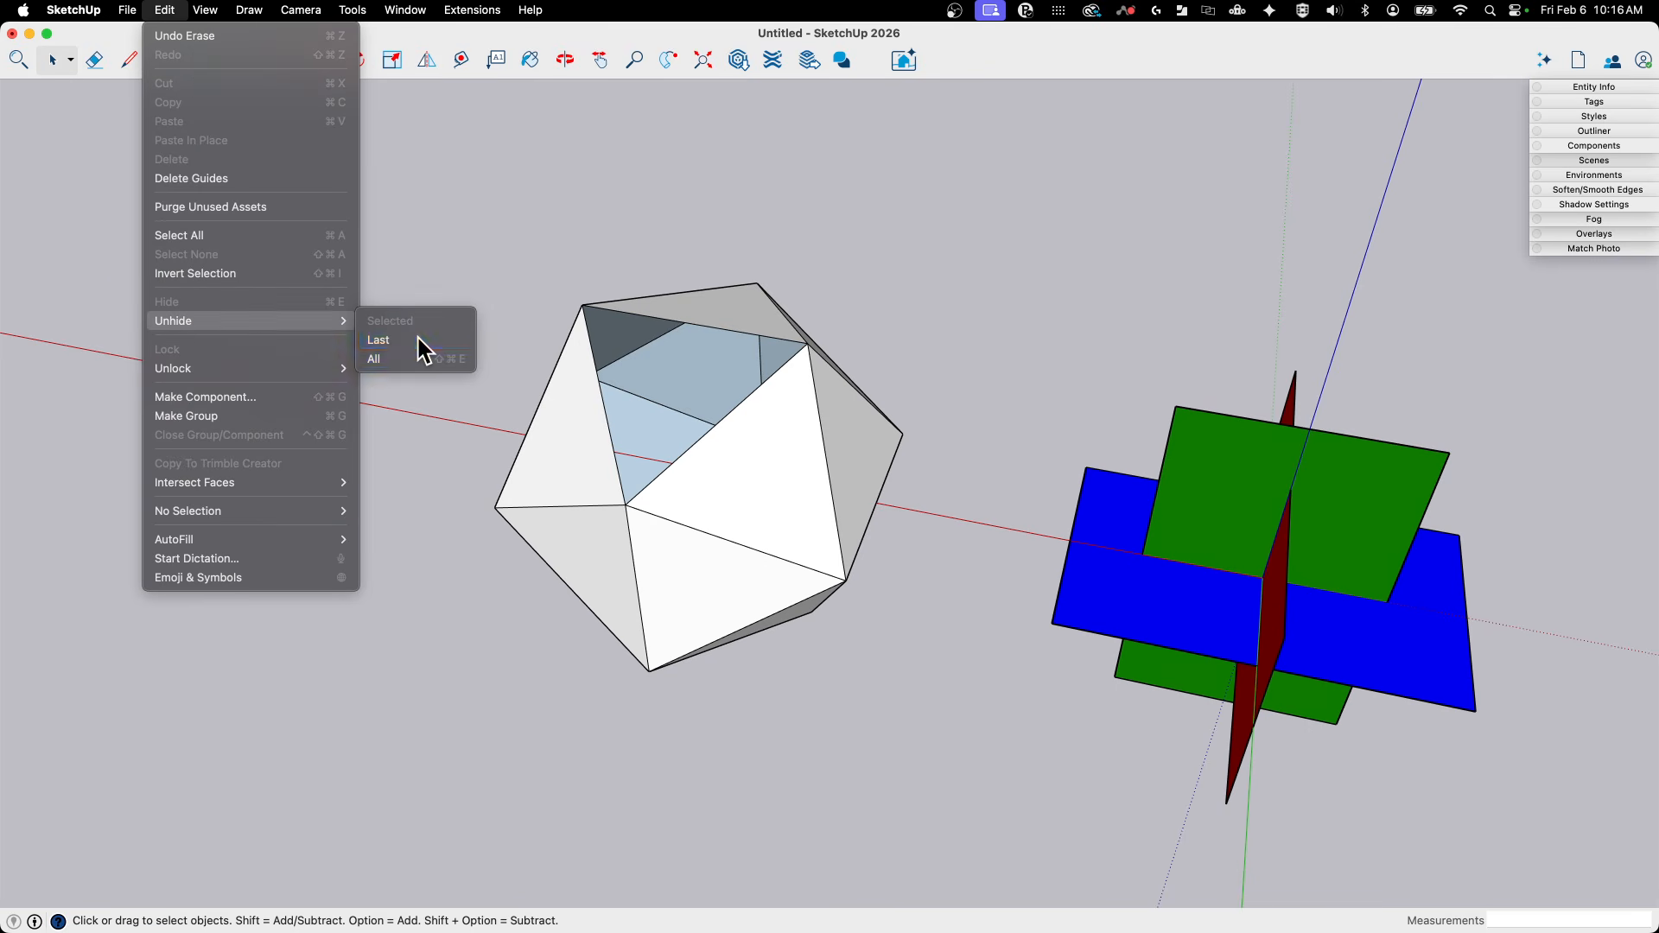
- Examine the icosahedron from several sides, switching X-ray display on and off
middle_drag(925, 294, 787, 240)
key(x)
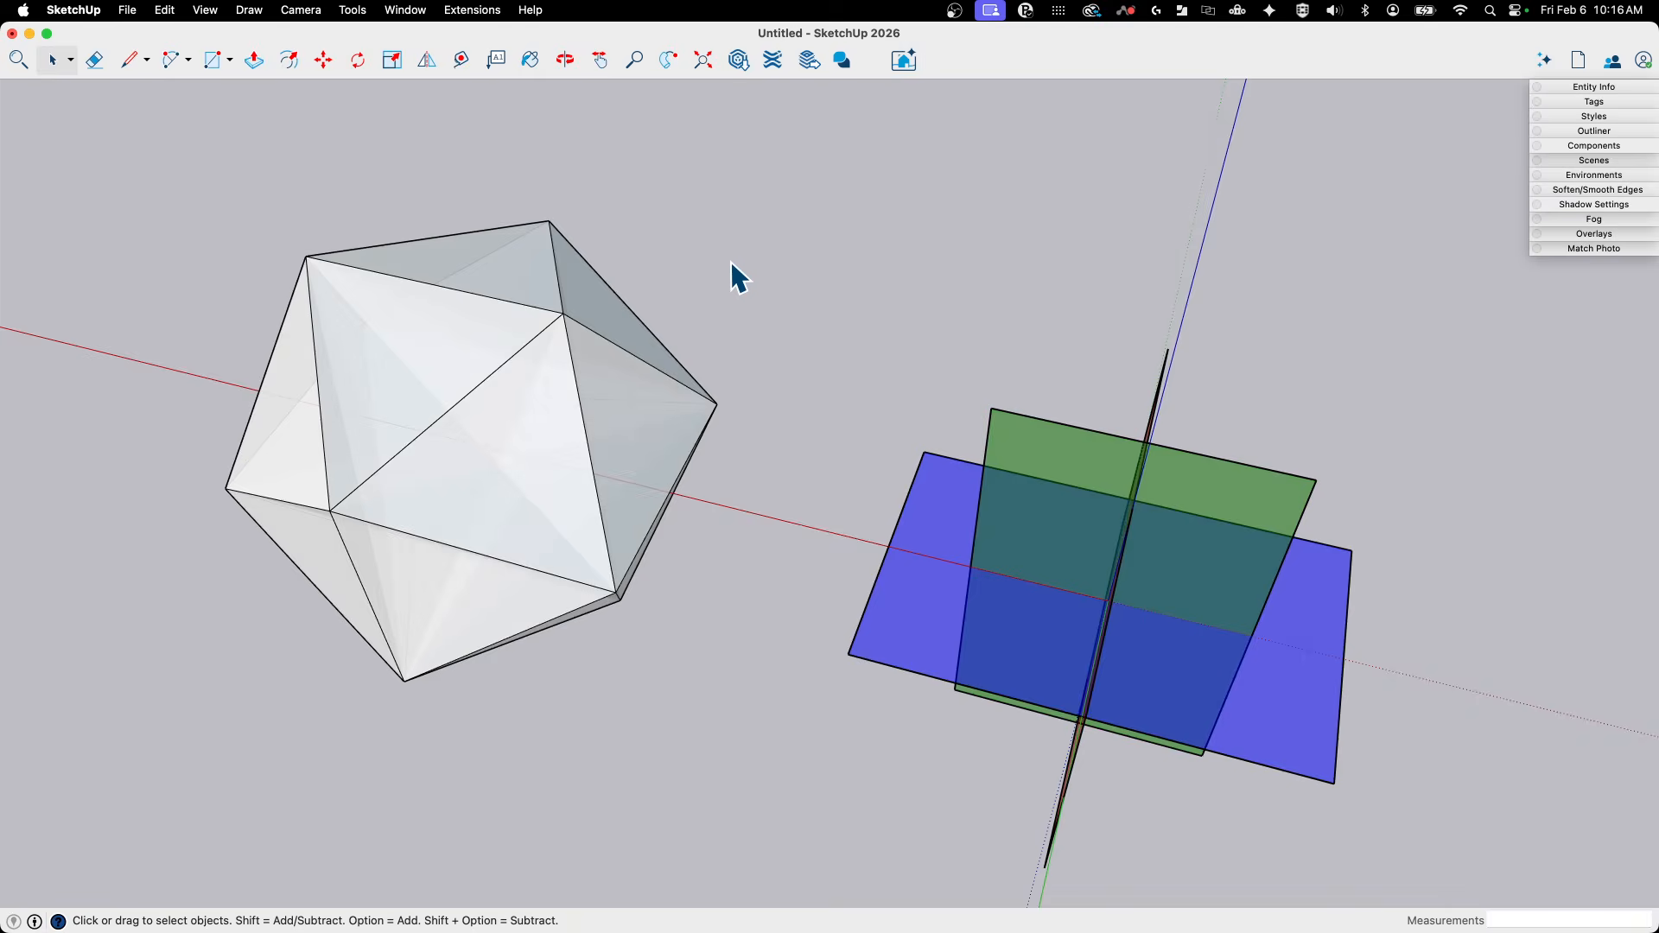
key(x)
middle_drag(705, 701, 355, 387)
key(x)
middle_drag(629, 503, 647, 515)
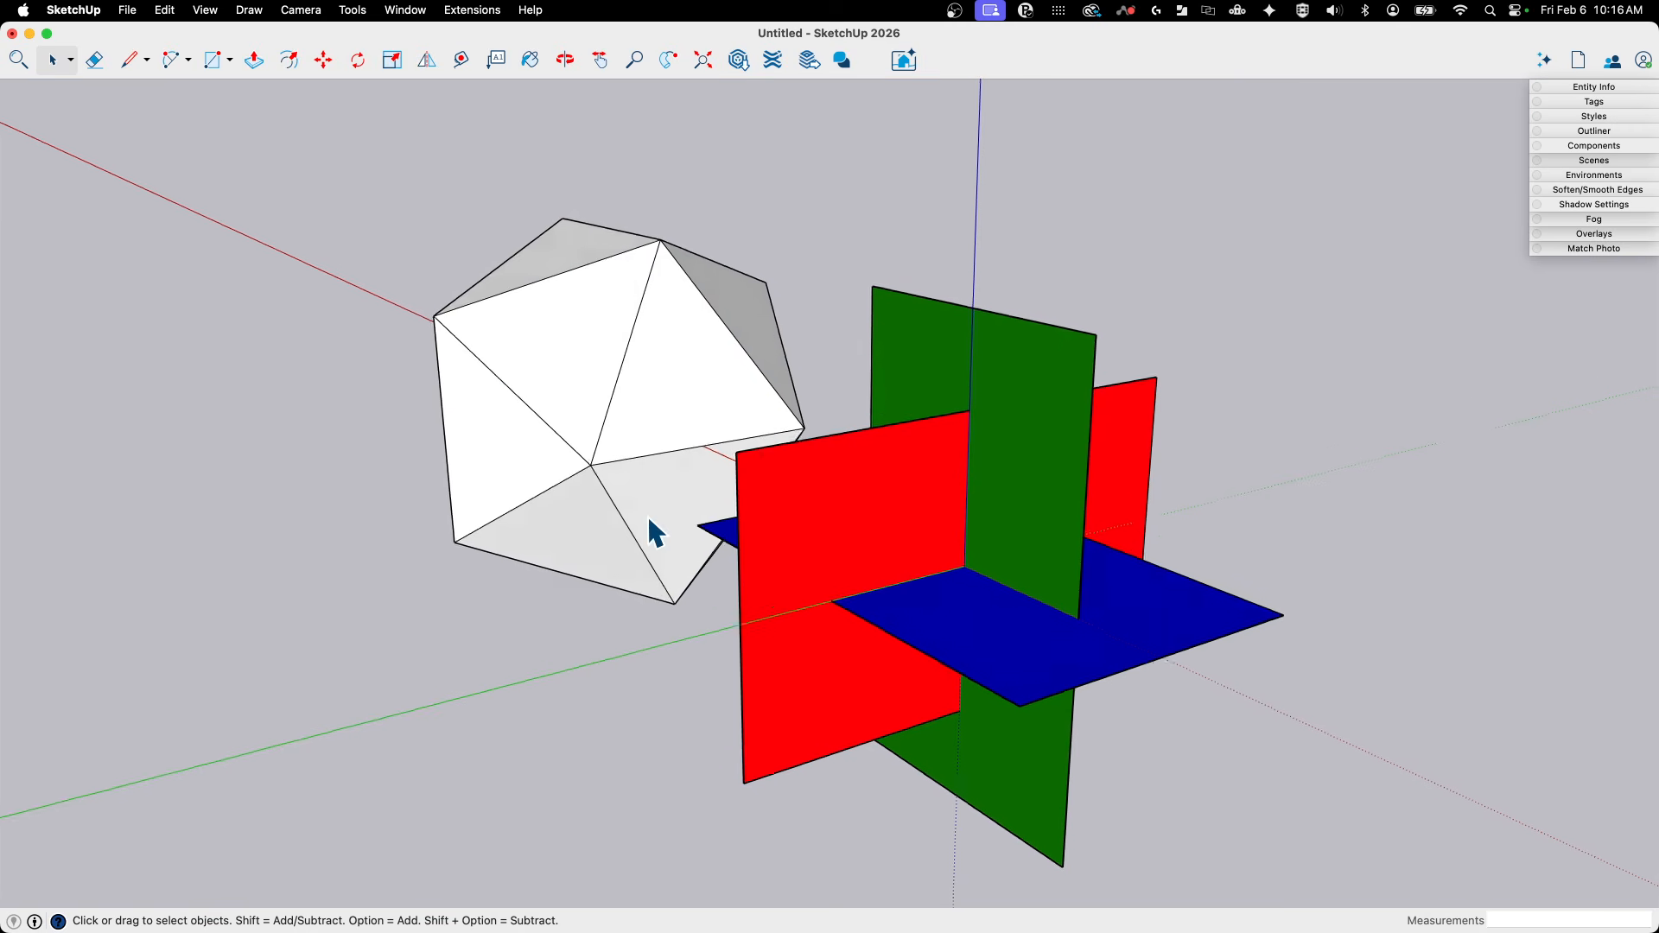
- Select all outer faces of the icosahedron and copy them about 9' 4 9/16" along the red axis, away from the coloured rectangles
scroll(646, 515, down, 5)
middle_drag(527, 406, 655, 344)
scroll(662, 367, up, 4)
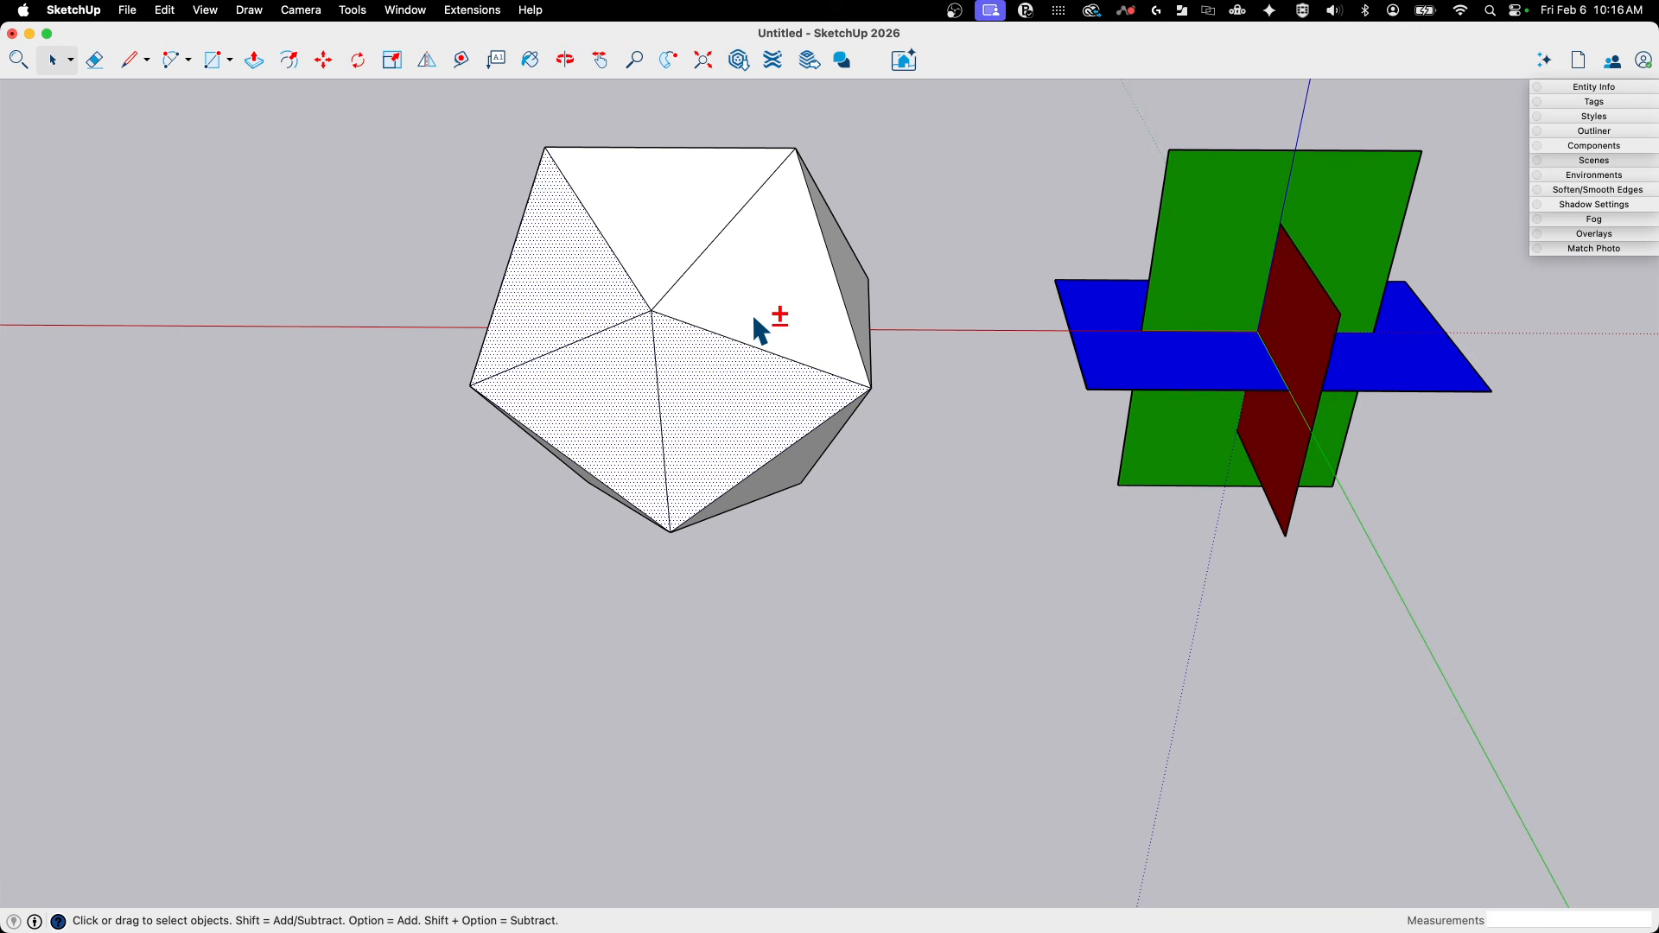
click(852, 578)
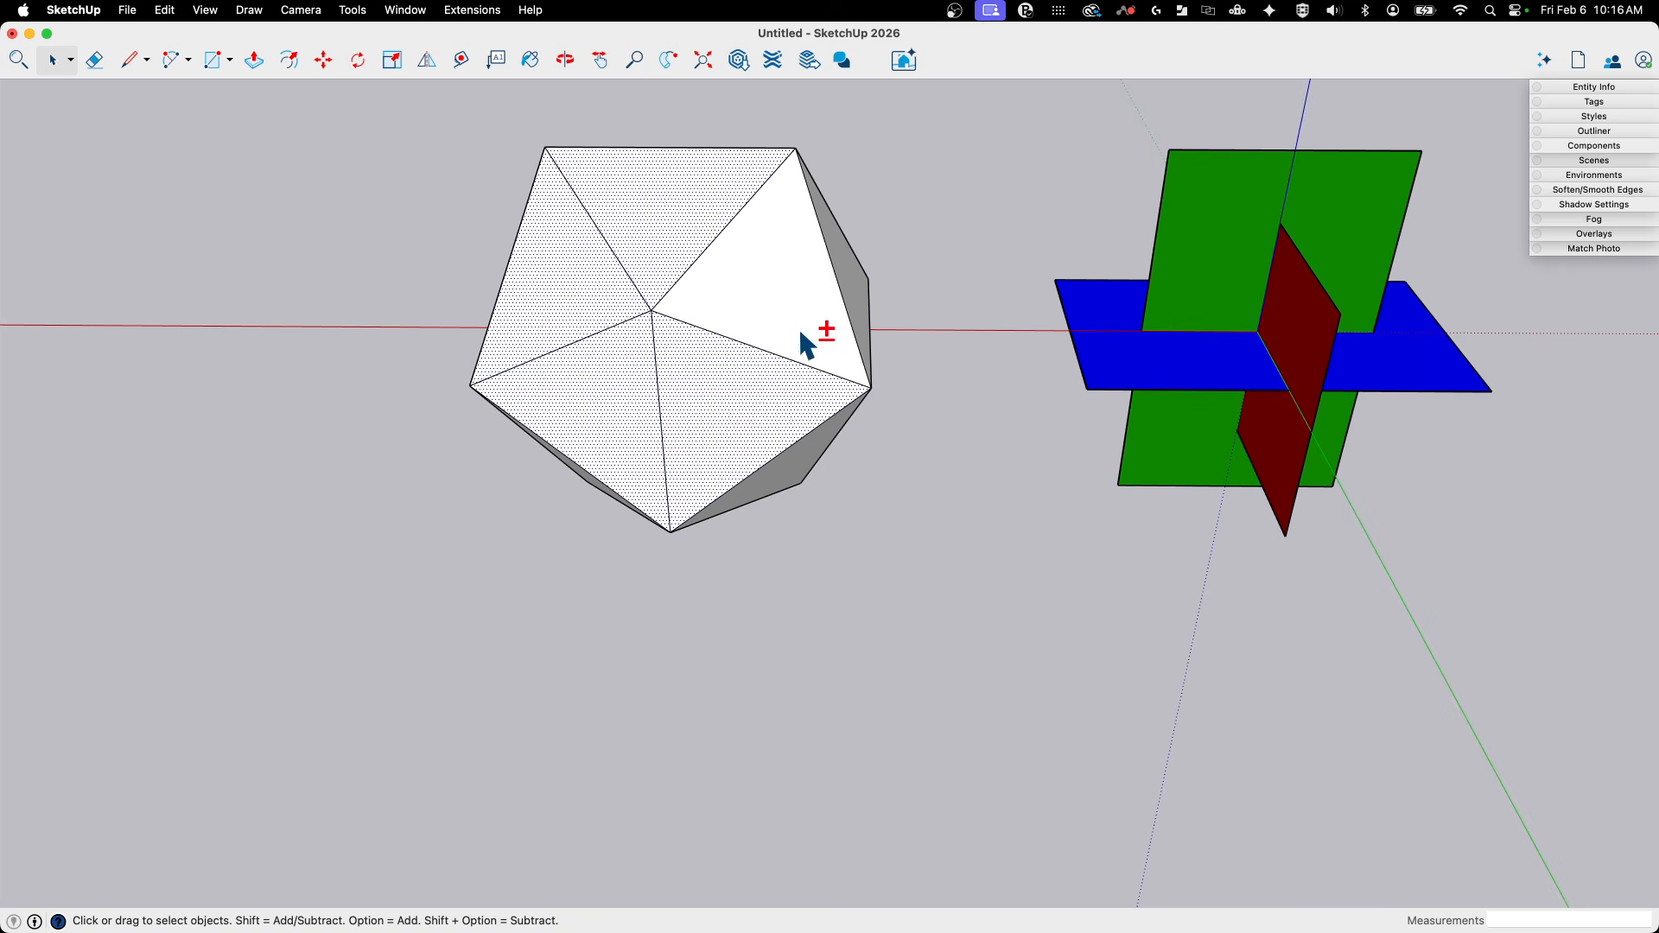
middle_drag(801, 332, 678, 467)
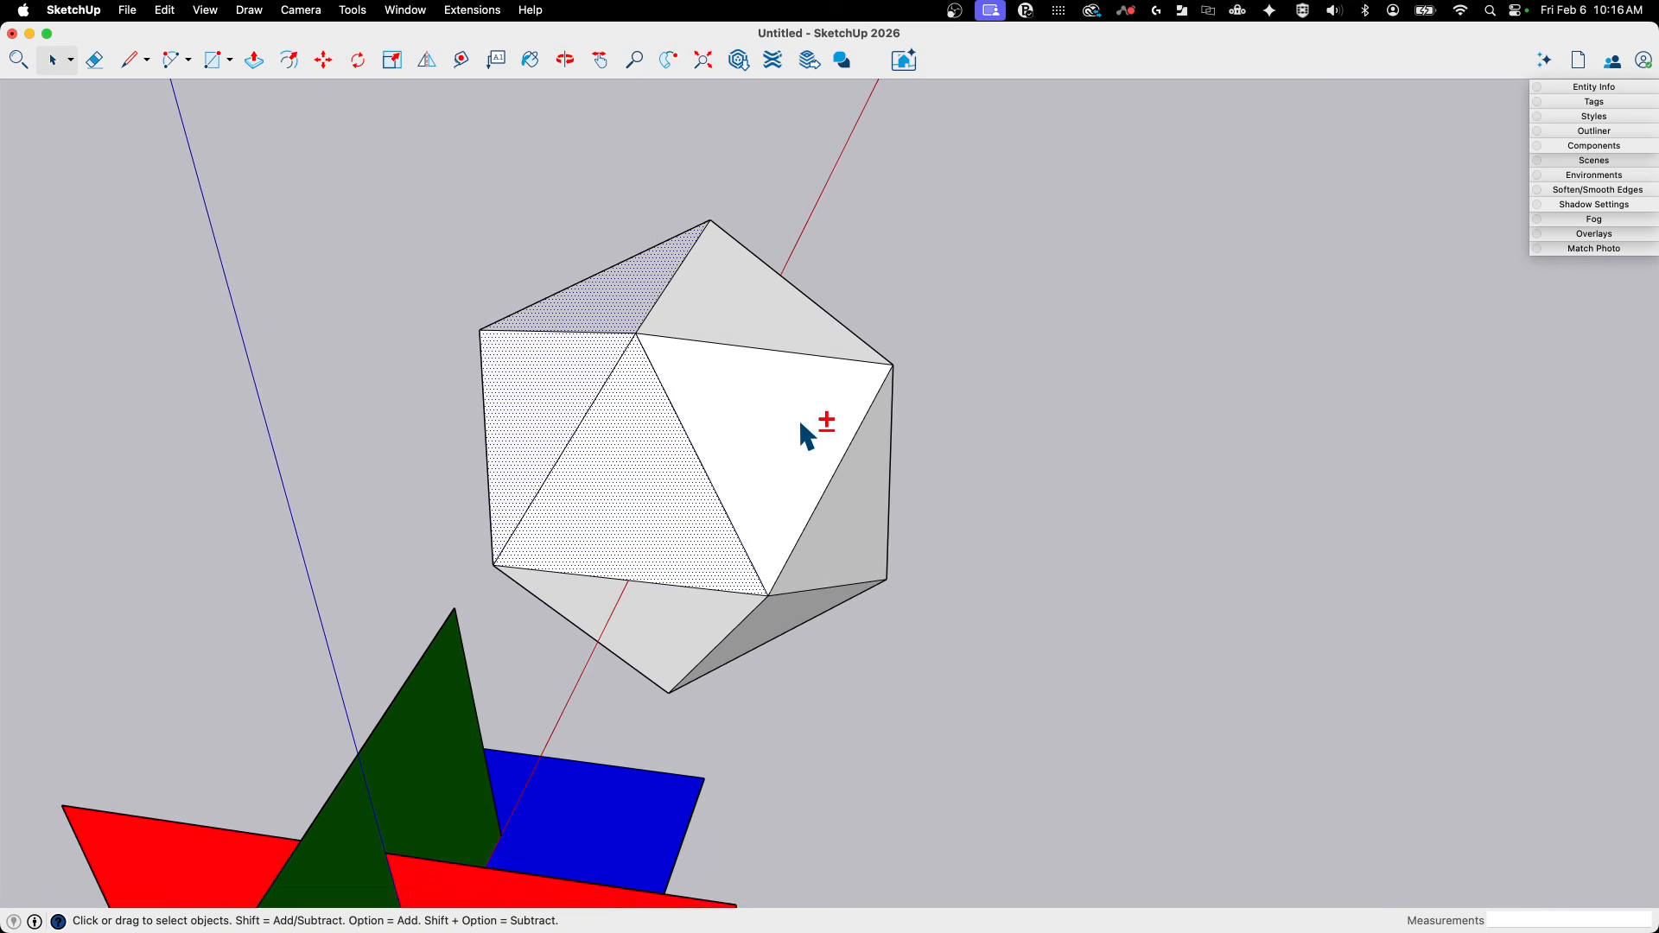
middle_drag(801, 425, 607, 553)
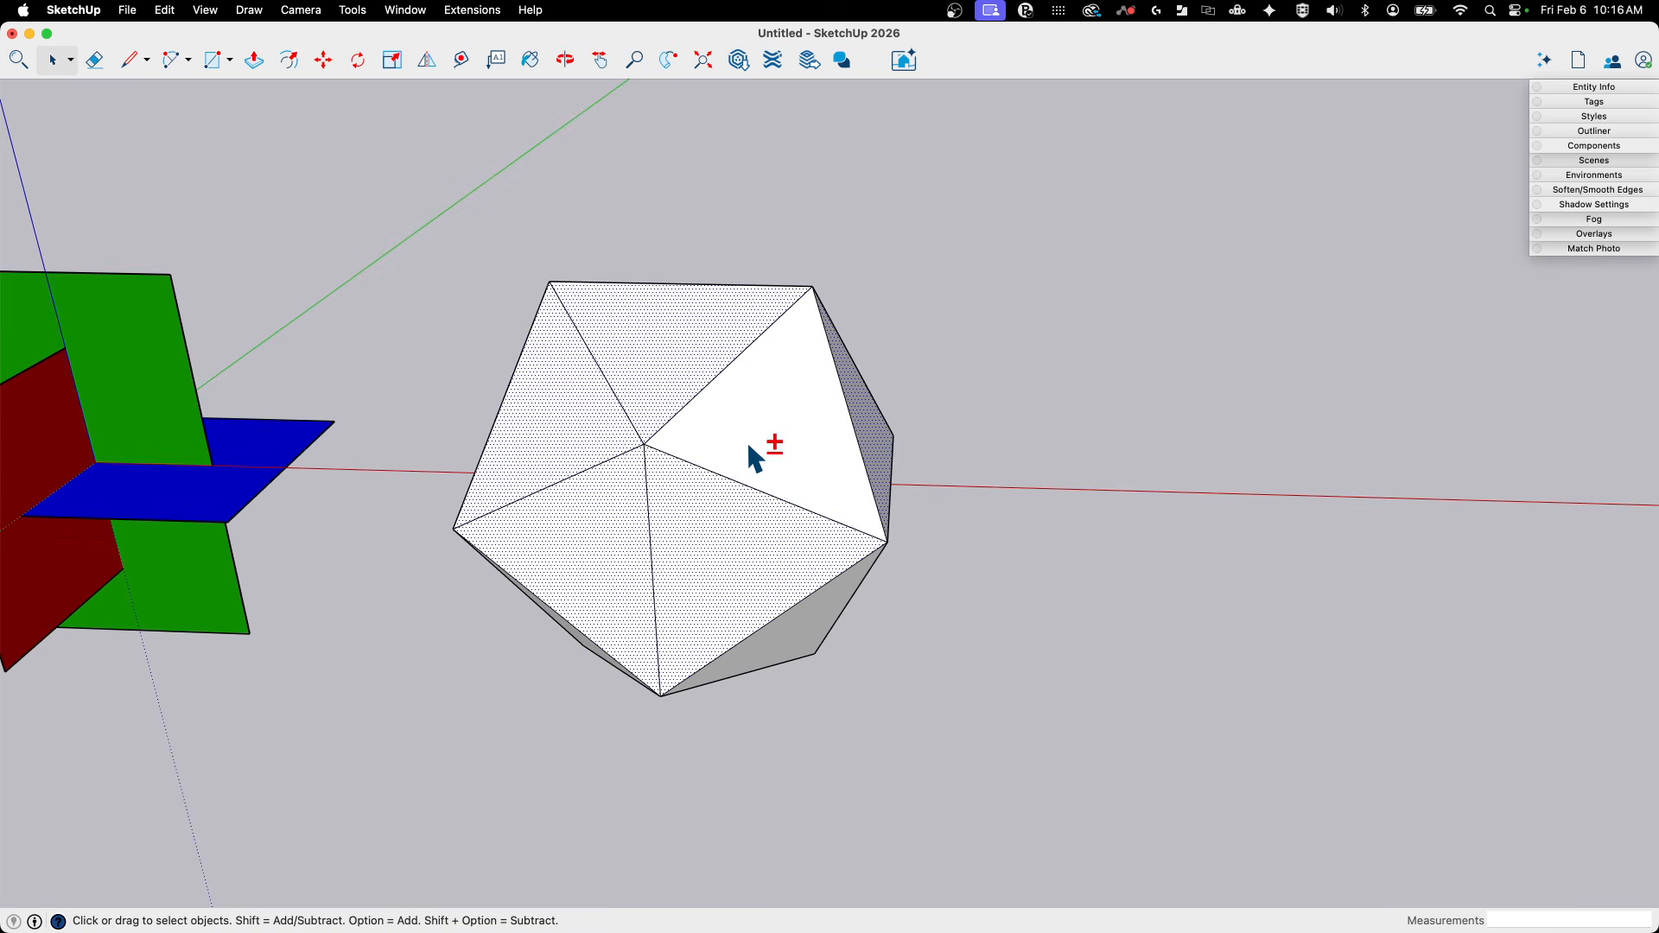
middle_drag(749, 446, 815, 544)
key(m)
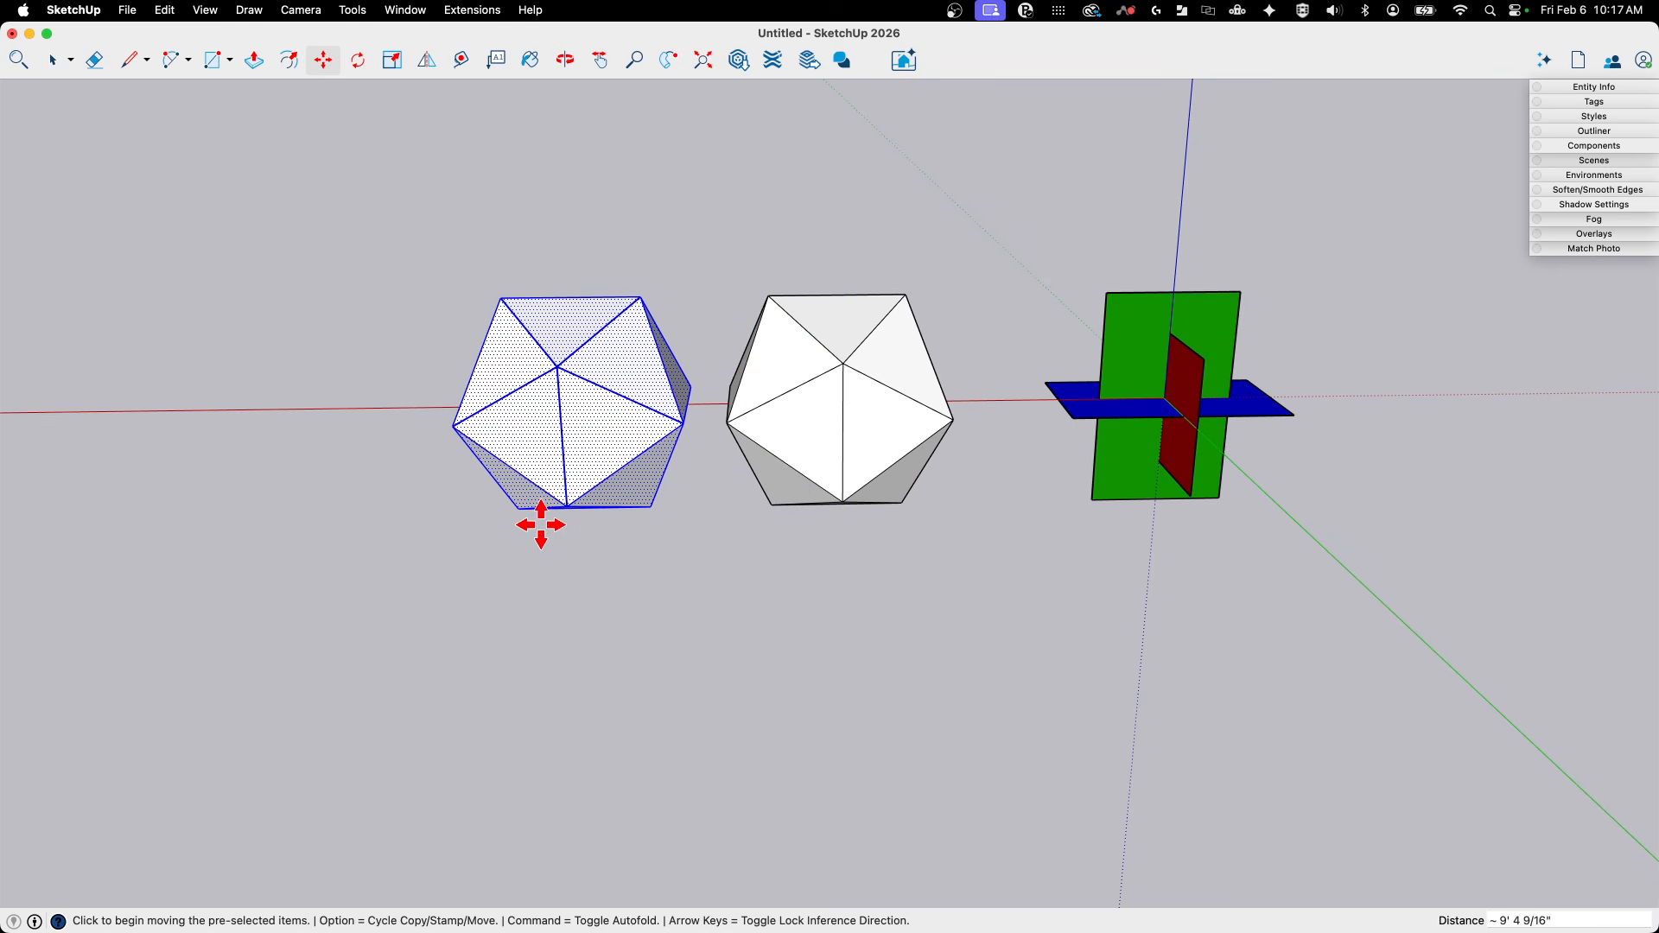
- Turn on X-ray display and examine the interior of the copied icosahedron shell
key(x)
scroll(819, 579, up, 5)
middle_drag(965, 597, 585, 437)
scroll(585, 437, up, 3)
click(546, 419)
scroll(566, 446, up, 10)
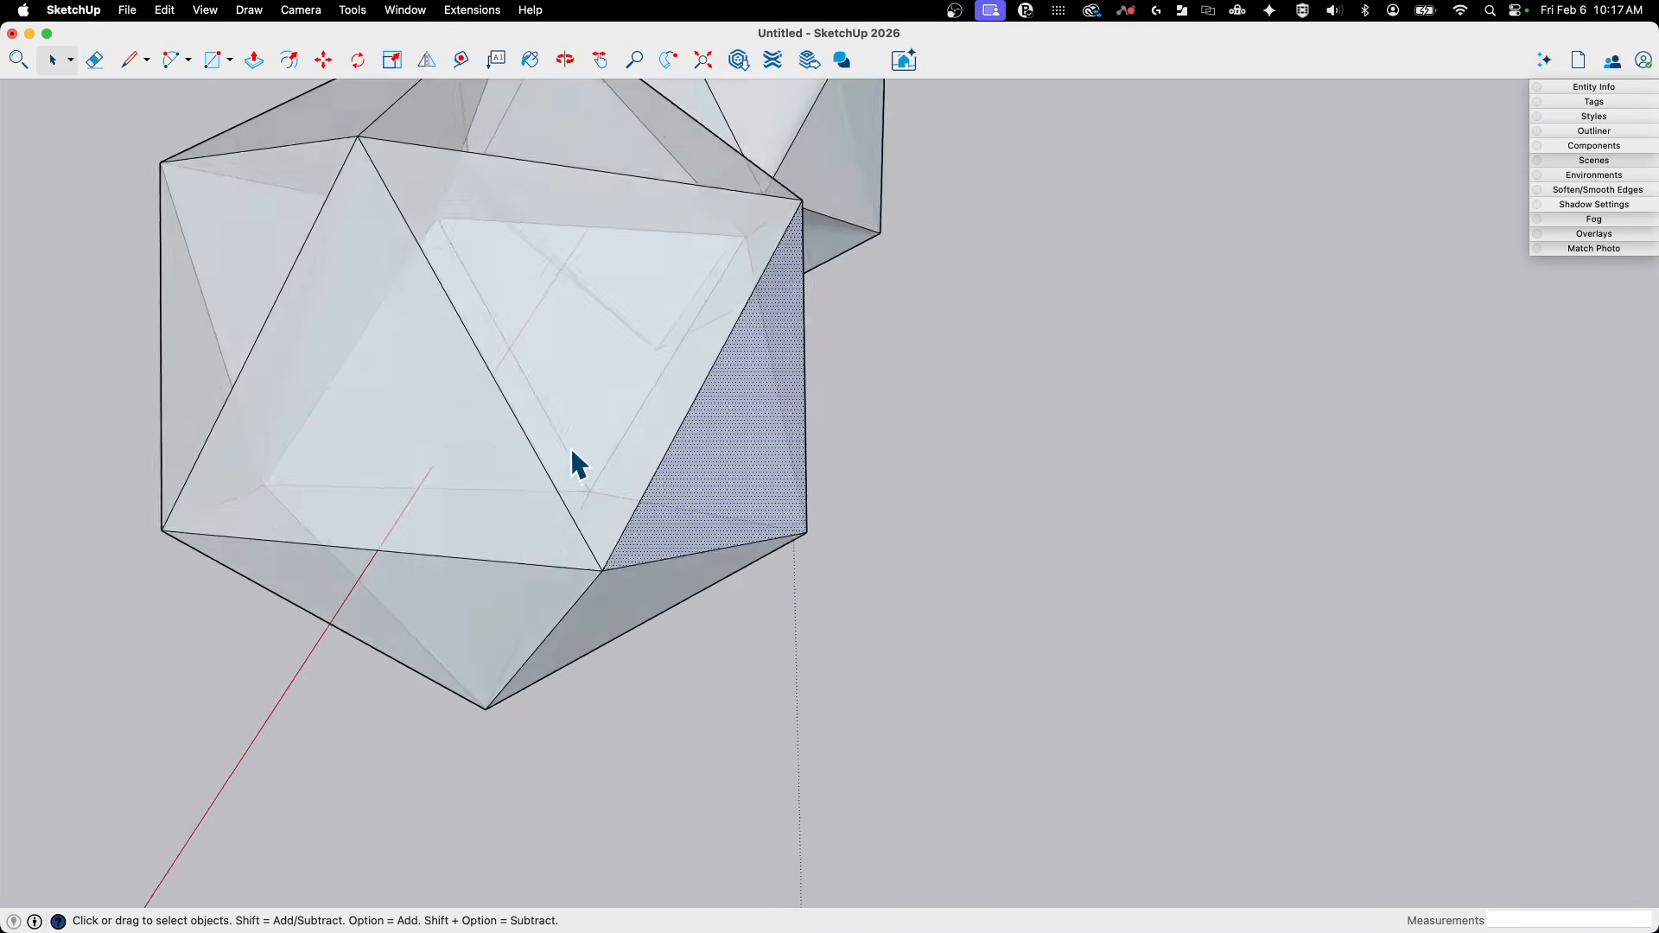
scroll(567, 450, down, 5)
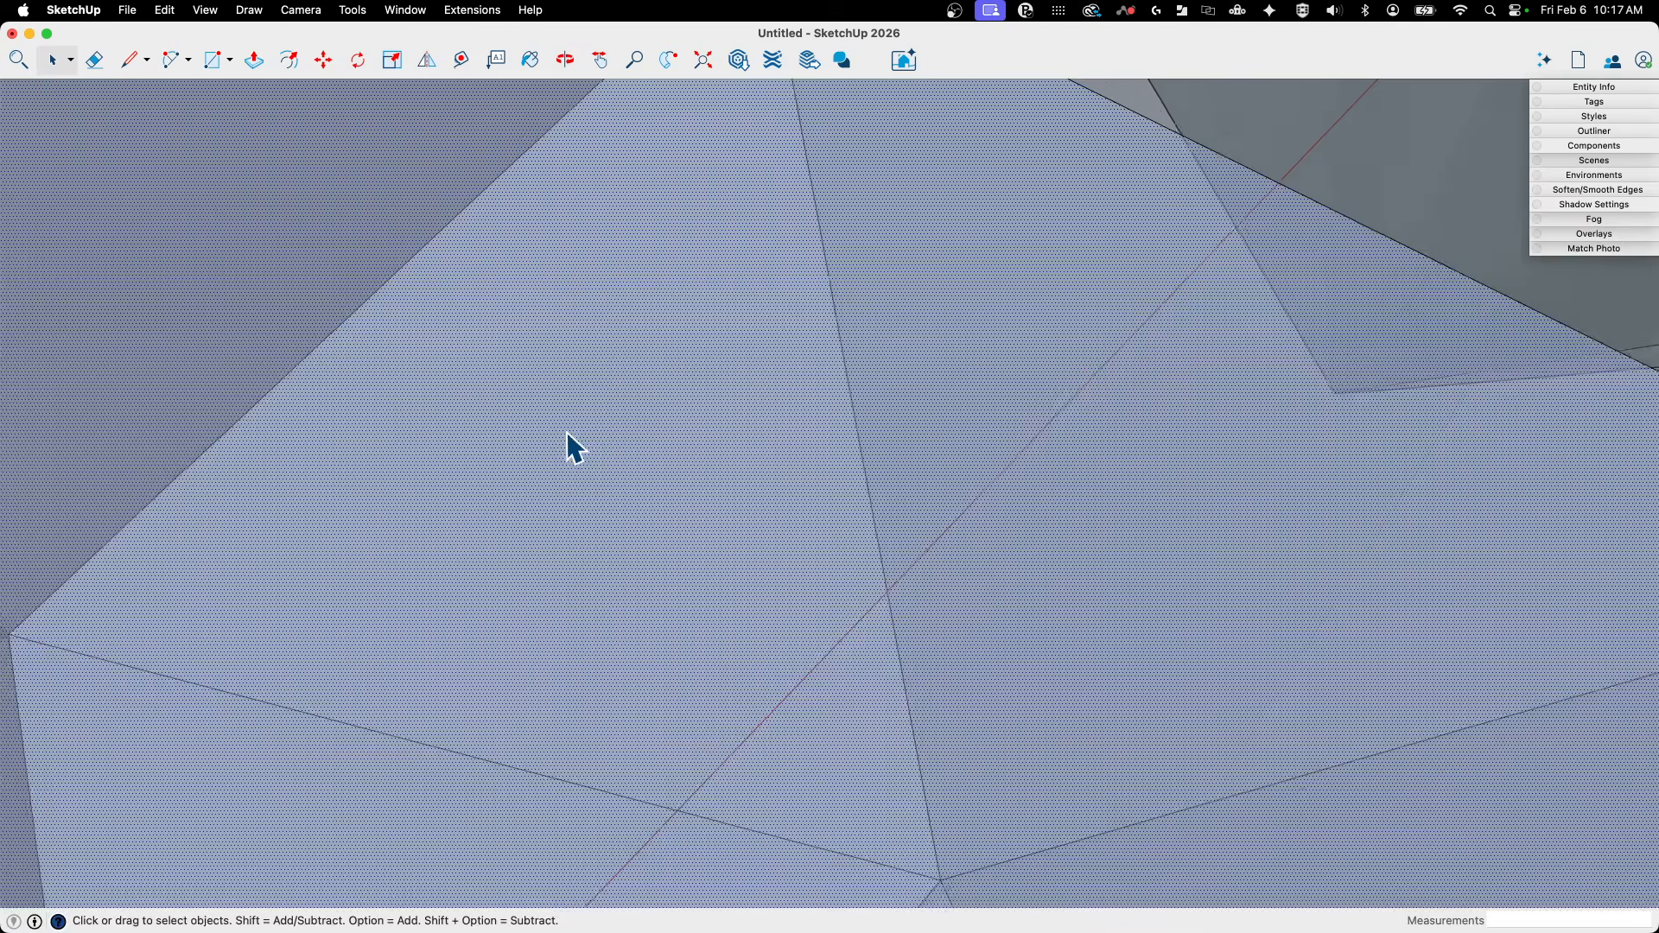
scroll(568, 448, down, 6)
middle_drag(566, 441, 1044, 791)
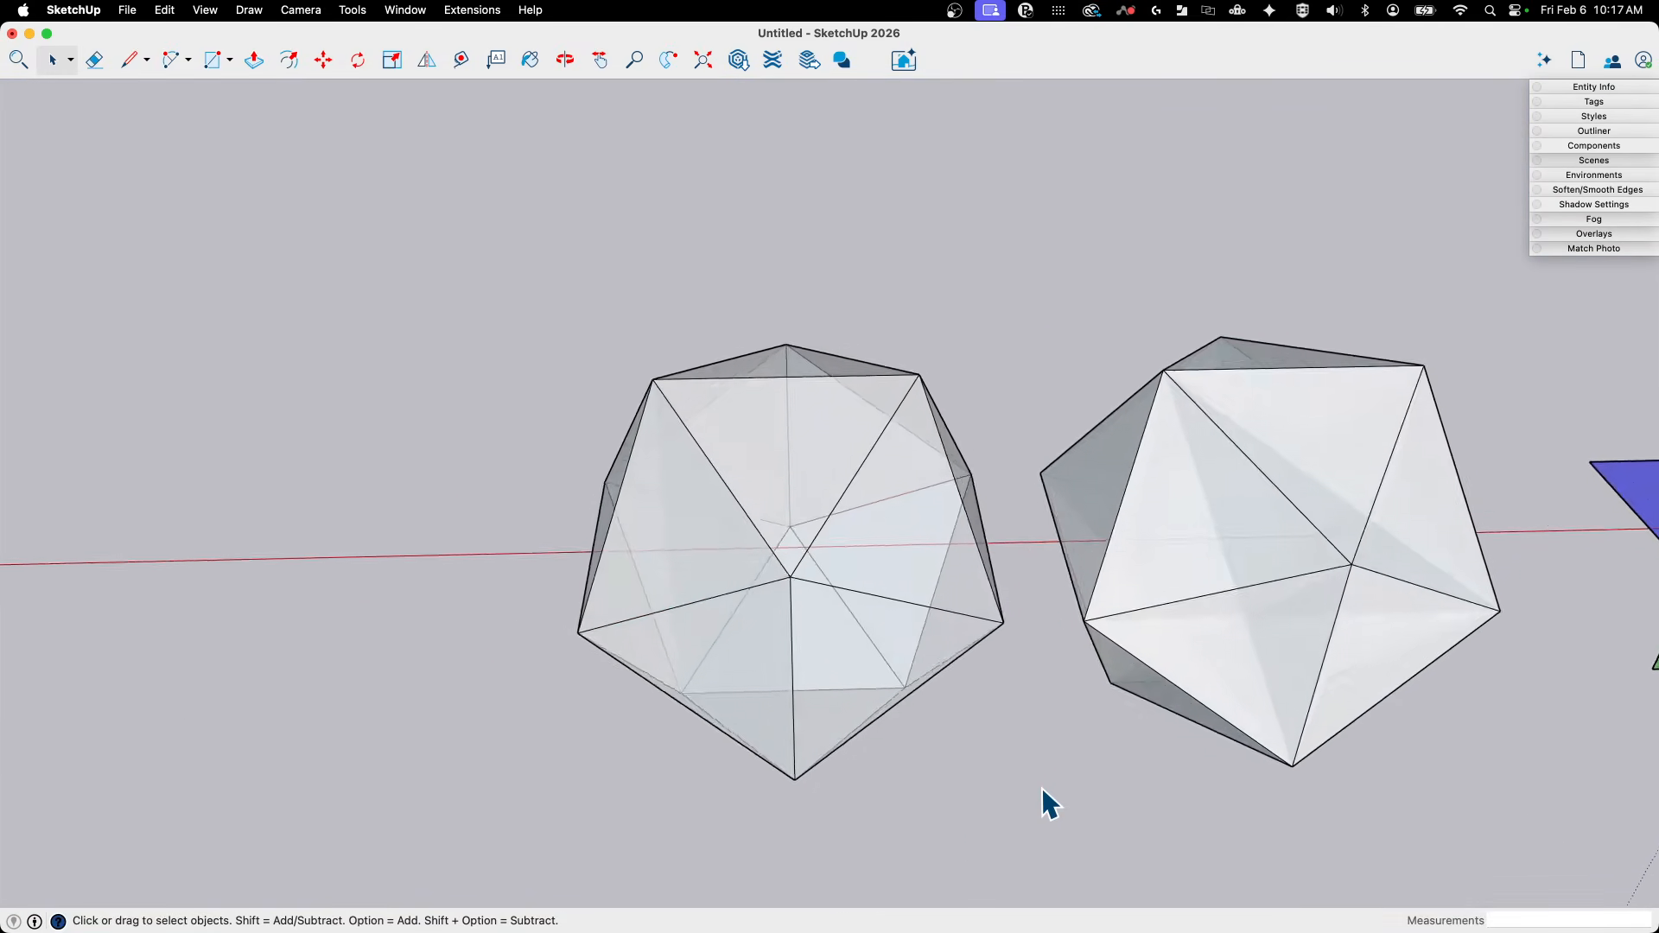
- Compare the copied shell with the original icosahedron in X-ray display, checking for internal faces
scroll(1056, 536, up, 12)
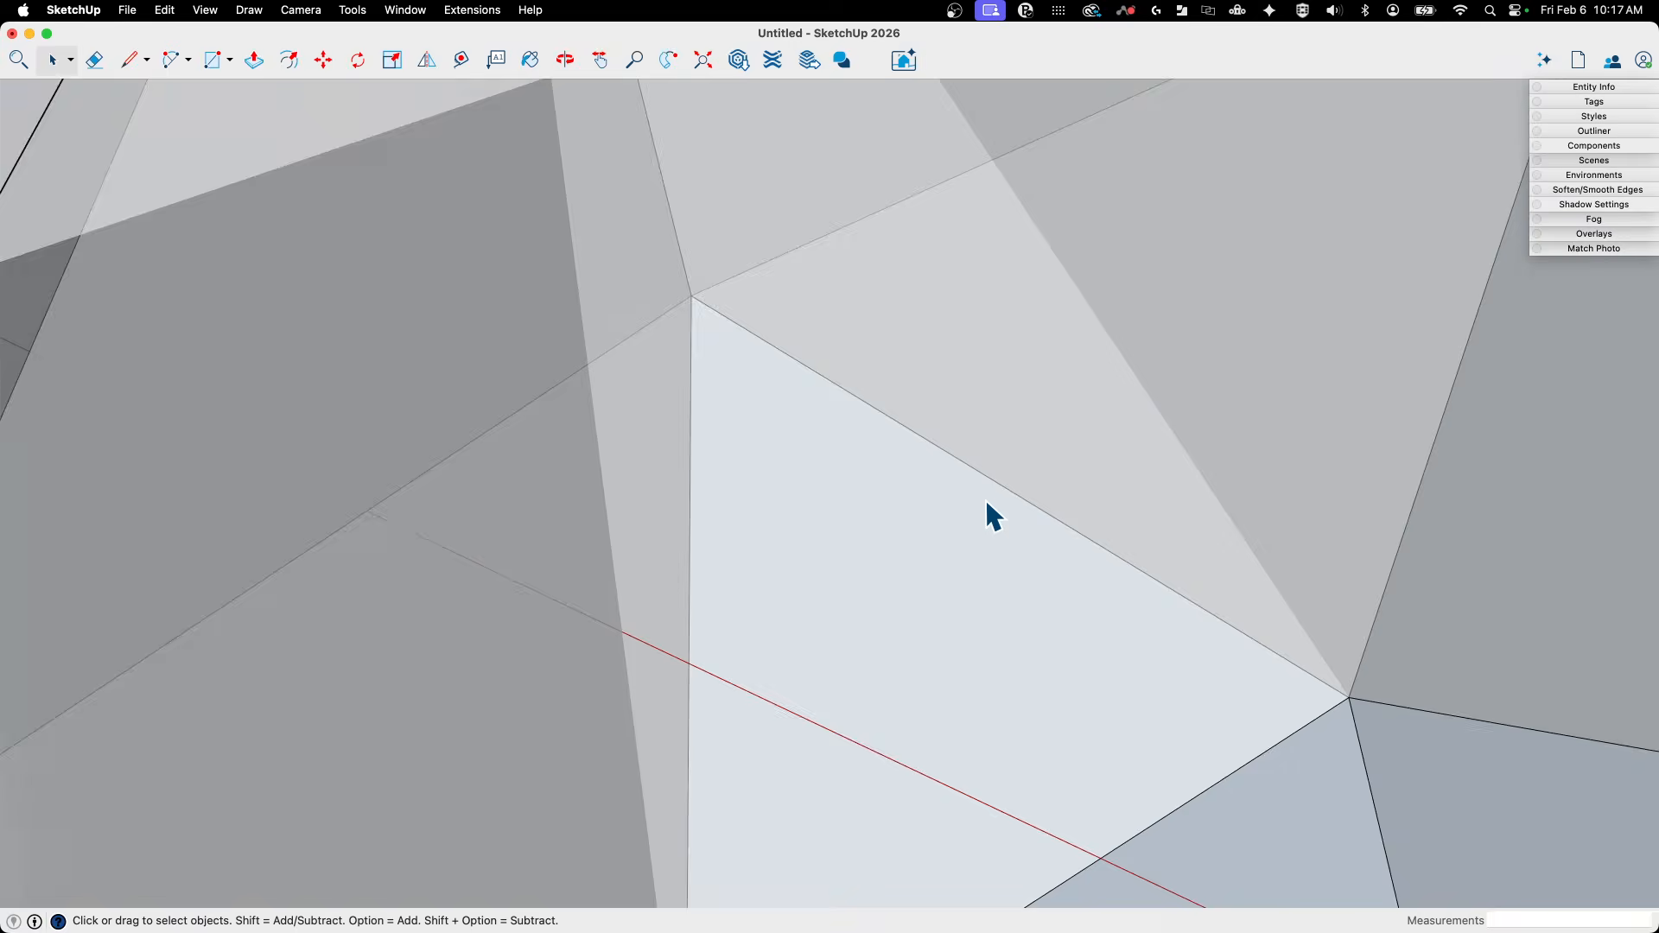
triple_click(904, 474)
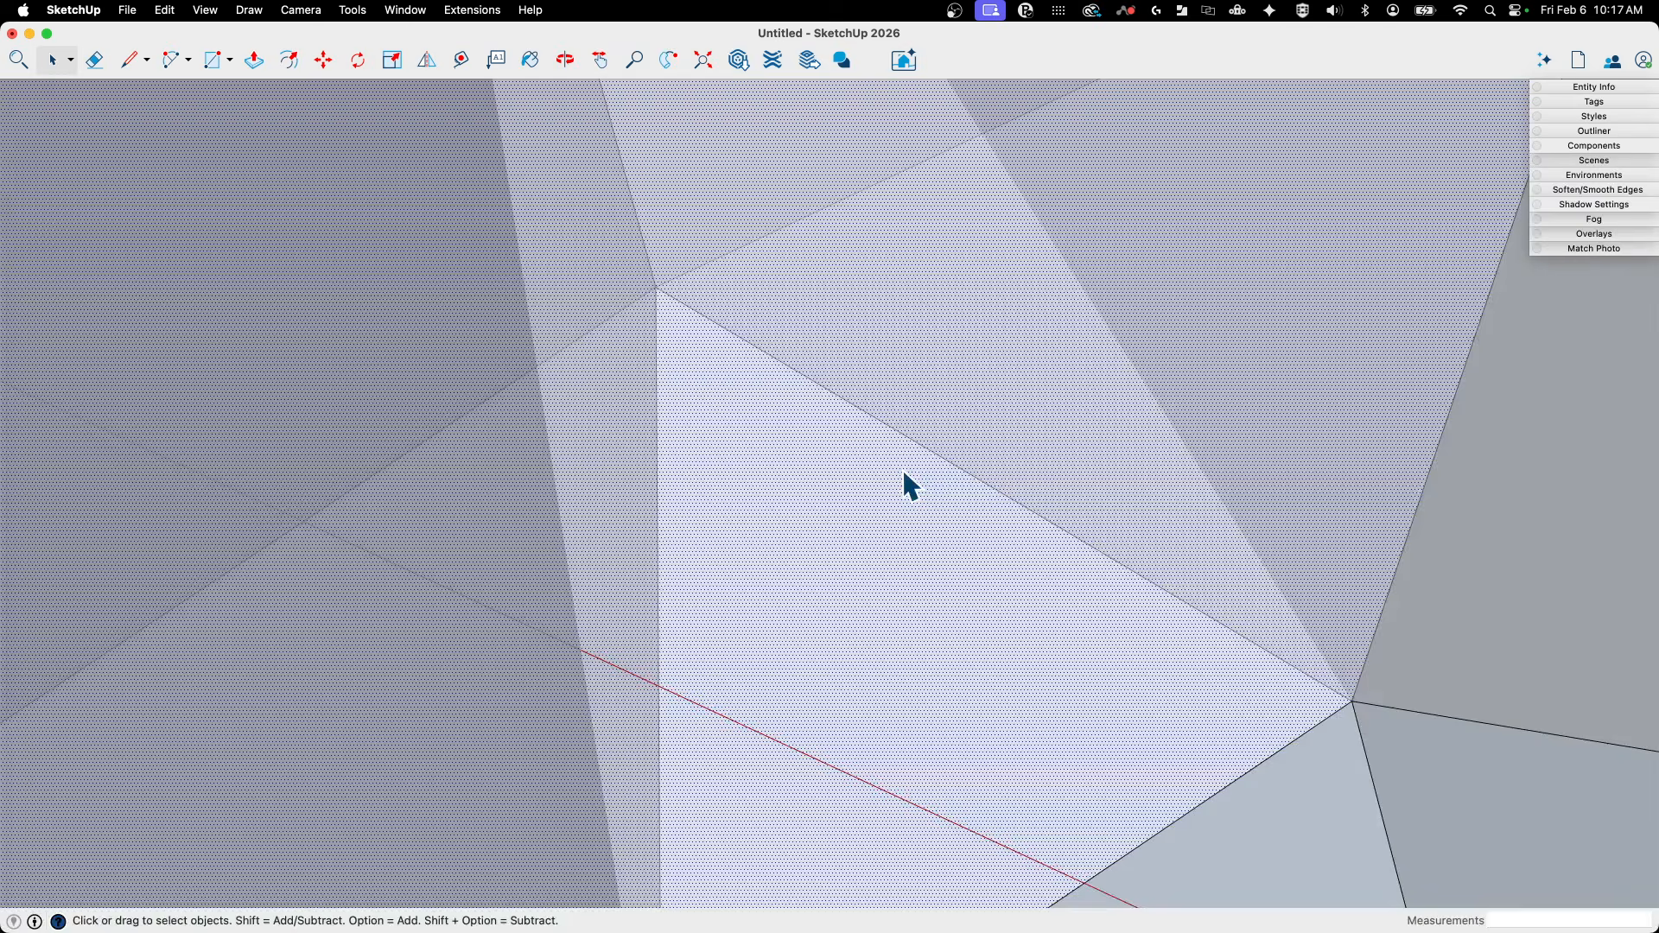
key(Delete)
scroll(1089, 470, down, 10)
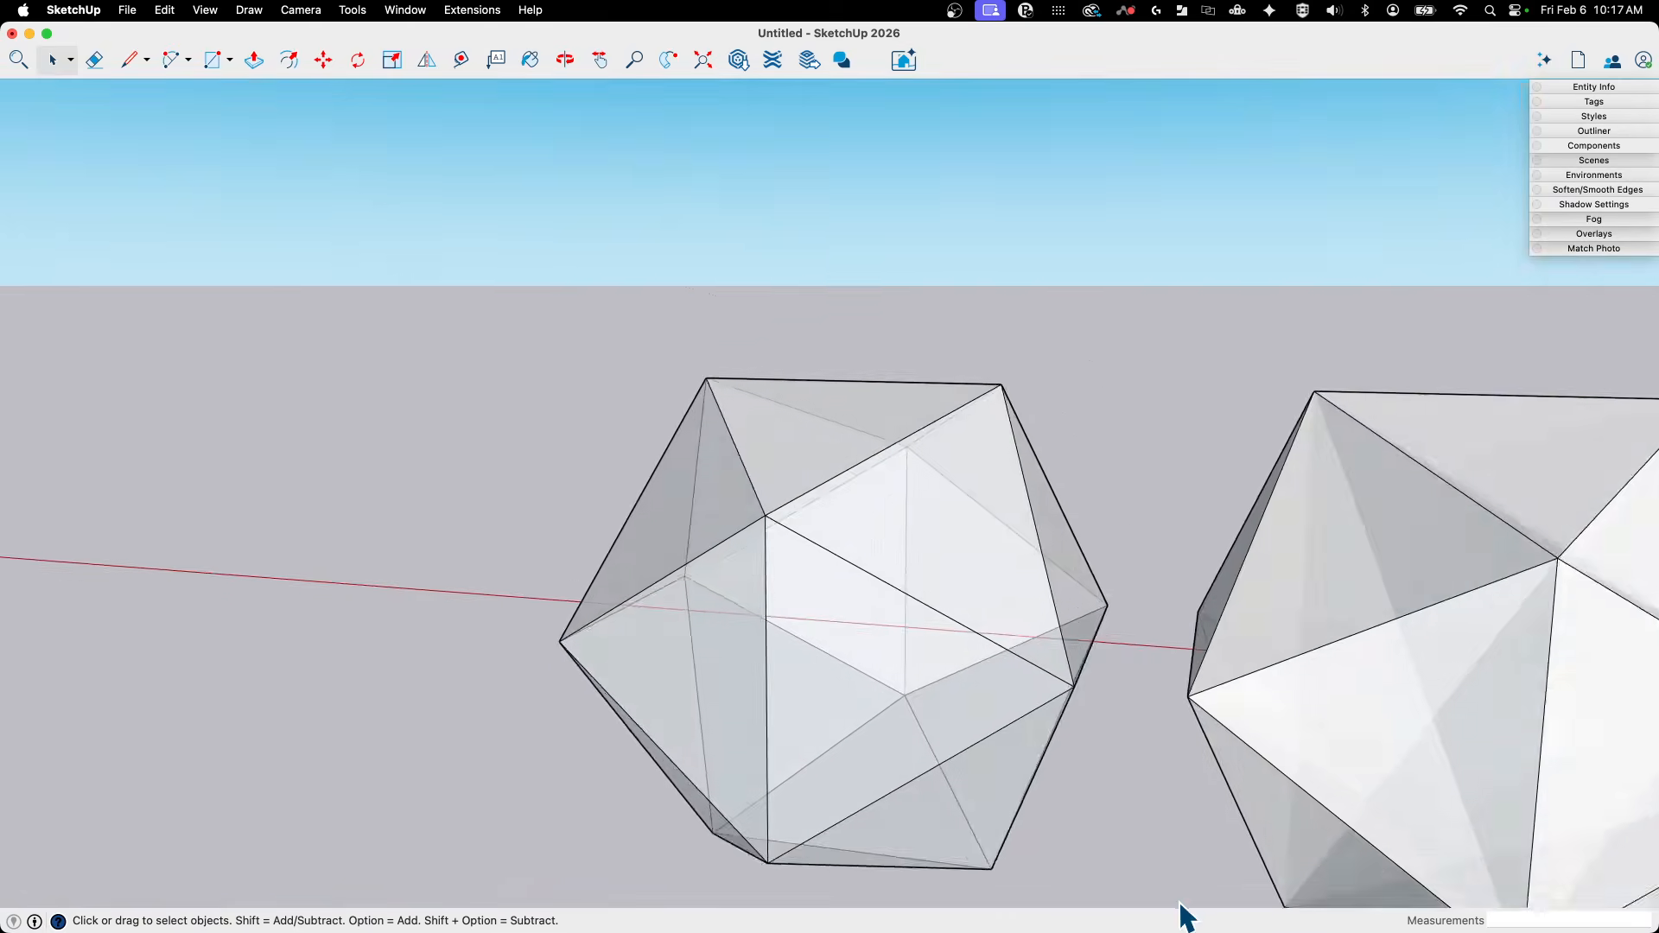
mouse_move(1181, 900)
middle_down()
mouse_move(1055, 769)
mouse_move(1075, 717)
mouse_move(1144, 735)
mouse_move(1111, 655)
mouse_move(1288, 778)
middle_up()
scroll(1055, 770, up, 4)
triple_click(1080, 698)
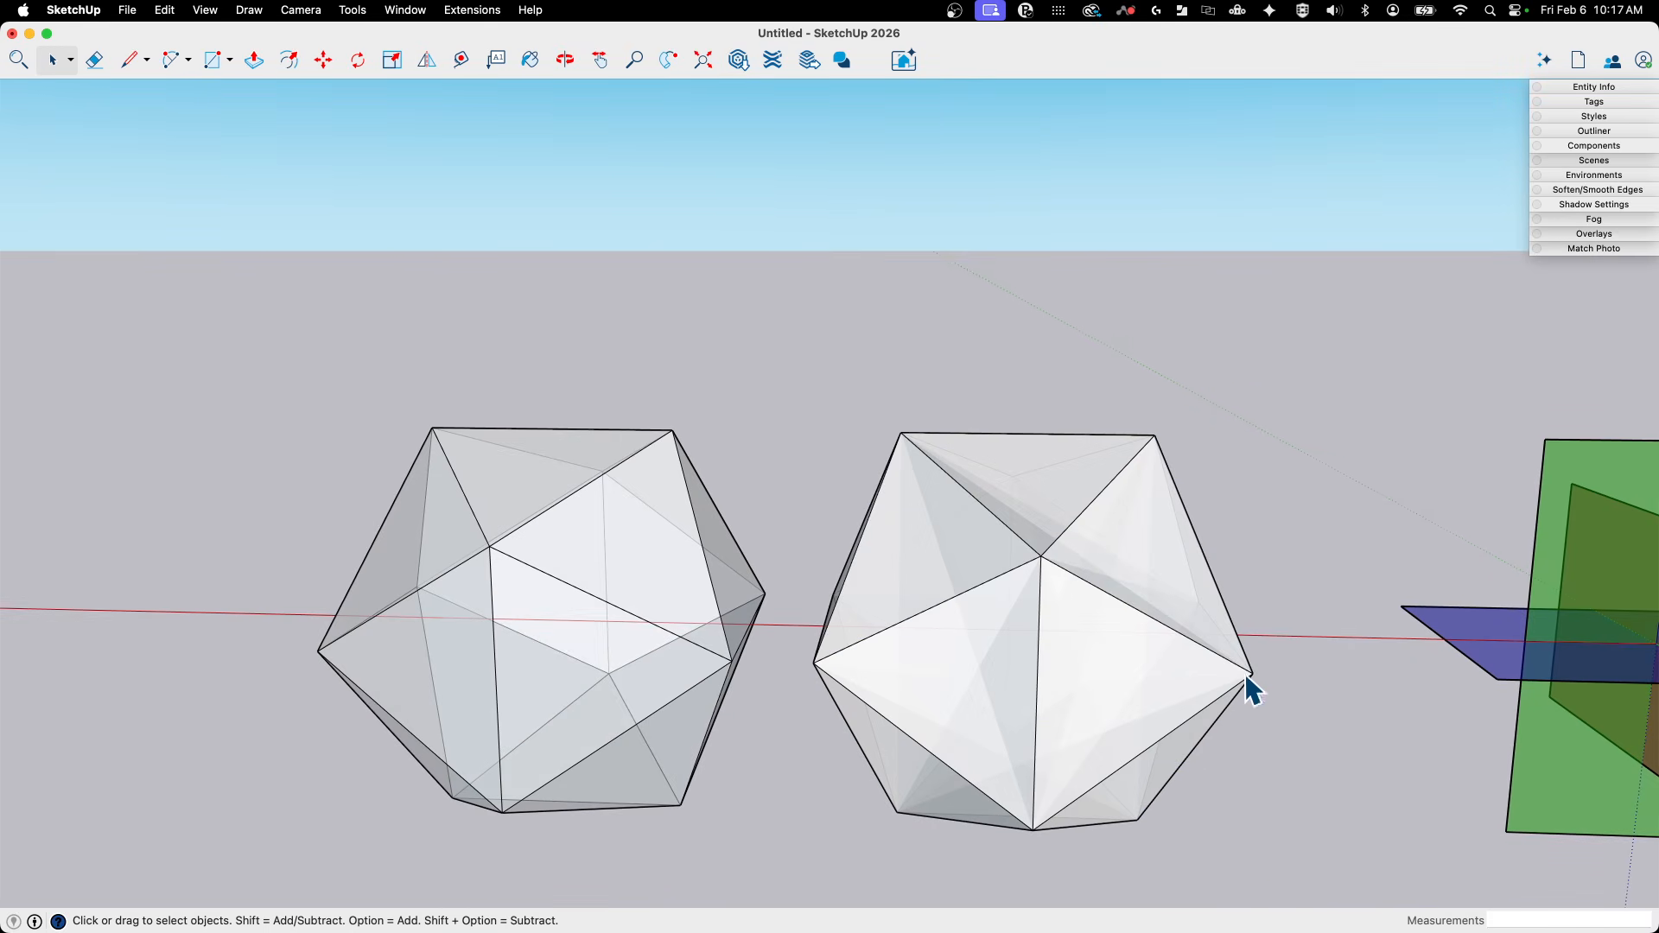
- Select the five outer faces around the near vertex of the original icosahedron in X-ray display
click(1143, 590)
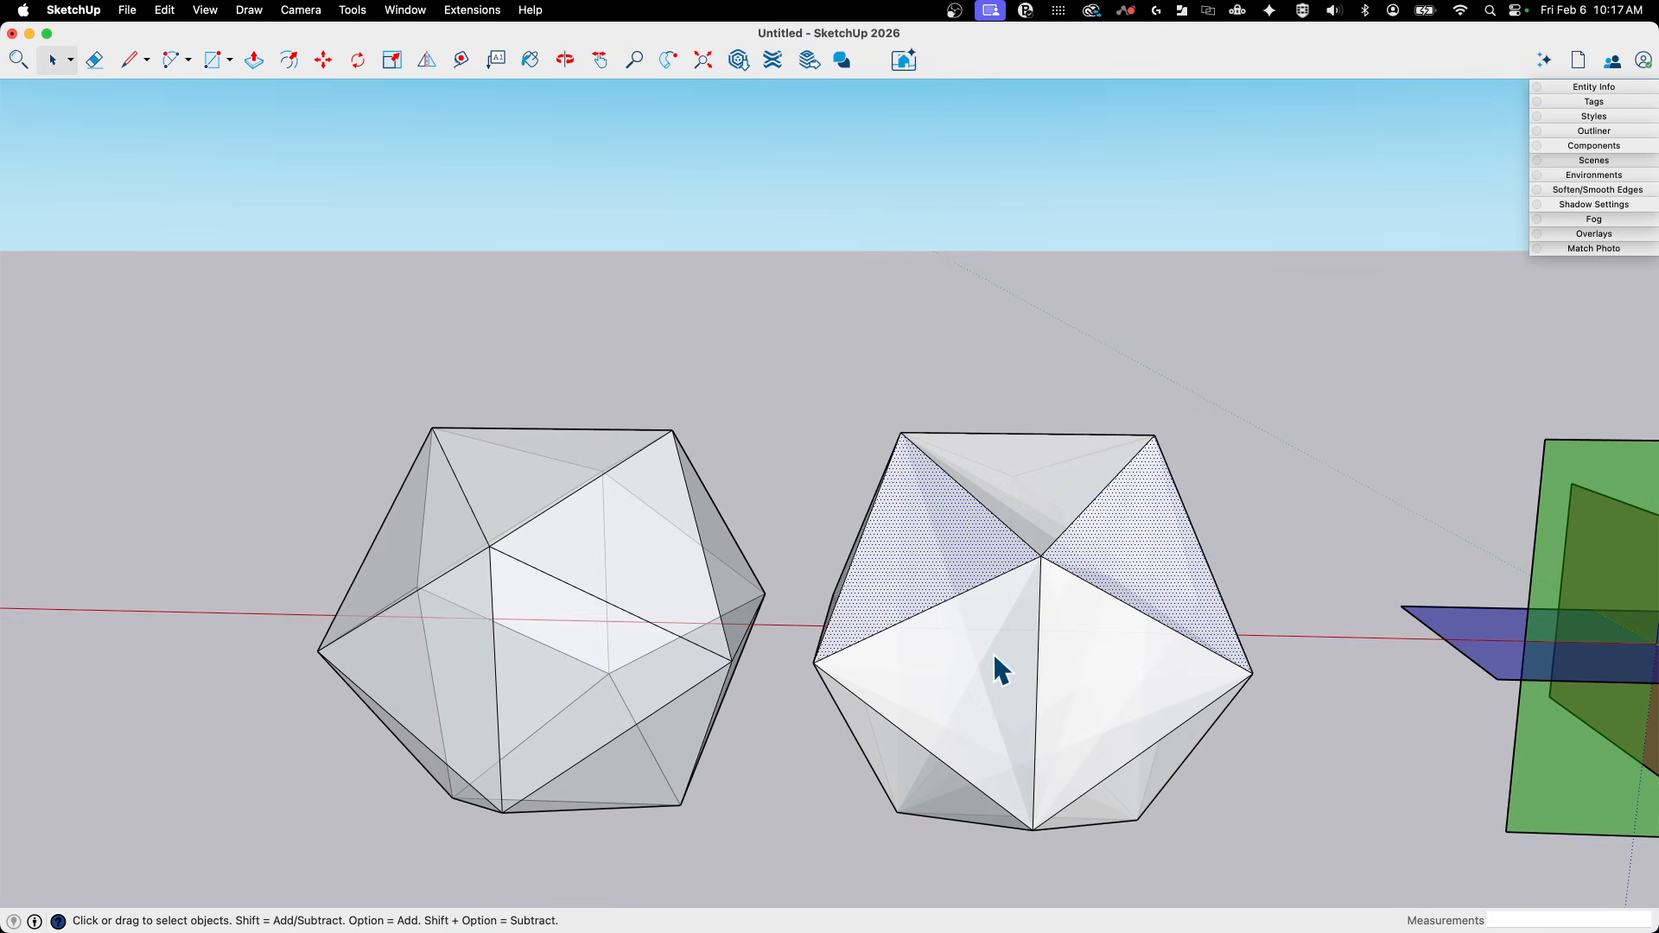
click(1256, 471)
scroll(1153, 576, up, 1)
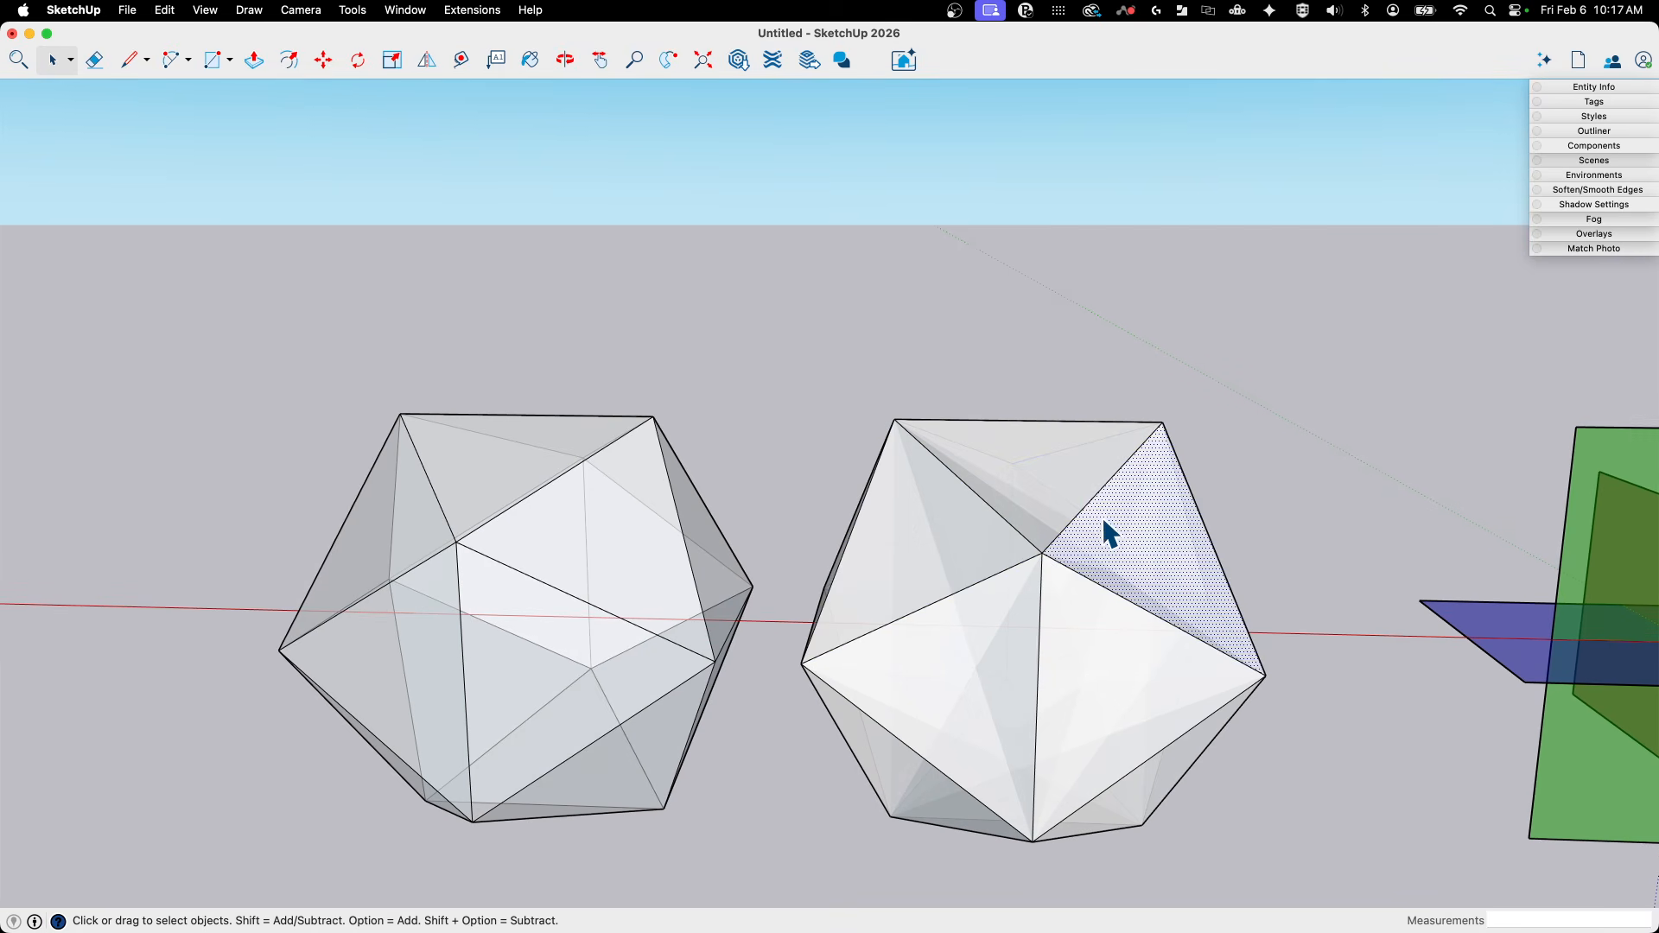
shift+click(1030, 458)
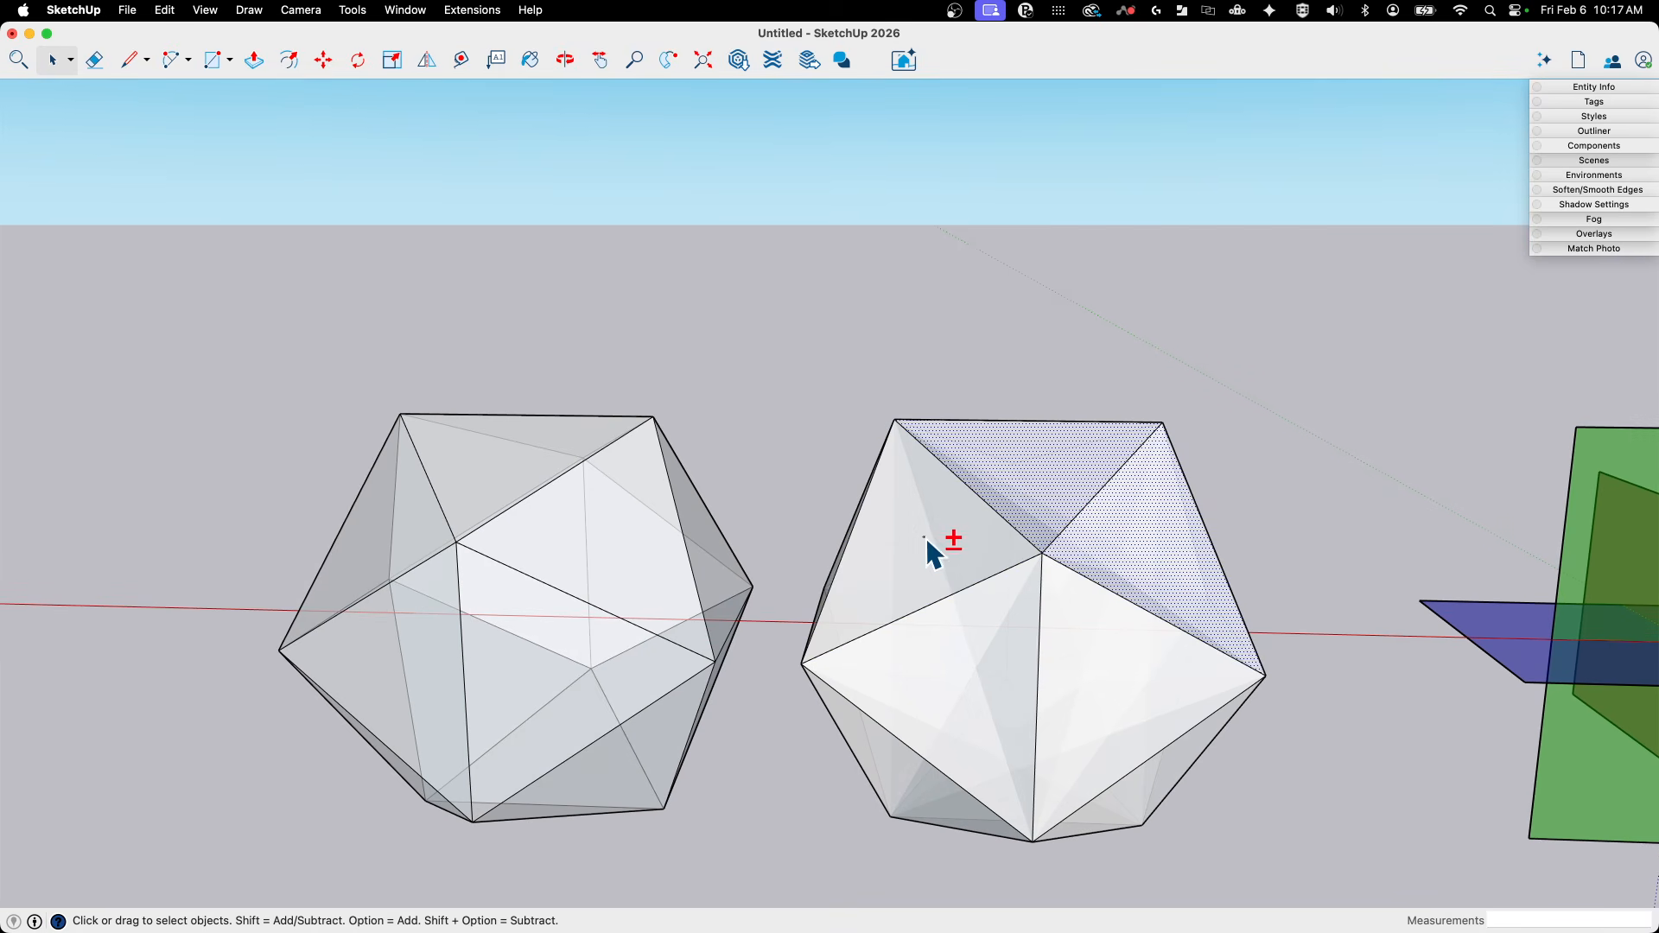
shift+click(895, 555)
shift+click(997, 648)
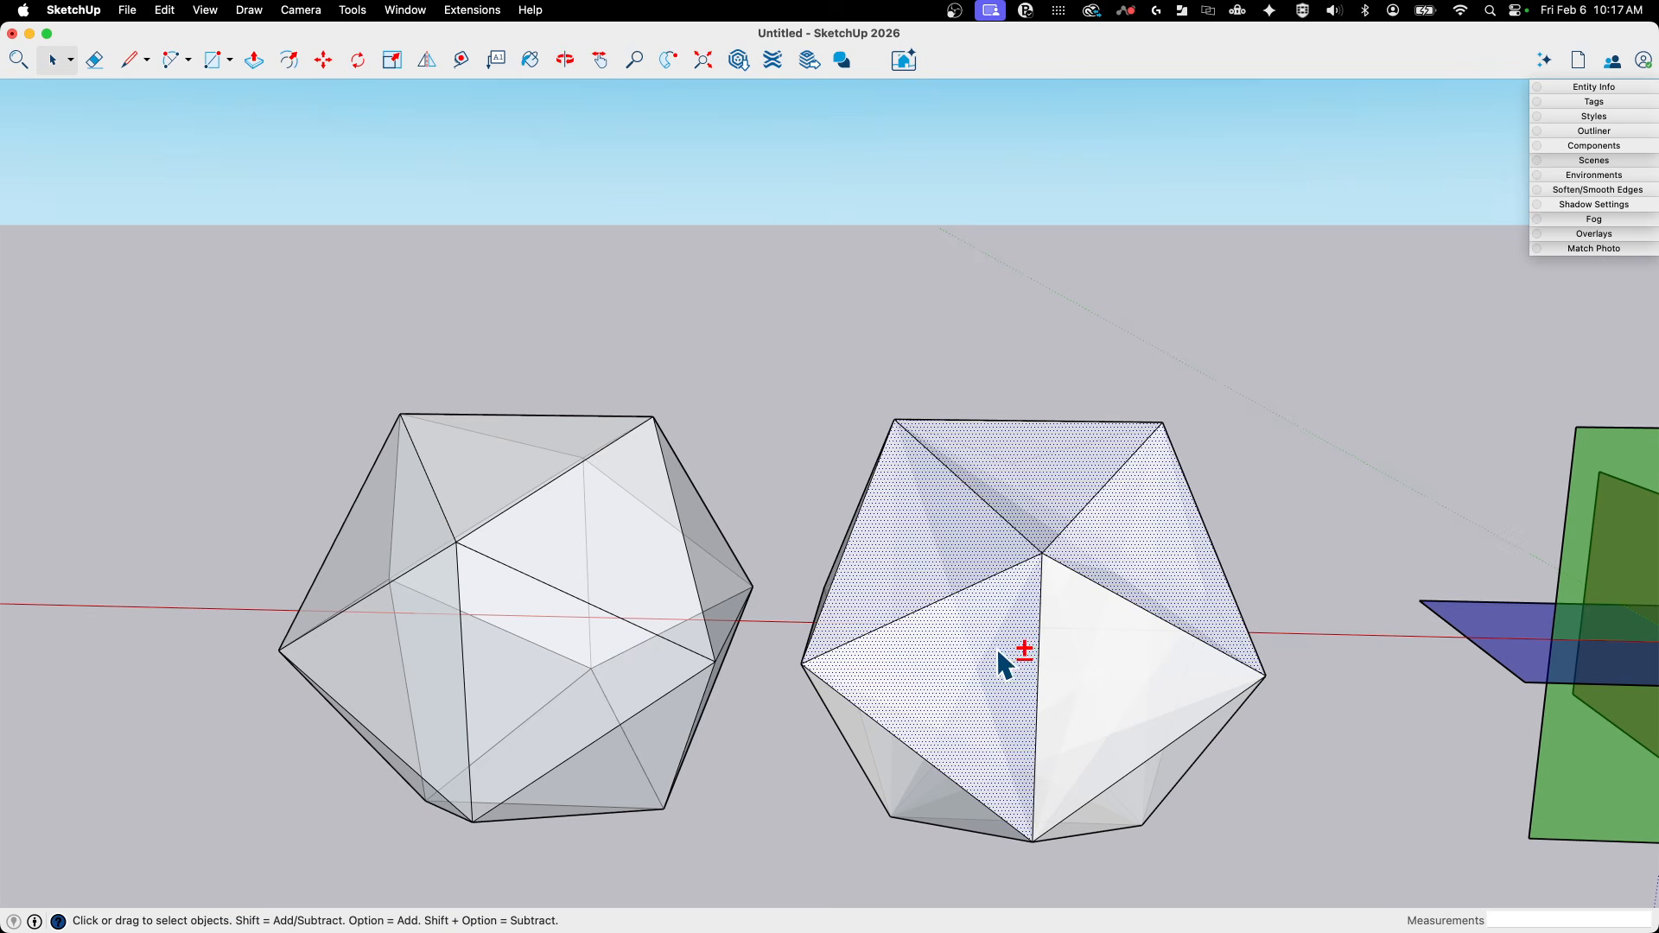
shift+click(1109, 636)
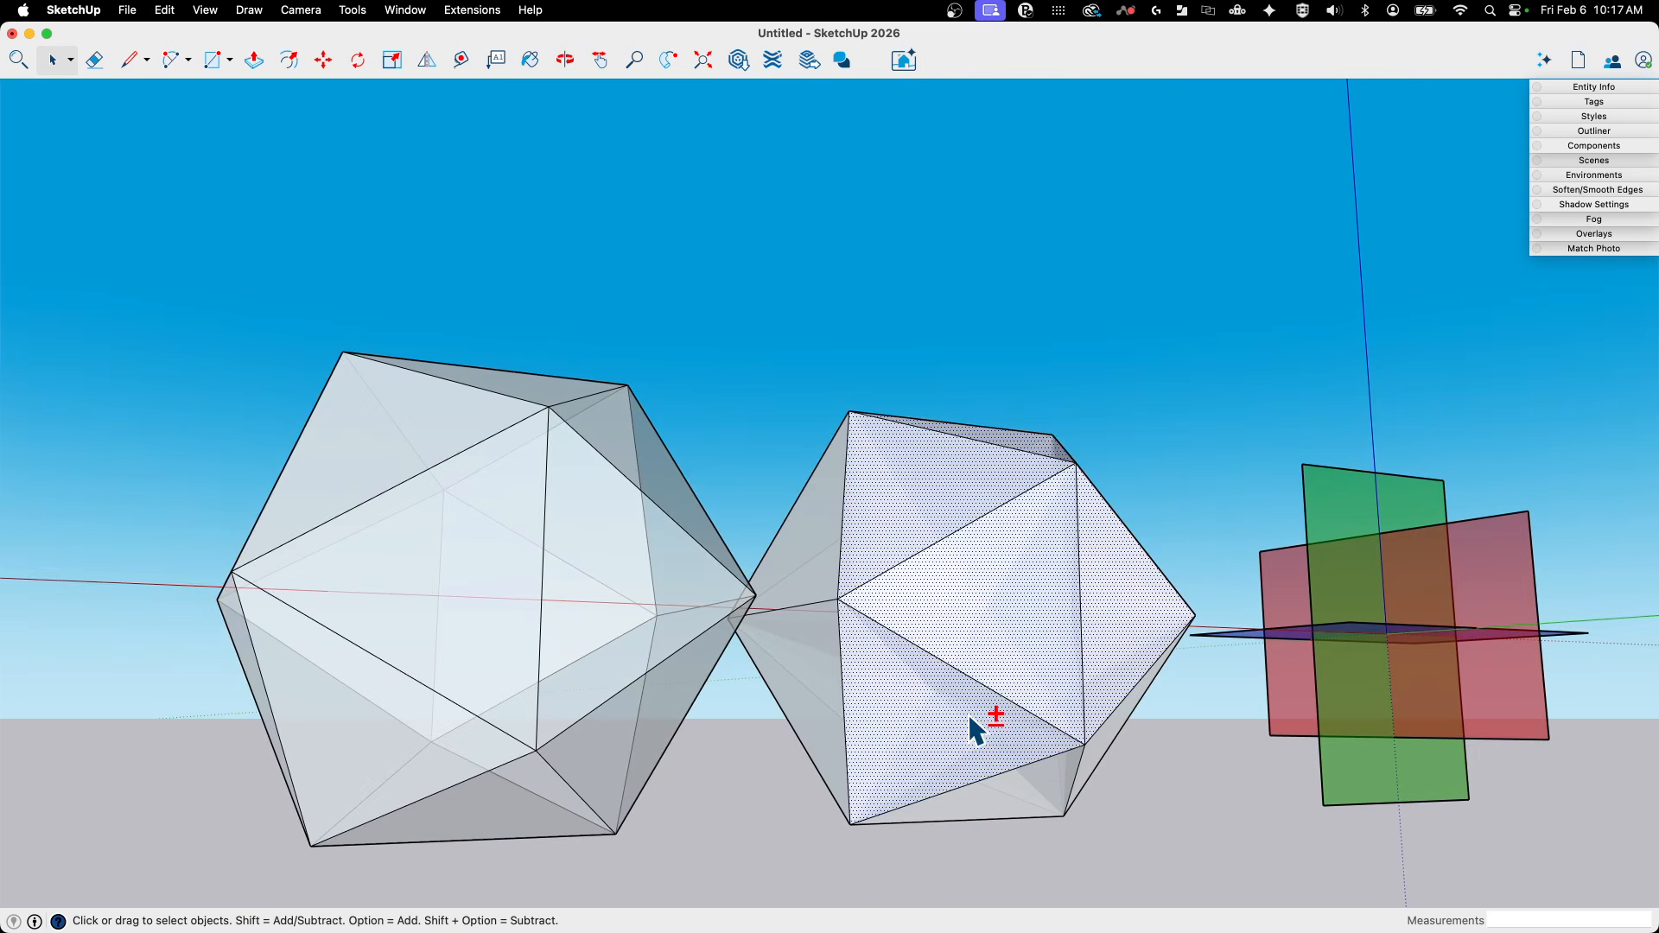
- Add further outer faces around the original icosahedron's sides to the selection and switch X-ray display off
middle_drag(970, 719, 1147, 793)
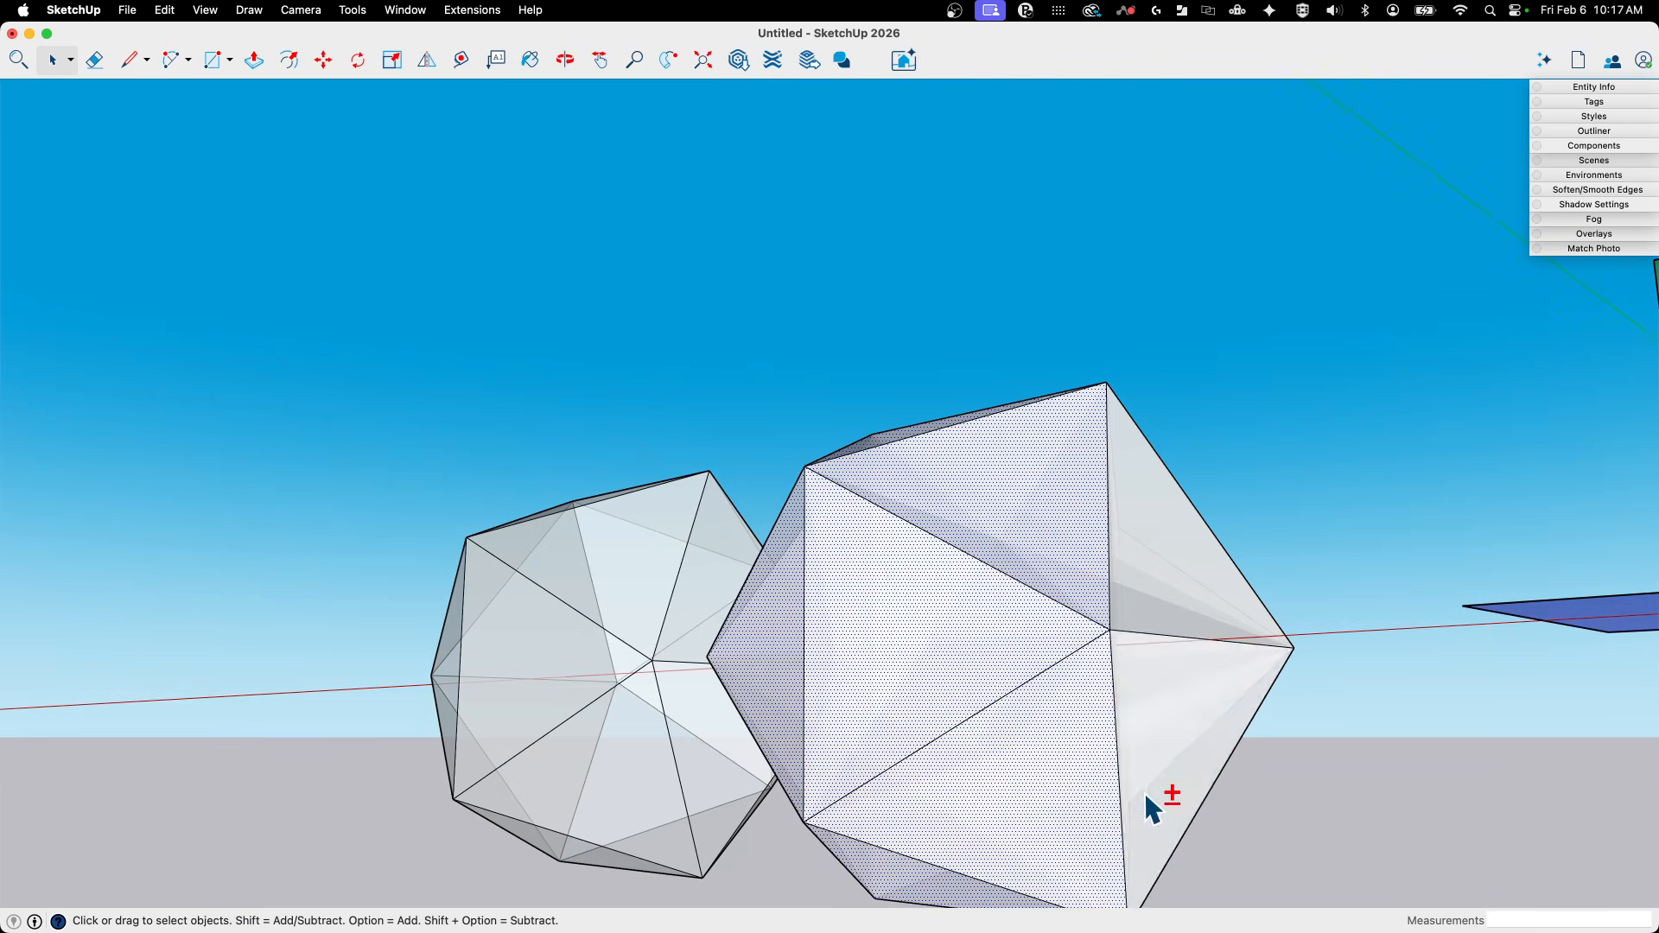
middle_drag(1186, 566, 675, 821)
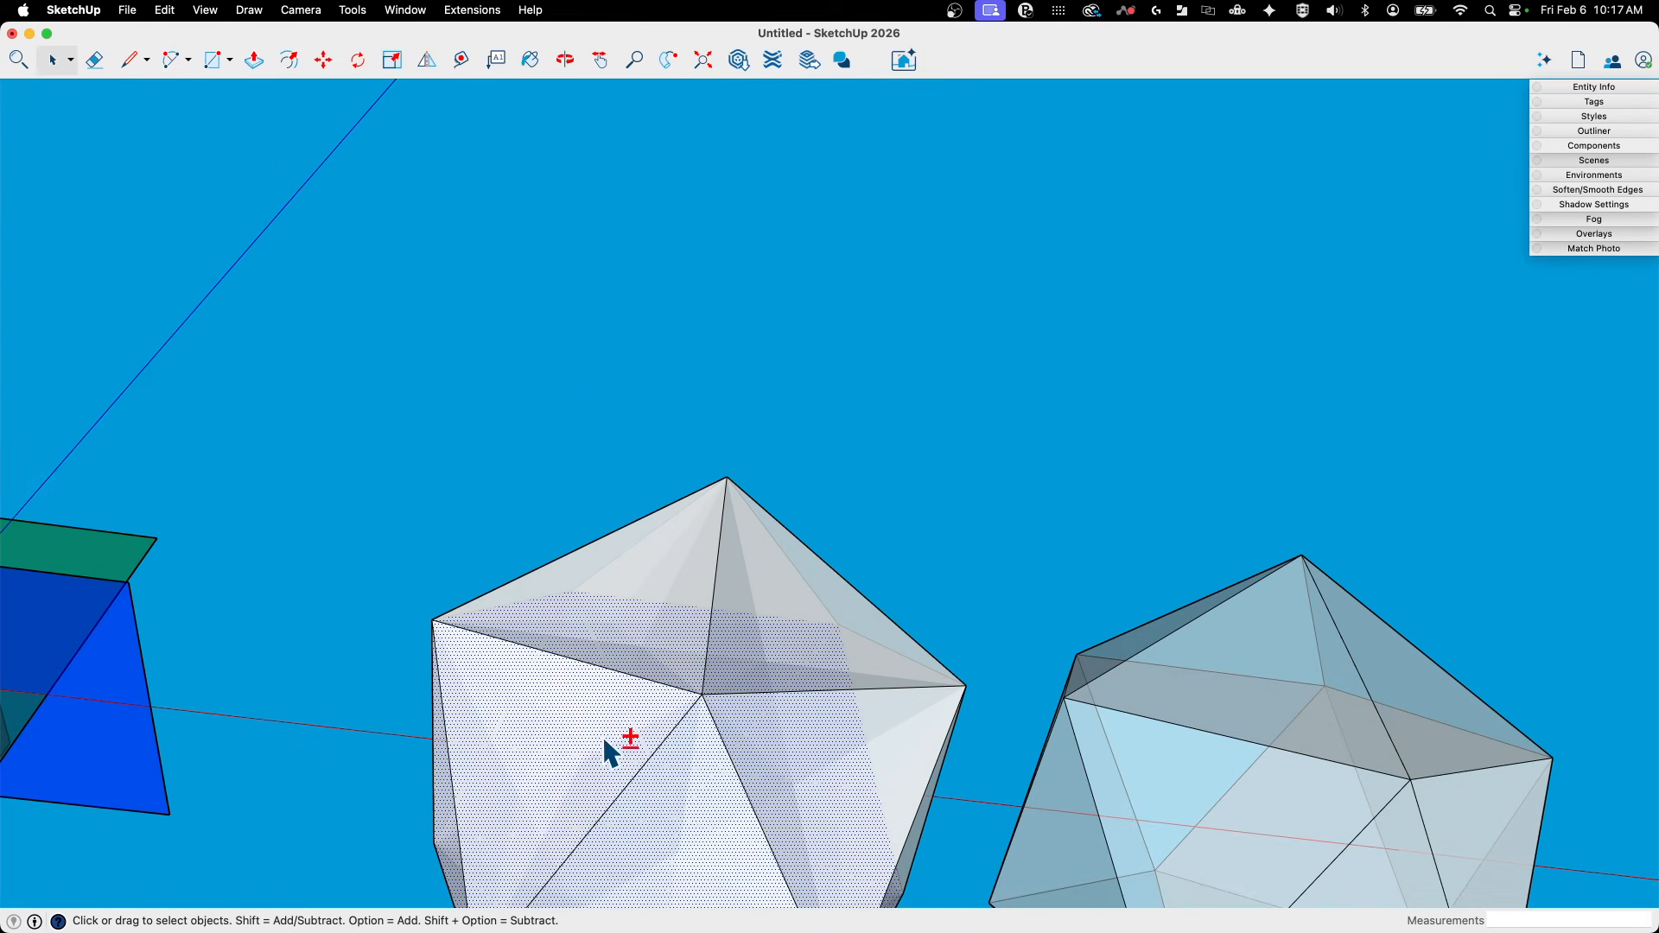
middle_drag(797, 775, 622, 709)
middle_drag(966, 750, 763, 778)
scroll(622, 581, up, 2)
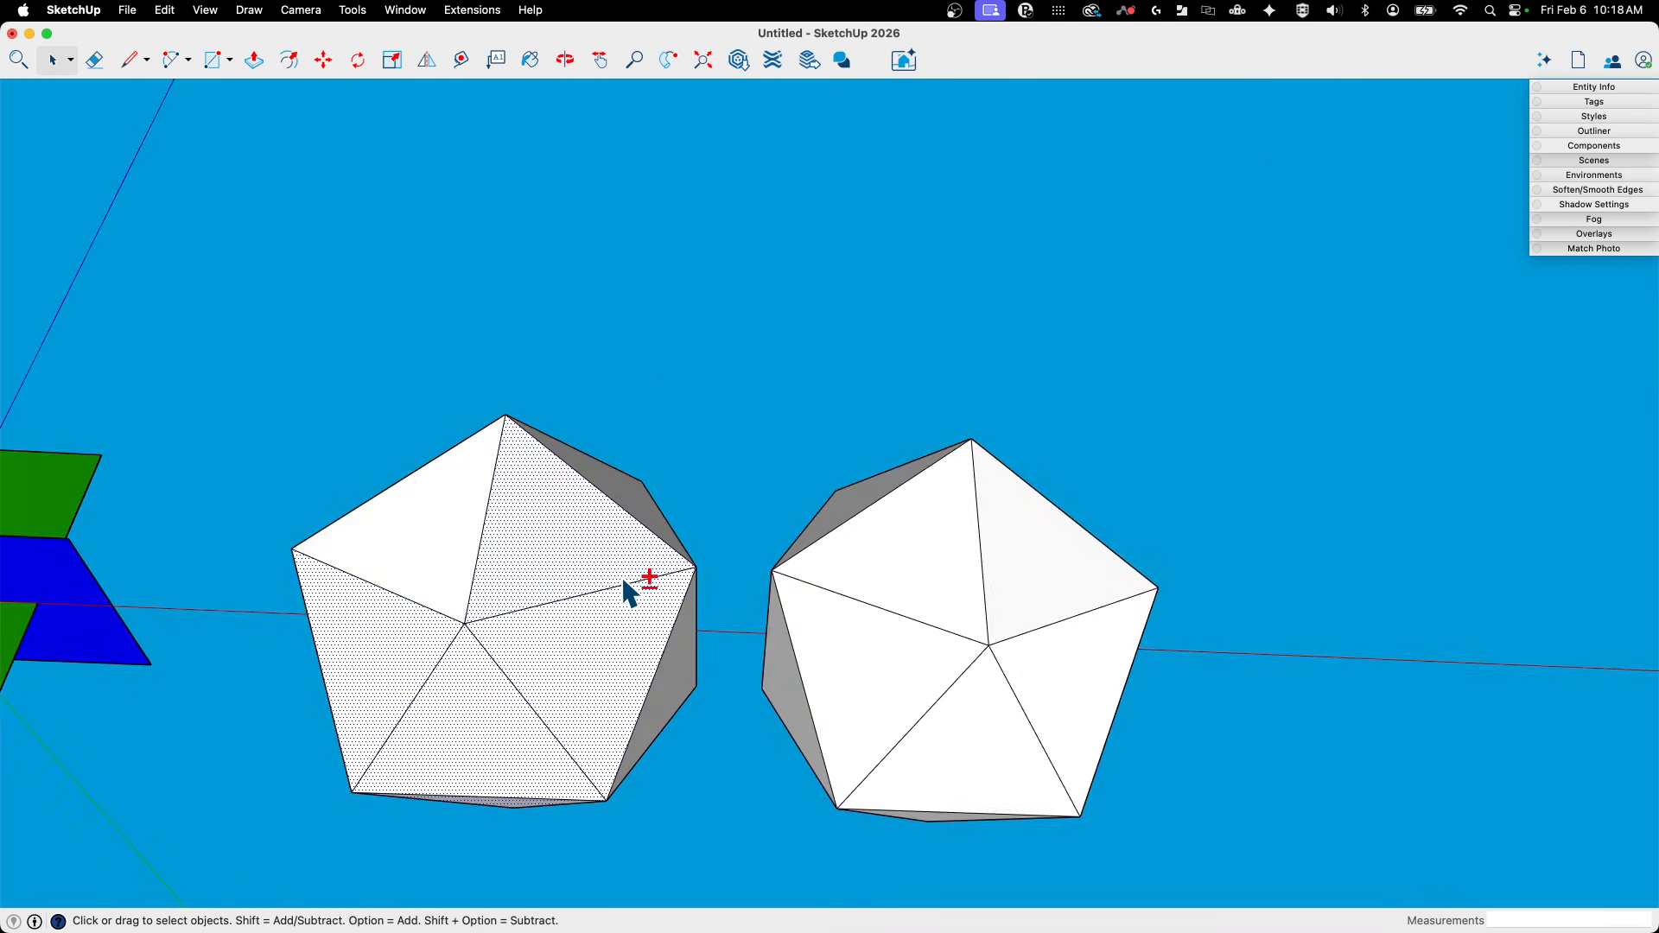
- Complete the selection of the original icosahedron's 20 outer faces, checking Entity Info and deselecting stray edges
shift+click(623, 615)
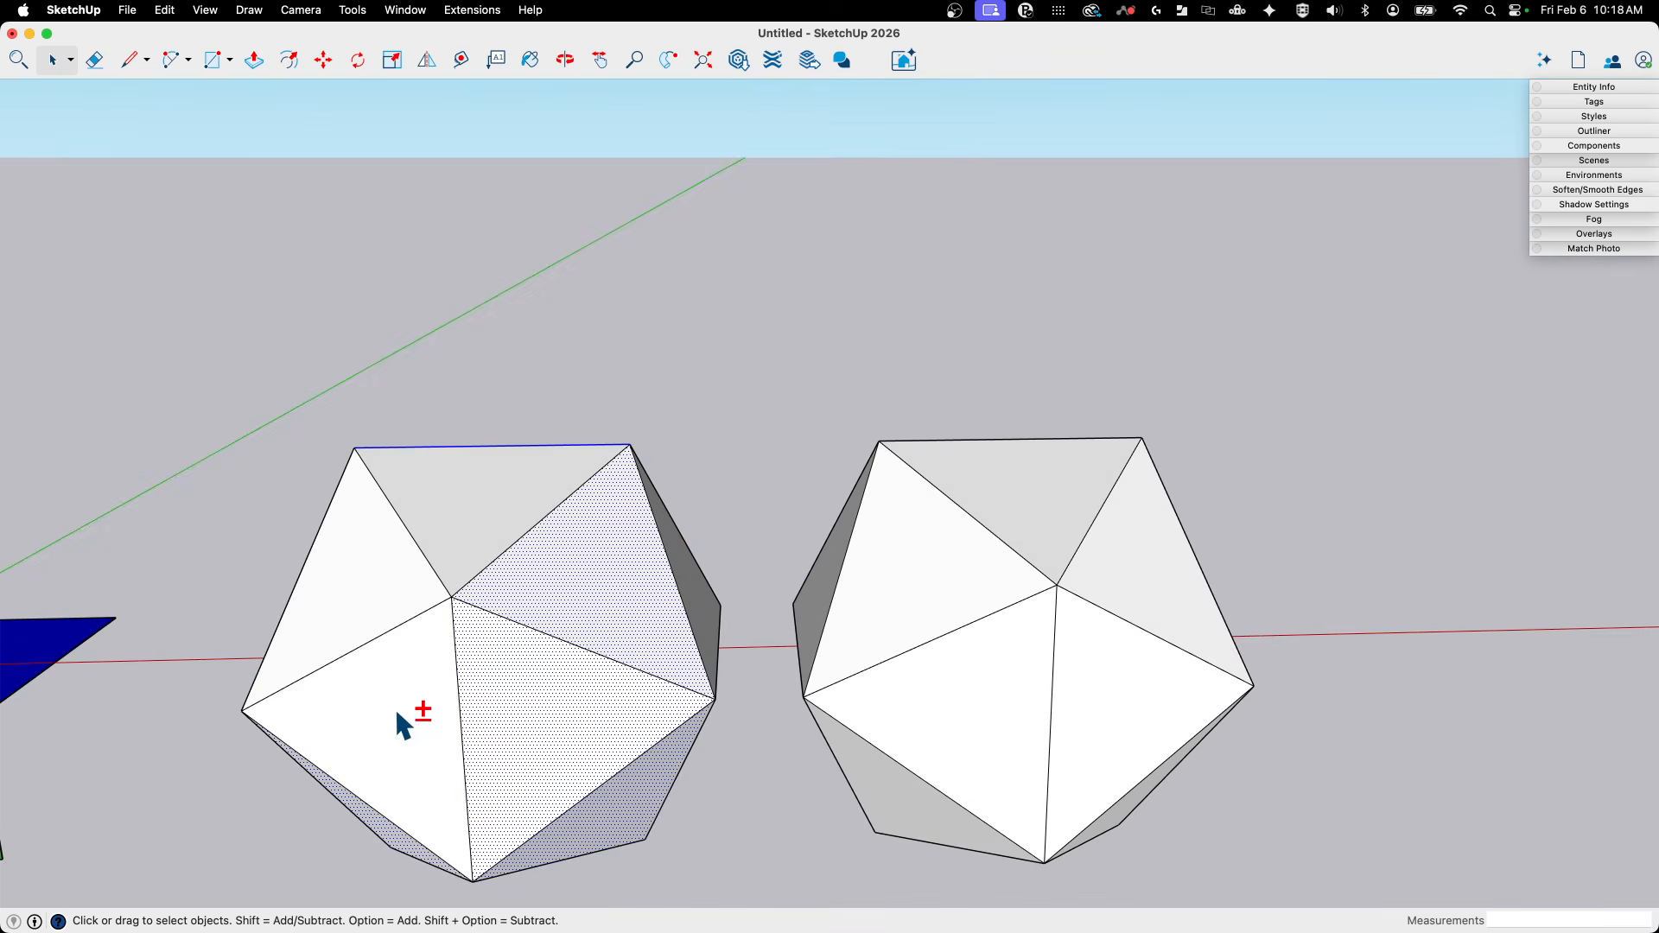
shift+click(678, 614)
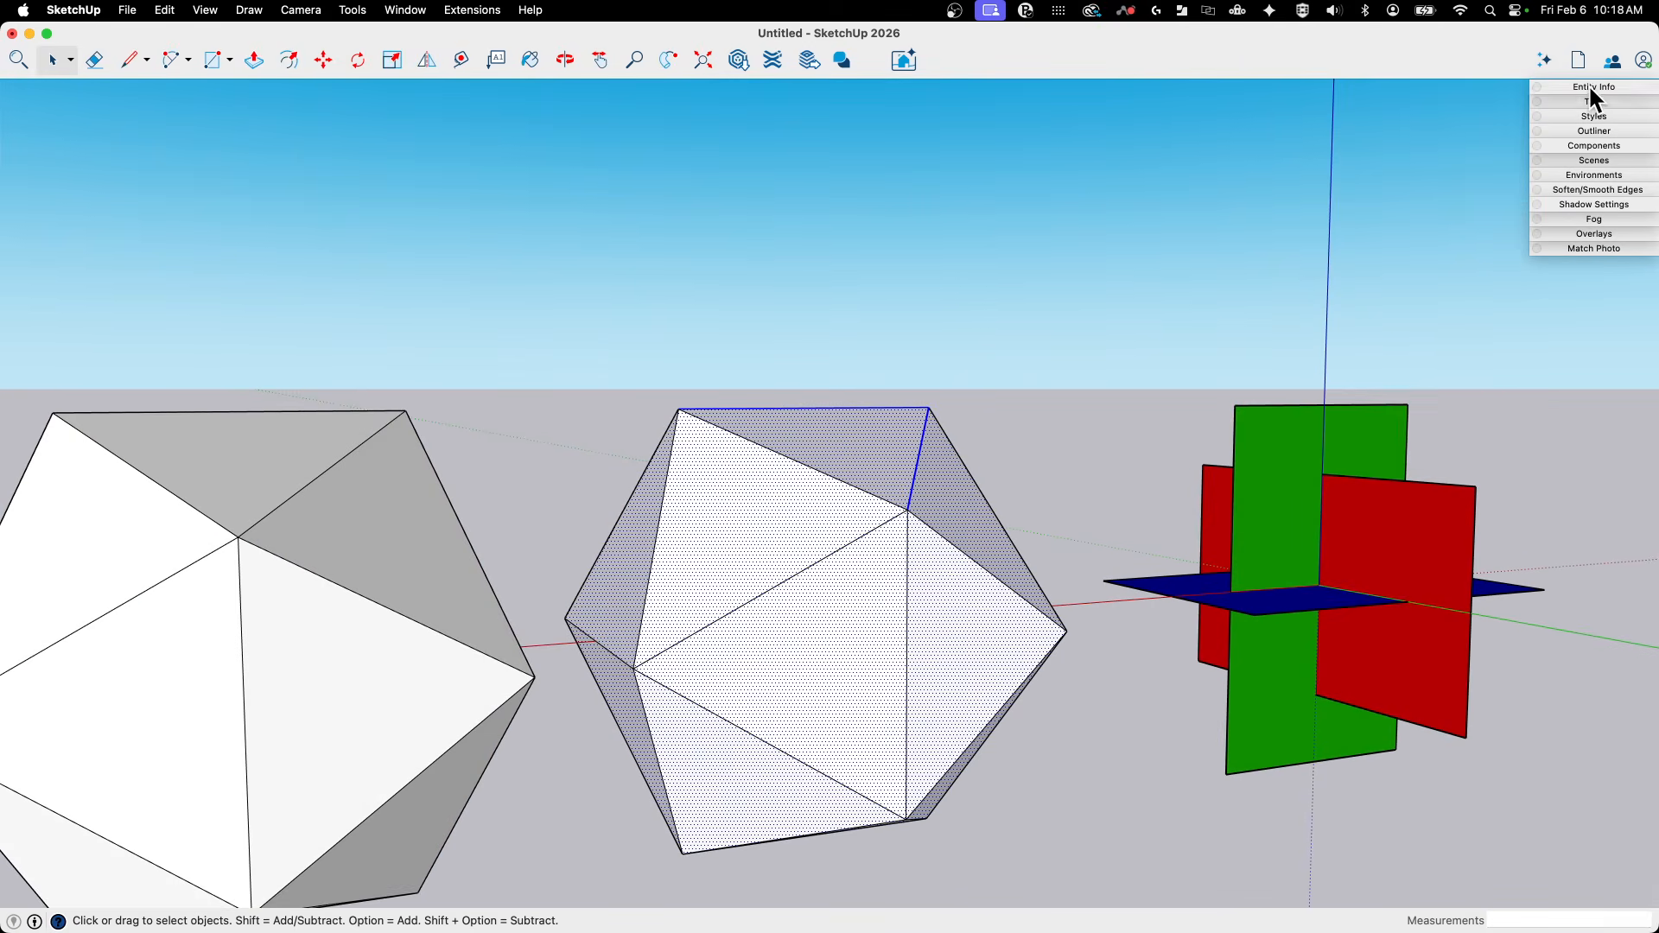
click(1591, 90)
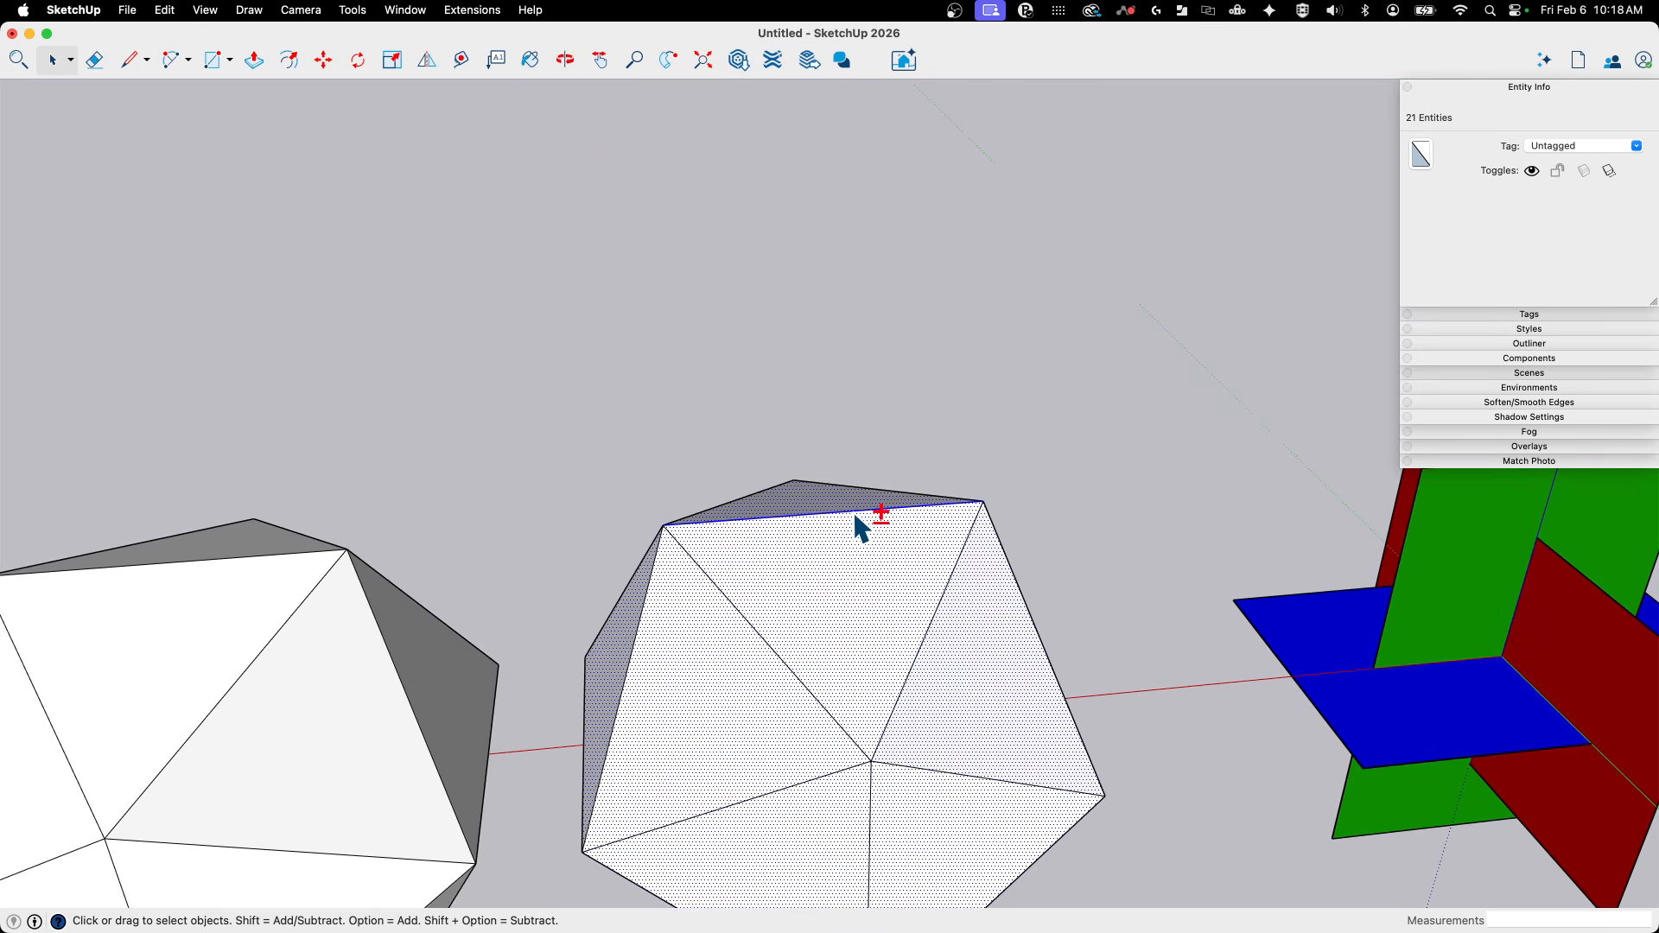
middle_drag(1054, 566, 1452, 108)
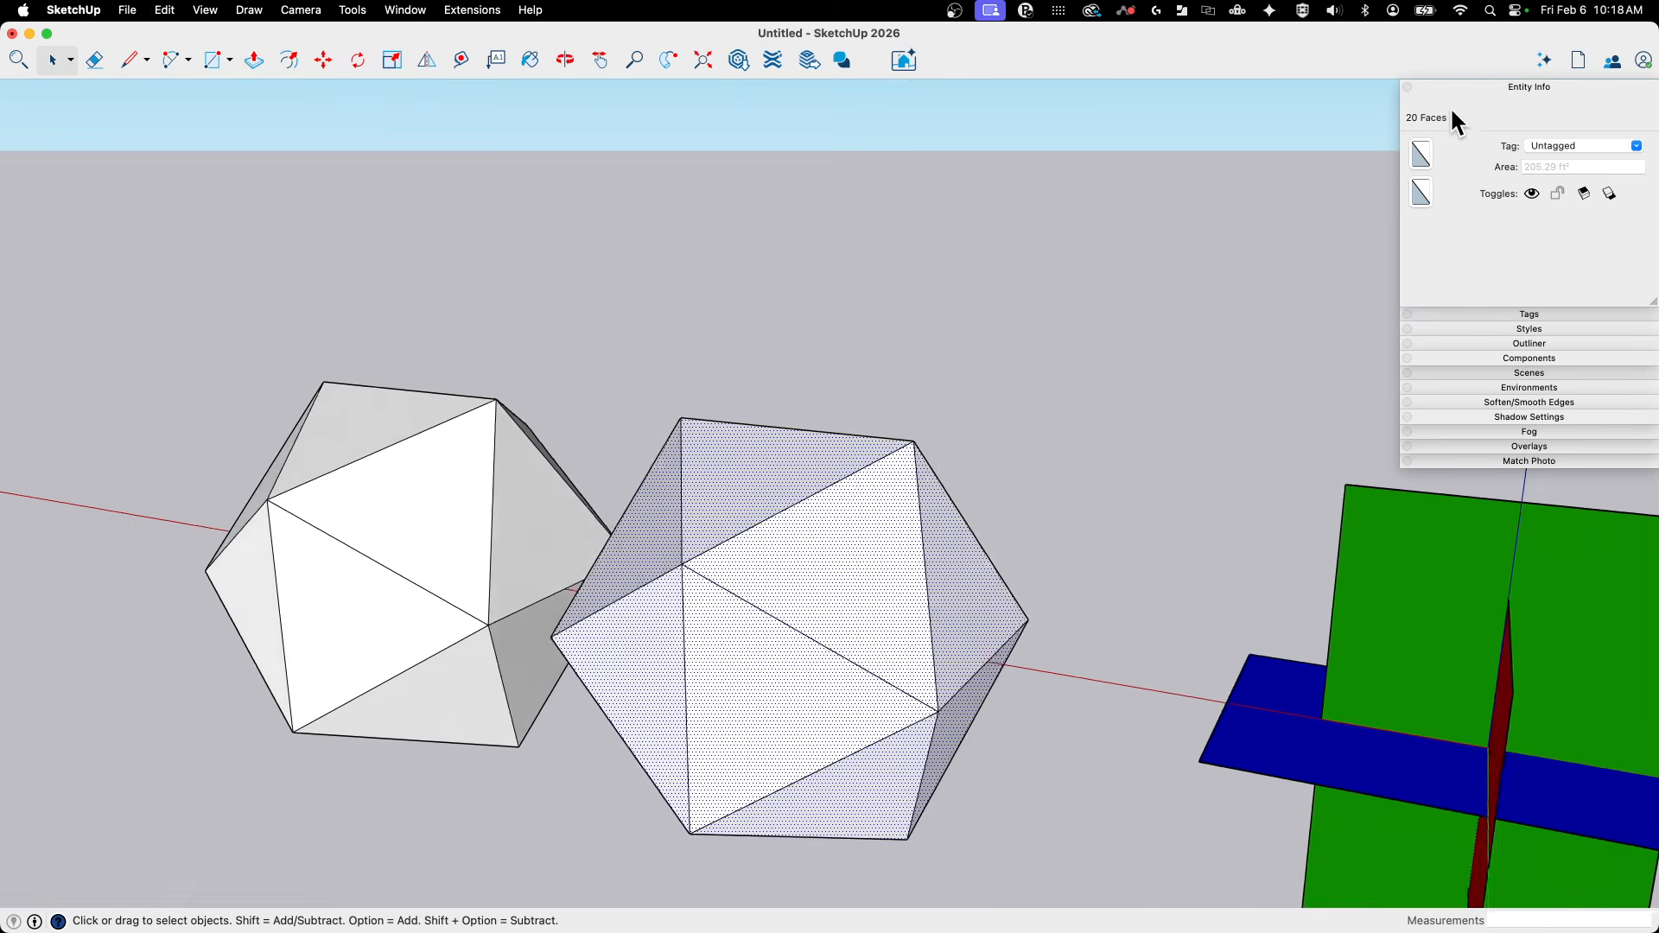
- Copy the 20 selected faces about 19' 5 5/8" along the red axis, past the first copied shell
scroll(1353, 664, down, 4)
middle_drag(1354, 664, 1127, 643)
key(m)
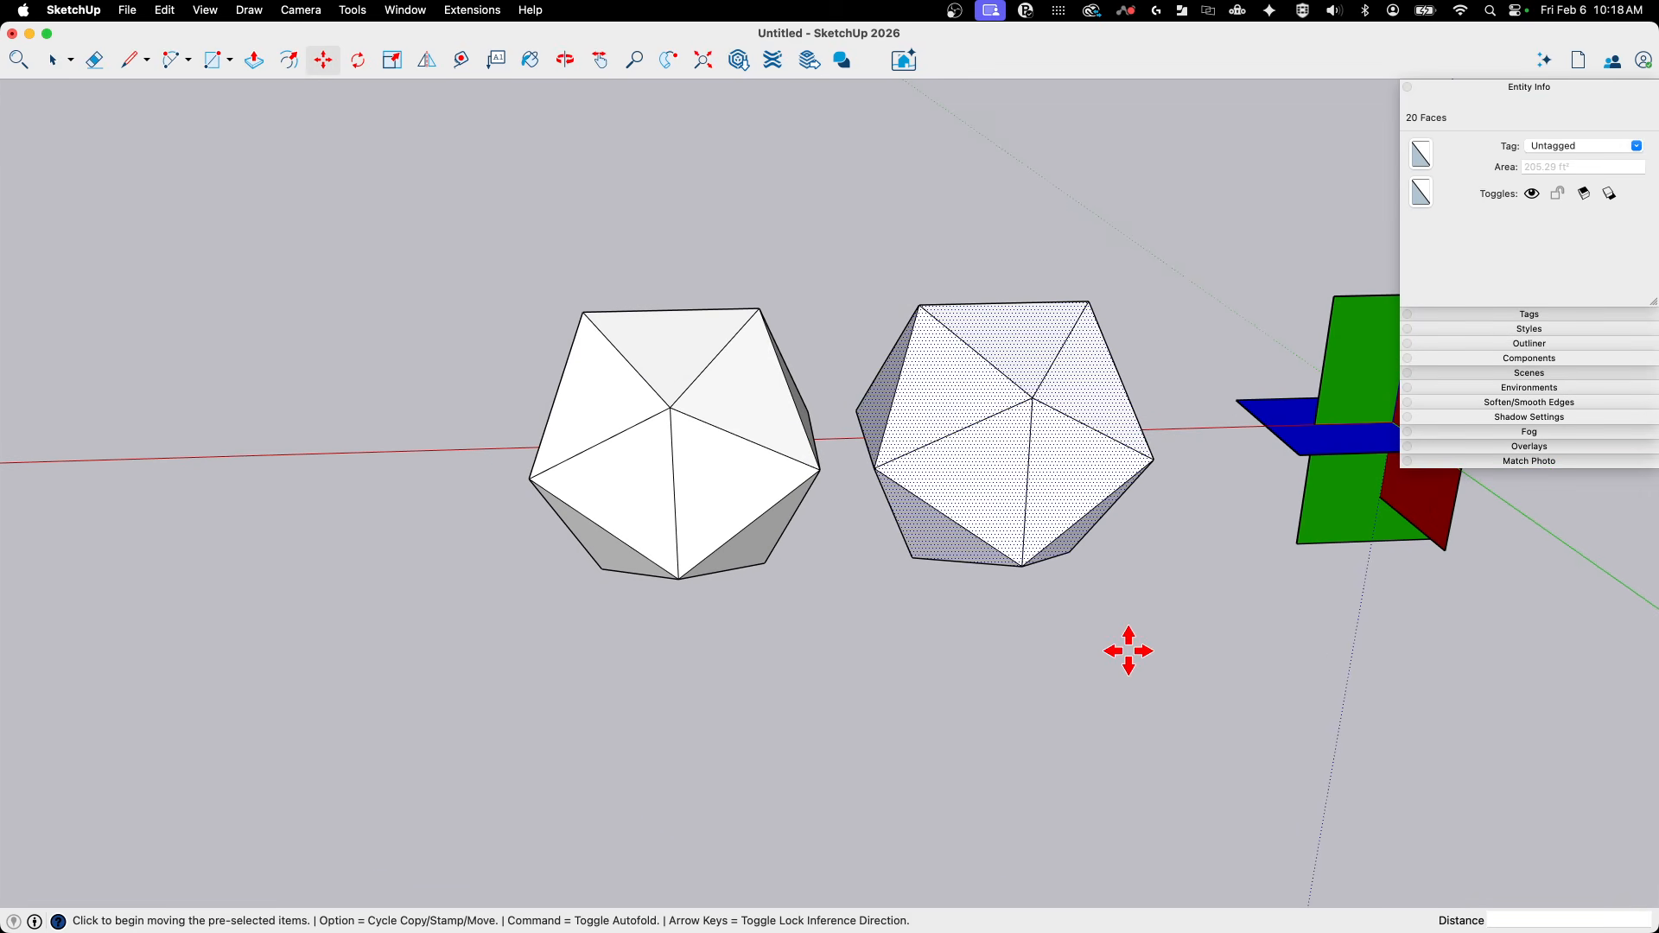
key(alt)
click(1129, 651)
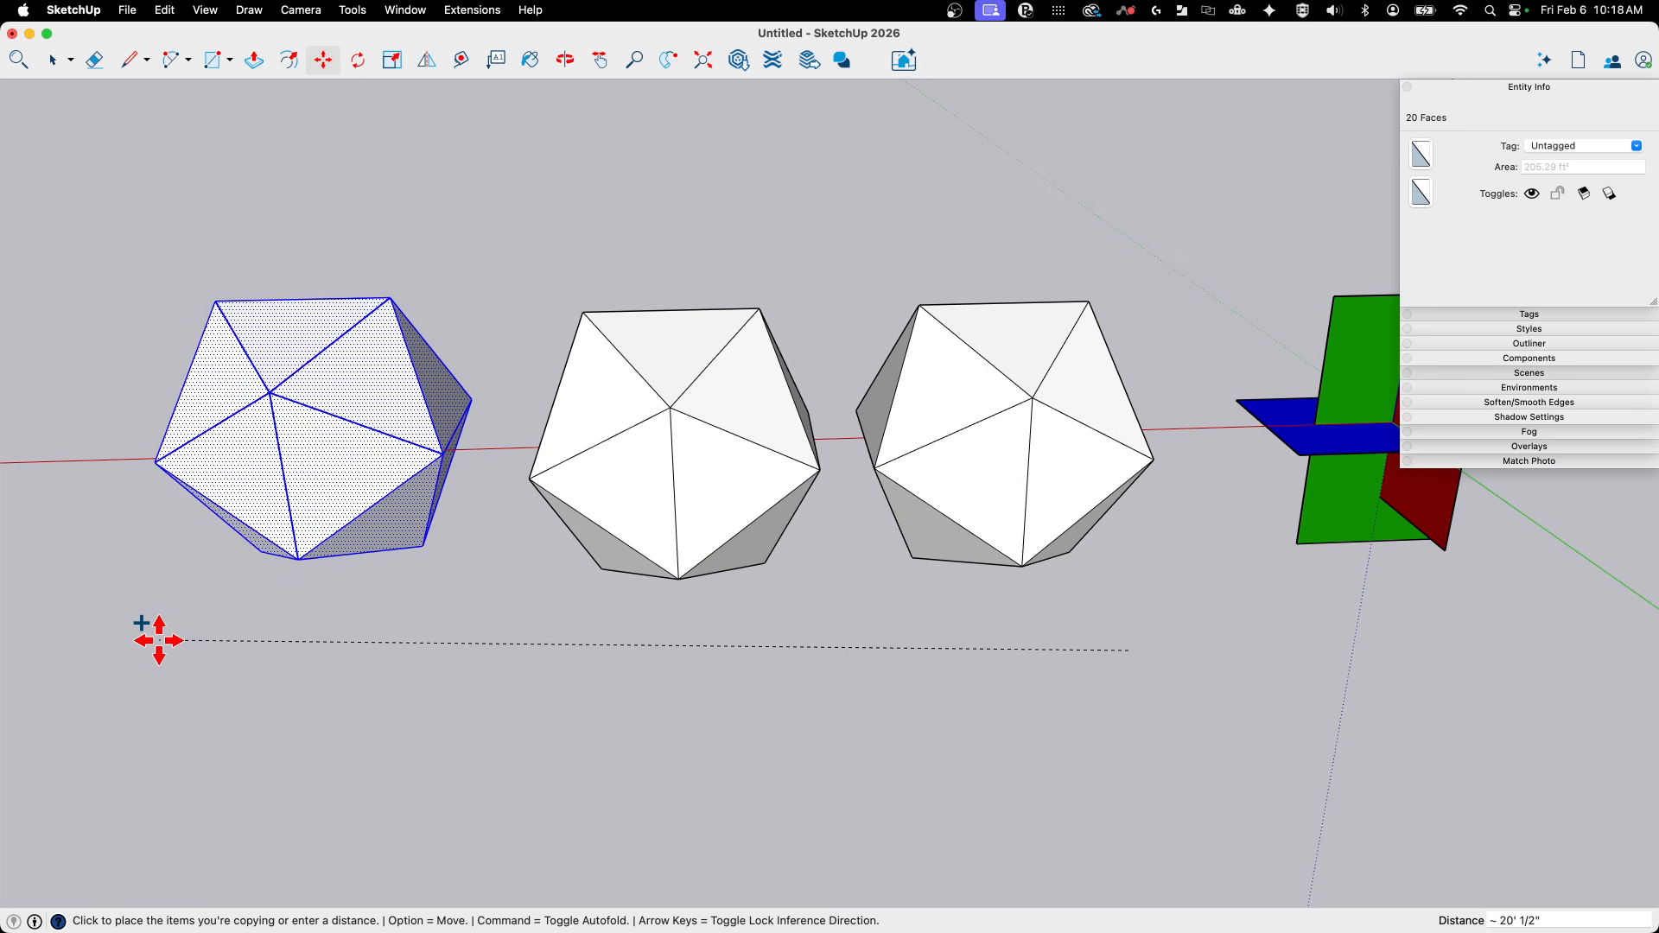
- Inspect the interior of the new shell in X-ray display and return to the opaque display
key(x)
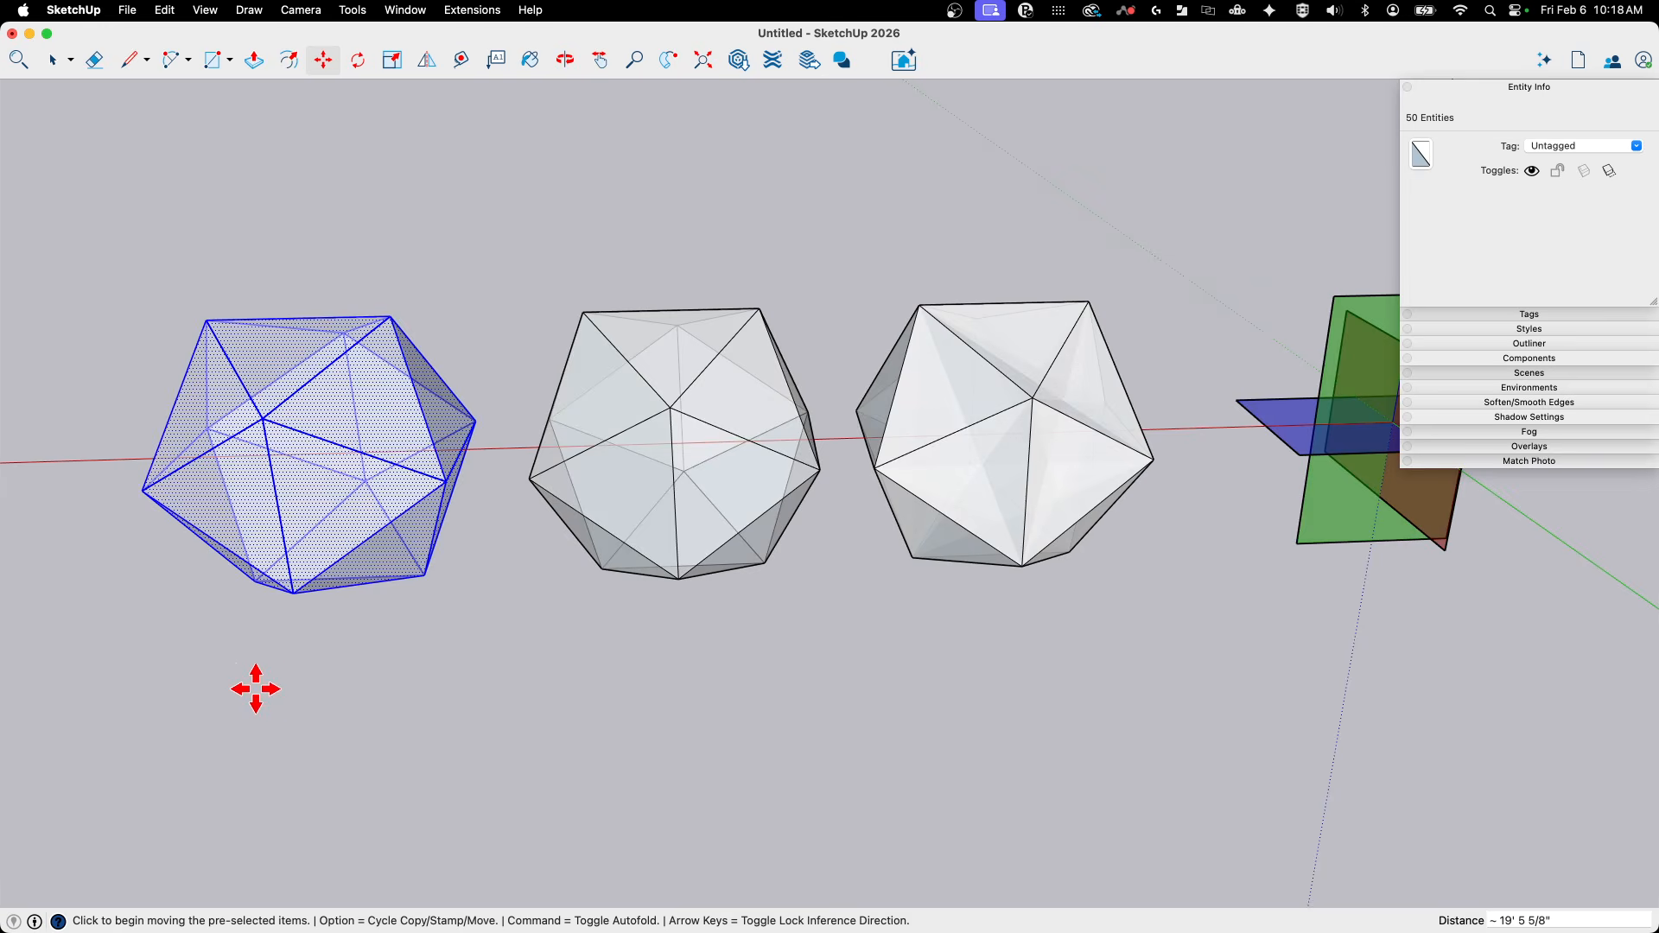
middle_drag(374, 509, 16, 920)
key(x)
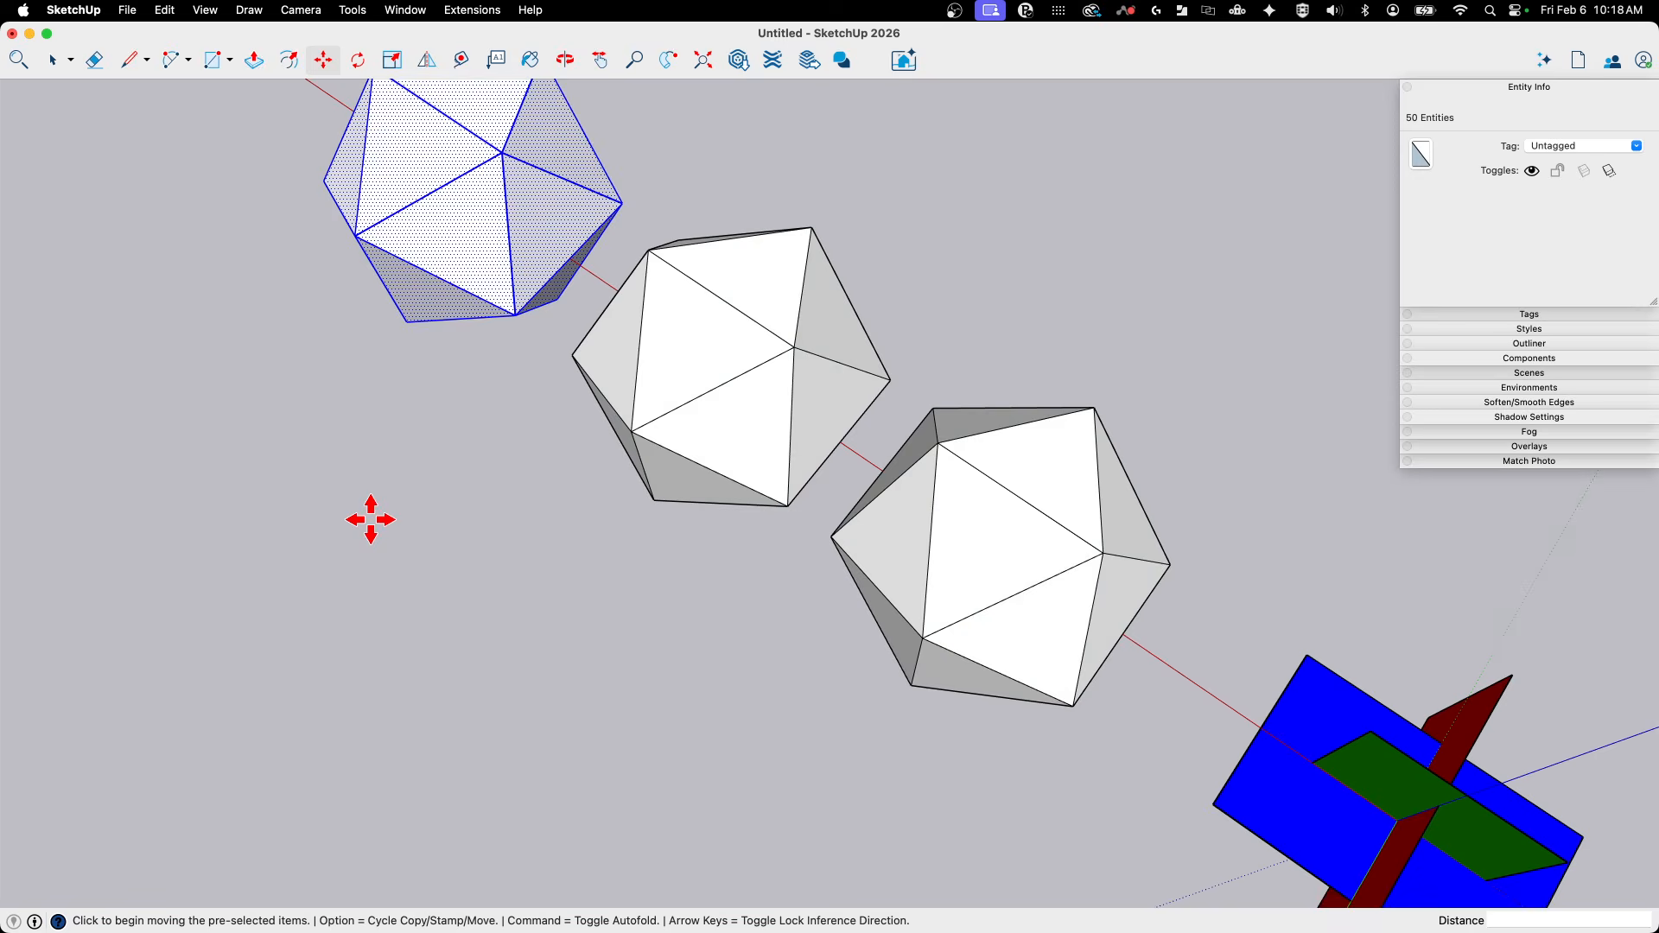
- Try selecting a single face with its edges and window-selecting the entire new icosahedron shell
scroll(680, 464, down, 3)
key(space)
middle_drag(680, 464, 610, 214)
click(537, 677)
scroll(907, 236, up, 3)
double_click(911, 246)
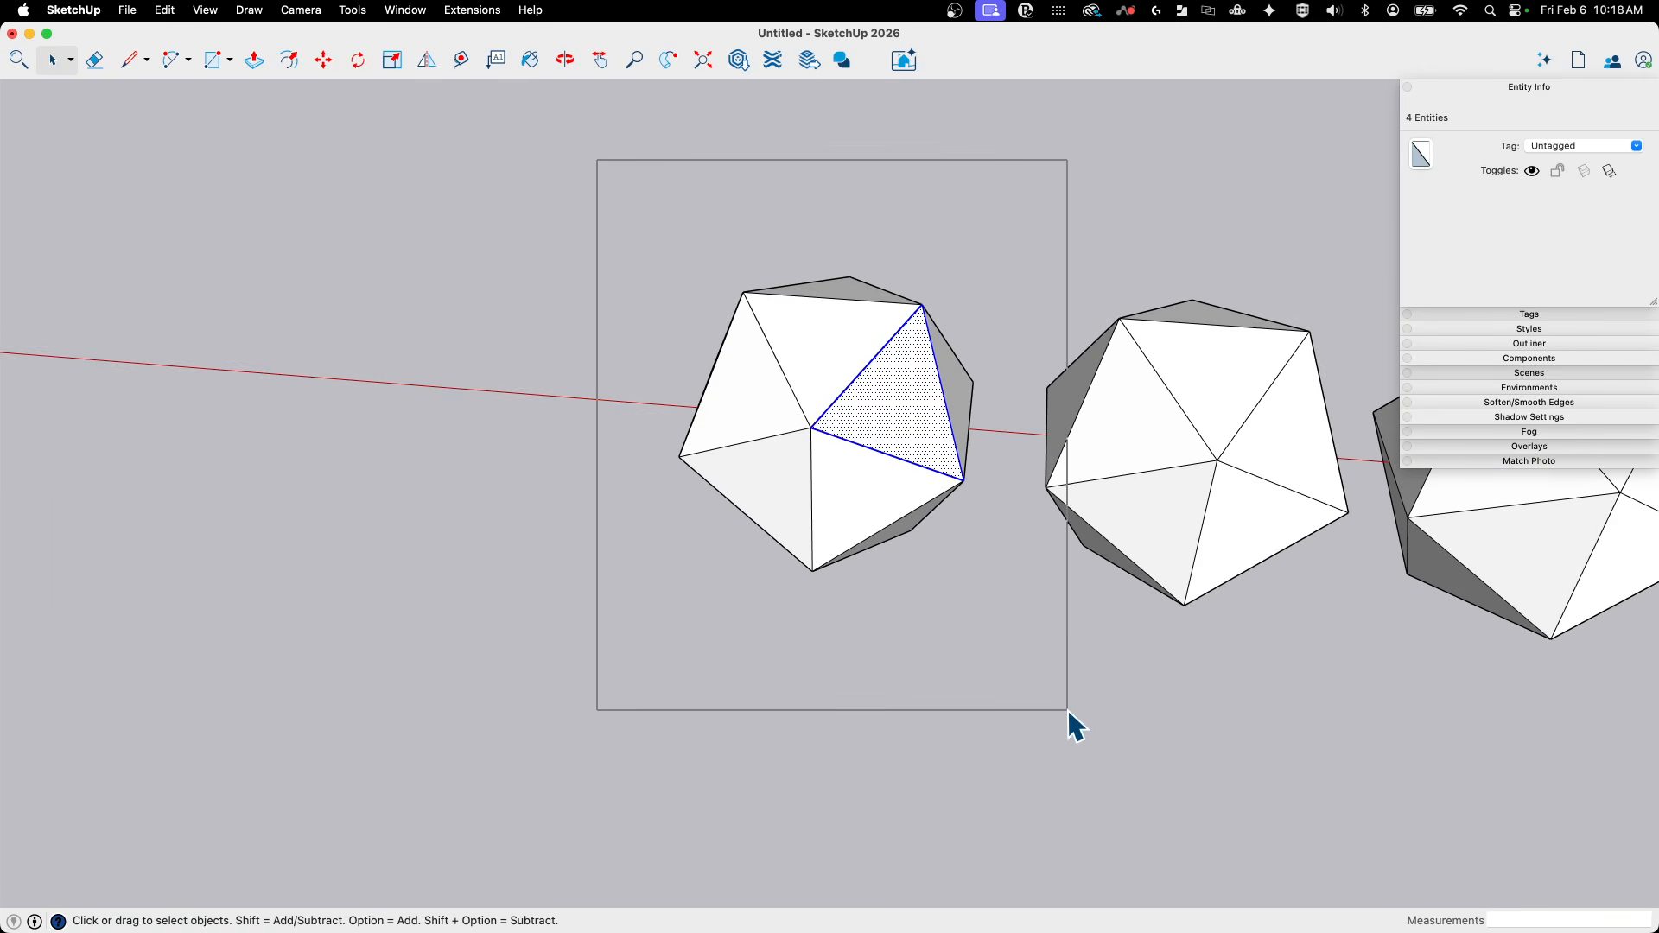
drag(1004, 681, 1005, 682)
- Select all connected faces and edges of the new shell and make them a group
click(836, 417)
middle_drag(836, 417, 849, 423)
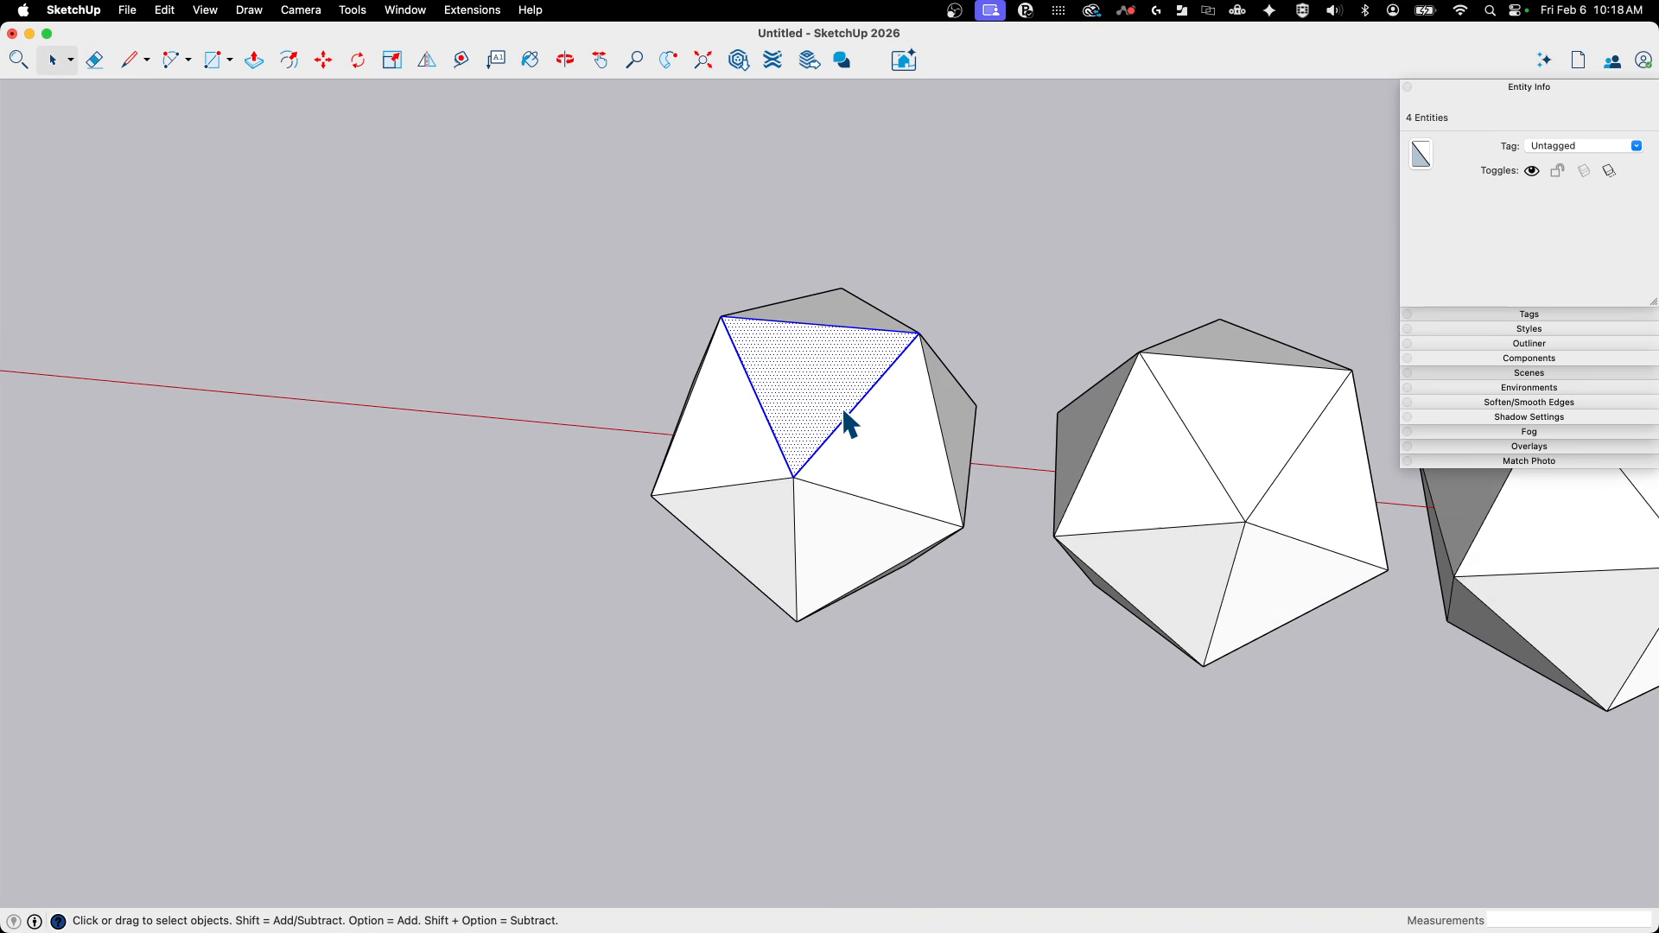
drag(961, 714, 959, 707)
right_click(755, 466)
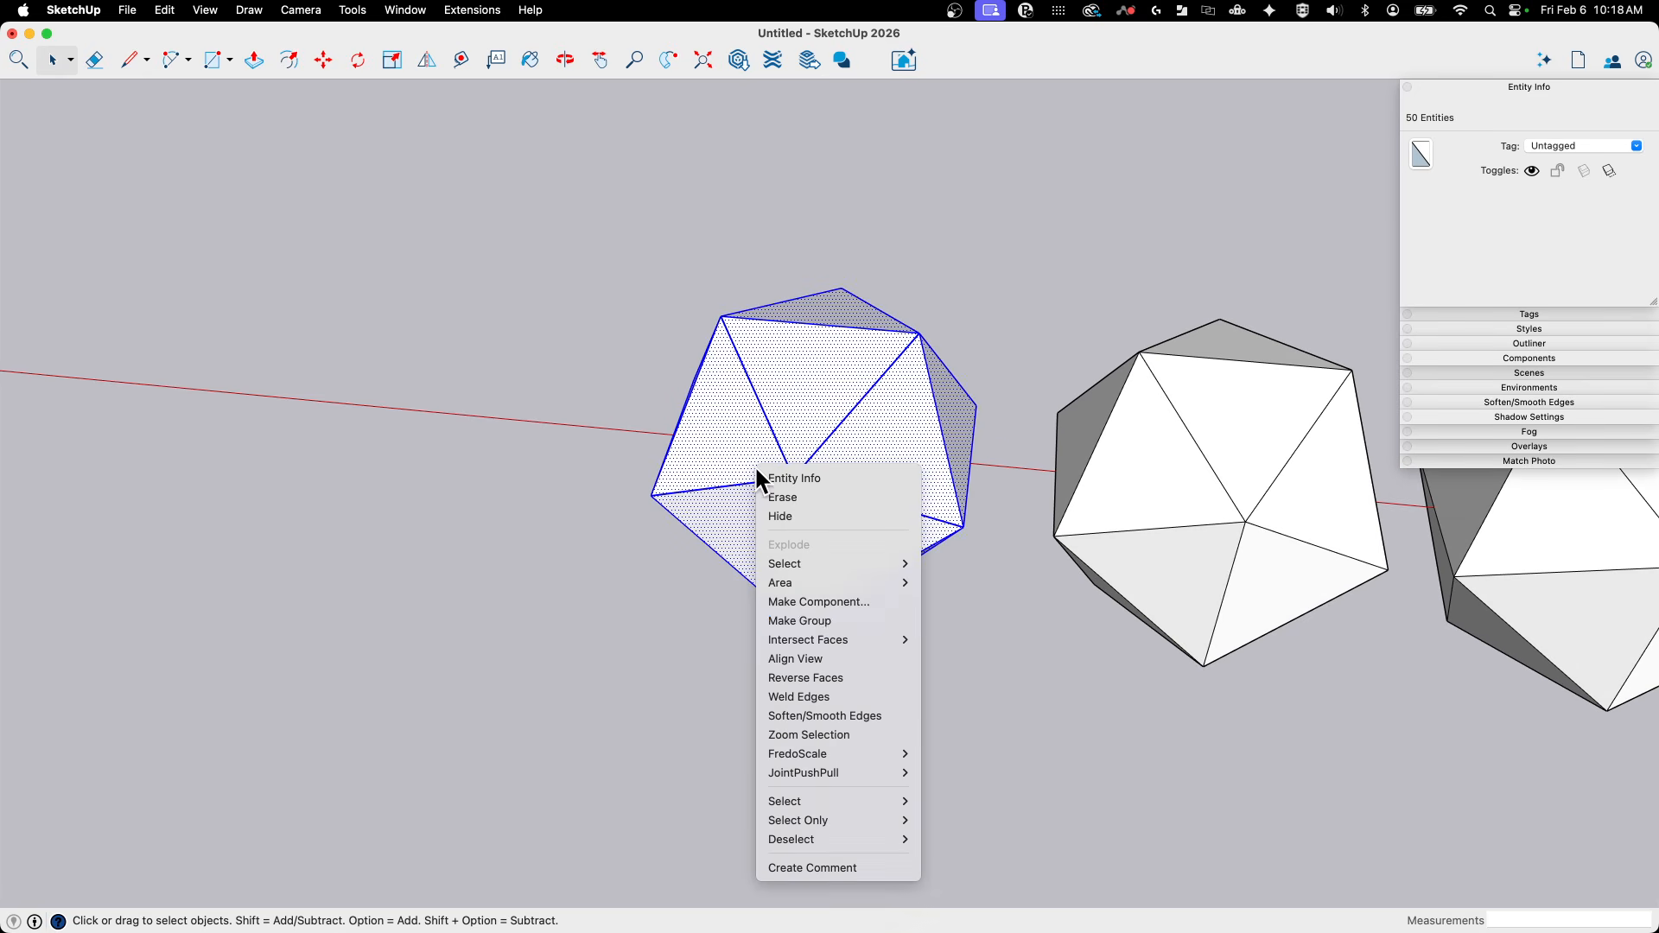
click(831, 619)
middle_drag(839, 616, 455, 542)
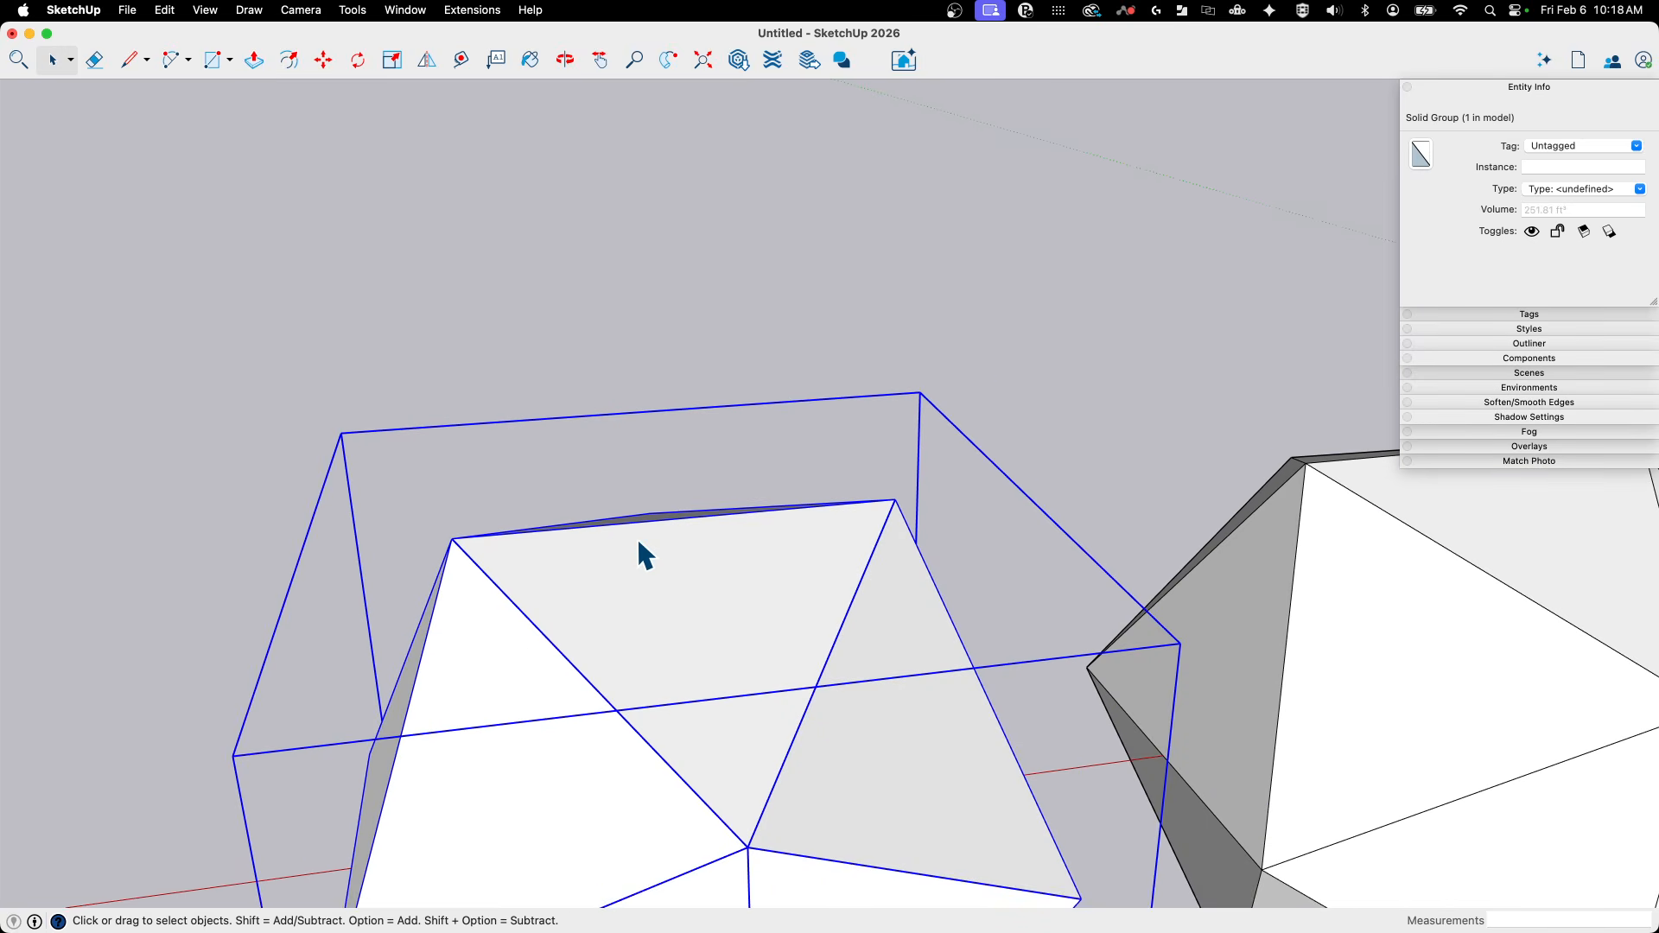
- Open the icosahedron group for editing and resize it so that its measured edge is 1" long
double_click(810, 533)
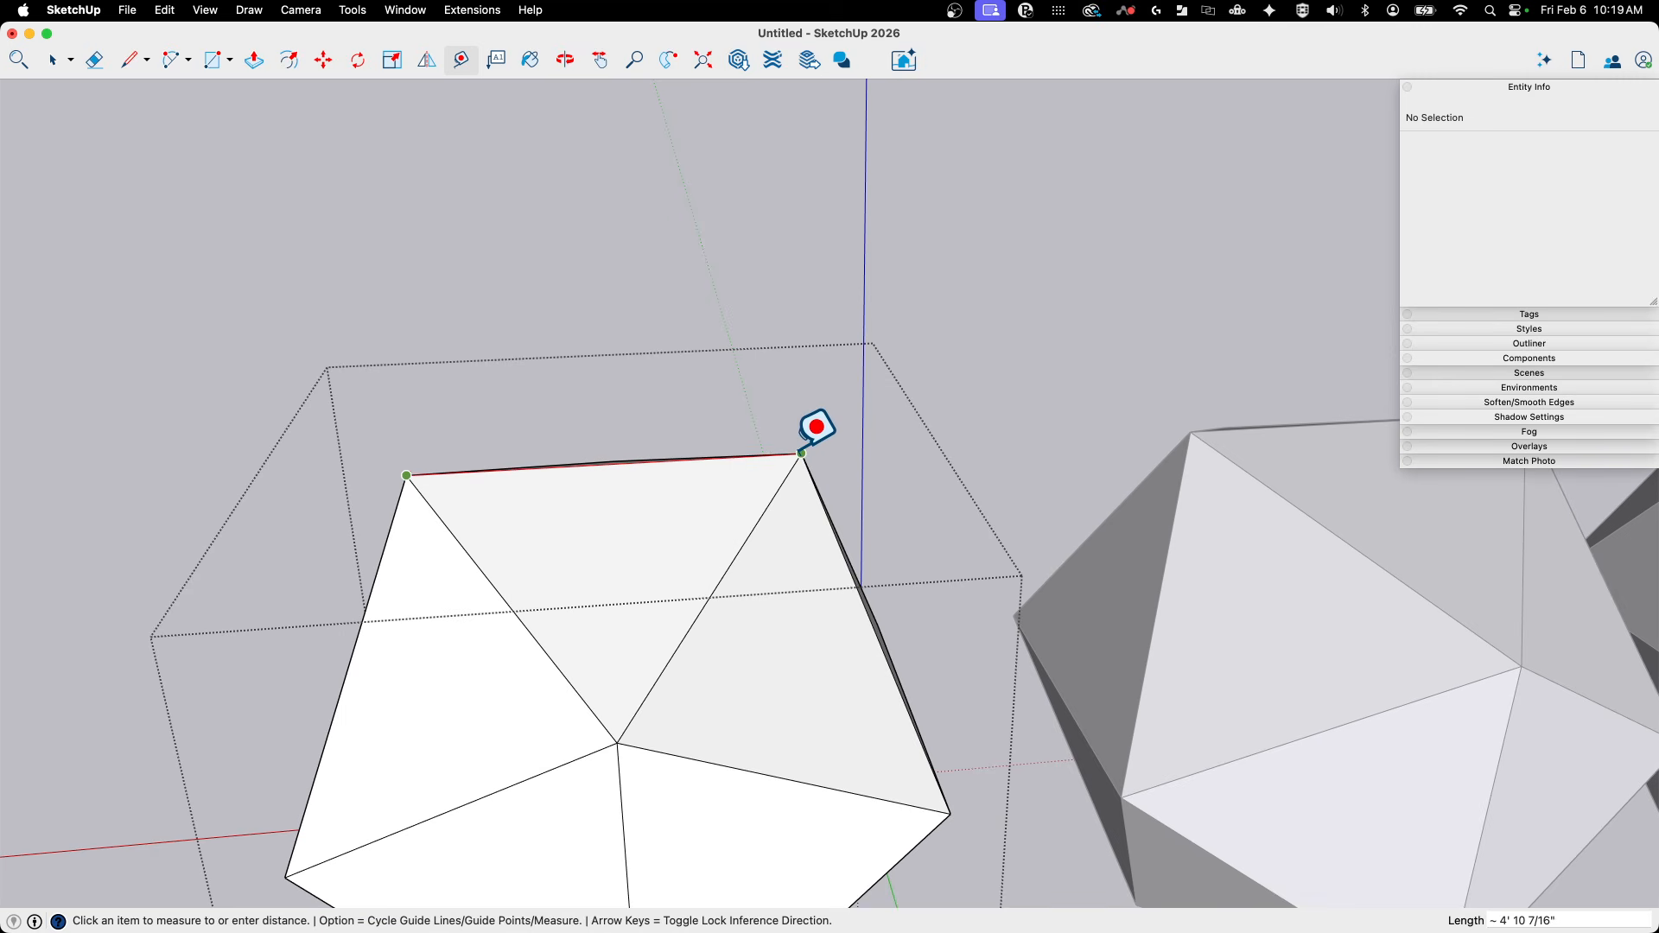
key(Return)
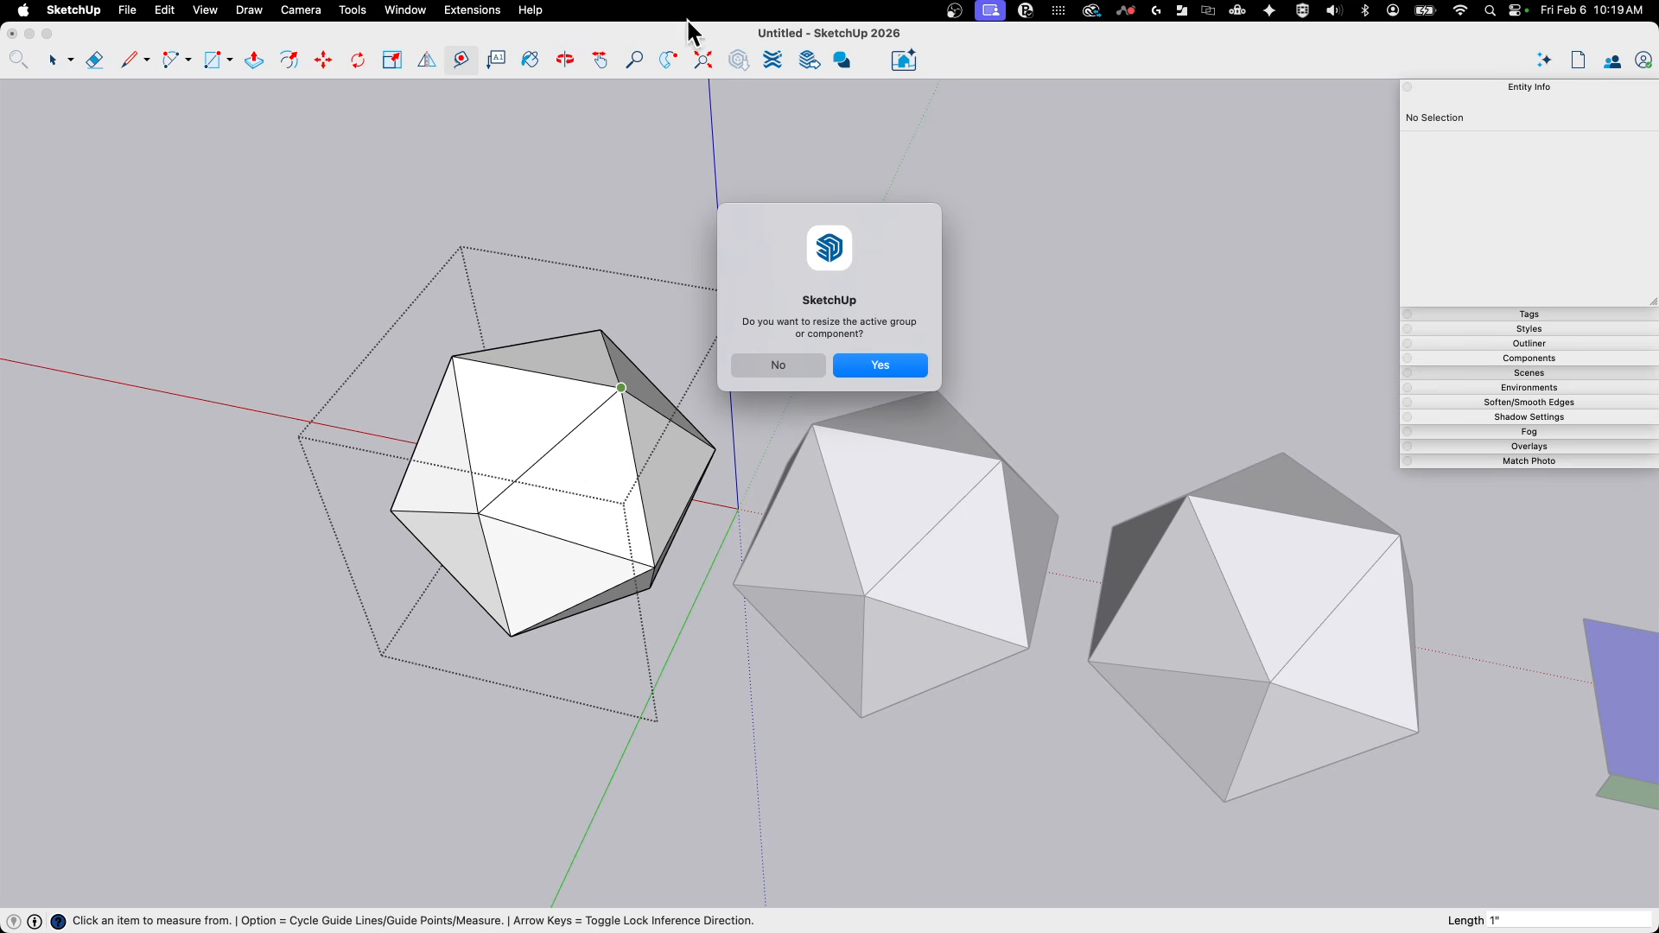
click(880, 365)
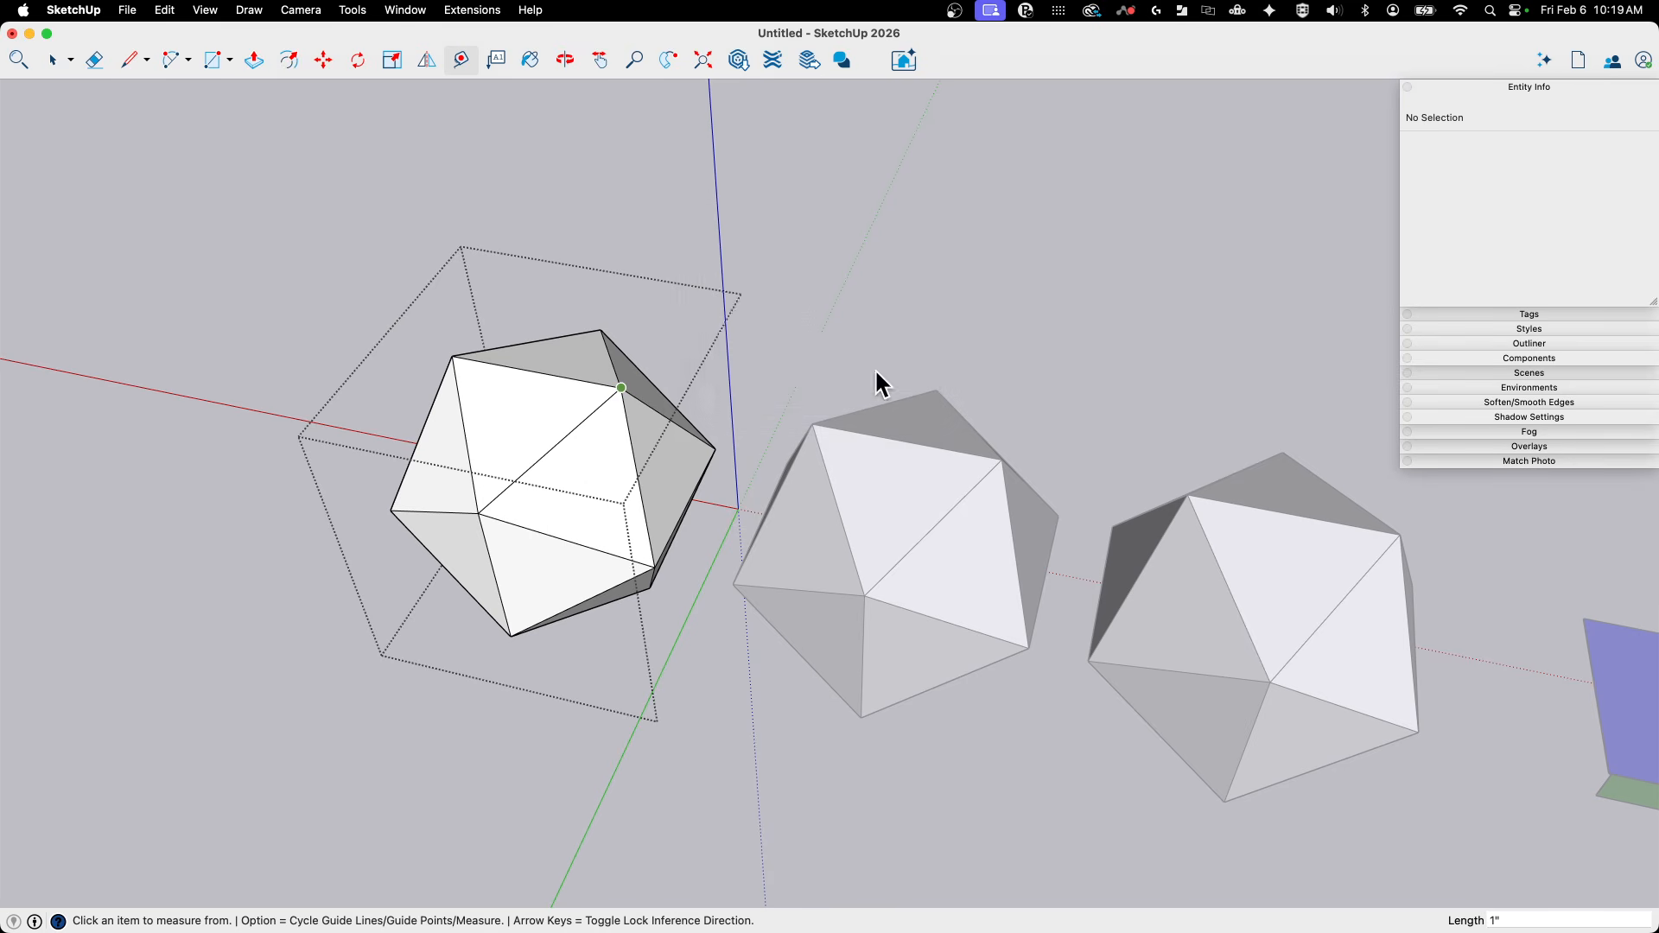
- Close the group and select the resized icosahedron
key(space)
scroll(648, 667, up, 10)
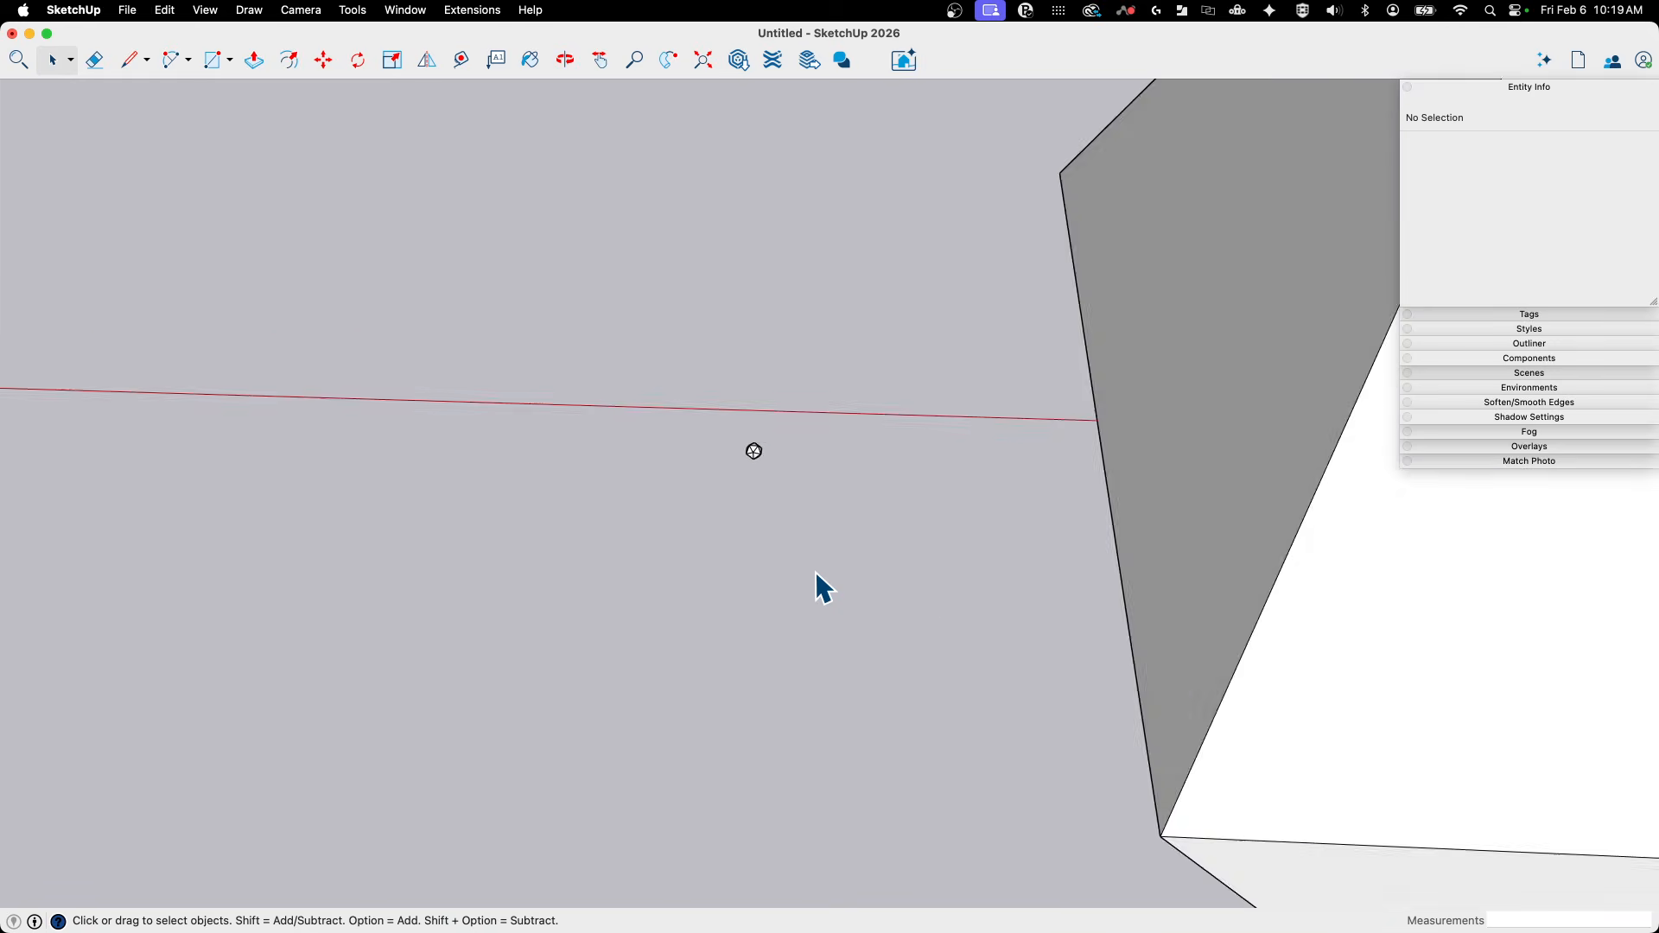
scroll(723, 510, up, 6)
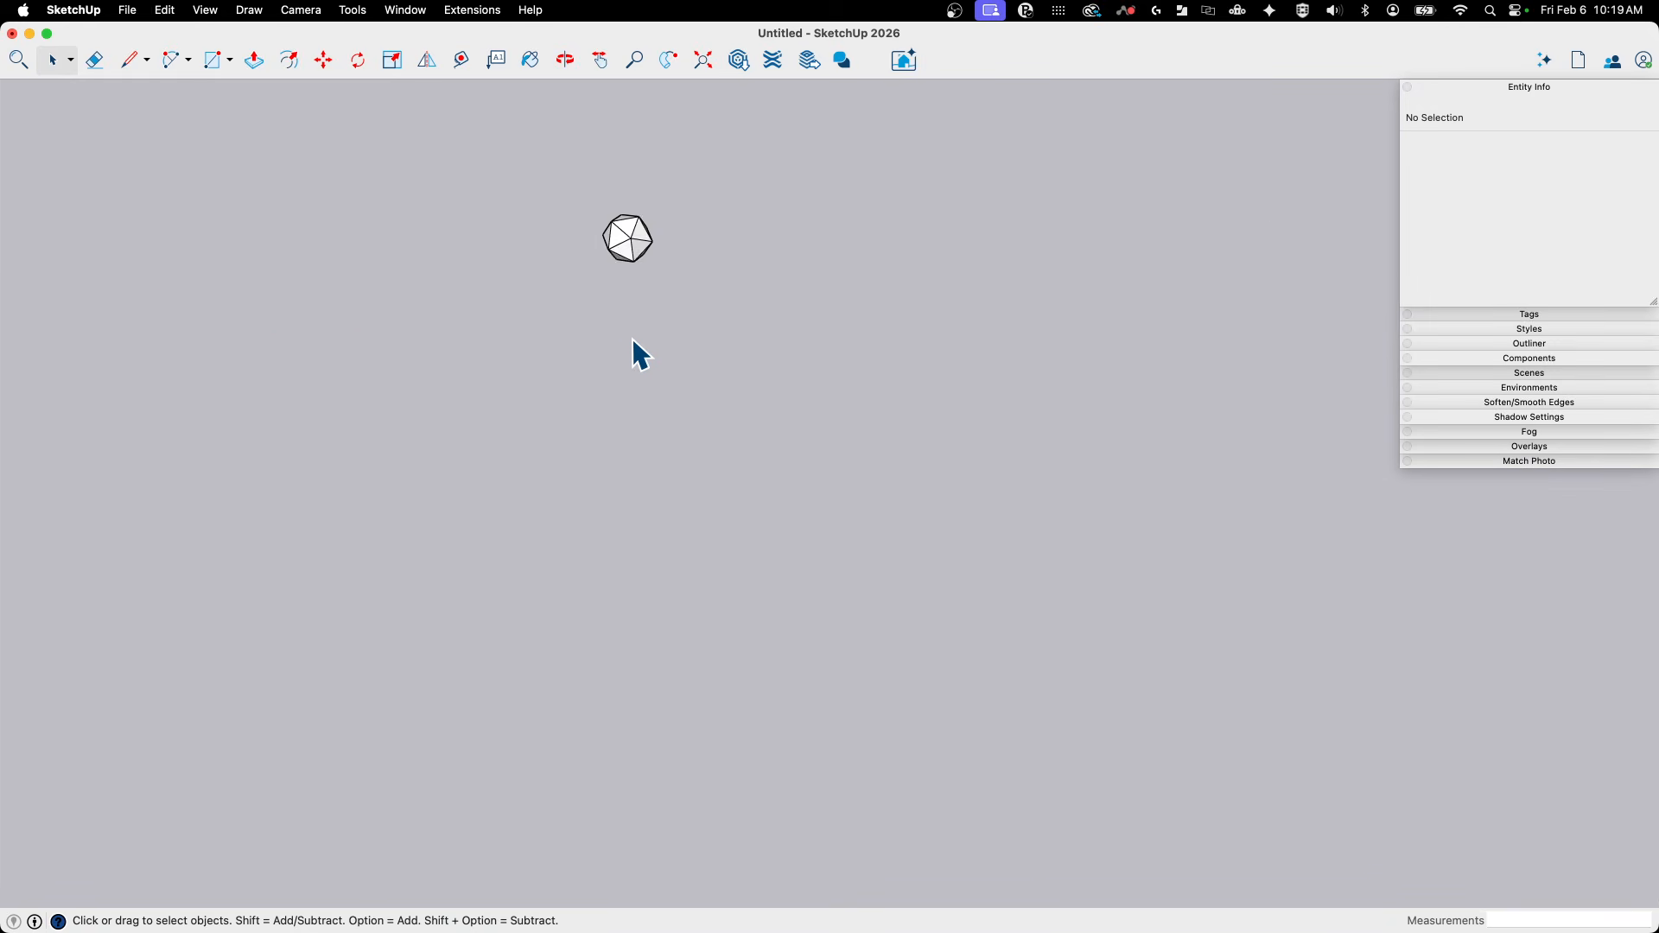
scroll(707, 514, up, 5)
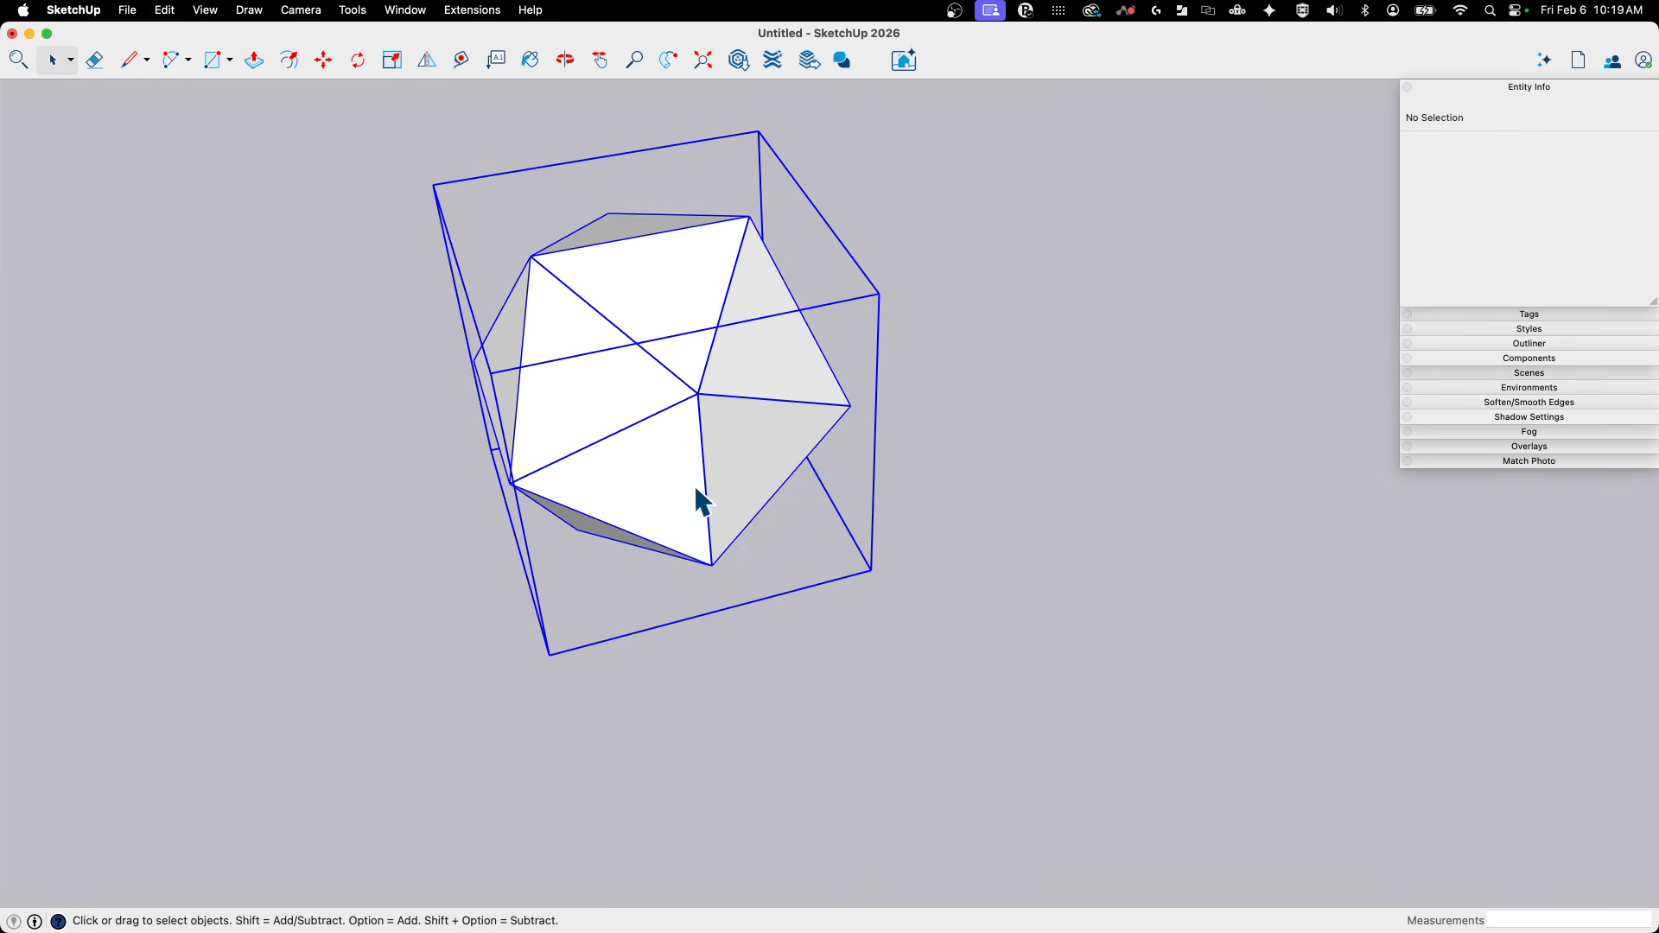